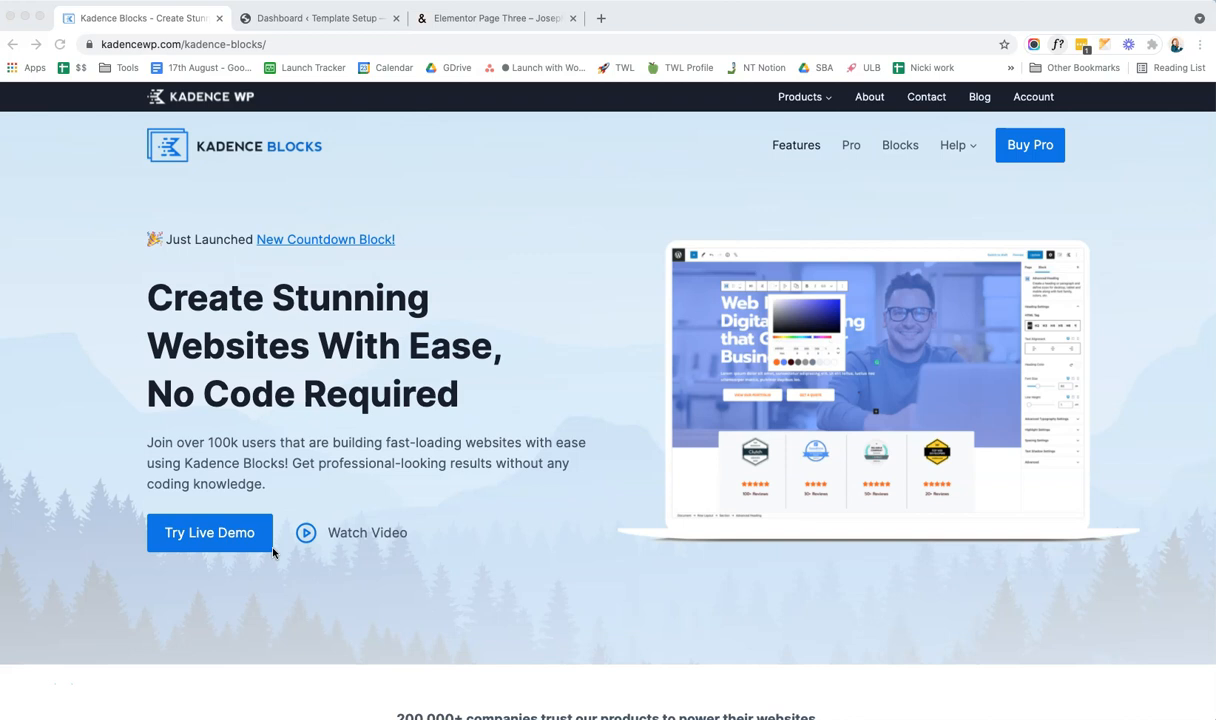
- Review the Josephine Elementor Page Three demo, examining its hero, welcome, and How it All Works sections
{"action": "left_click", "coordinate": [485, 455]}
{"action": "key", "text": "super+3"}
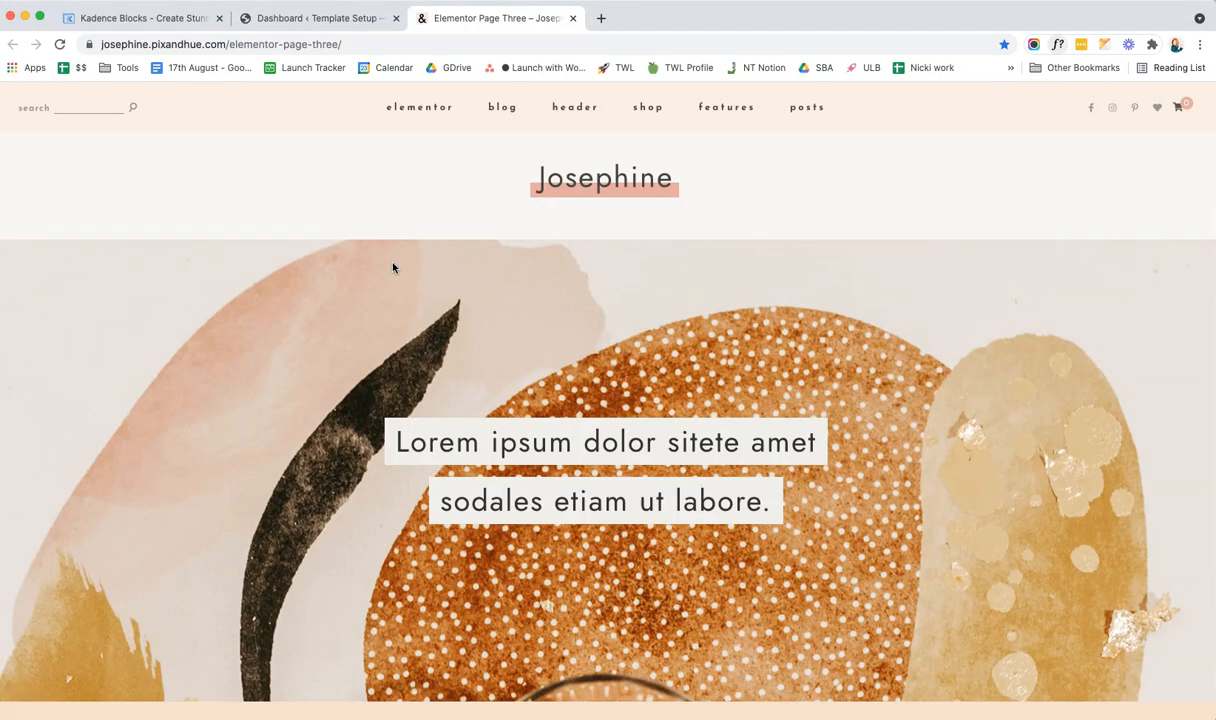
{"action": "left_click_drag", "start_coordinate": [391, 267], "coordinate": [371, 289]}
{"action": "scroll", "coordinate": [370, 292], "scroll_direction": "down", "scroll_amount": 5}
{"action": "scroll", "coordinate": [370, 292], "scroll_direction": "down", "scroll_amount": 3}
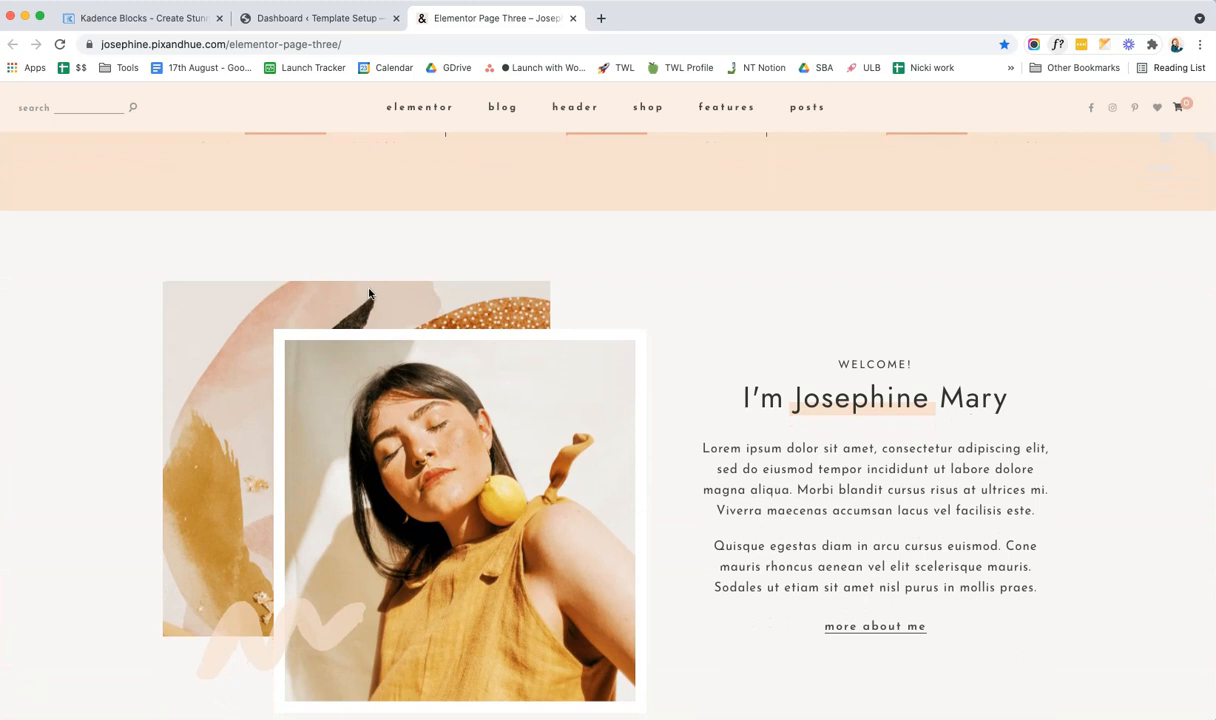
{"action": "scroll", "coordinate": [369, 292], "scroll_direction": "down", "scroll_amount": 2}
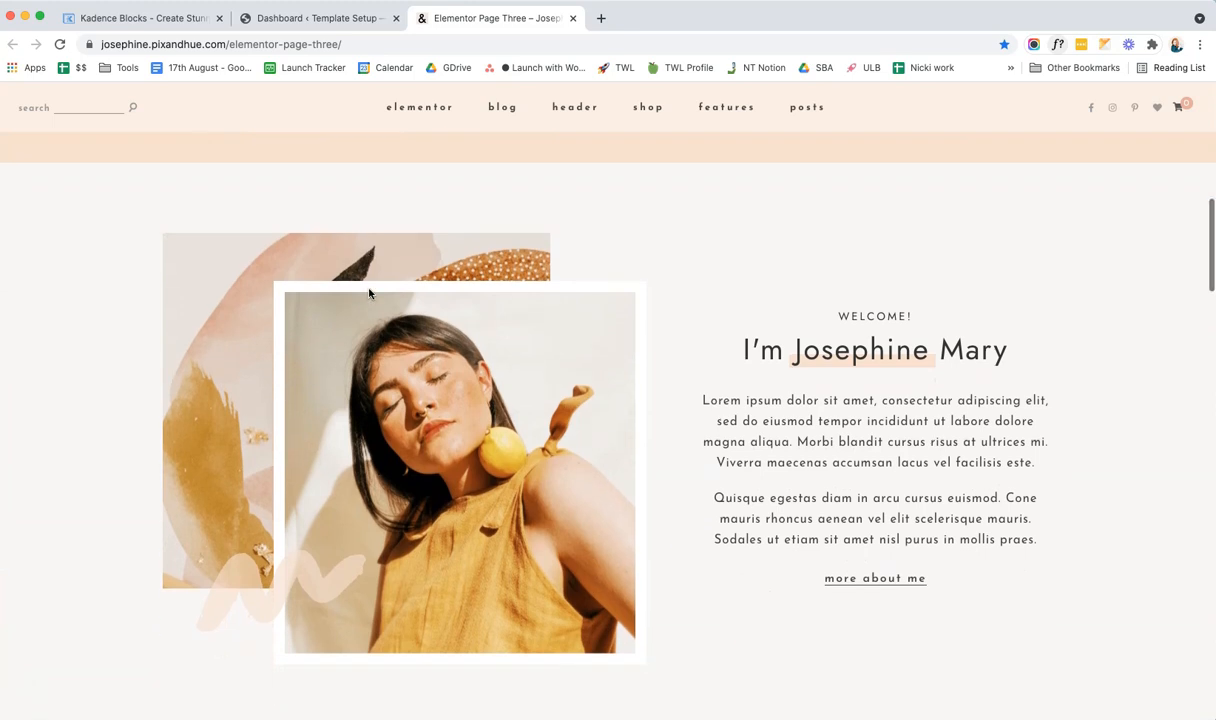
{"action": "scroll", "coordinate": [369, 292], "scroll_direction": "down", "scroll_amount": 2}
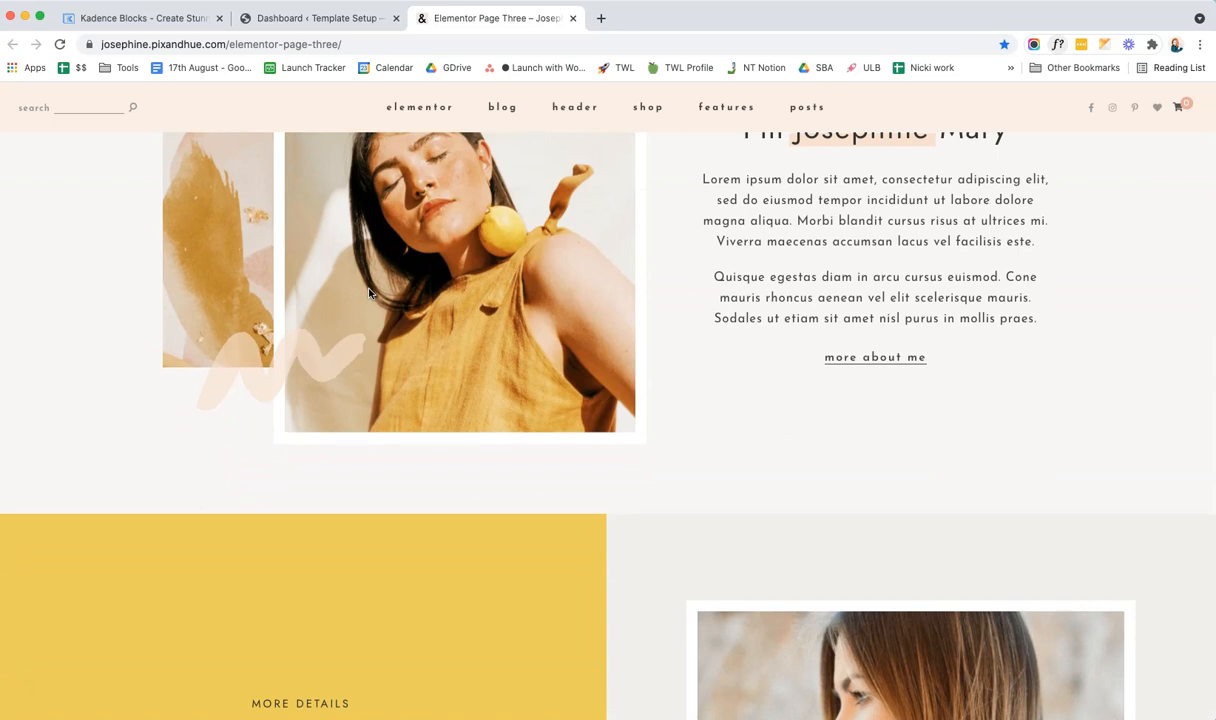
{"action": "scroll", "coordinate": [369, 292], "scroll_direction": "down", "scroll_amount": 2}
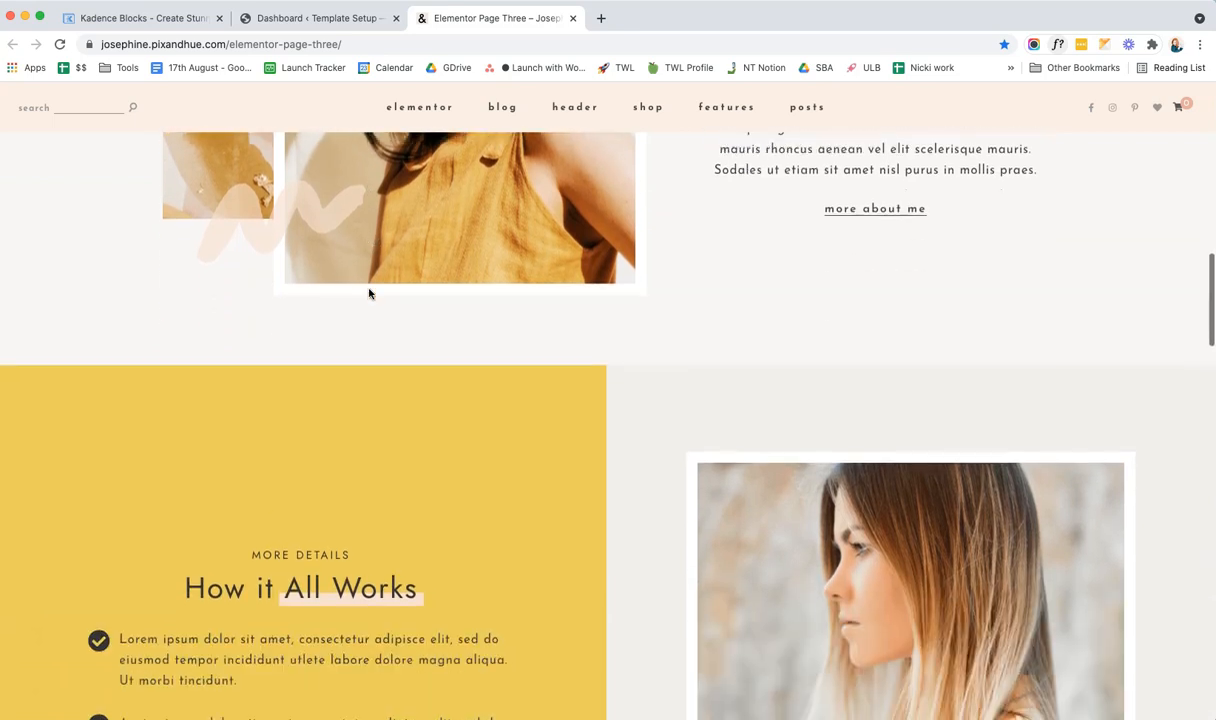
{"action": "scroll", "coordinate": [369, 292], "scroll_direction": "down", "scroll_amount": 4}
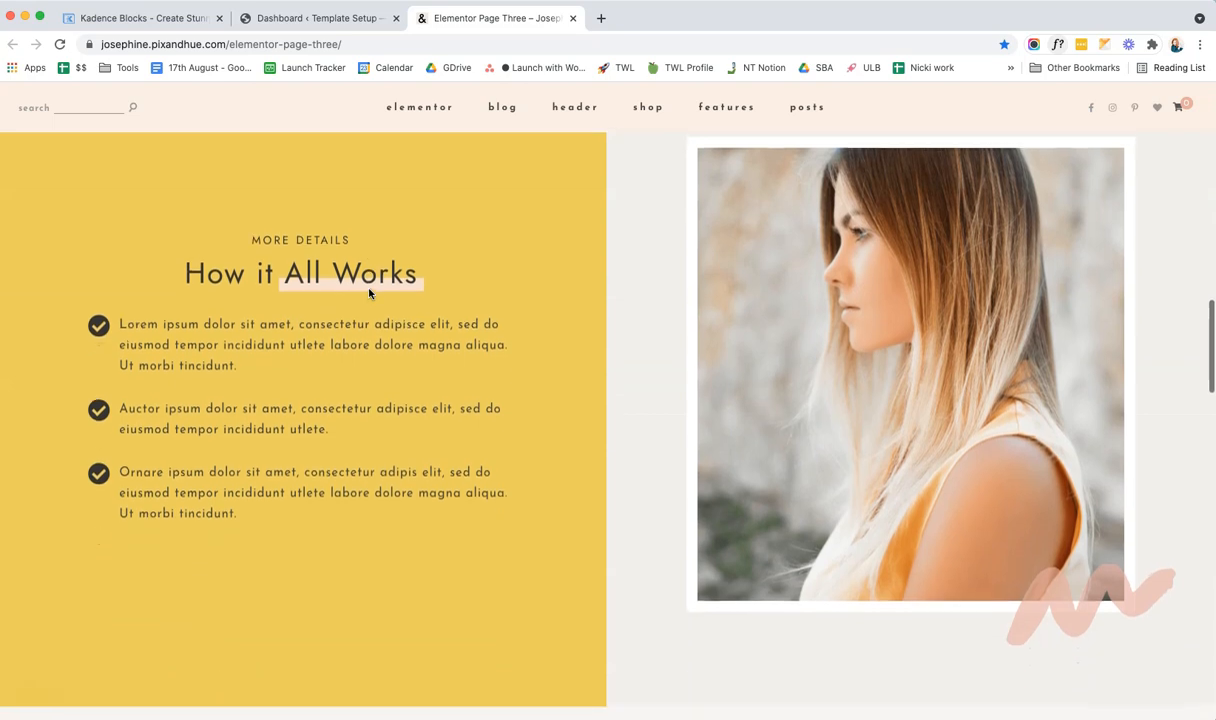
{"action": "scroll", "coordinate": [369, 292], "scroll_direction": "down", "scroll_amount": 3}
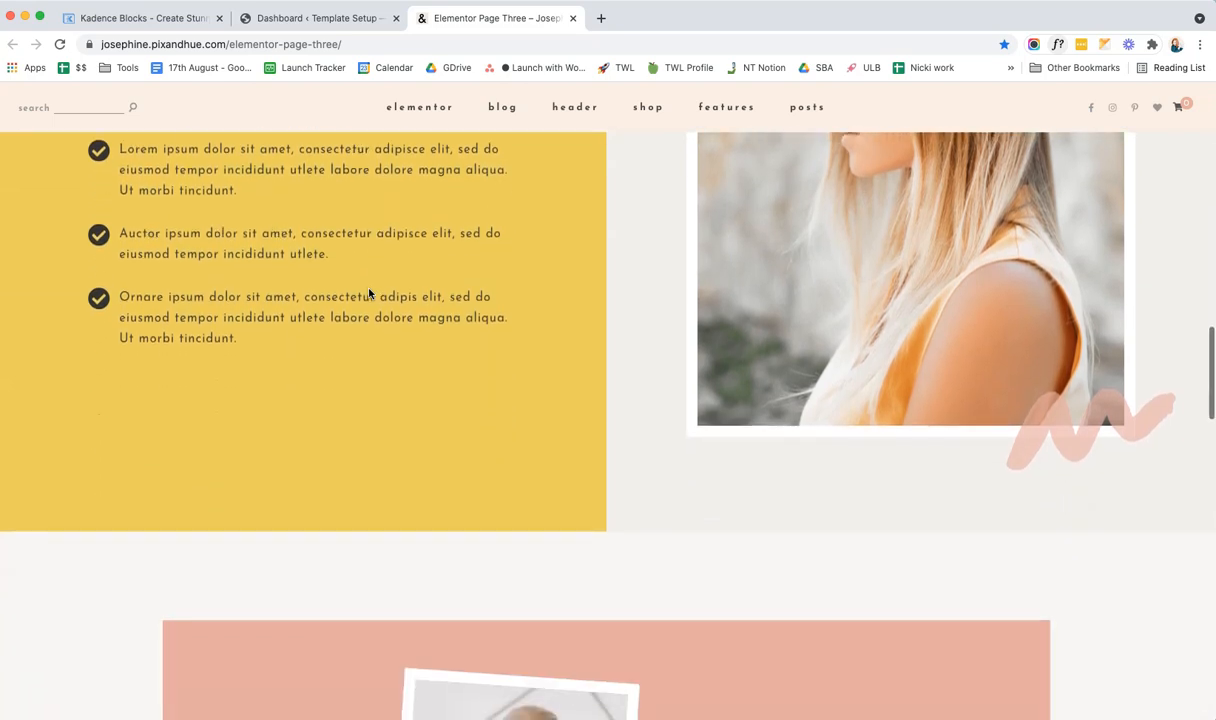
{"action": "scroll", "coordinate": [369, 292], "scroll_direction": "up", "scroll_amount": 15}
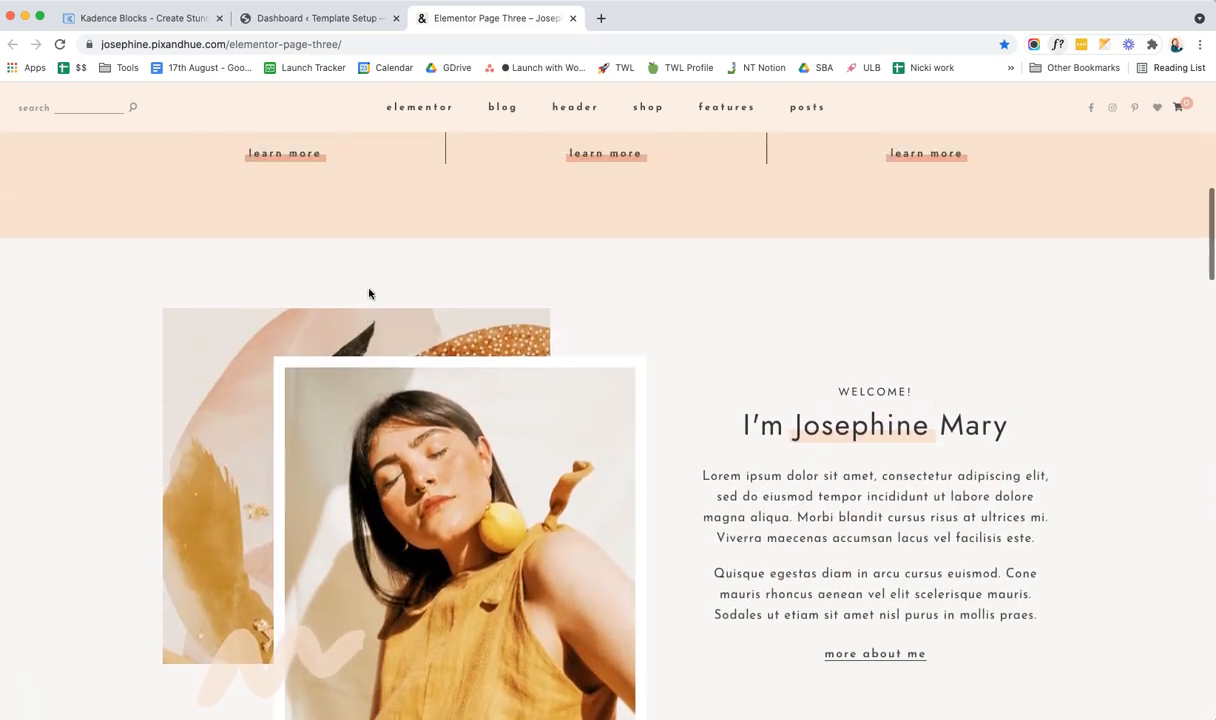
{"action": "scroll", "coordinate": [369, 292], "scroll_direction": "up", "scroll_amount": 8}
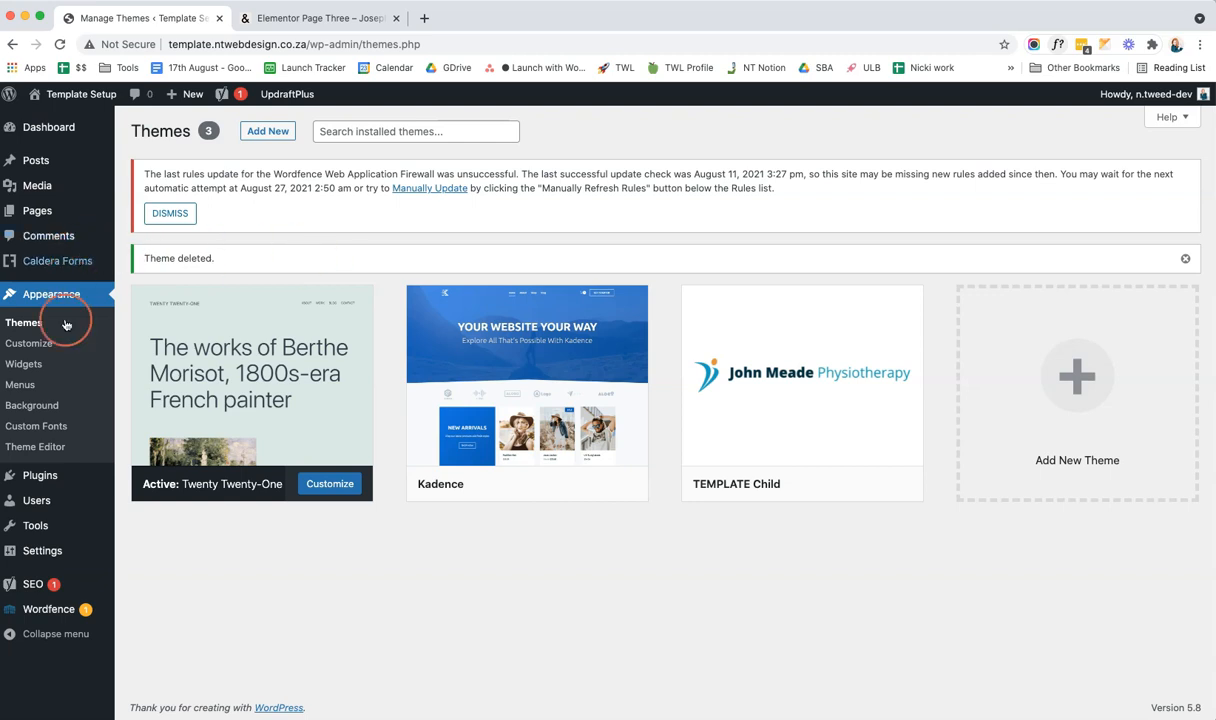
- Find the Fullwidth Templates for Any Theme & Page Builder plugin by searching for "fullwidth", and install and activate it
{"action": "left_click", "coordinate": [16, 480]}
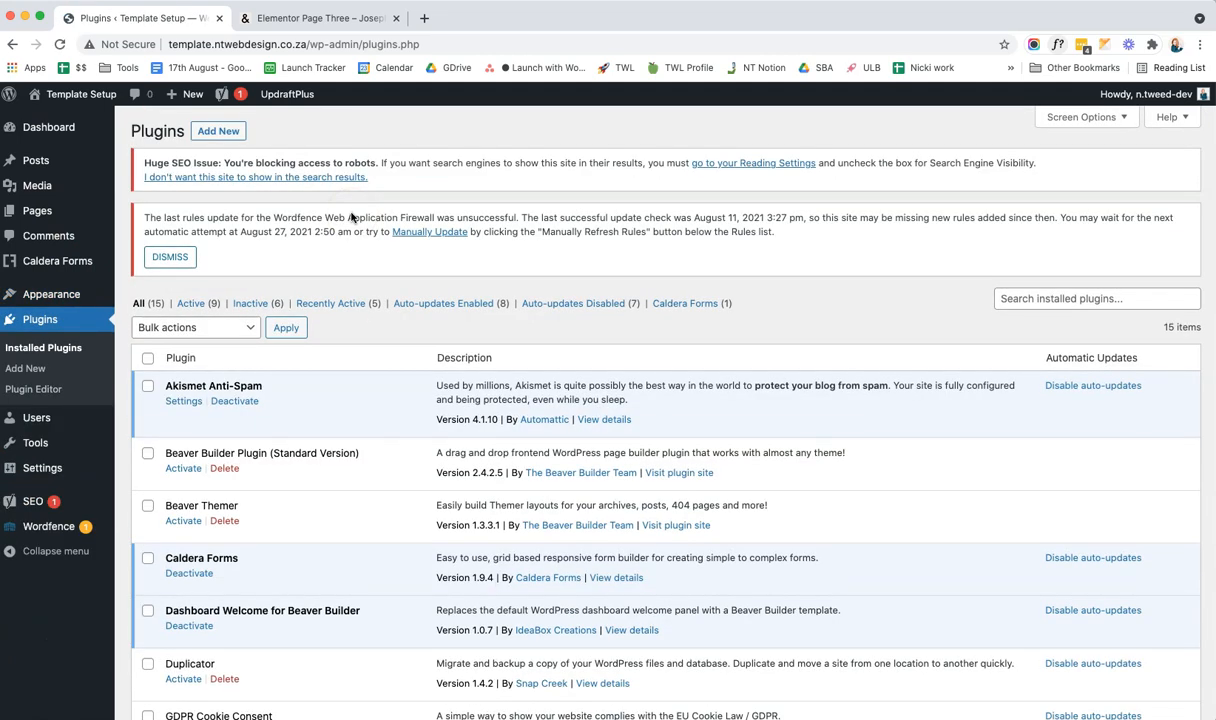
{"action": "scroll", "coordinate": [328, 306], "scroll_direction": "down", "scroll_amount": 3}
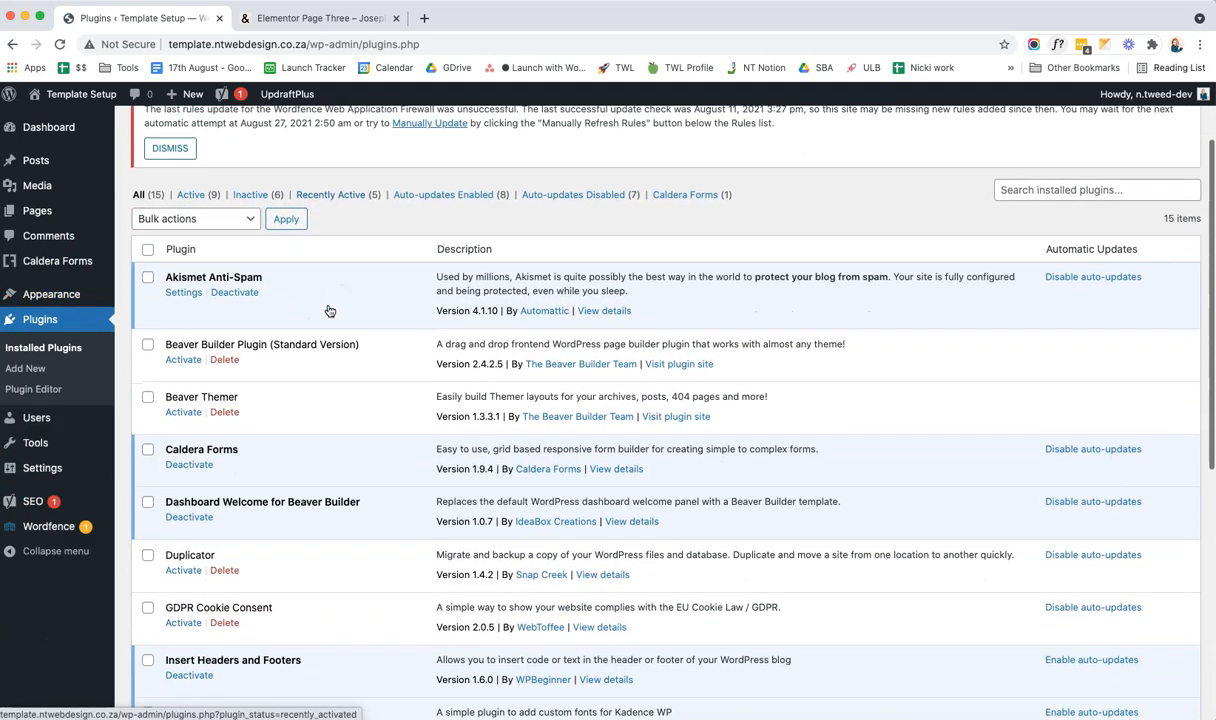
{"action": "scroll", "coordinate": [328, 306], "scroll_direction": "up", "scroll_amount": 3}
{"action": "left_click", "coordinate": [94, 314]}
{"action": "left_click", "coordinate": [218, 134]}
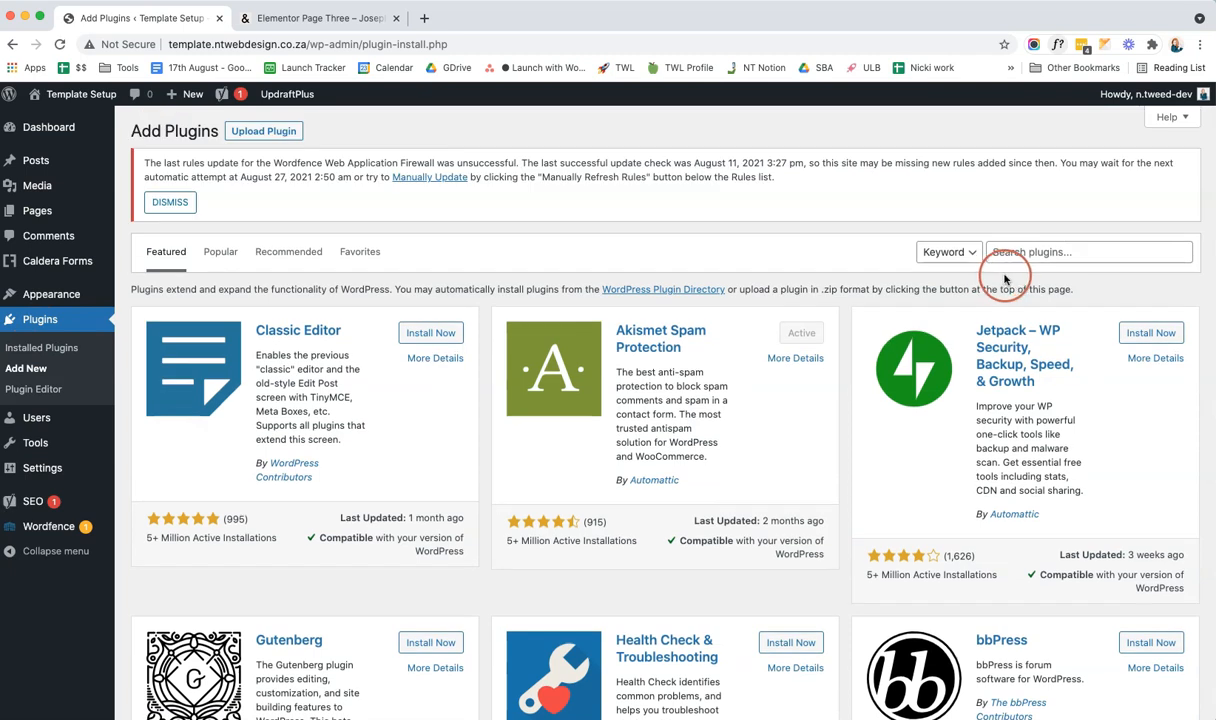
{"action": "left_click", "coordinate": [1015, 254]}
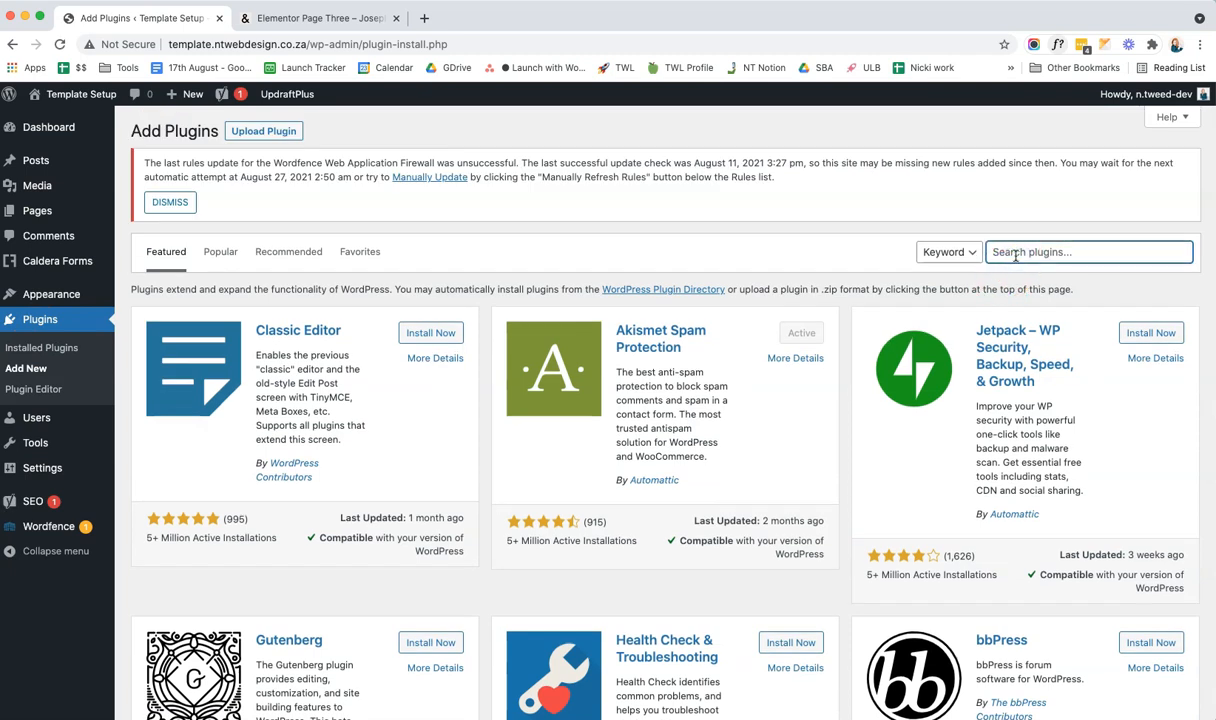
{"action": "type", "text": "fullwidth"}
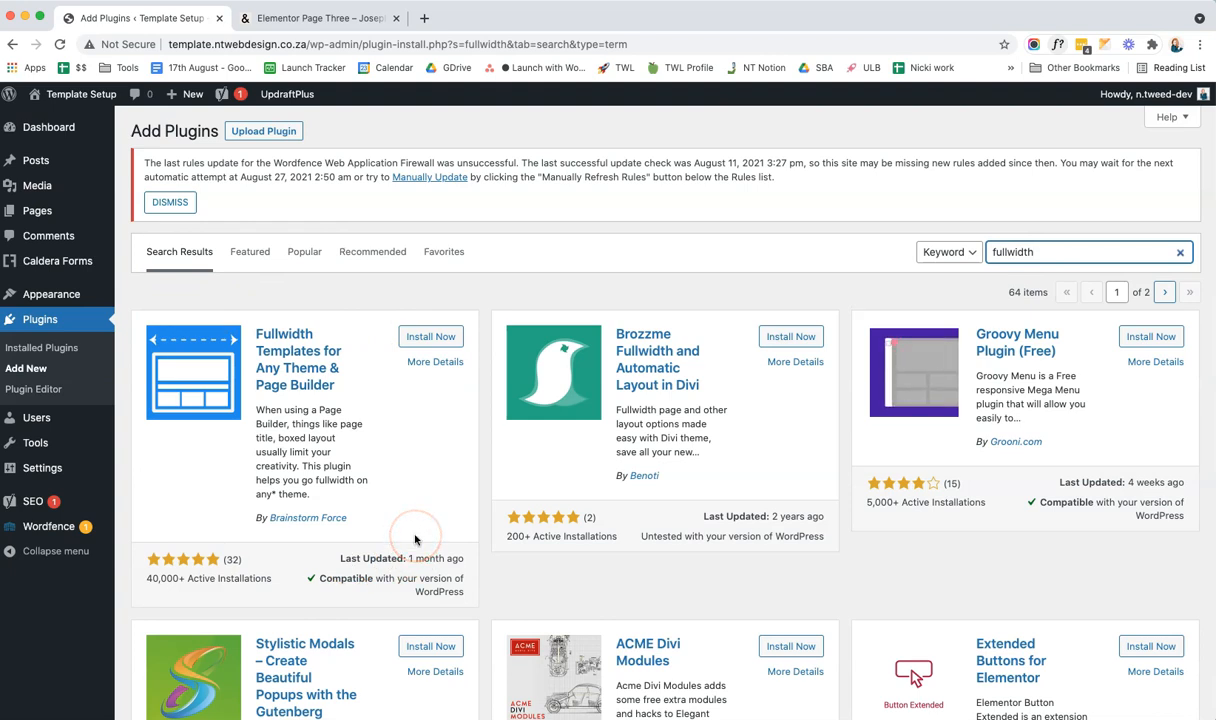
{"action": "left_click", "coordinate": [432, 336]}
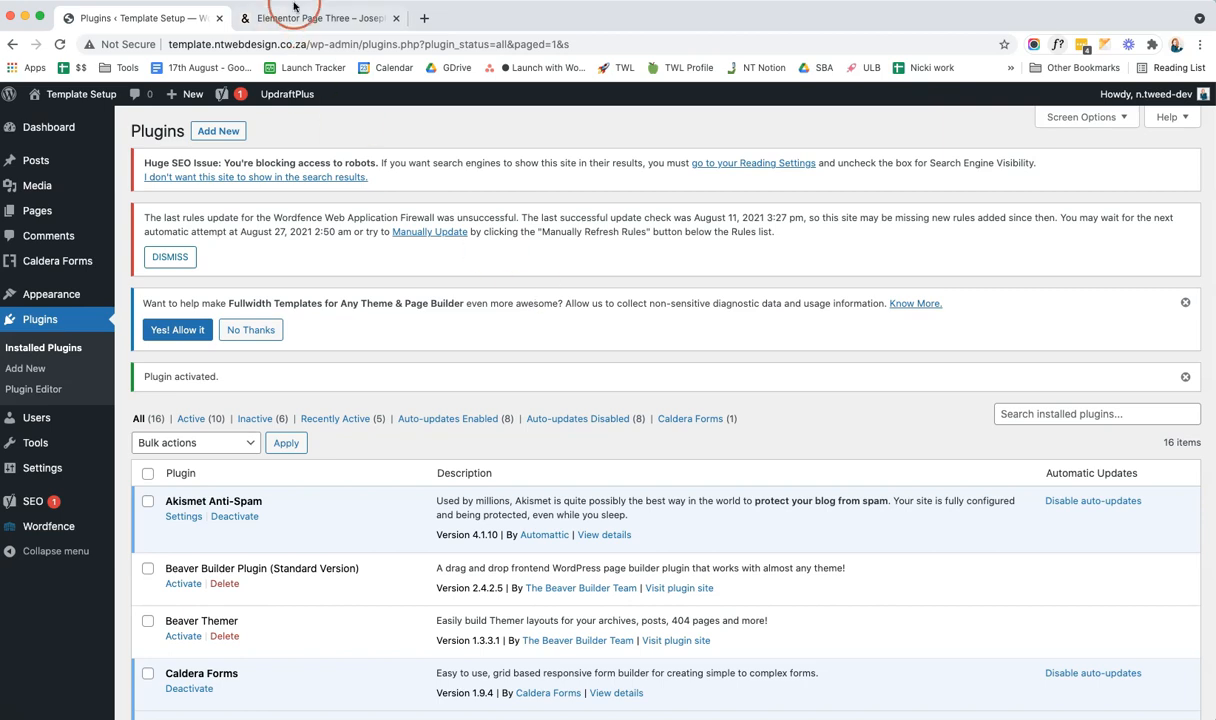
- Check the hero area of the Josephine demo page again and return to the site's plugin list
{"action": "left_click", "coordinate": [296, 20]}
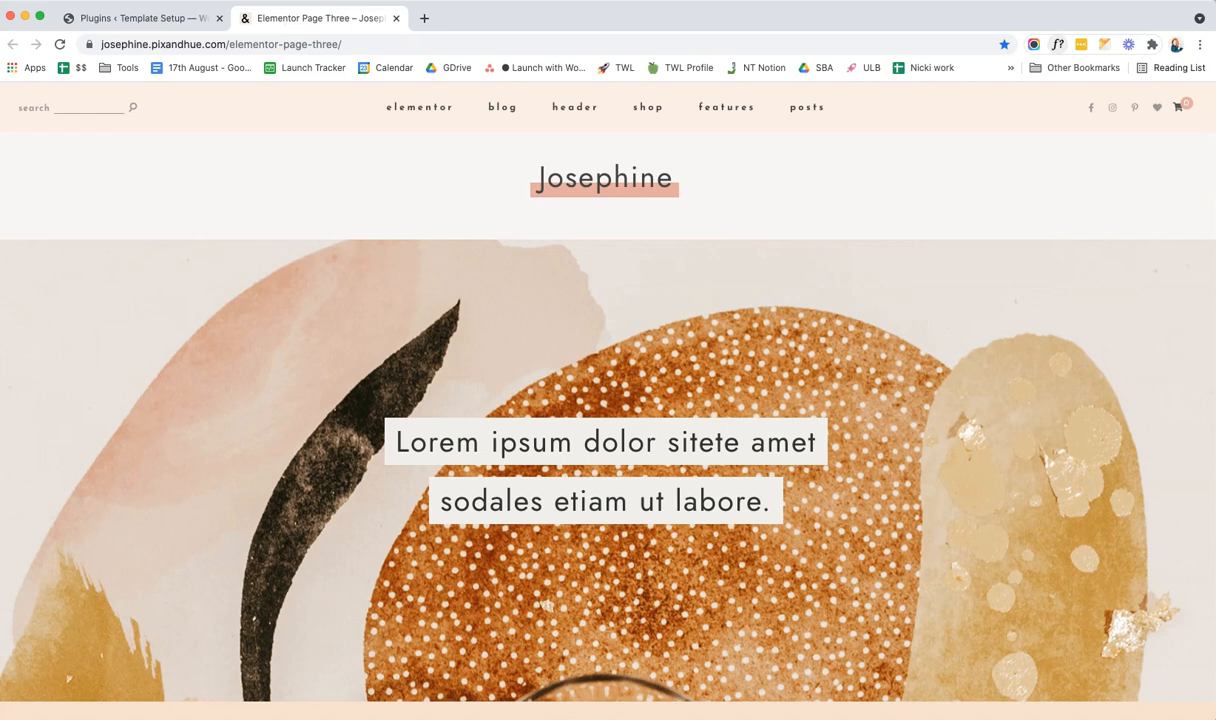
{"action": "left_click", "coordinate": [20, 692]}
{"action": "left_click", "coordinate": [275, 505]}
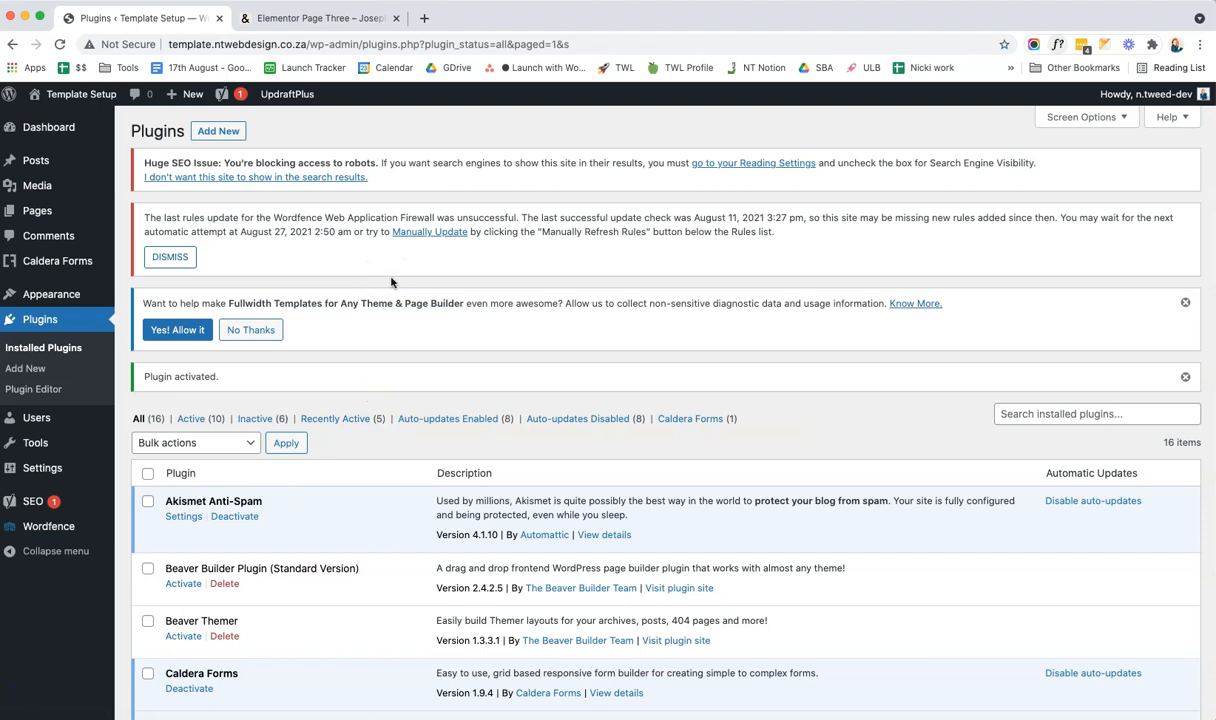
- Find Gutenberg Blocks by Kadence Blocks by searching the plugin directory for "kadence blocks", and install and activate it
{"action": "left_click", "coordinate": [218, 138]}
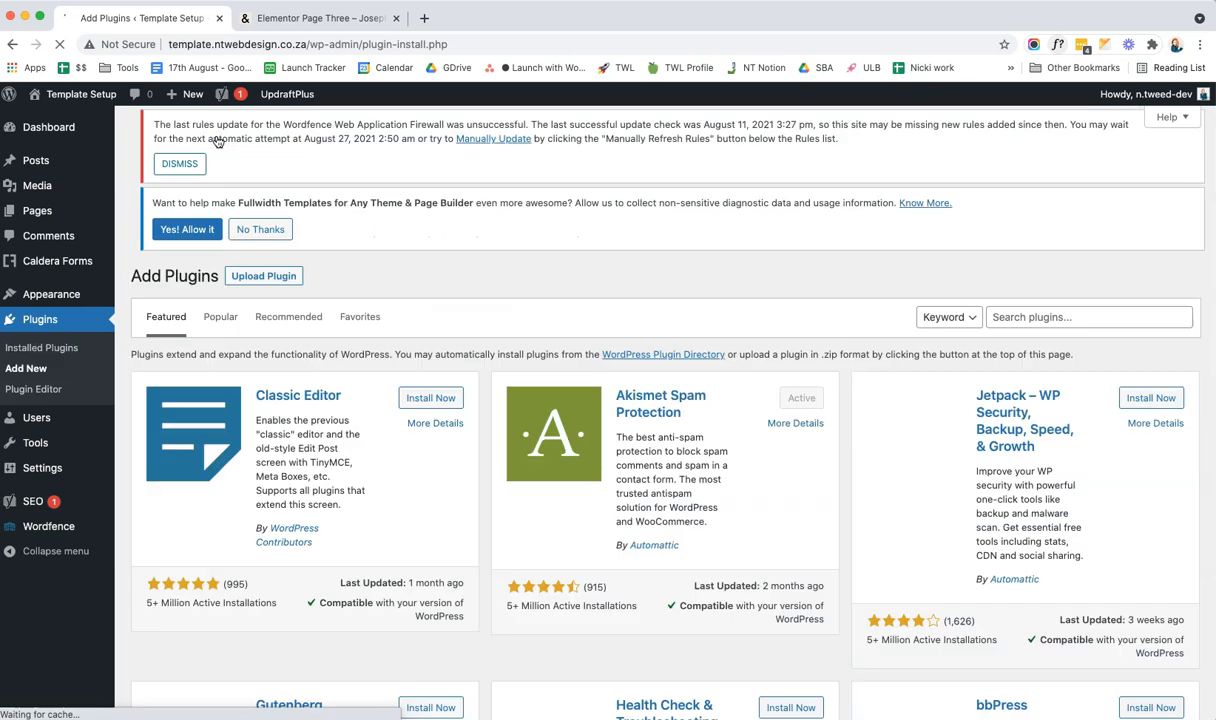
{"action": "left_click", "coordinate": [1000, 327]}
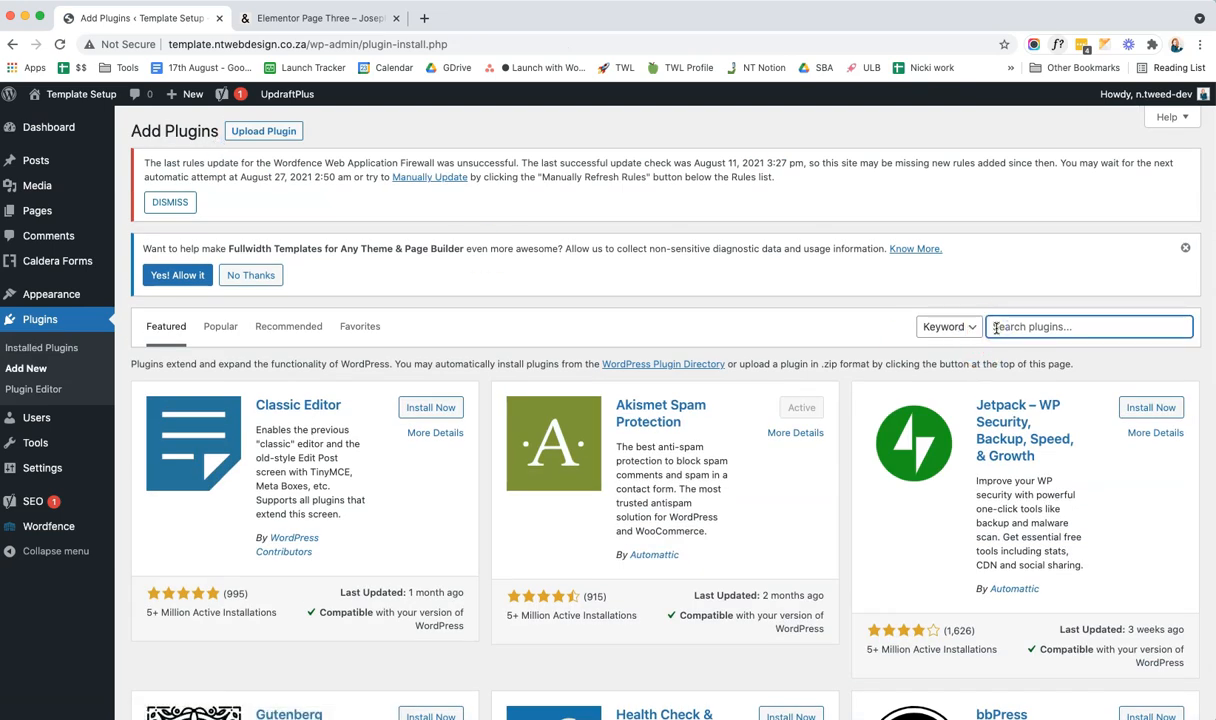
{"action": "type", "text": "kadence blocks"}
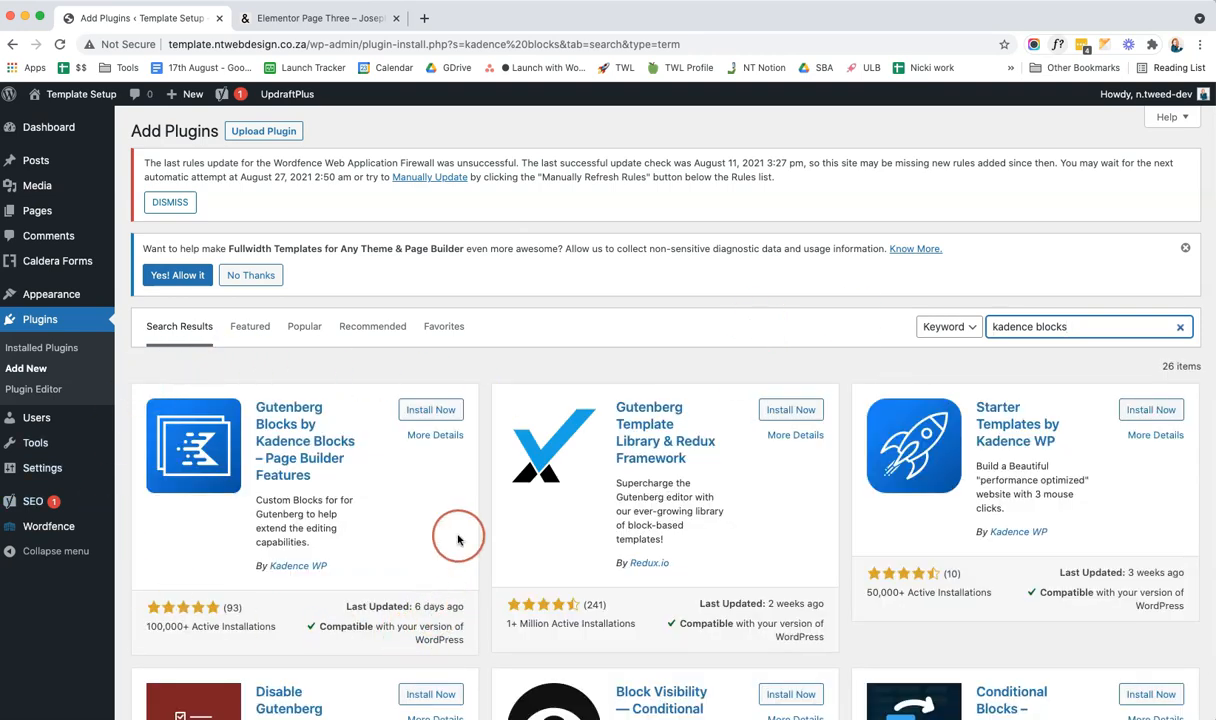
{"action": "left_click", "coordinate": [430, 410]}
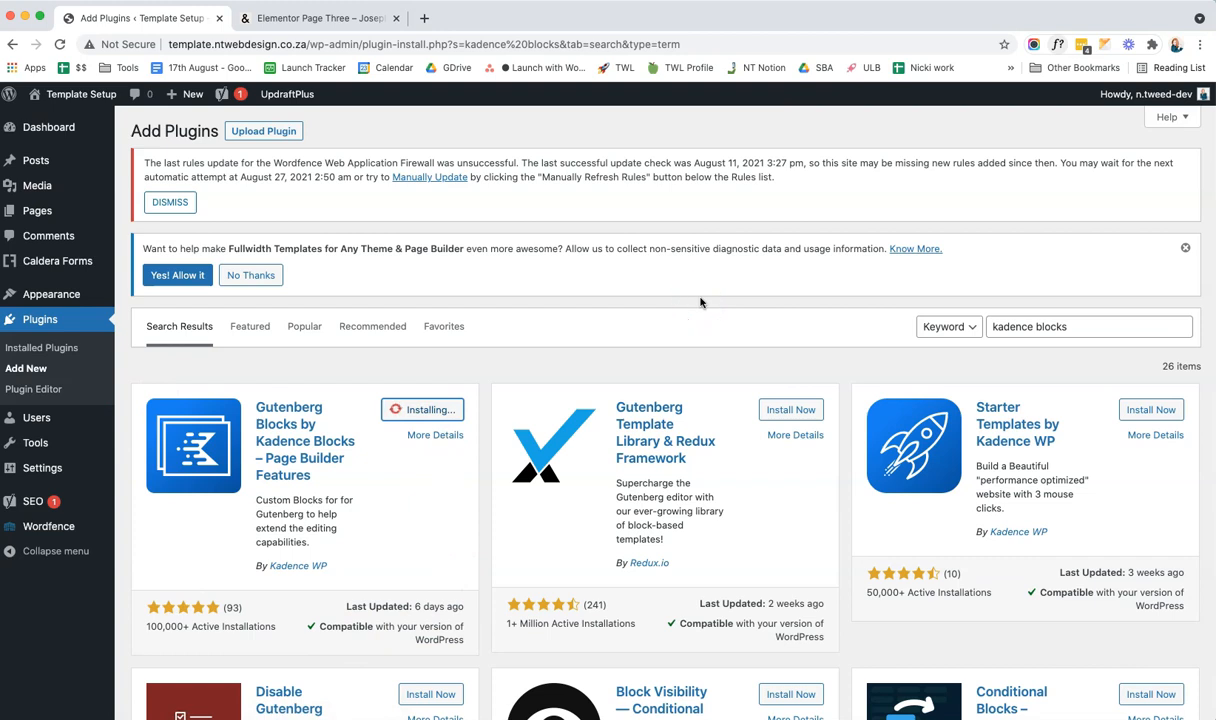
{"action": "left_click", "coordinate": [461, 410]}
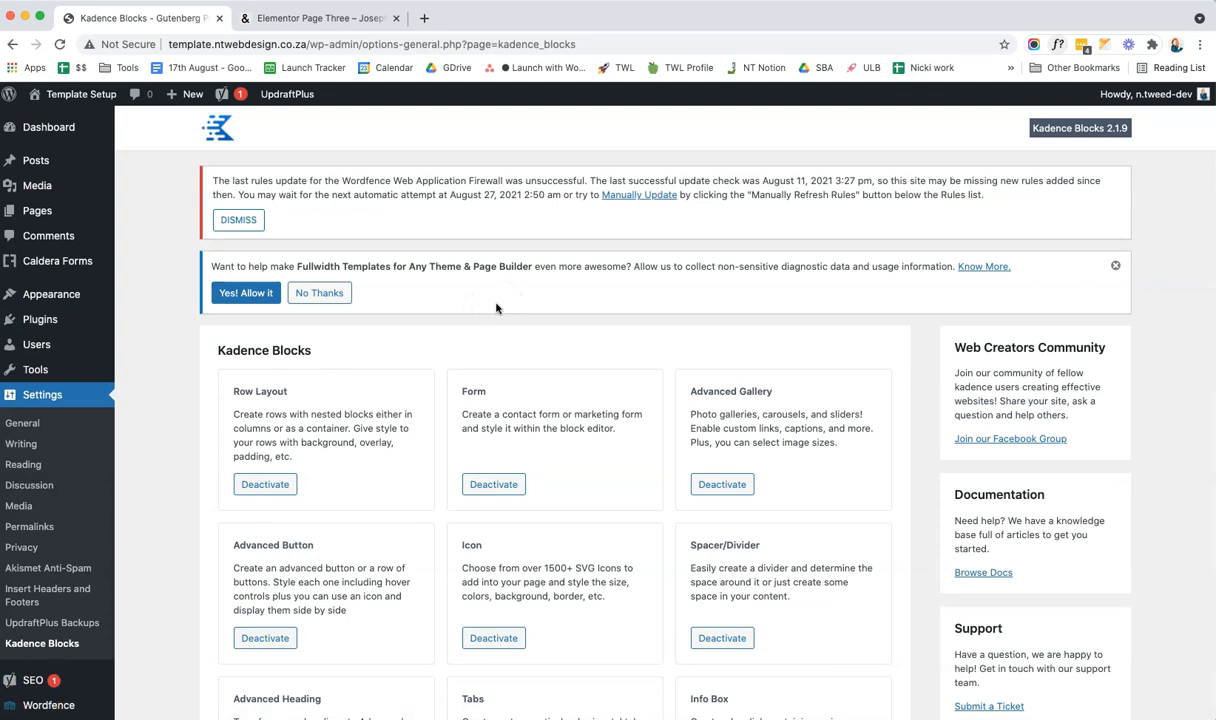
- Review the blocks offered on the Kadence Blocks settings page
{"action": "left_click", "coordinate": [491, 328]}
{"action": "scroll", "coordinate": [491, 328], "scroll_direction": "down", "scroll_amount": 1}
{"action": "left_click", "coordinate": [301, 294]}
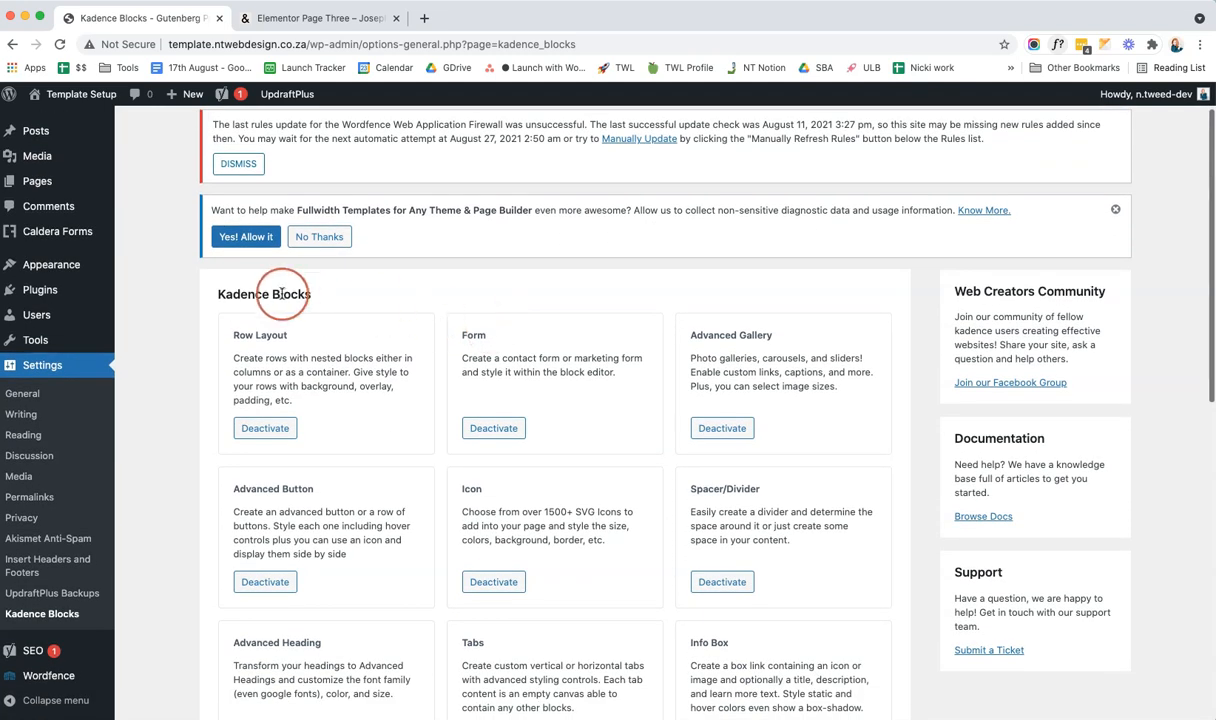
{"action": "left_click", "coordinate": [421, 289]}
{"action": "scroll", "coordinate": [422, 291], "scroll_direction": "down", "scroll_amount": 1}
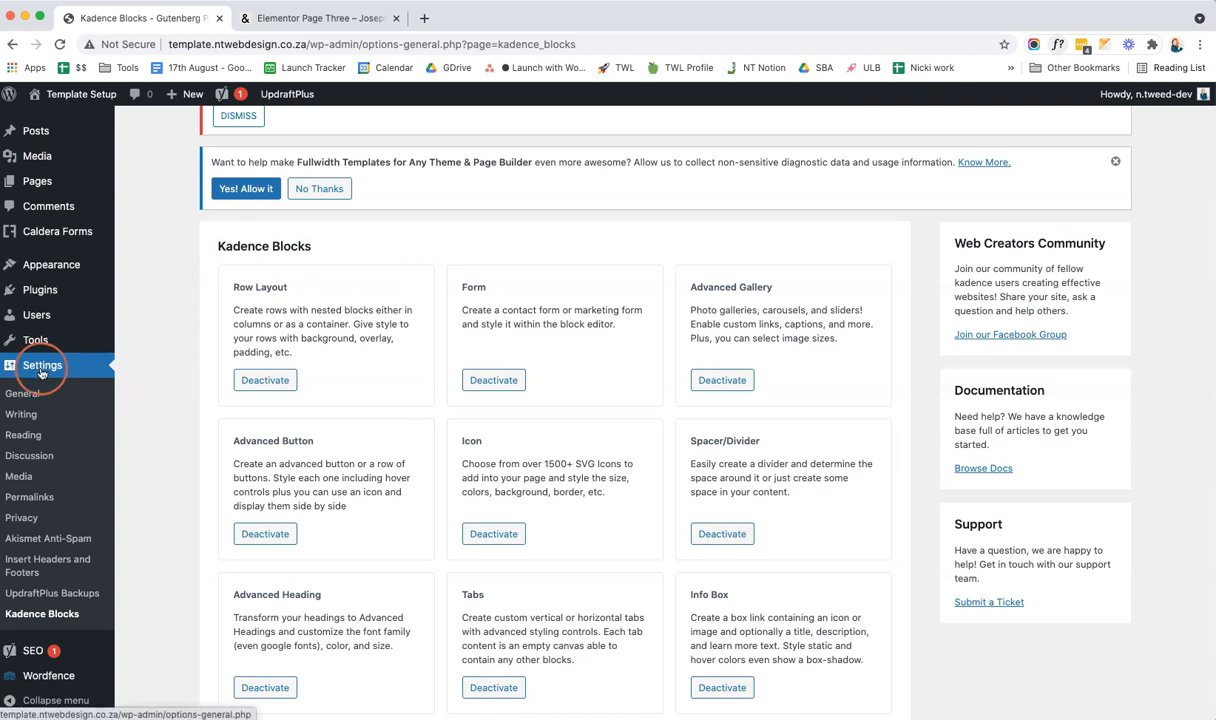
{"action": "left_click", "coordinate": [77, 619]}
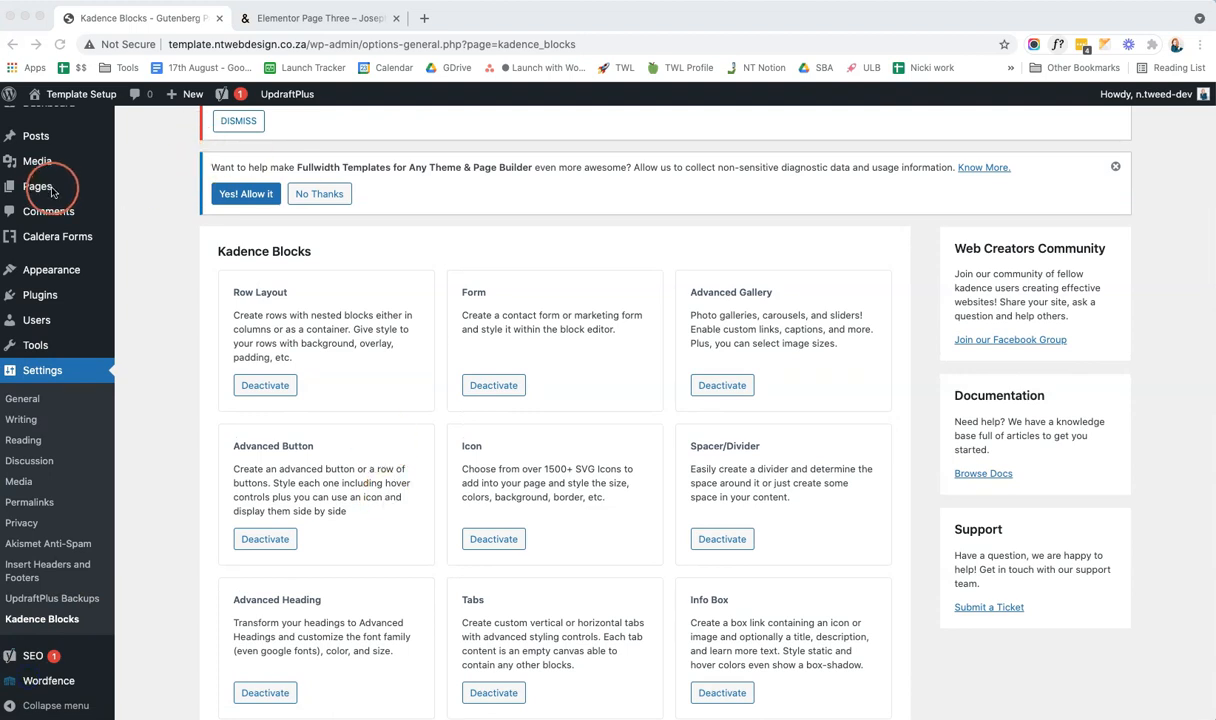
- Create a new page in the site and title it "Template Page"
{"action": "mouse_move", "coordinate": [75, 186]}
{"action": "left_click", "coordinate": [143, 212]}
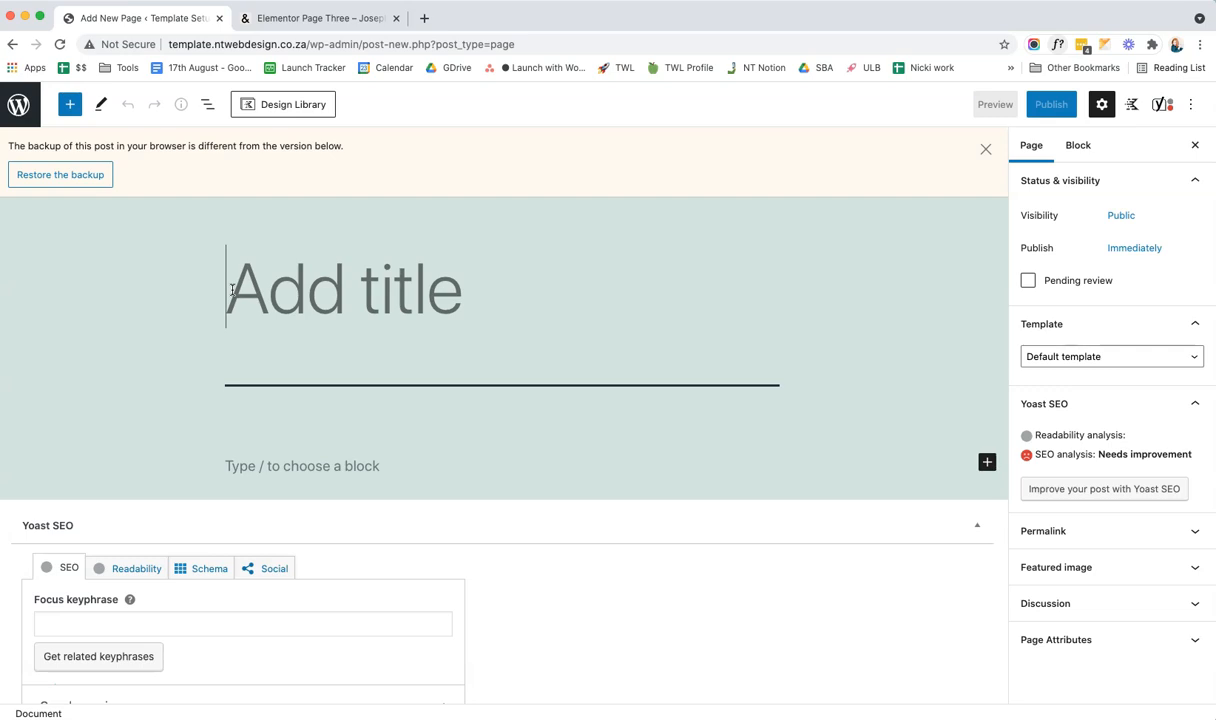
{"action": "type", "text": "Template"}
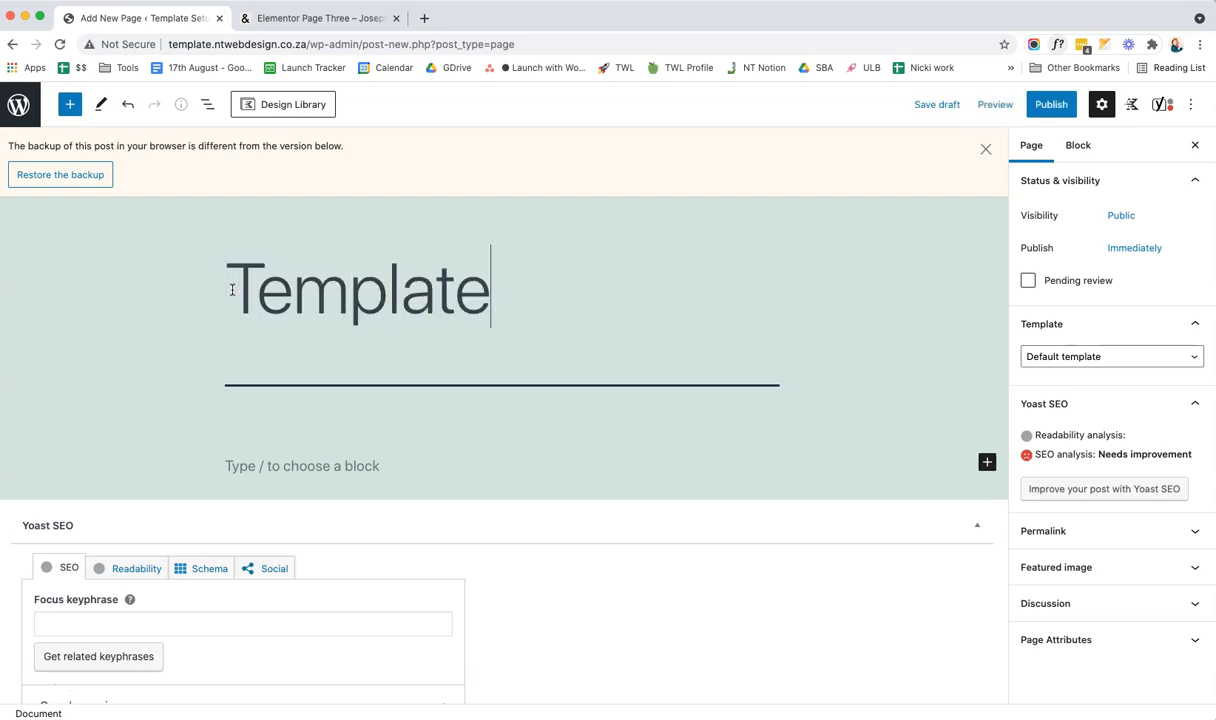
{"action": "type", "text": " Page"}
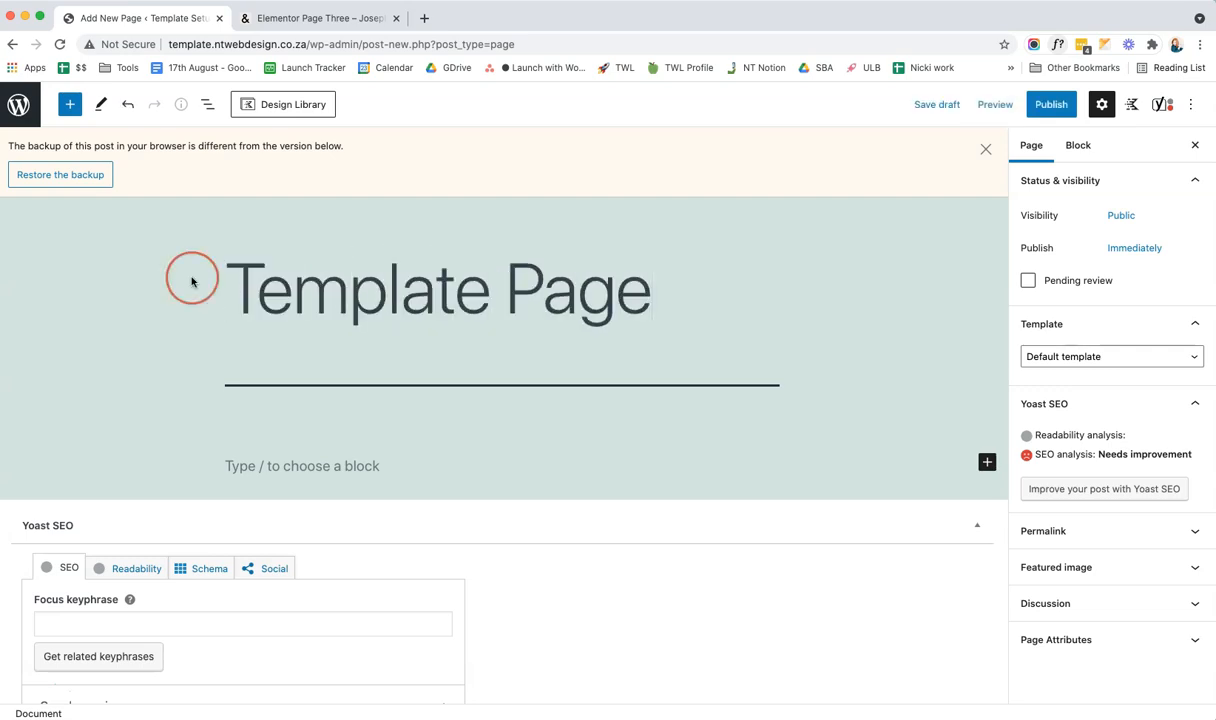
- Collapse the Yoast SEO section below the page content and dismiss the backup notice
{"action": "left_click", "coordinate": [977, 527]}
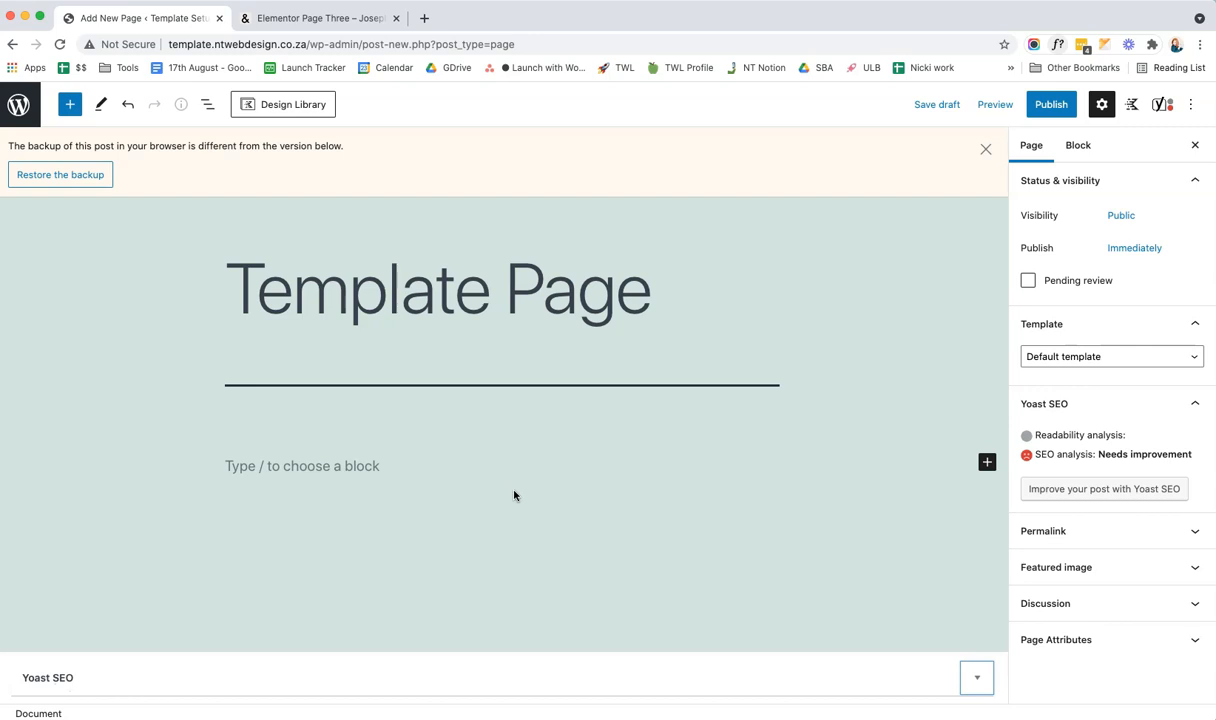
{"action": "left_click", "coordinate": [985, 150]}
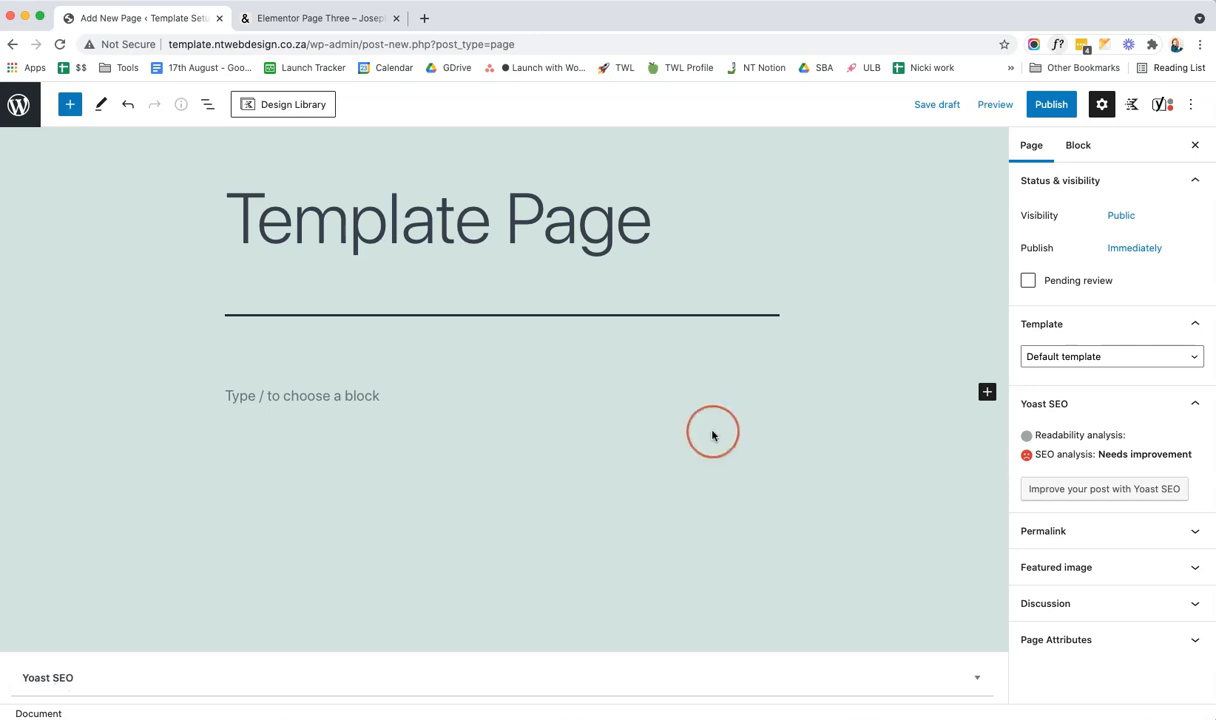
- Insert a Kadence Row Layout block into the body of the Template Page, with its block settings shown
{"action": "left_click", "coordinate": [1077, 158]}
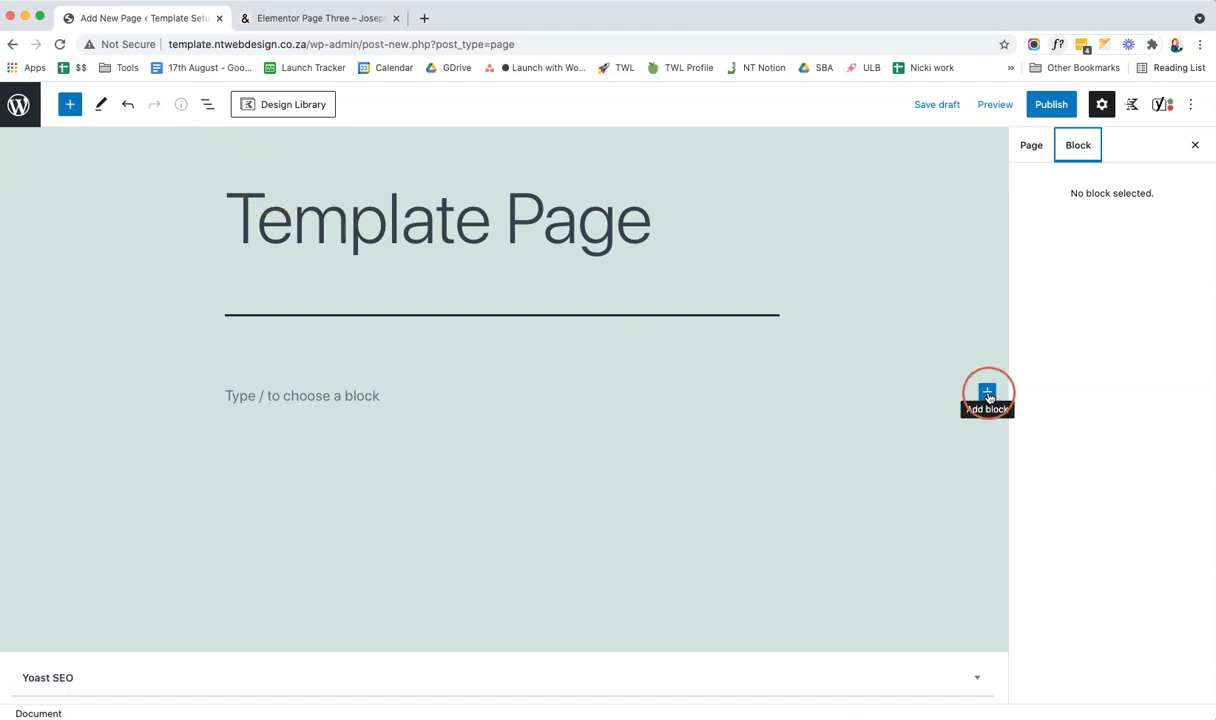
{"action": "left_click", "coordinate": [70, 104]}
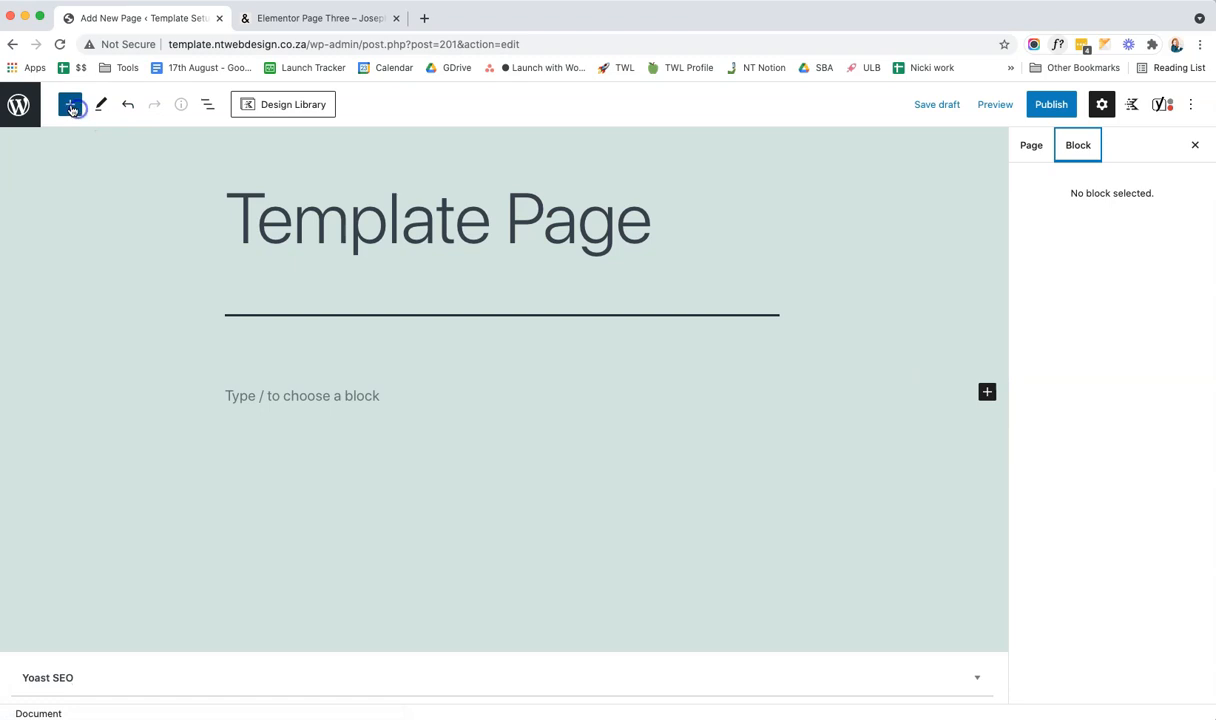
{"action": "left_click", "coordinate": [68, 106]}
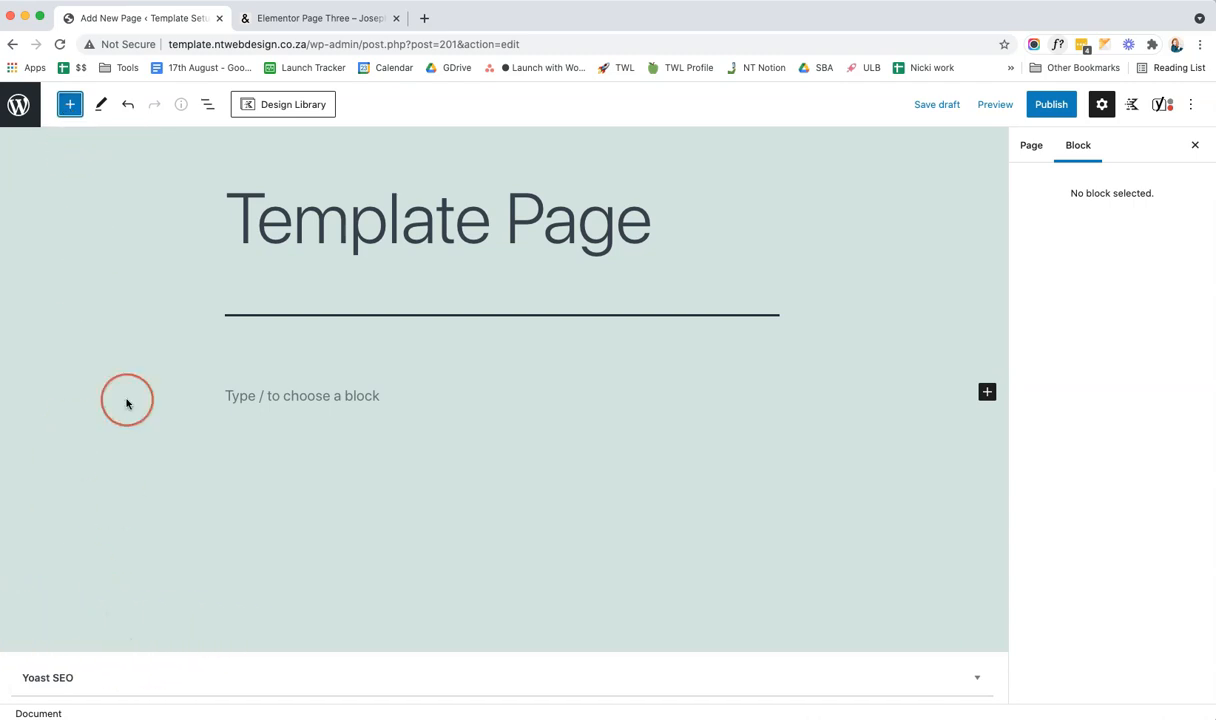
{"action": "left_click", "coordinate": [70, 104]}
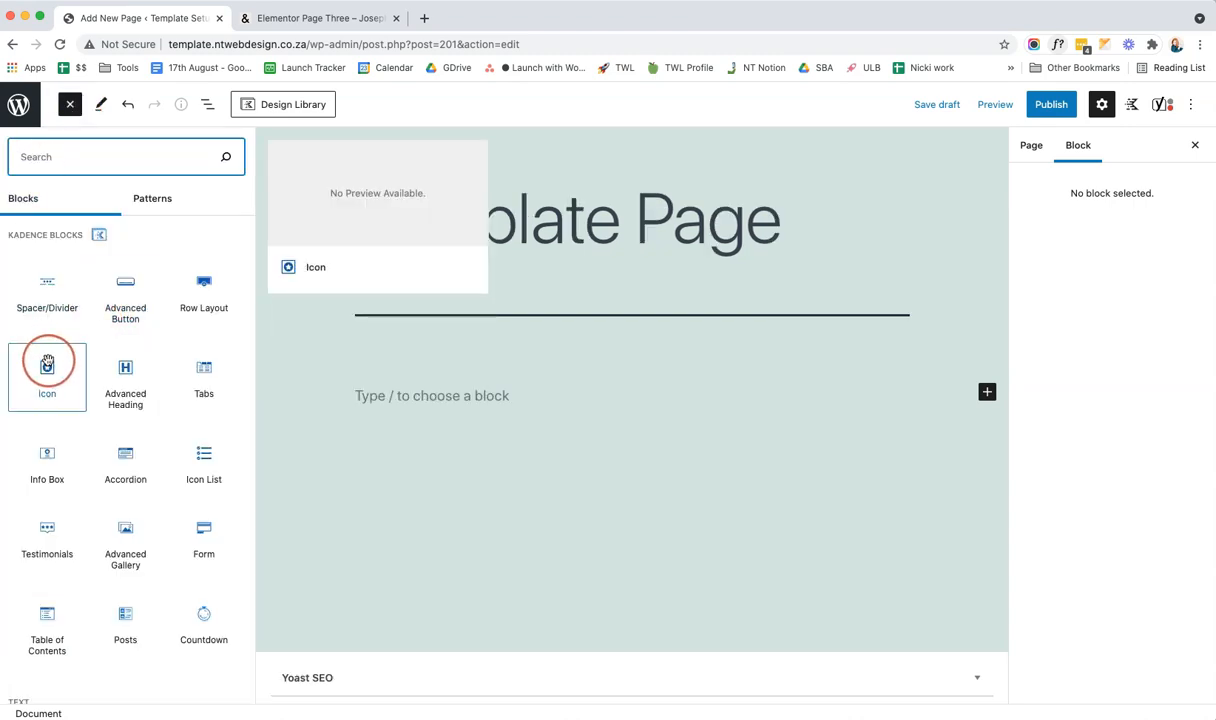
{"action": "left_click", "coordinate": [186, 298]}
{"action": "left_click", "coordinate": [470, 455]}
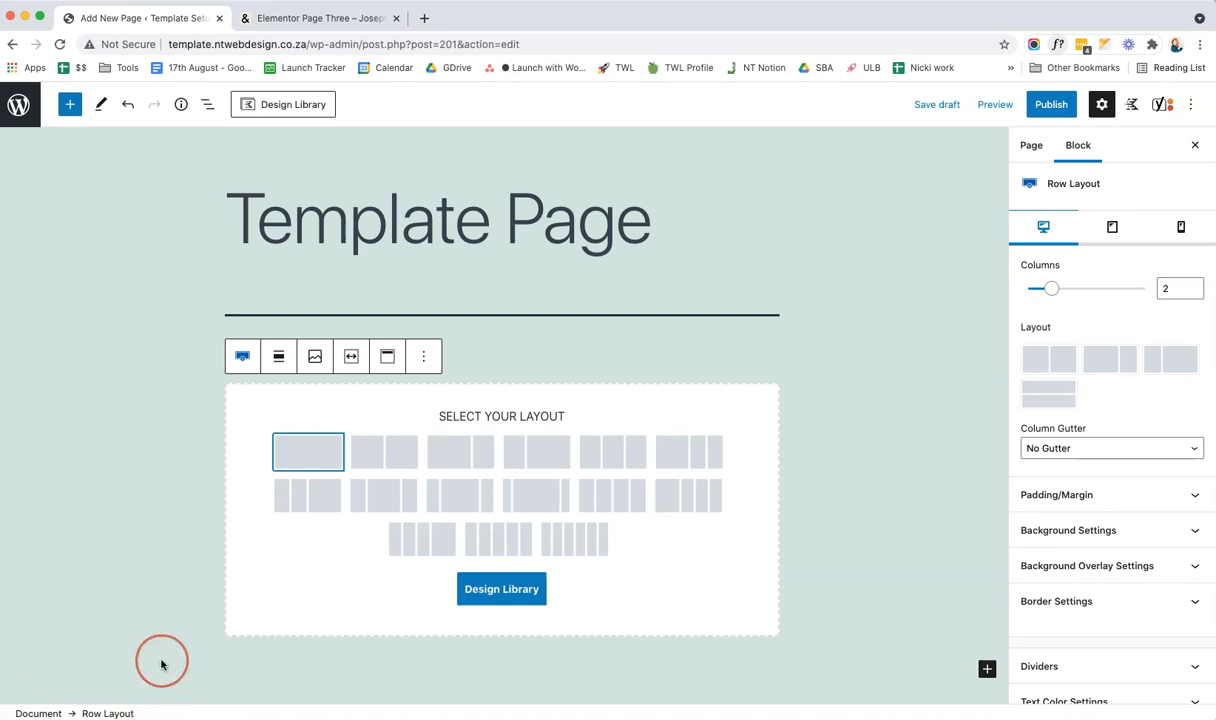
- Remove the empty Row Layout block and delete the last colour from the Kadence Blocks color palette
{"action": "left_click", "coordinate": [37, 692]}
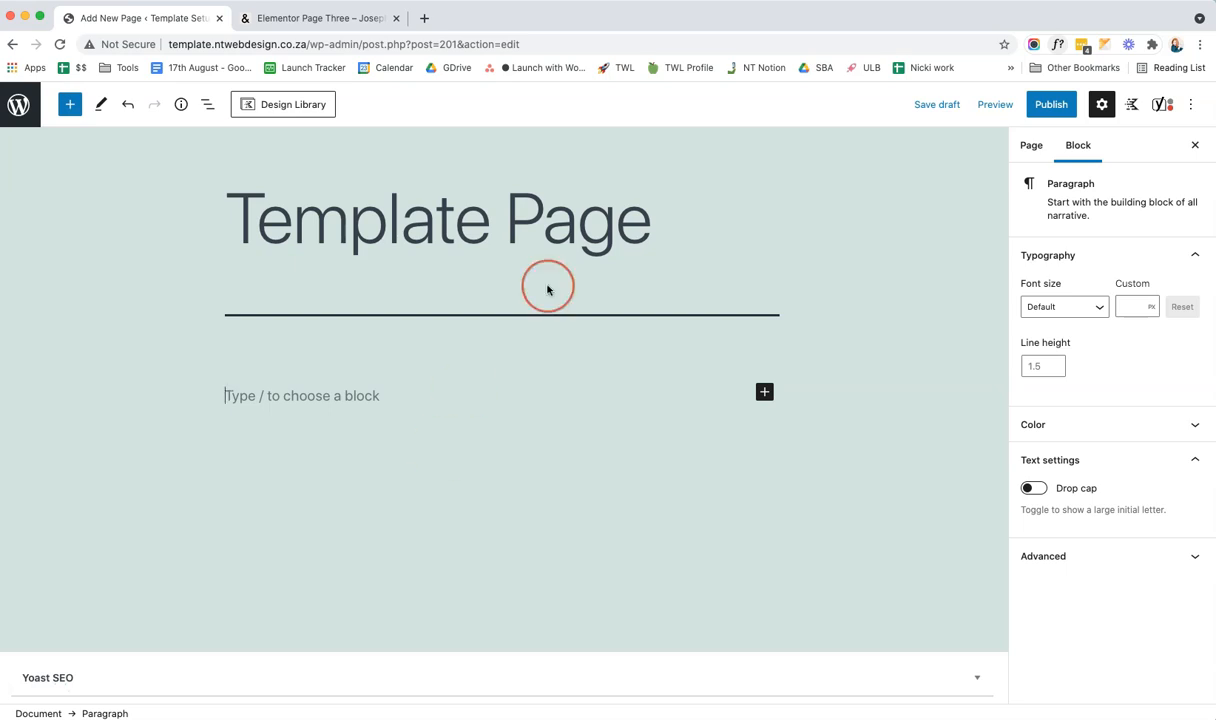
{"action": "left_click", "coordinate": [1133, 106]}
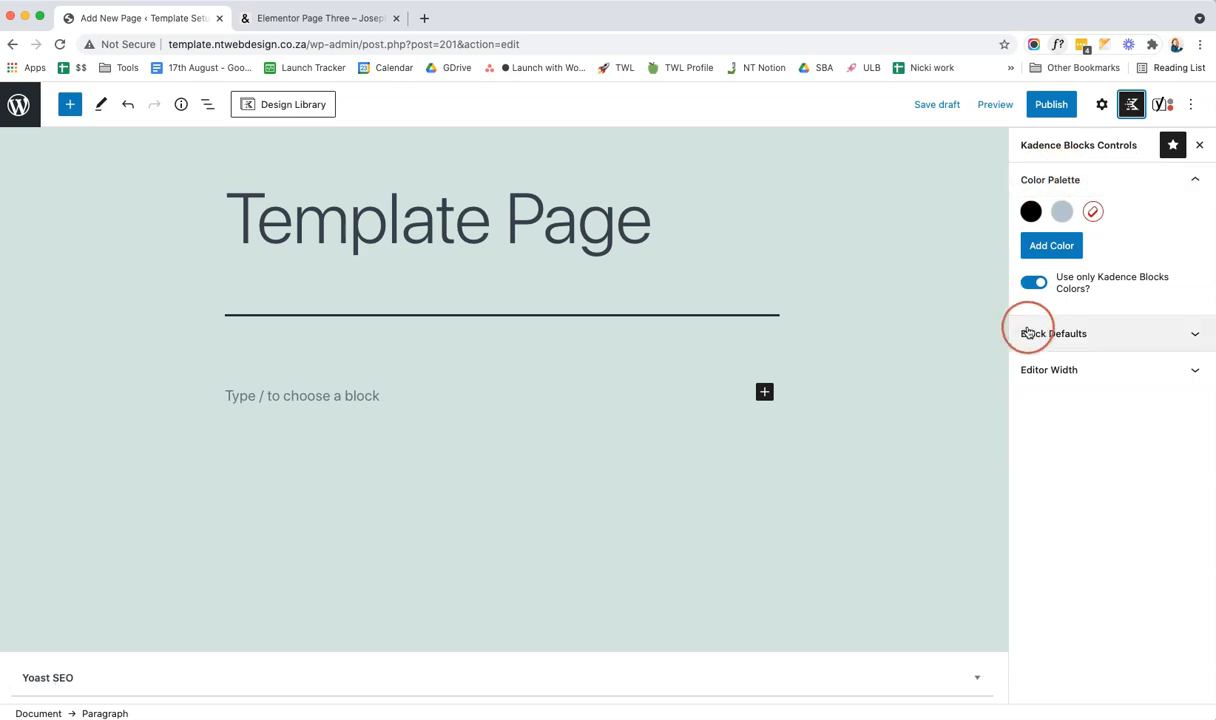
{"action": "left_click", "coordinate": [1102, 380]}
{"action": "left_click", "coordinate": [1102, 378]}
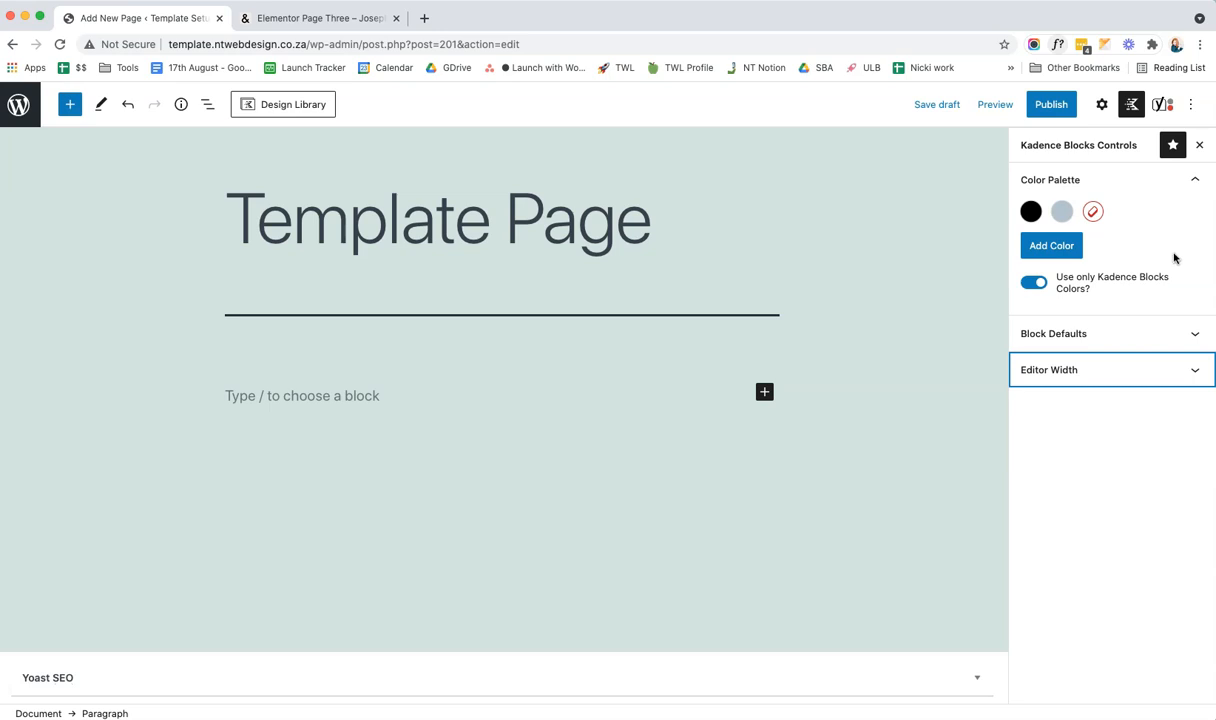
{"action": "left_click", "coordinate": [1093, 211]}
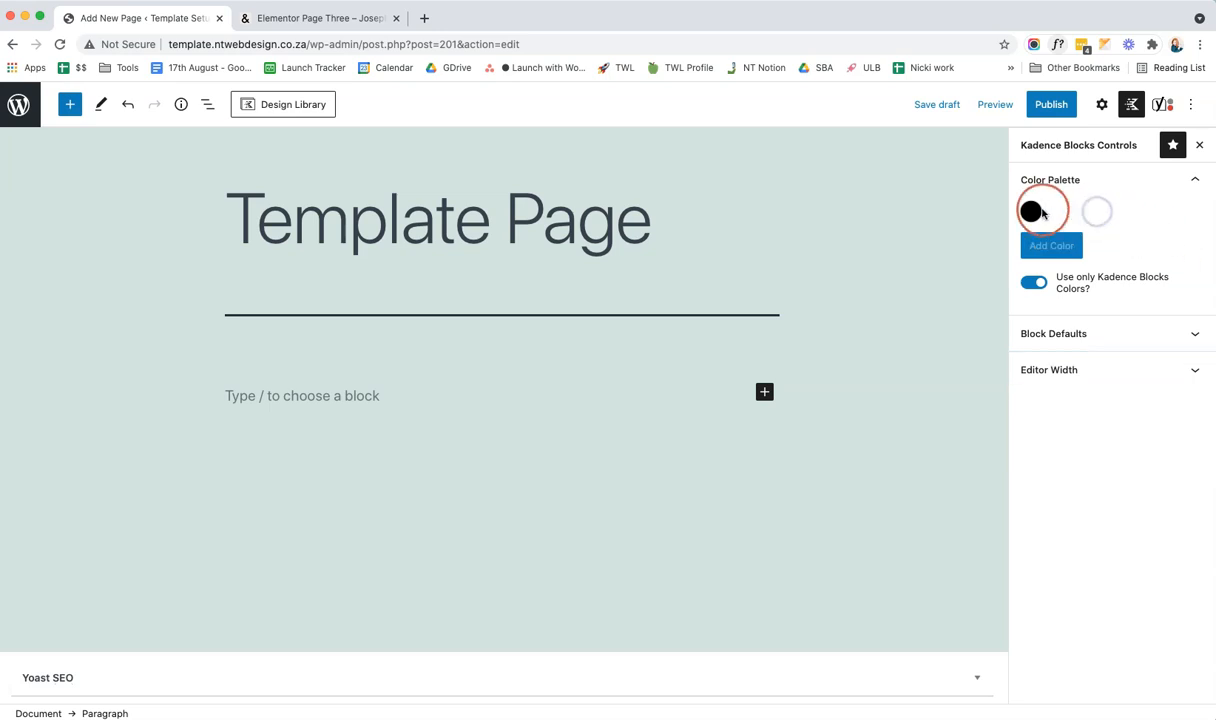
- Turn off "Use only Kadence Blocks Colors", reload the page to view the theme colours, and turn the option back on
{"action": "left_click", "coordinate": [1034, 282]}
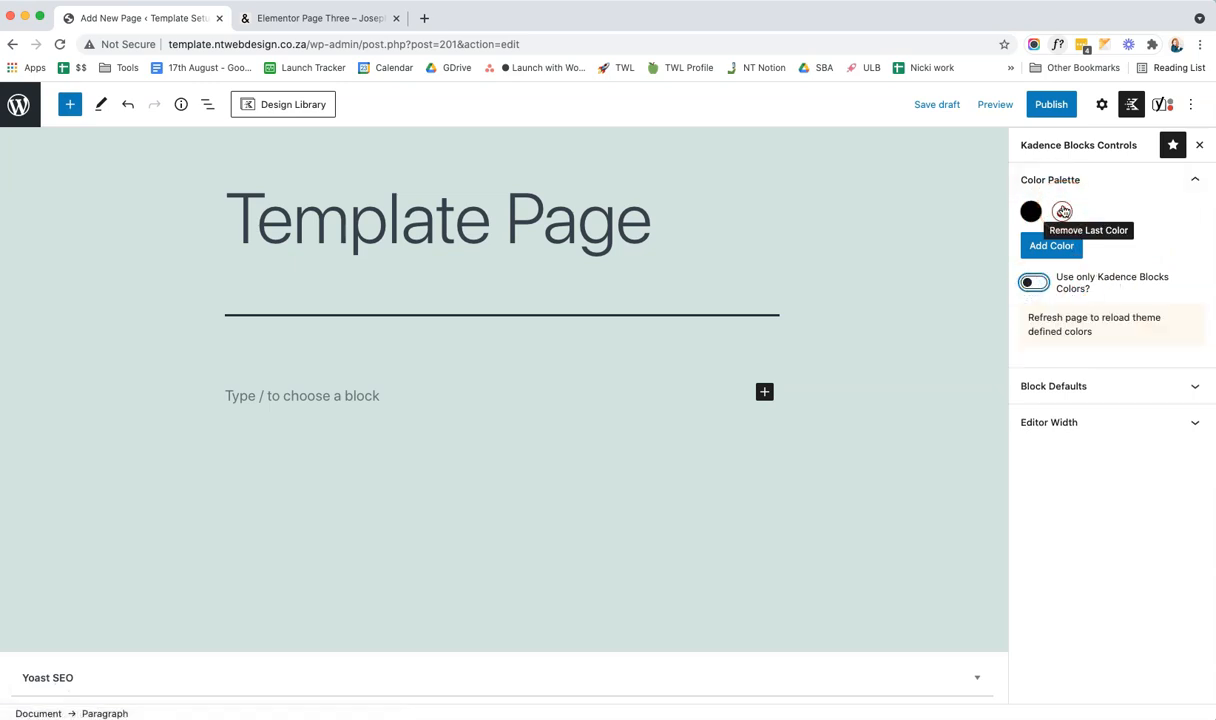
{"action": "left_click", "coordinate": [59, 44]}
{"action": "left_click", "coordinate": [727, 227]}
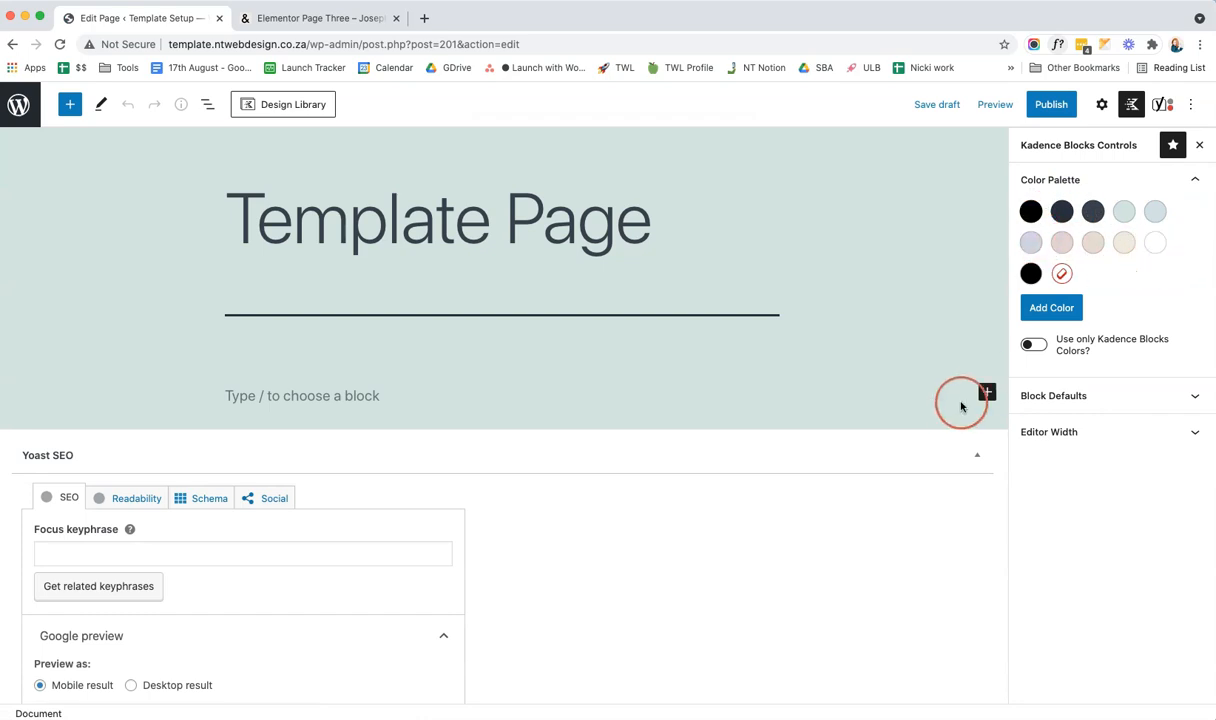
{"action": "left_click", "coordinate": [979, 456]}
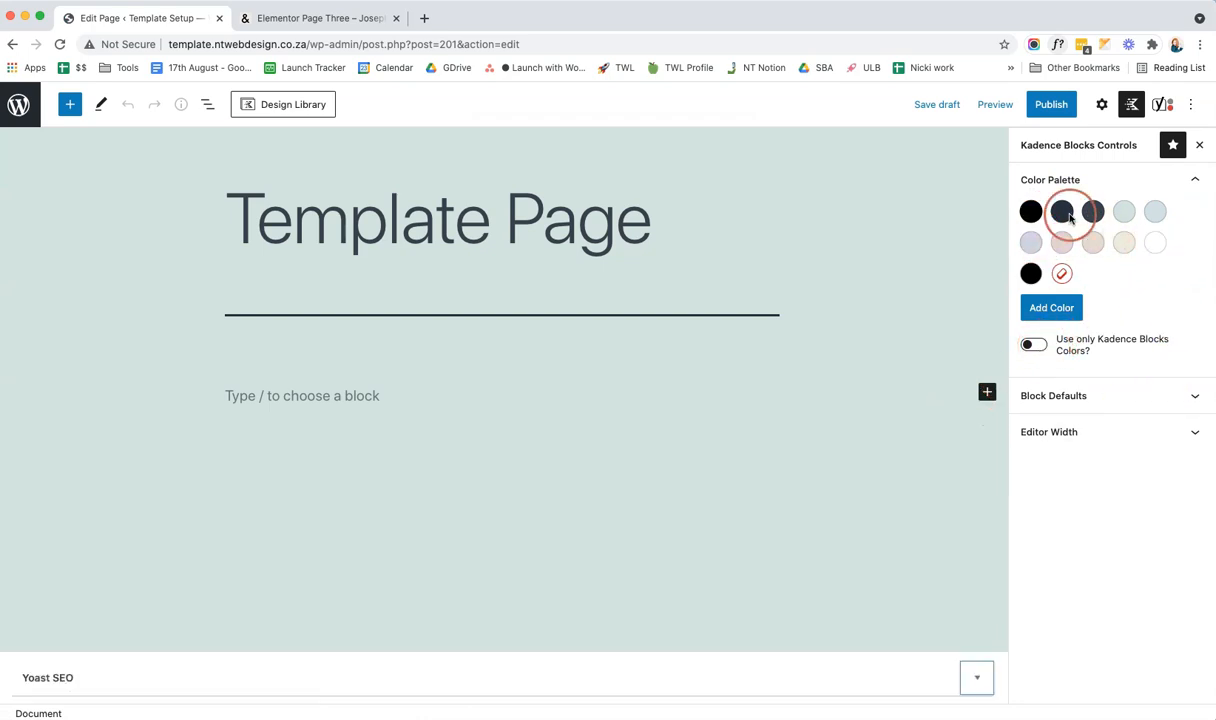
{"action": "left_click", "coordinate": [1032, 345]}
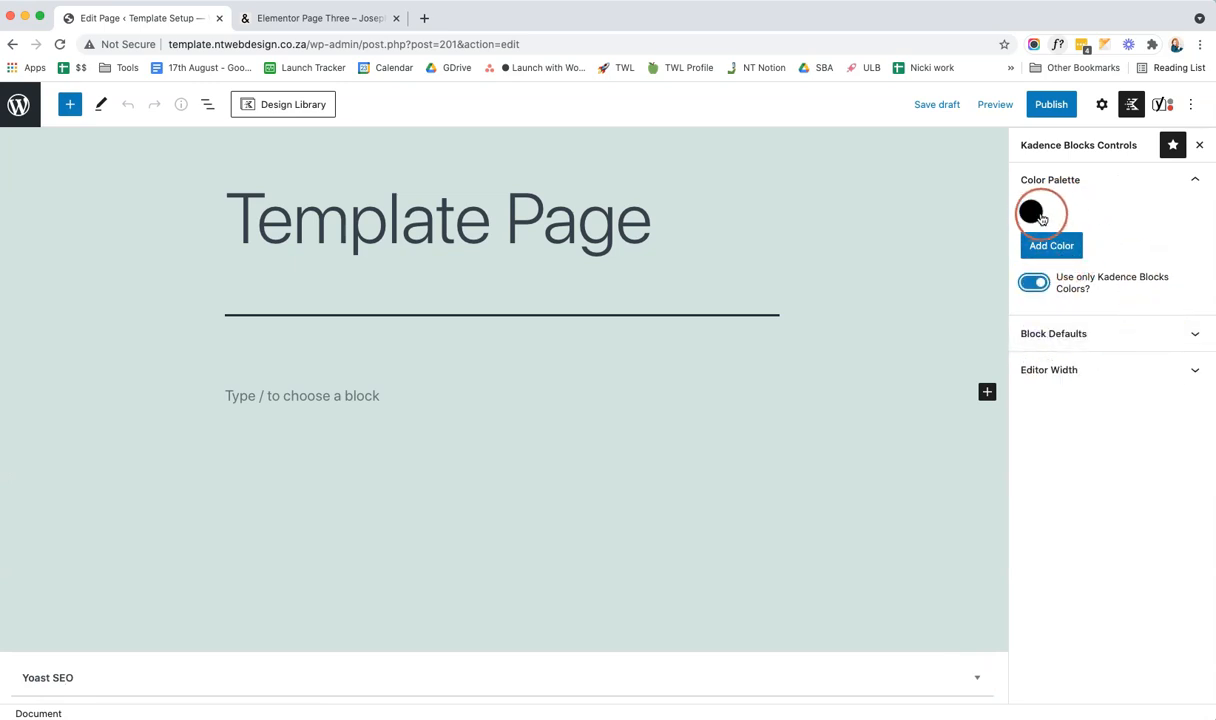
- Add two colours to the palette and set the first colour to #333333, copied from the colours note
{"action": "left_click", "coordinate": [1048, 252]}
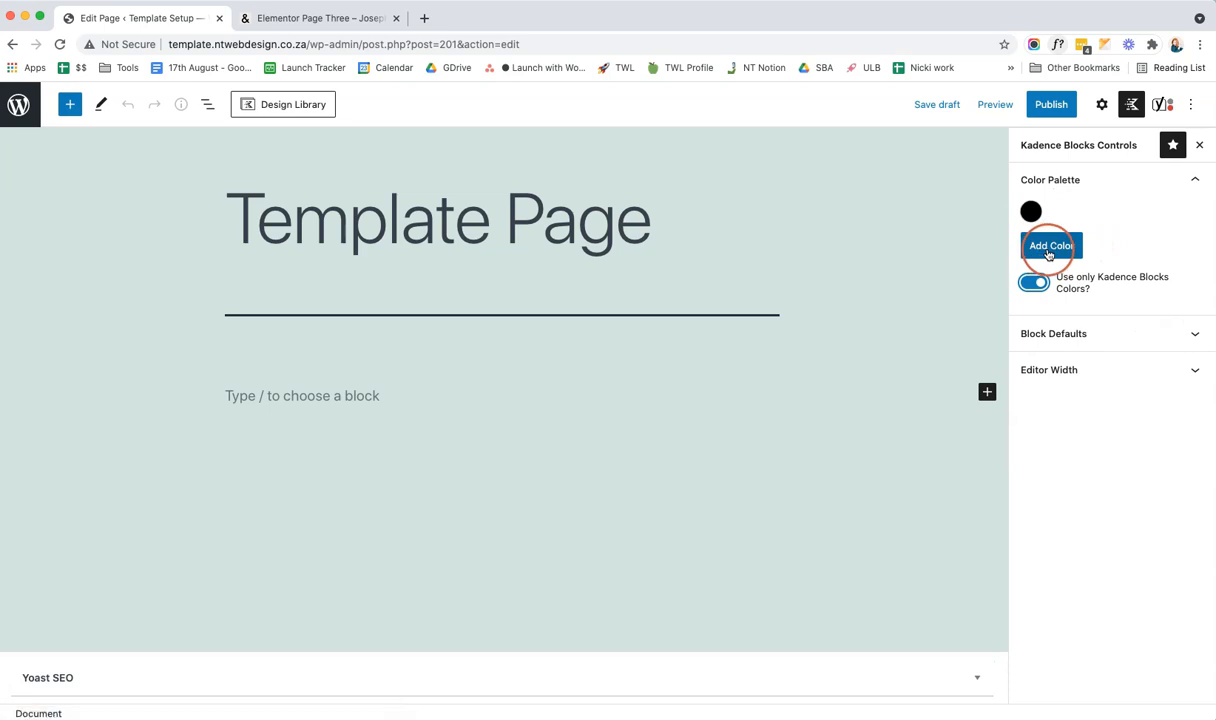
{"action": "key", "text": "super+Tab"}
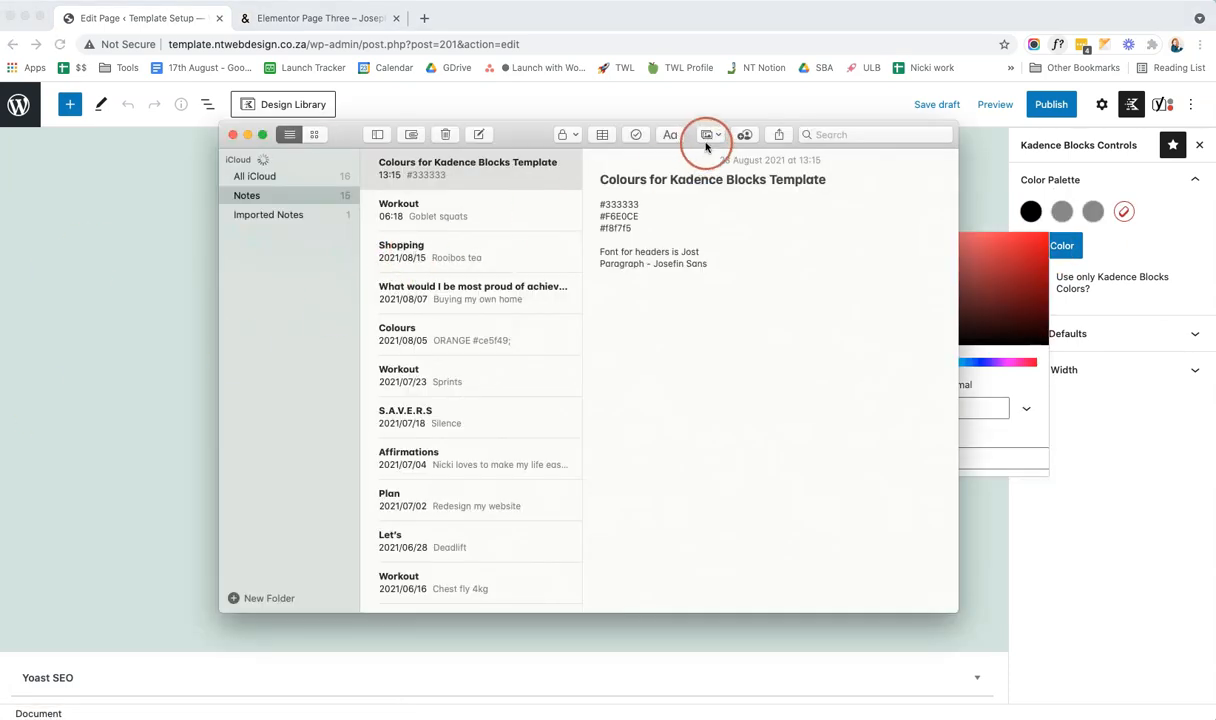
{"action": "left_click_drag", "start_coordinate": [711, 128], "coordinate": [446, 153]}
{"action": "double_click", "coordinate": [349, 230]}
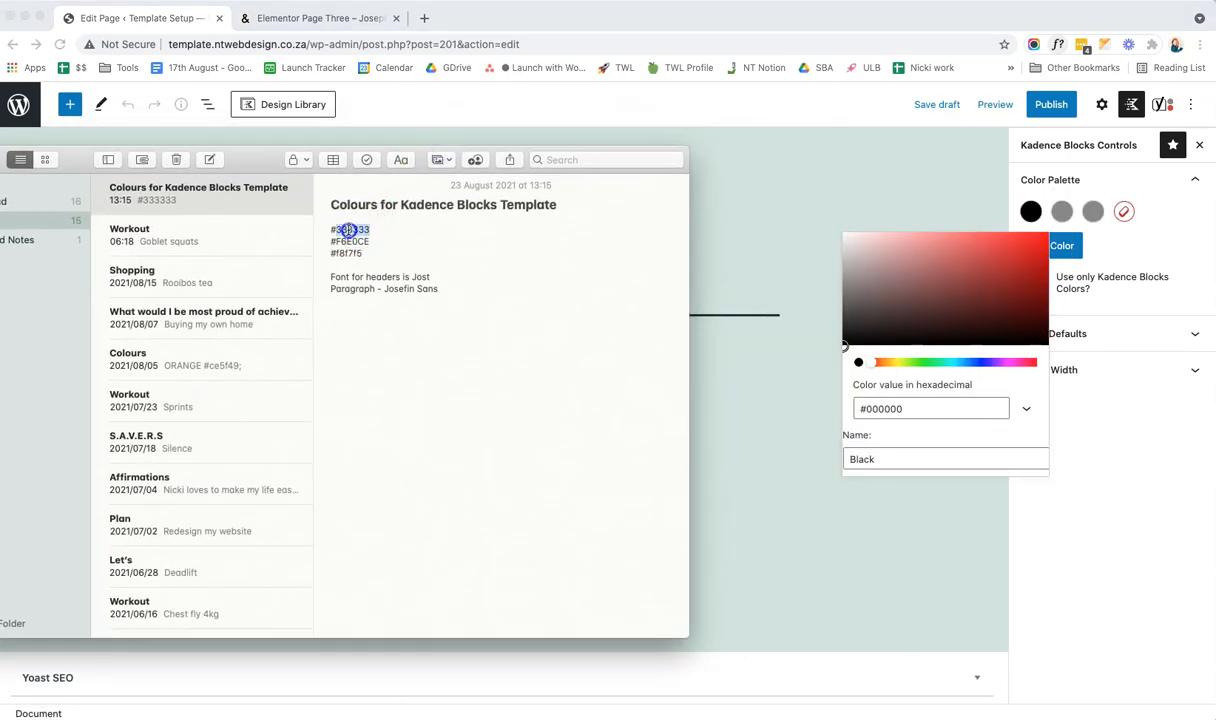
{"action": "right_click", "coordinate": [350, 230]}
{"action": "left_click", "coordinate": [380, 297]}
{"action": "left_click", "coordinate": [888, 410]}
{"action": "right_click", "coordinate": [890, 411]}
{"action": "left_click", "coordinate": [940, 524]}
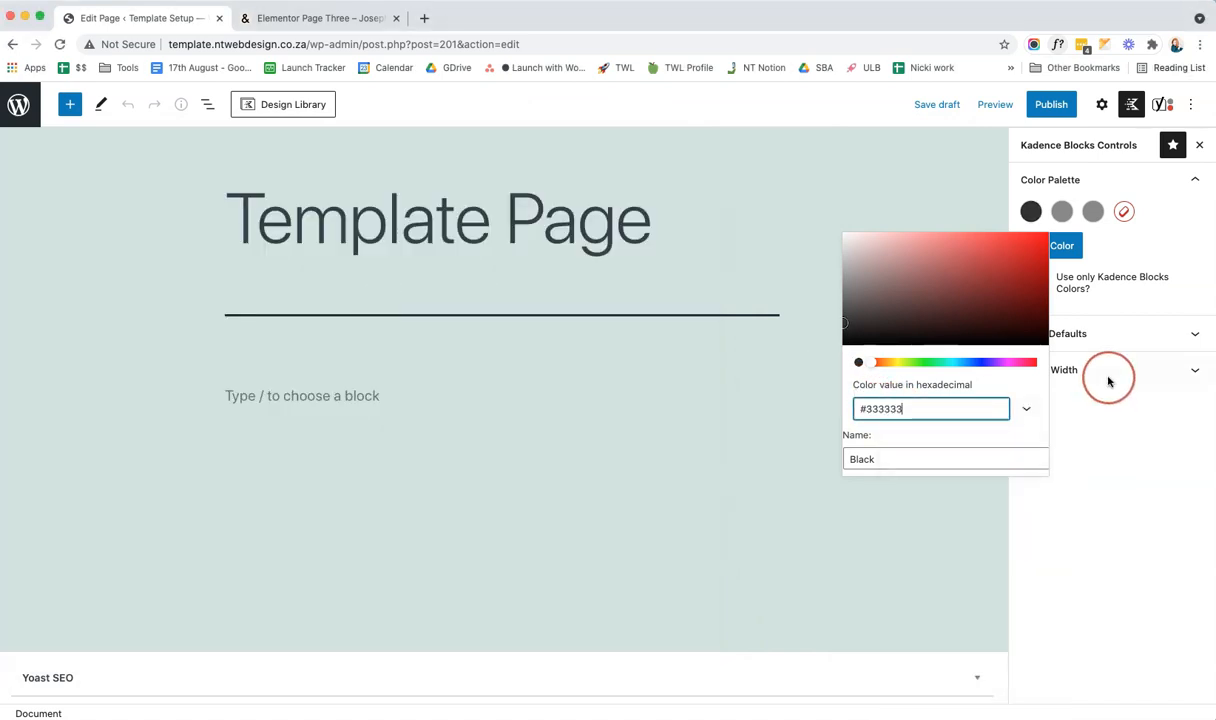
{"action": "left_click", "coordinate": [1067, 265]}
- Set the second palette colour to #F6E0CE, copied from the colours note
{"action": "left_click", "coordinate": [1060, 212]}
{"action": "key", "text": "super+Tab"}
{"action": "right_click", "coordinate": [352, 241]}
{"action": "left_click", "coordinate": [383, 308]}
{"action": "right_click", "coordinate": [920, 407]}
{"action": "left_click", "coordinate": [949, 525]}
- Set the third palette colour to #f8f7f5, copied from the colours note
{"action": "left_click", "coordinate": [1093, 212]}
{"action": "key", "text": "super+Tab"}
{"action": "right_click", "coordinate": [355, 253]}
{"action": "left_click", "coordinate": [391, 319]}
{"action": "right_click", "coordinate": [947, 409]}
{"action": "left_click", "coordinate": [1042, 529]}
{"action": "left_click", "coordinate": [1150, 262]}
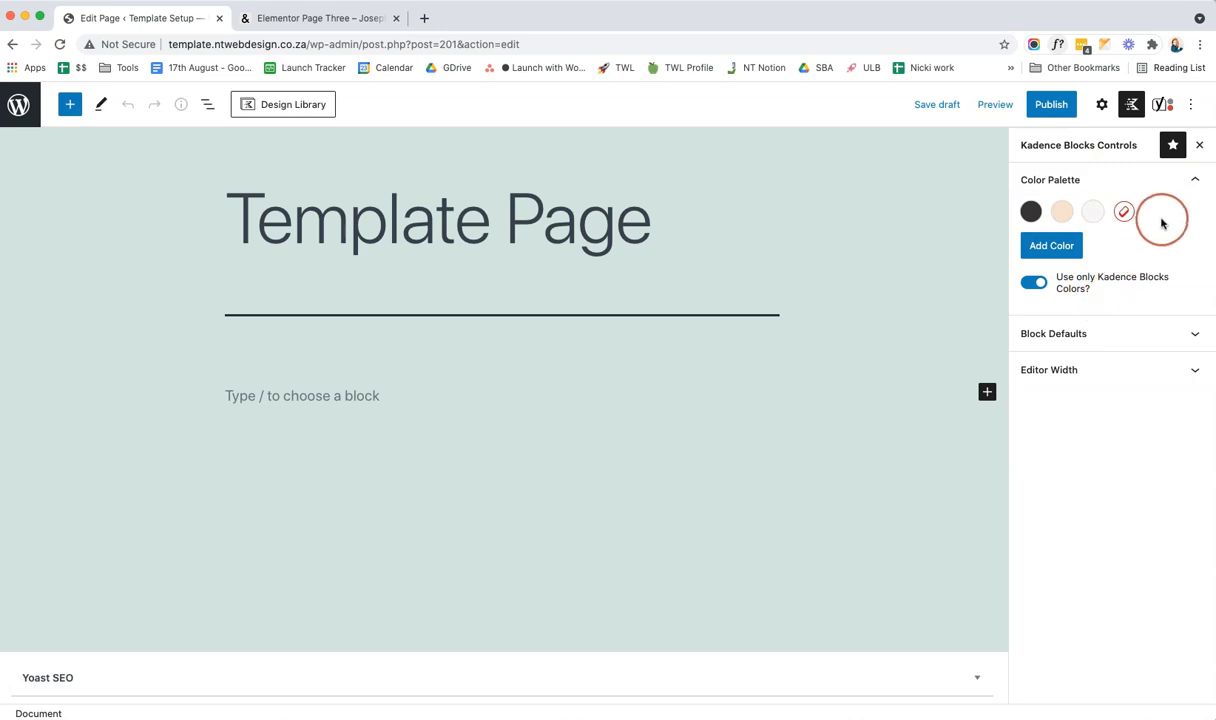
- Collapse the Color Palette section and expand Block Defaults to see which blocks have default settings
{"action": "left_click", "coordinate": [1193, 181]}
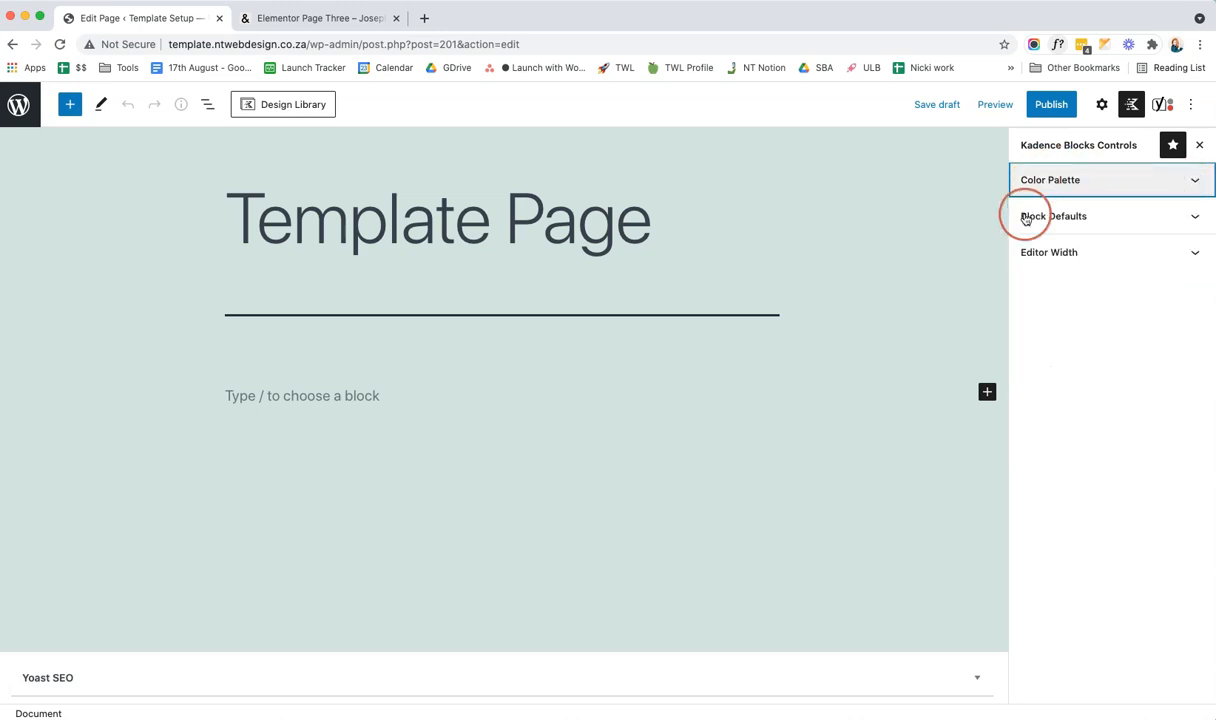
{"action": "left_click", "coordinate": [1182, 228]}
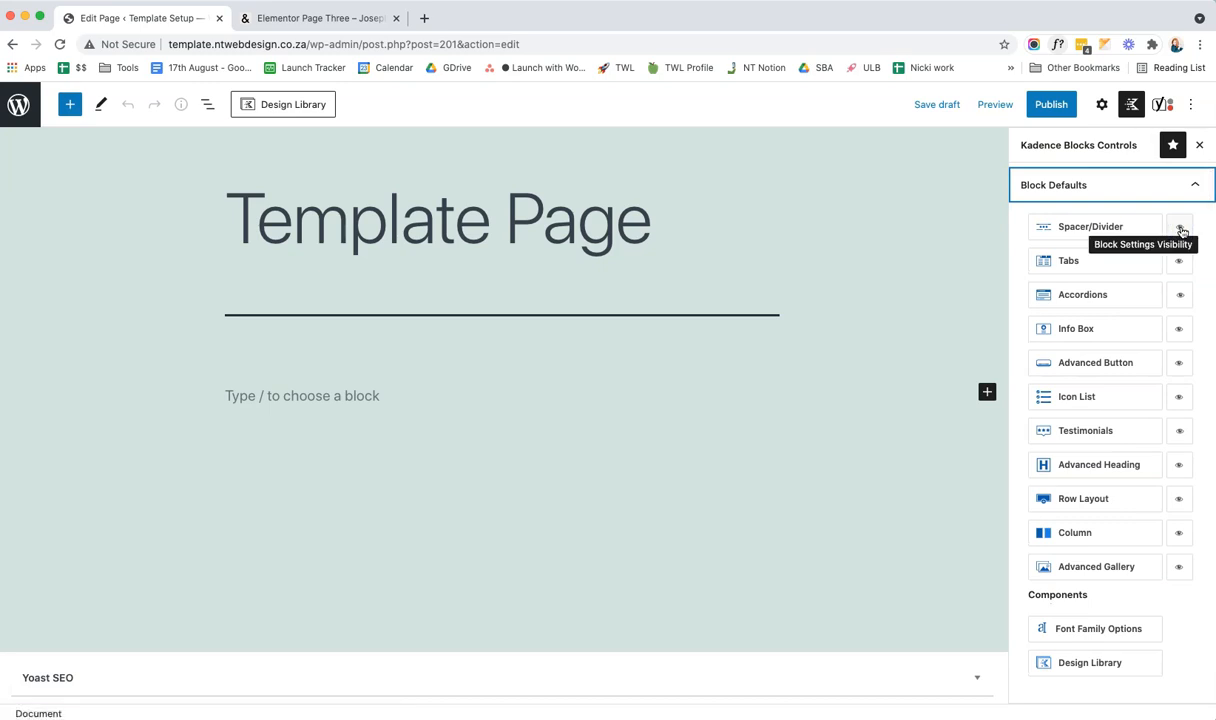
{"action": "left_click", "coordinate": [1121, 244]}
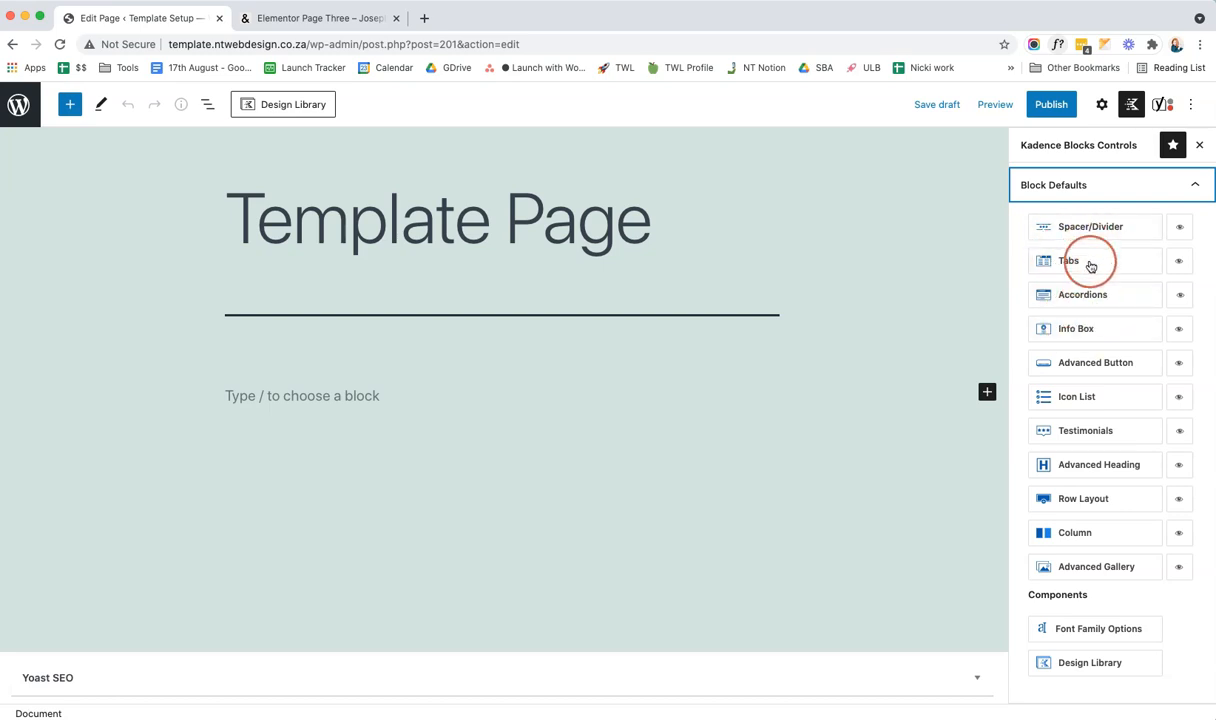
- Examine the Row Layout block's default alignment, gutter, padding, margin and structure settings, and close them without saving
{"action": "left_click", "coordinate": [1088, 498]}
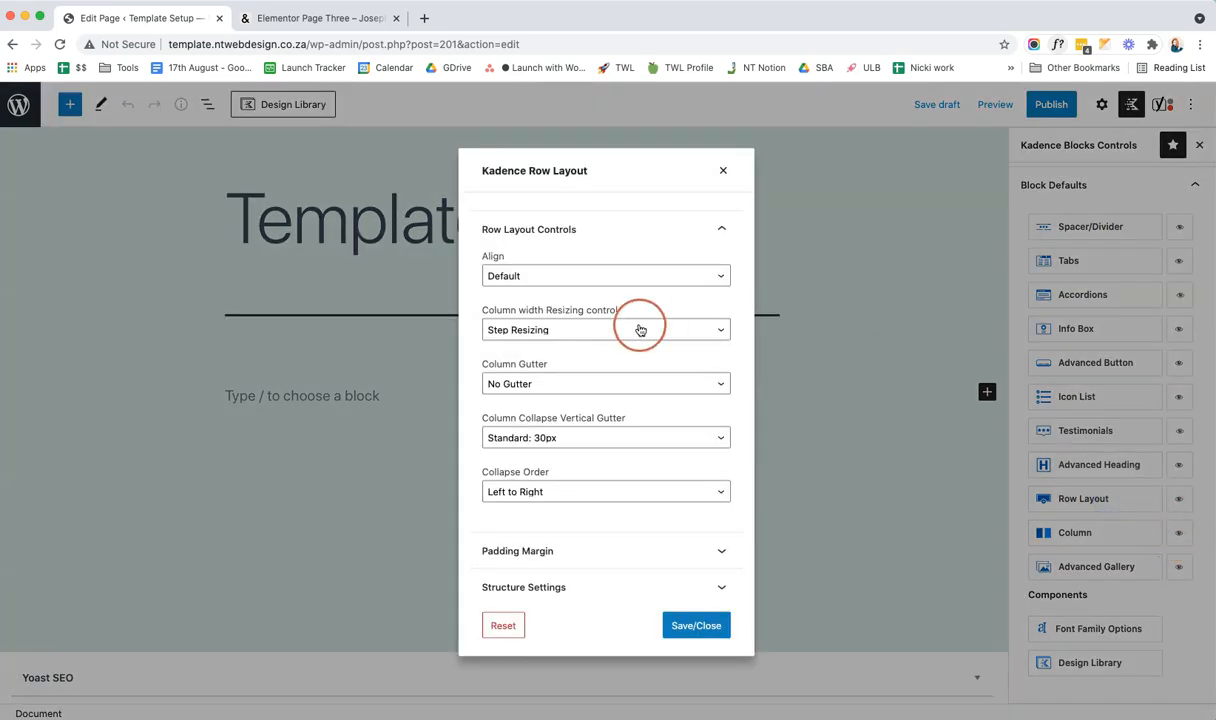
{"action": "left_click", "coordinate": [493, 281]}
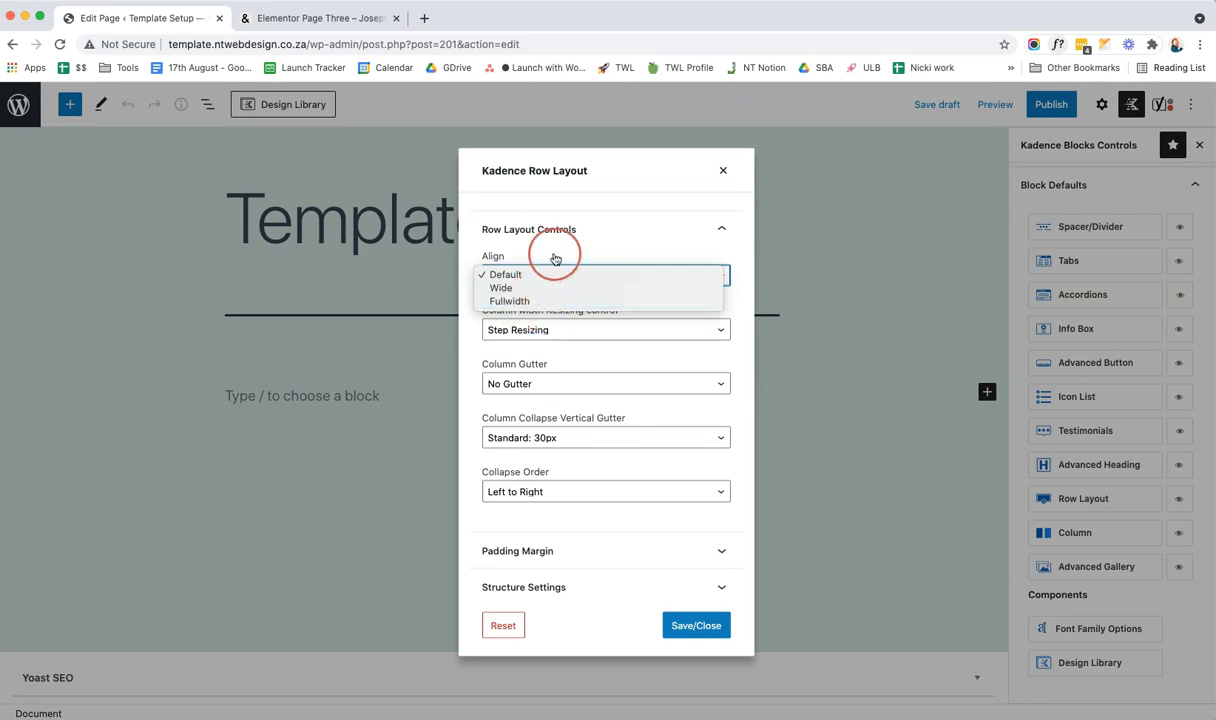
{"action": "left_click", "coordinate": [551, 255]}
{"action": "left_click", "coordinate": [541, 388]}
{"action": "left_click", "coordinate": [543, 384]}
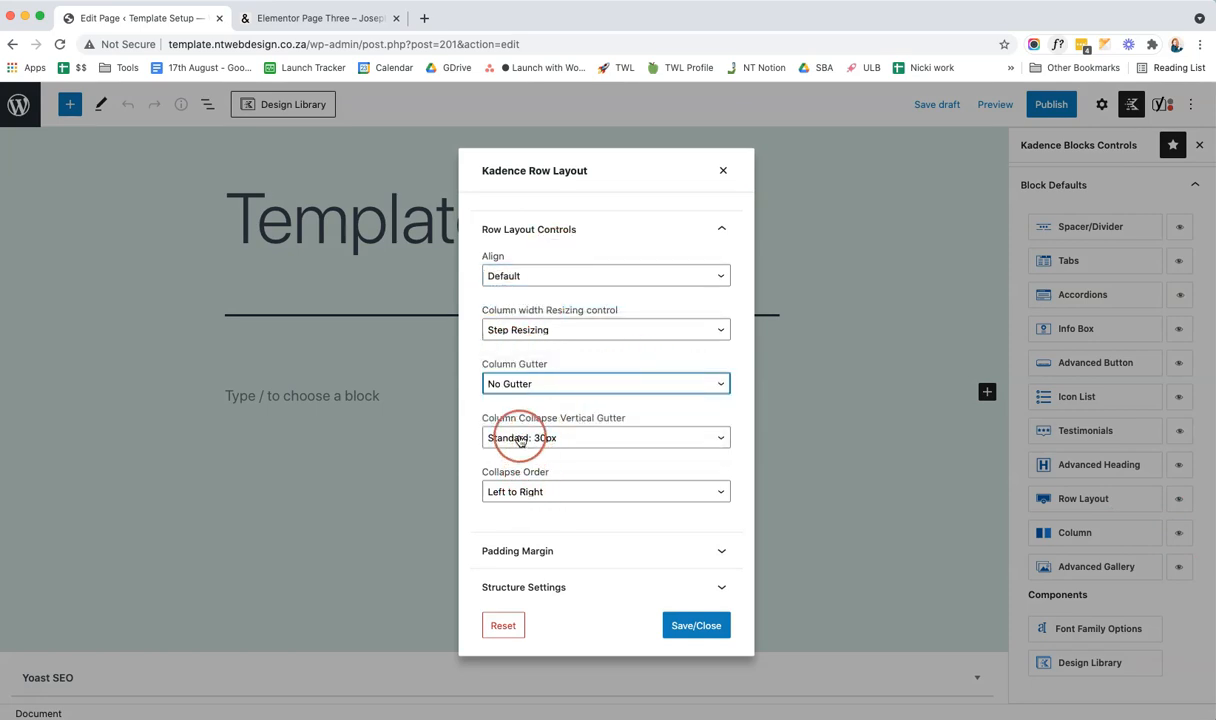
{"action": "left_click", "coordinate": [558, 556]}
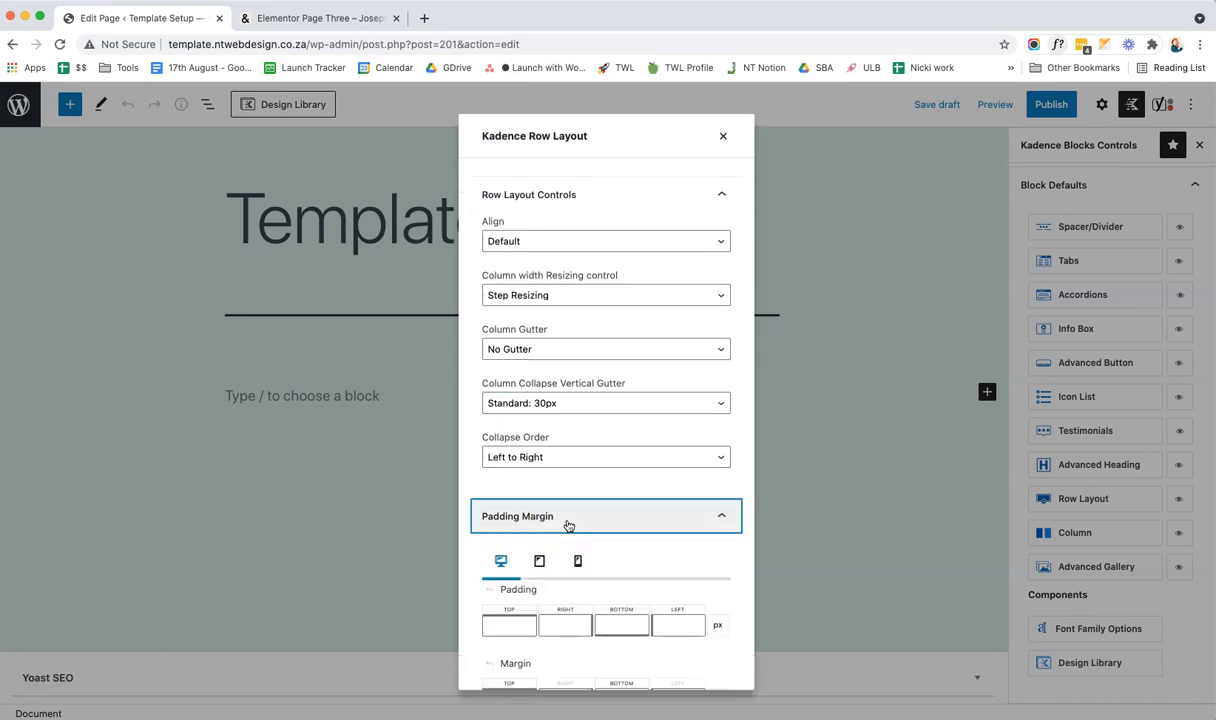
{"action": "scroll", "coordinate": [567, 525], "scroll_direction": "down", "scroll_amount": 3}
{"action": "left_click", "coordinate": [578, 626]}
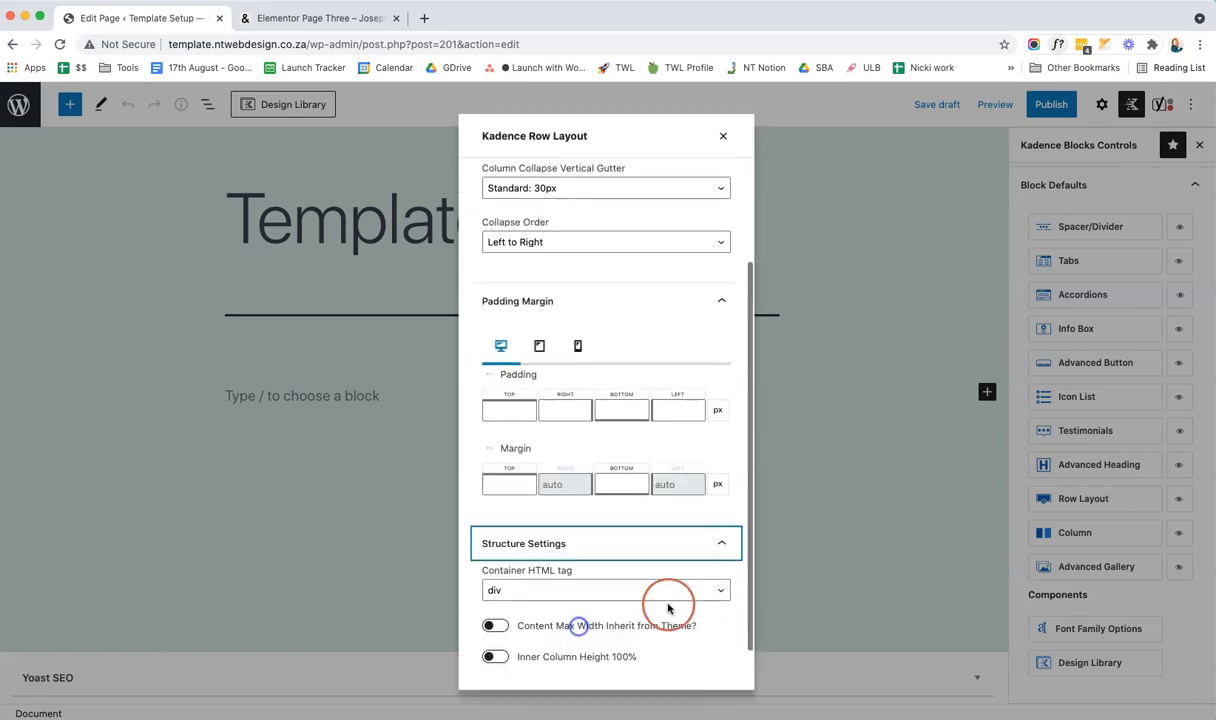
{"action": "scroll", "coordinate": [675, 595], "scroll_direction": "down", "scroll_amount": 2}
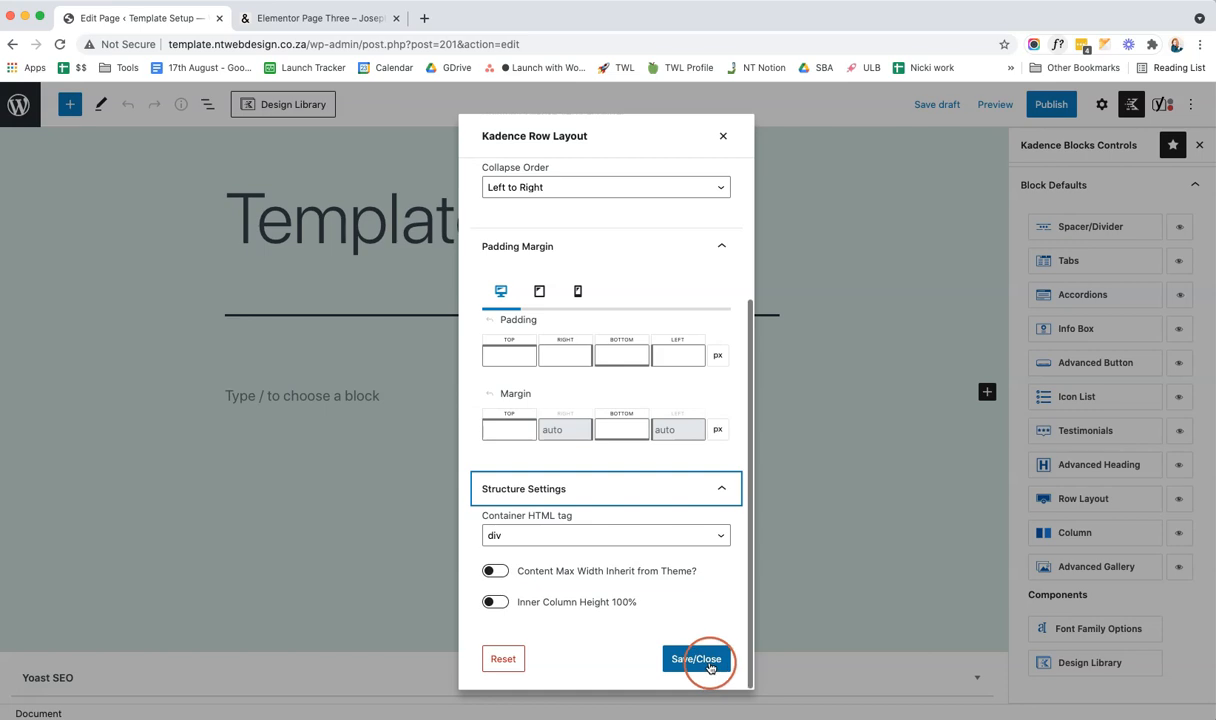
{"action": "scroll", "coordinate": [683, 604], "scroll_direction": "up", "scroll_amount": 1}
{"action": "scroll", "coordinate": [683, 604], "scroll_direction": "up", "scroll_amount": 5}
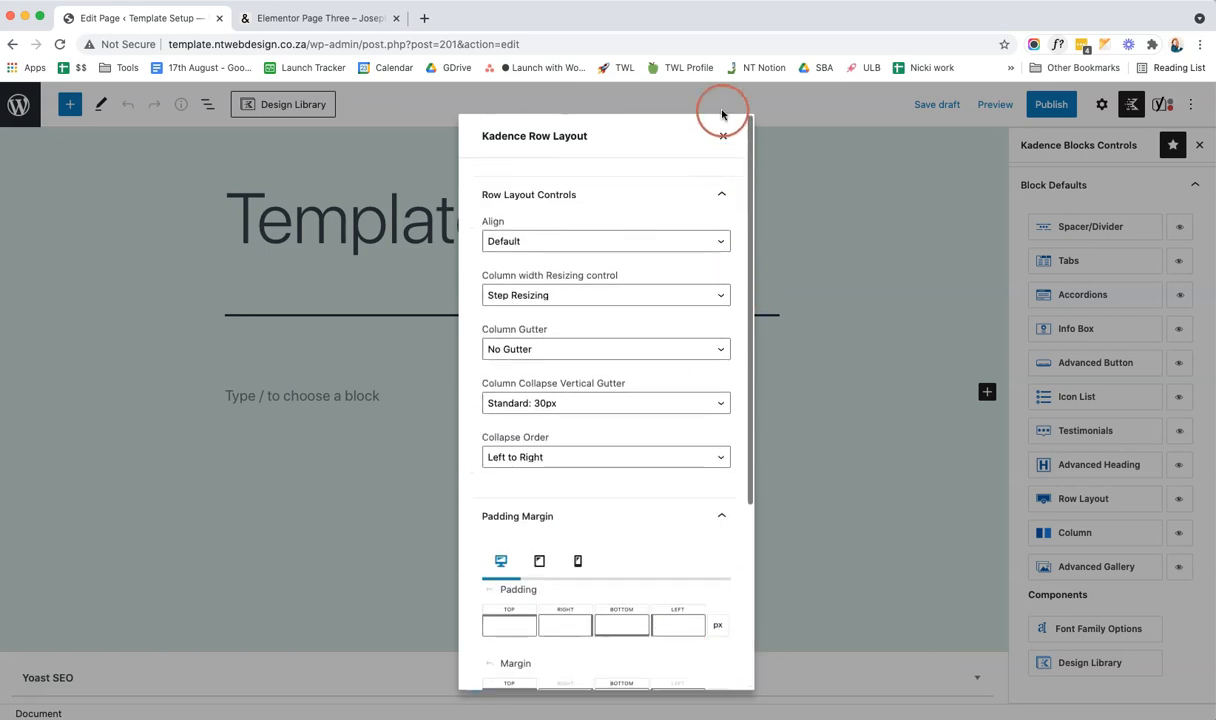
{"action": "key", "text": "Escape"}
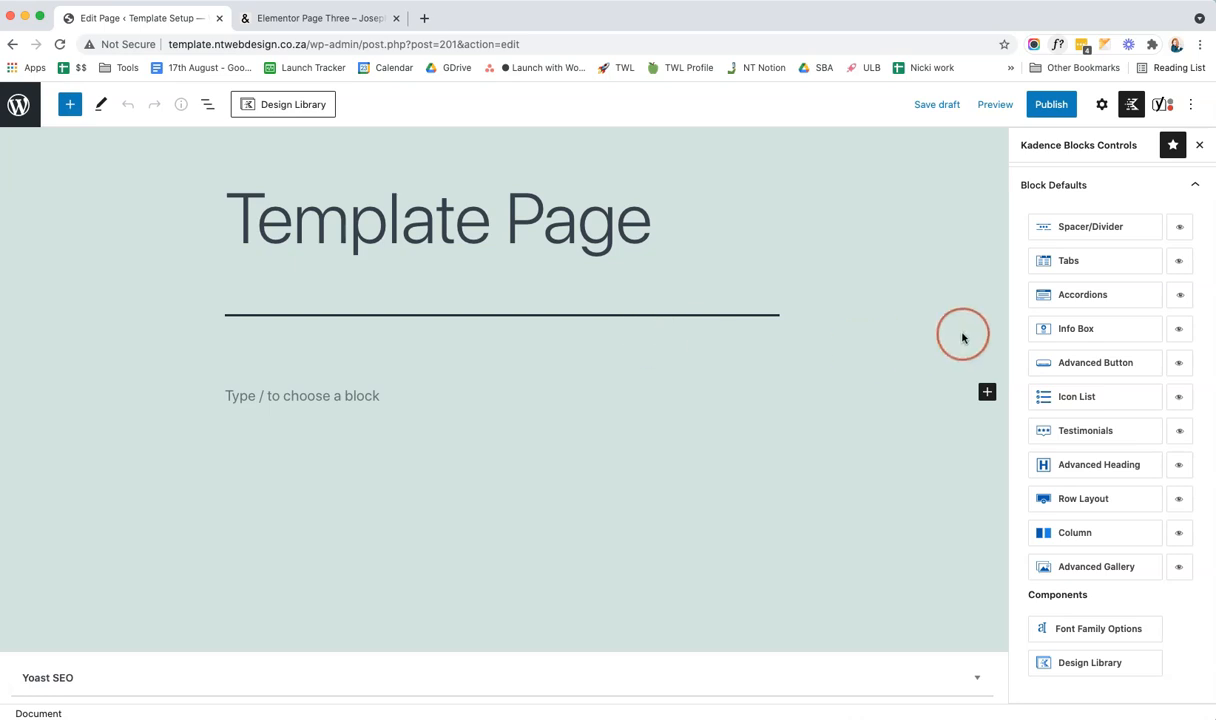
- Turn off Show All Font Family Options, limit the font families to Jost and Josefin Sans, and save
{"action": "scroll", "coordinate": [1083, 361], "scroll_direction": "down", "scroll_amount": 1}
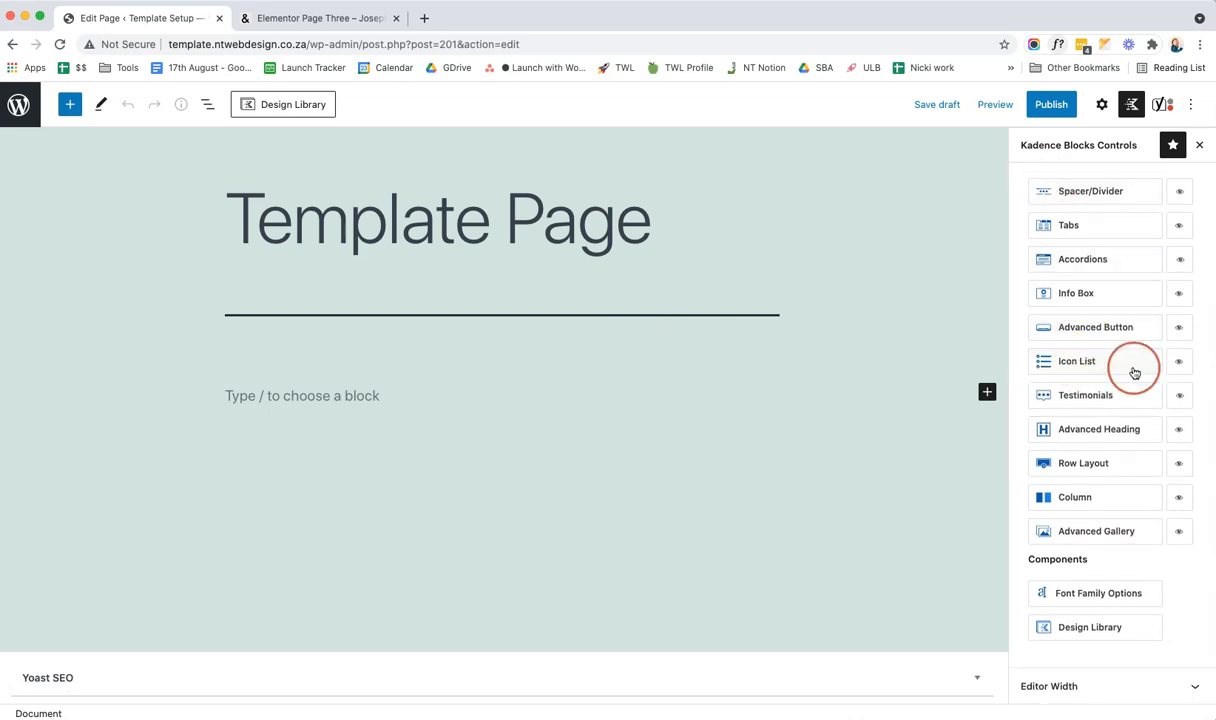
{"action": "left_click", "coordinate": [1137, 593]}
{"action": "left_click", "coordinate": [1107, 597]}
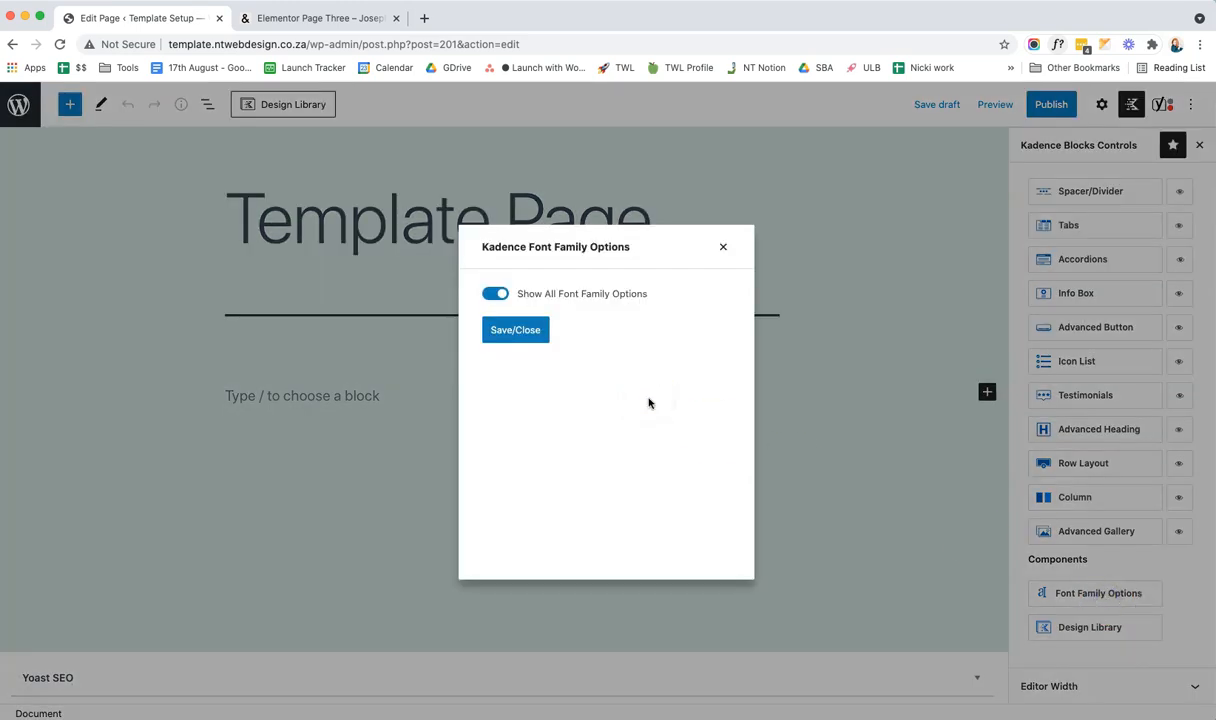
{"action": "left_click", "coordinate": [495, 293]}
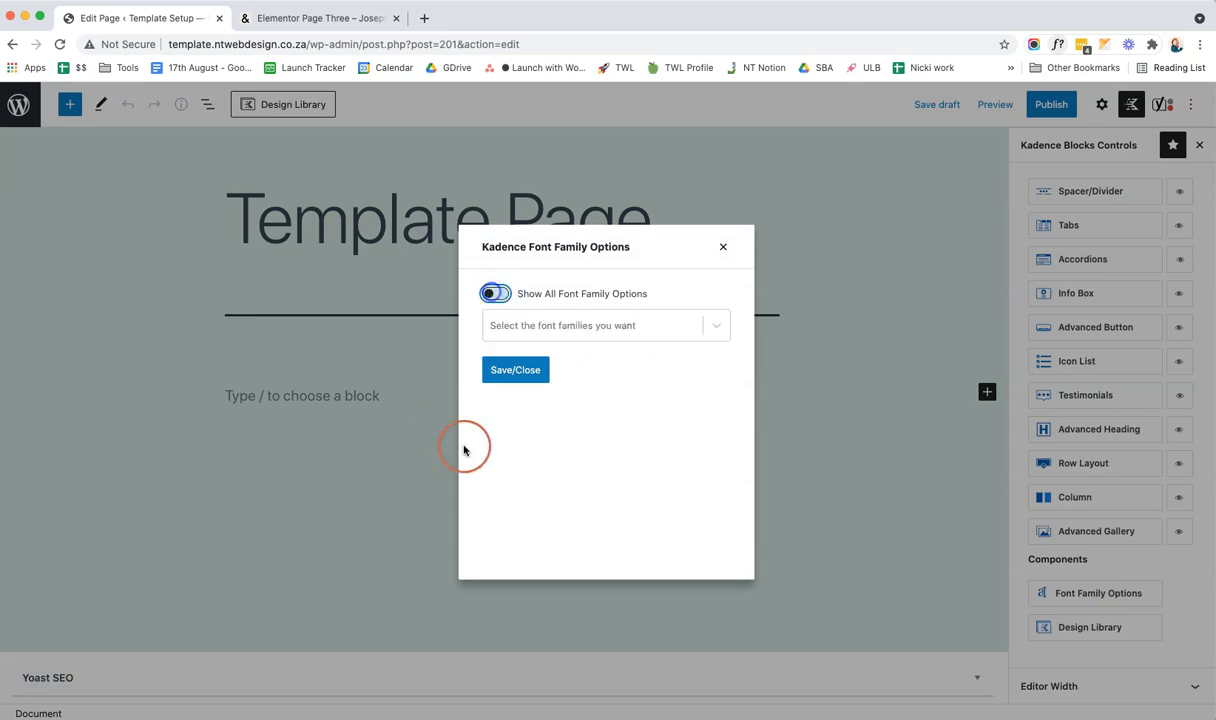
{"action": "left_click", "coordinate": [559, 325]}
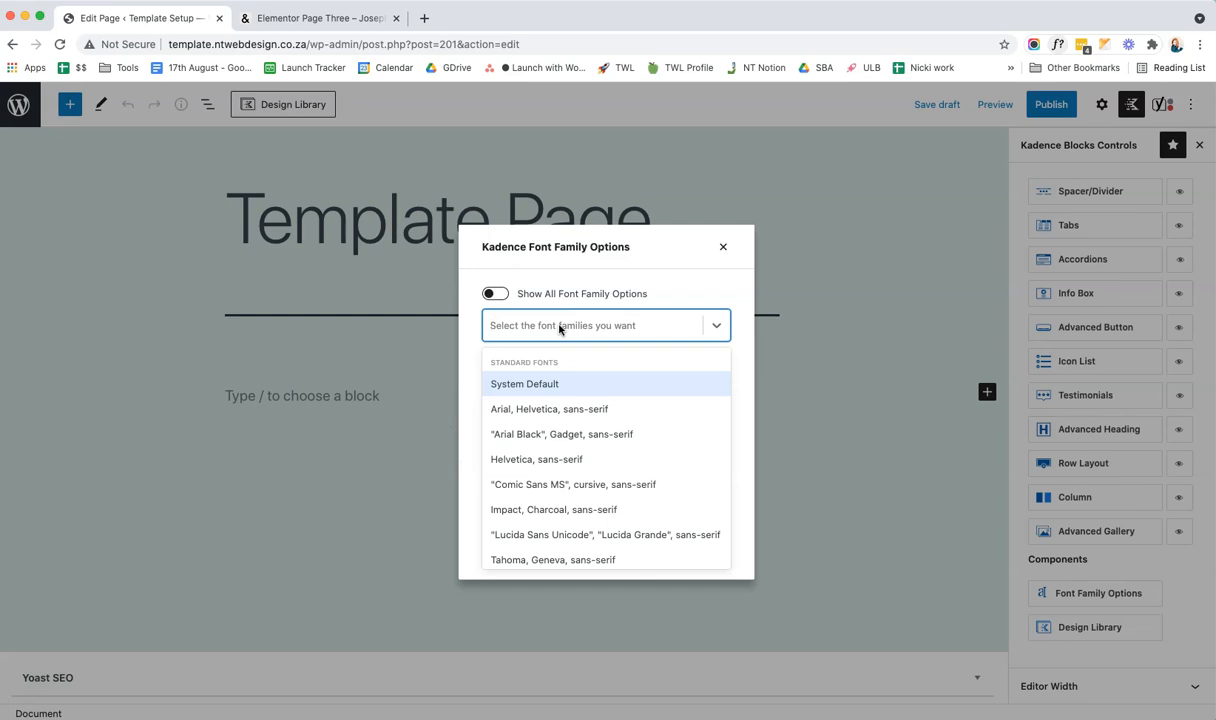
{"action": "type", "text": "jost"}
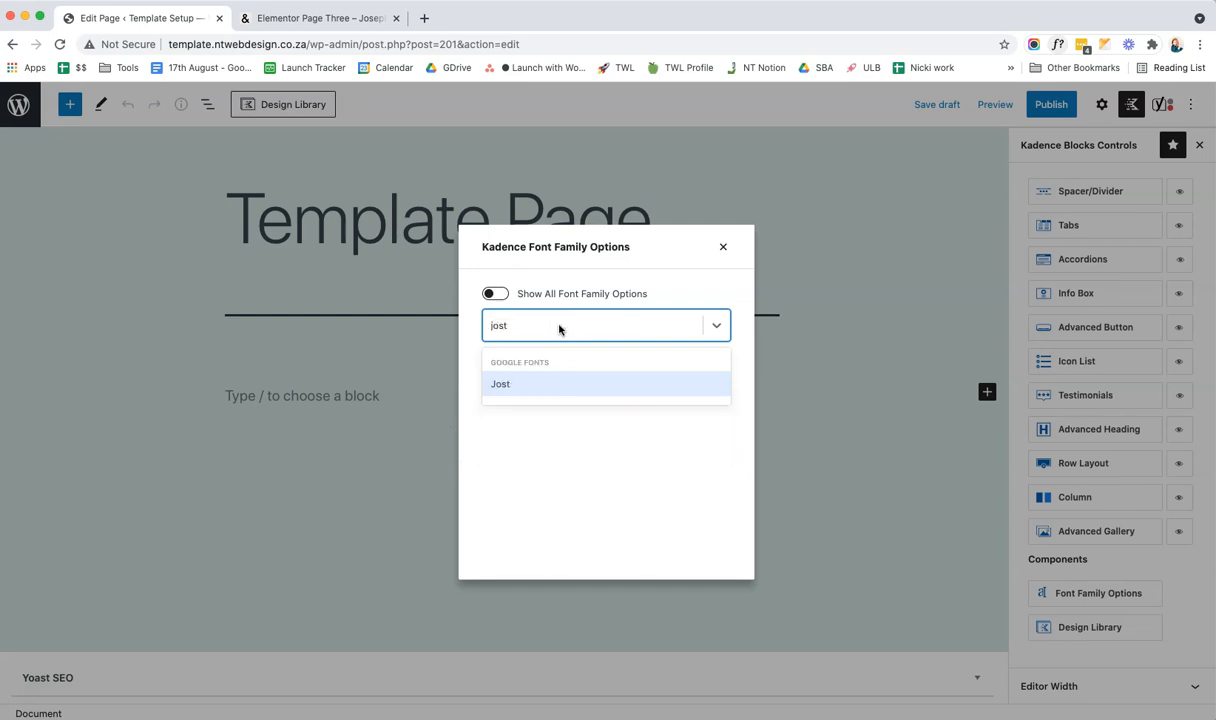
{"action": "left_click", "coordinate": [554, 384]}
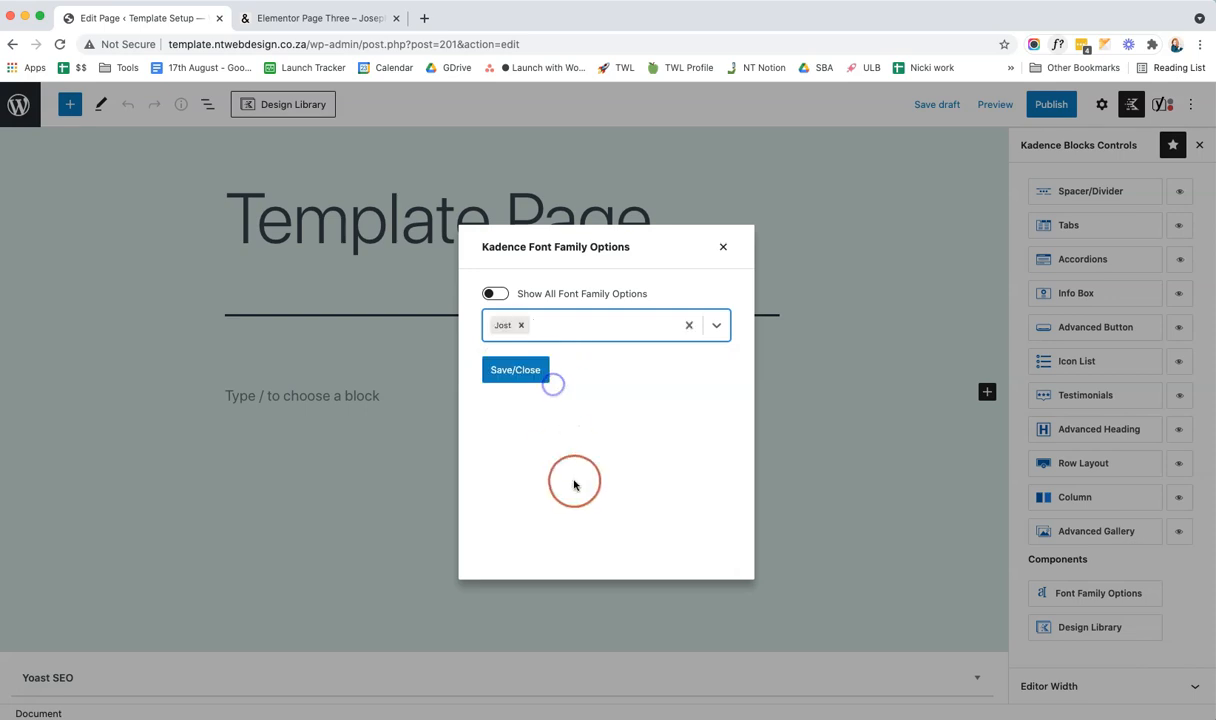
{"action": "type", "text": "jos"}
{"action": "left_click", "coordinate": [549, 383]}
{"action": "left_click", "coordinate": [531, 374]}
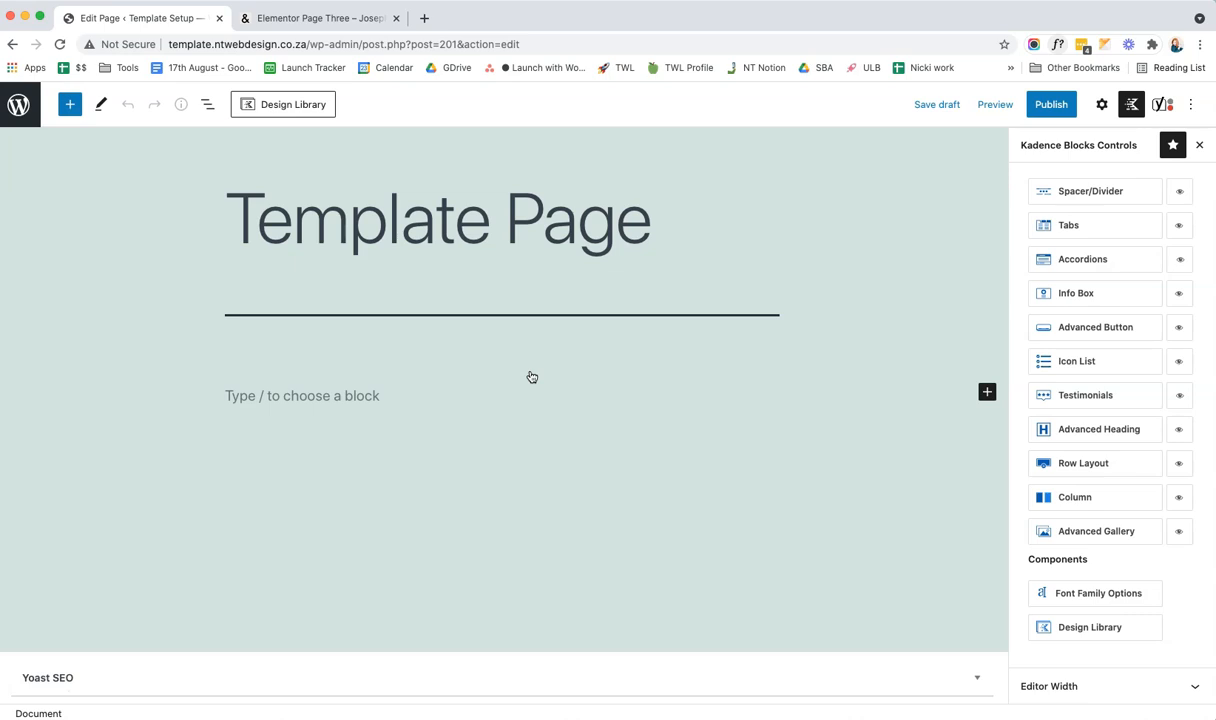
{"action": "left_click", "coordinate": [524, 397]}
{"action": "left_click", "coordinate": [270, 498]}
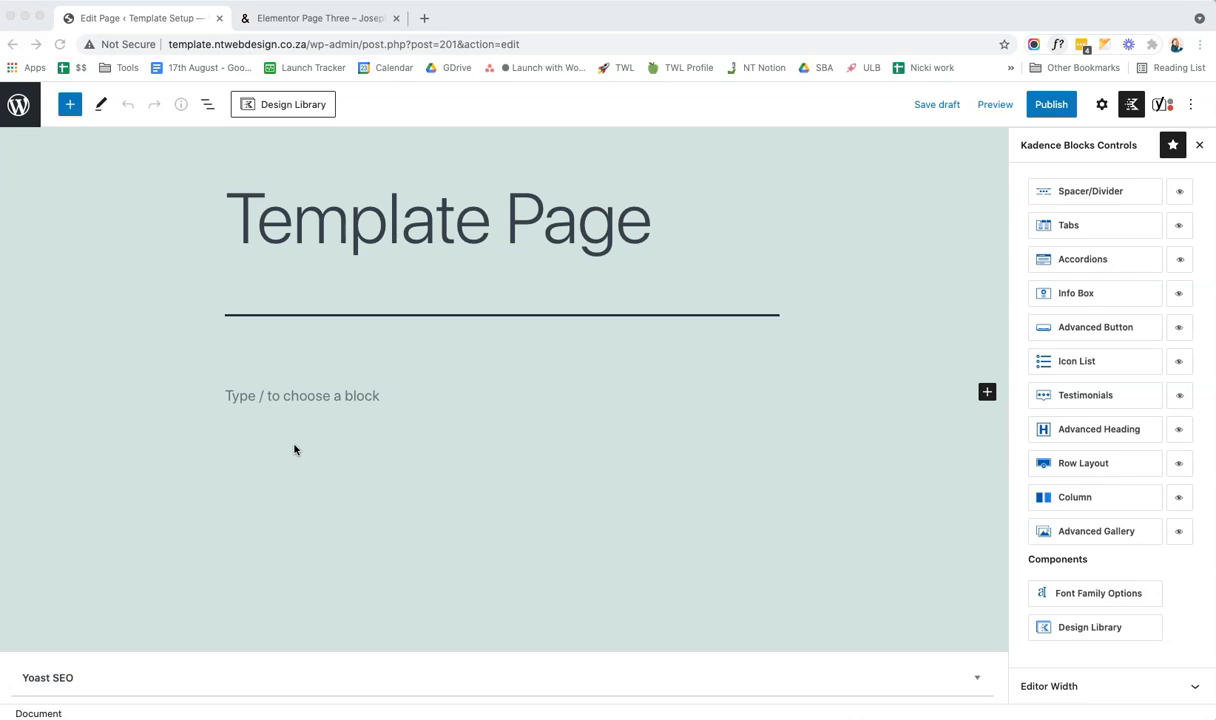
{"action": "left_click", "coordinate": [290, 457]}
{"action": "left_click", "coordinate": [112, 172]}
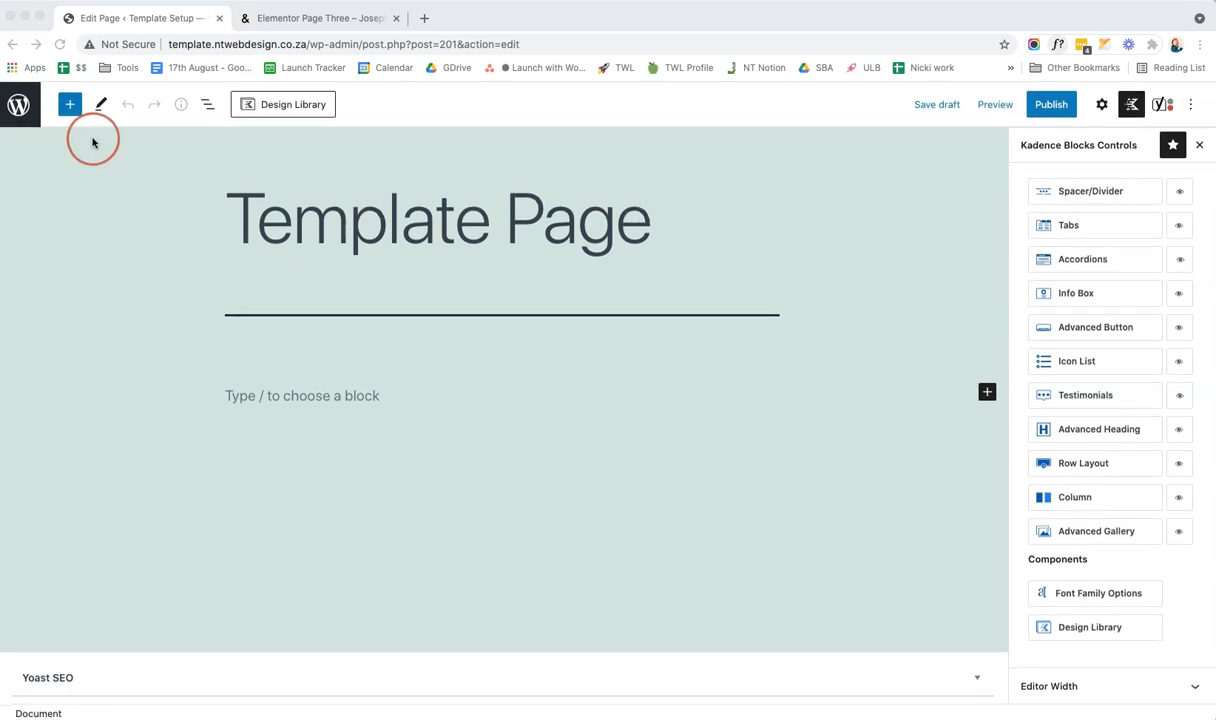
- Open the block inserter and review the available Kadence blocks
{"action": "left_click", "coordinate": [71, 106]}
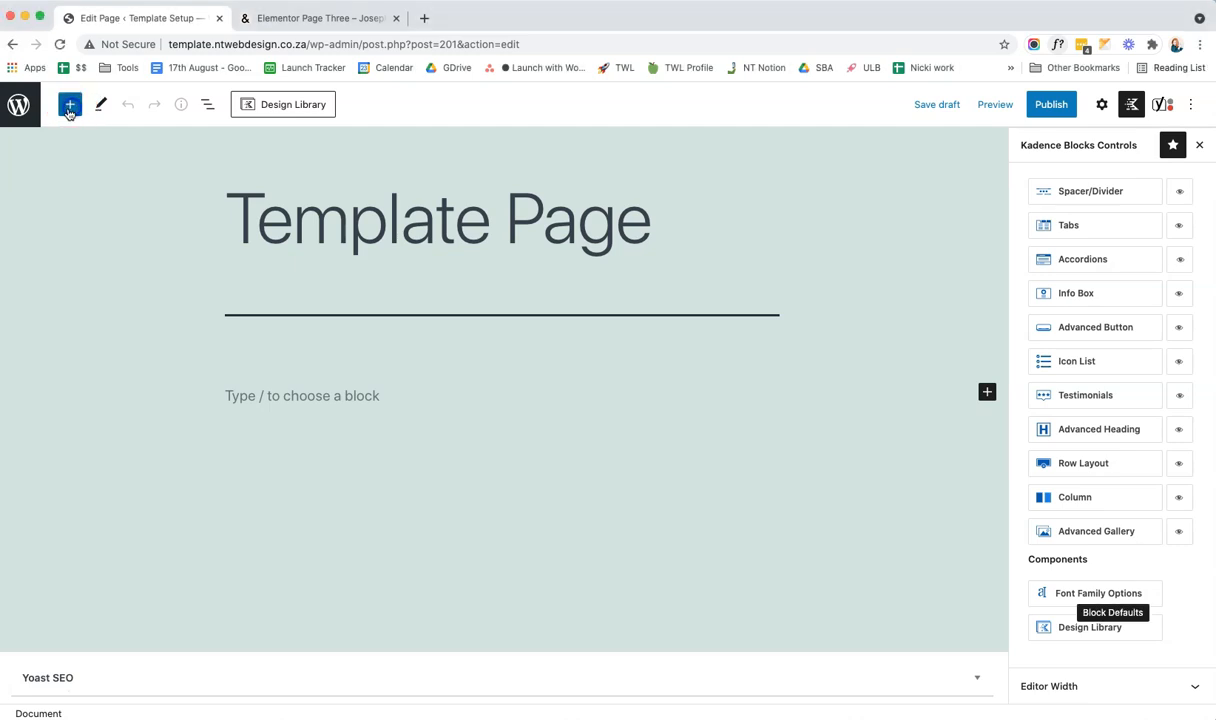
{"action": "left_click", "coordinate": [69, 106]}
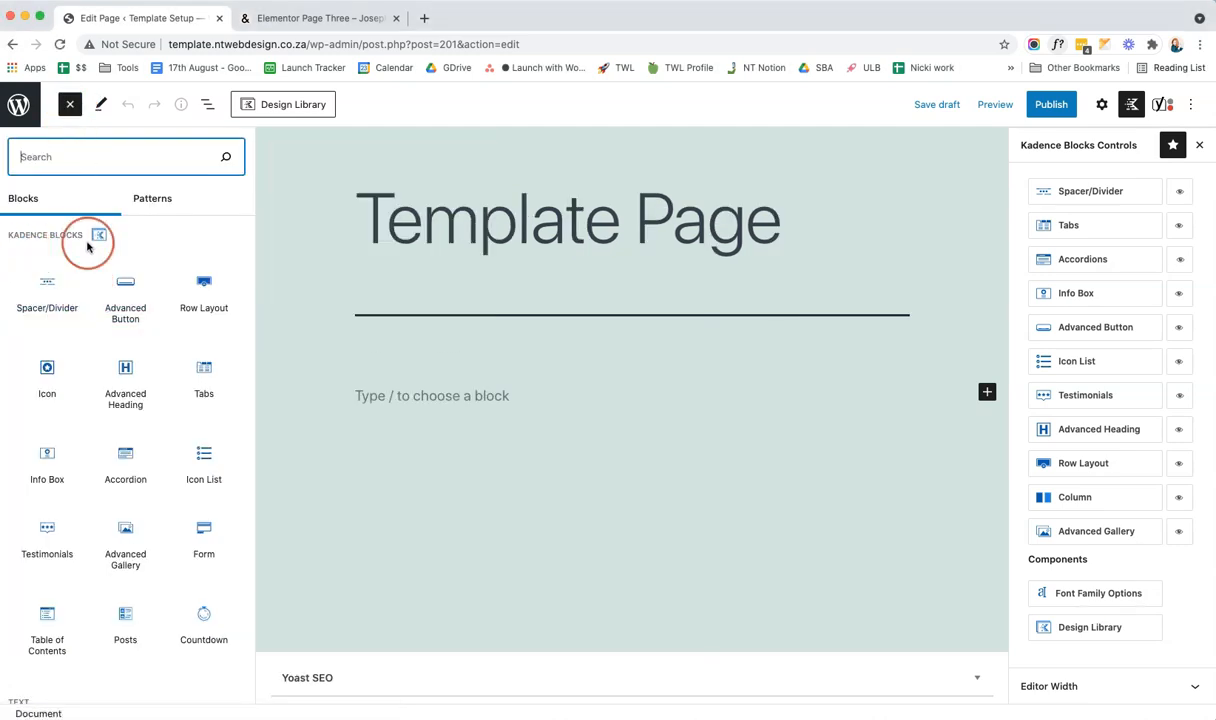
{"action": "scroll", "coordinate": [87, 246], "scroll_direction": "down", "scroll_amount": 1}
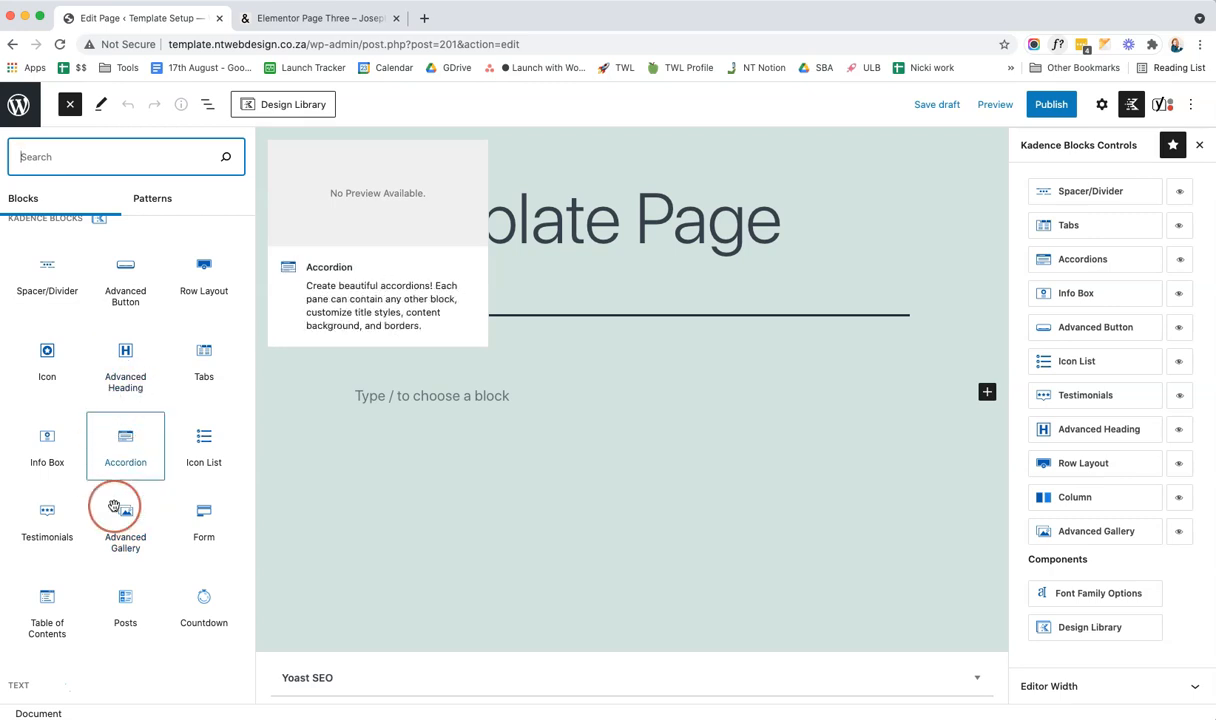
{"action": "scroll", "coordinate": [155, 510], "scroll_direction": "up", "scroll_amount": 1}
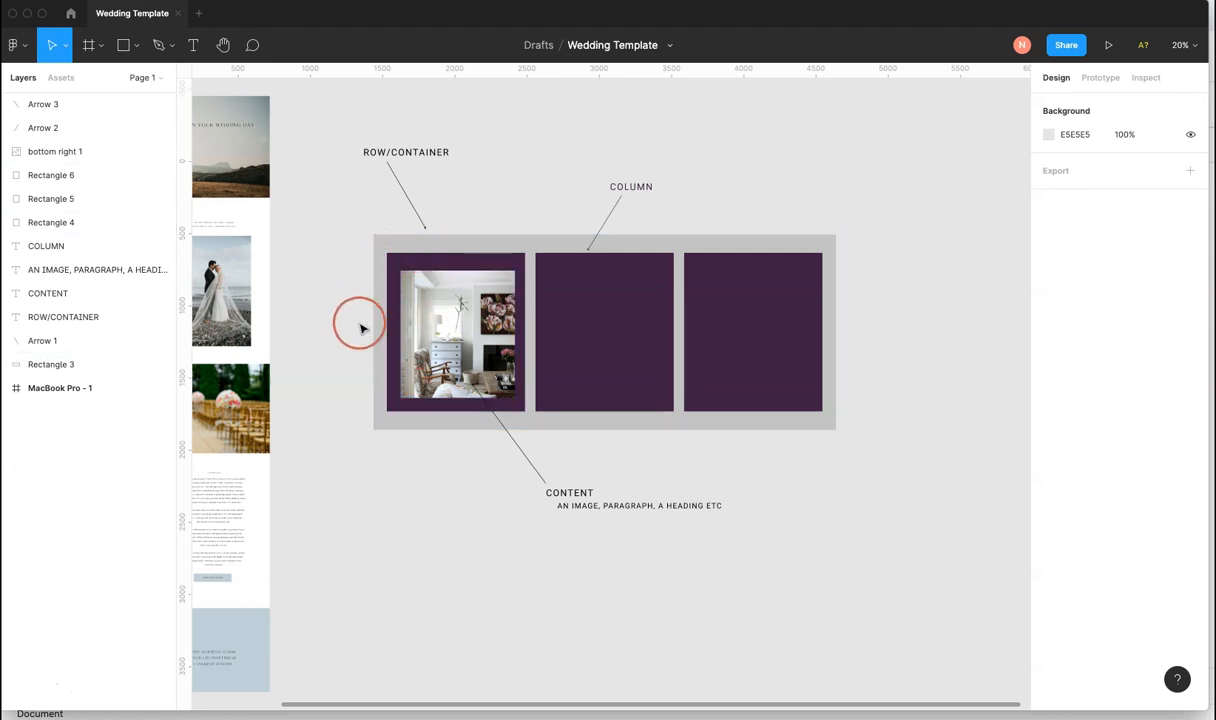
- Examine the row, column and content diagram in the Wedding Template design file, and switch to the Josephine demo page in the browser
{"action": "left_click", "coordinate": [834, 293]}
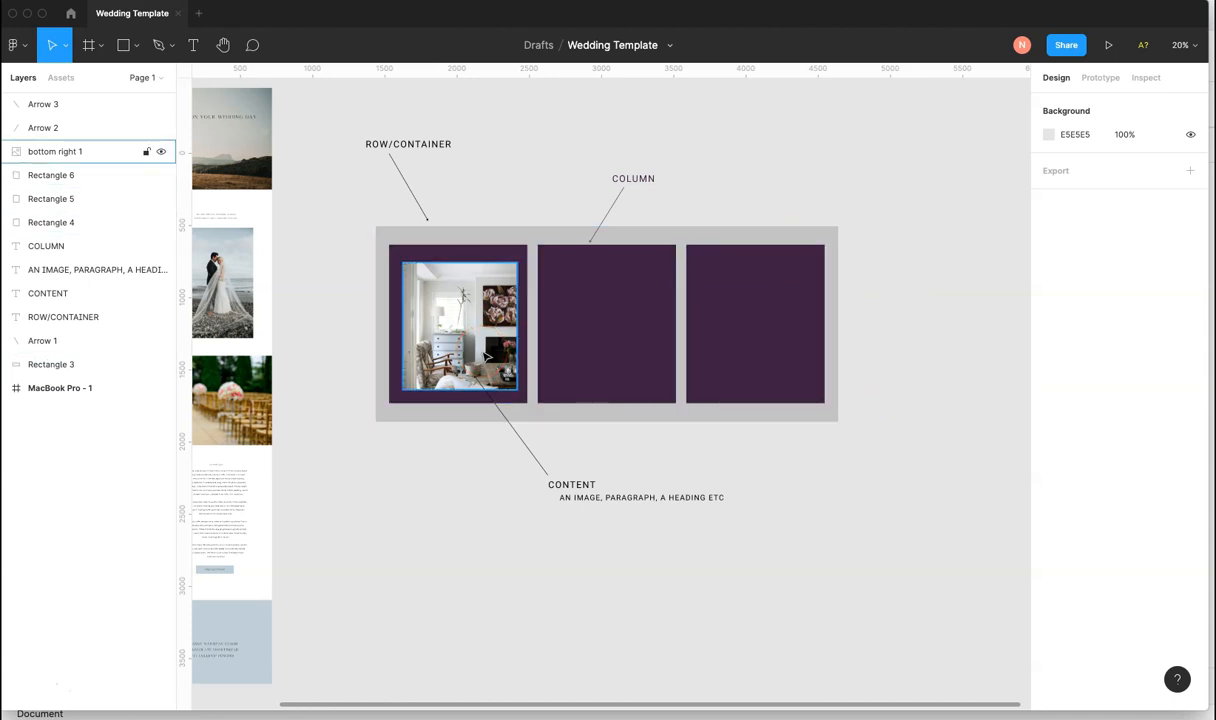
{"action": "left_click", "coordinate": [27, 13]}
{"action": "left_click", "coordinate": [318, 20]}
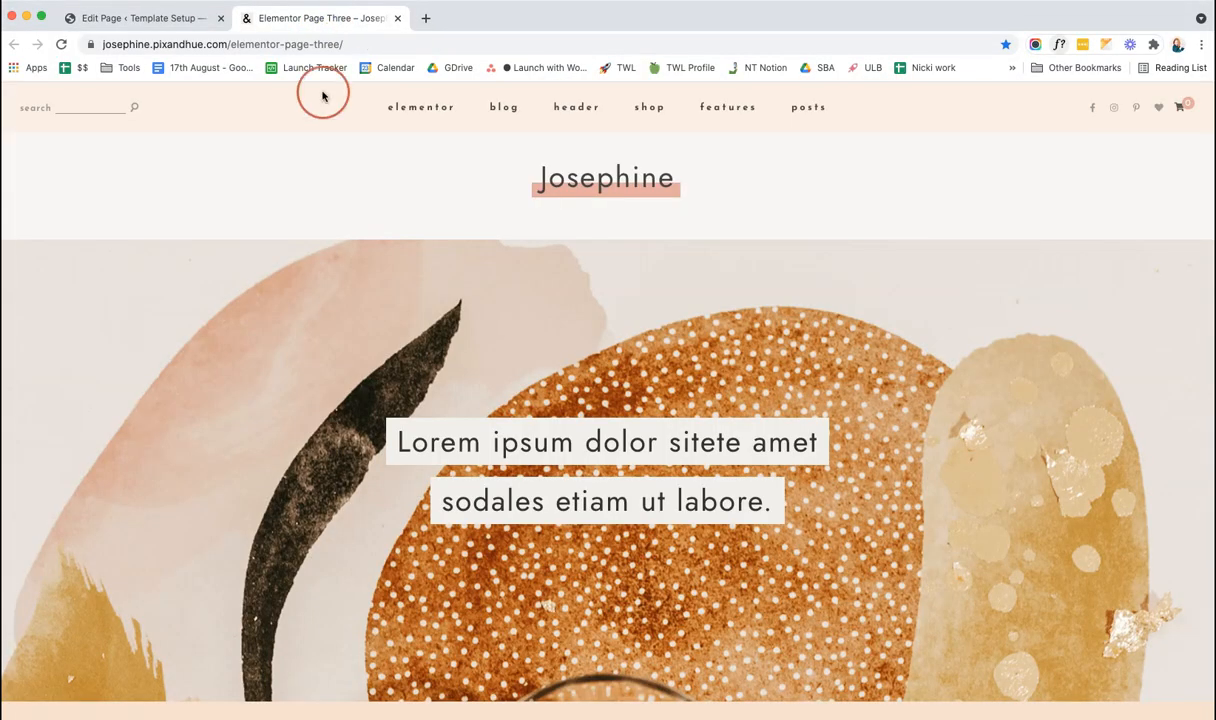
- Examine the hero row's heading and the numbered three-column row beneath it on the demo page
{"action": "scroll", "coordinate": [318, 141], "scroll_direction": "down", "scroll_amount": 3}
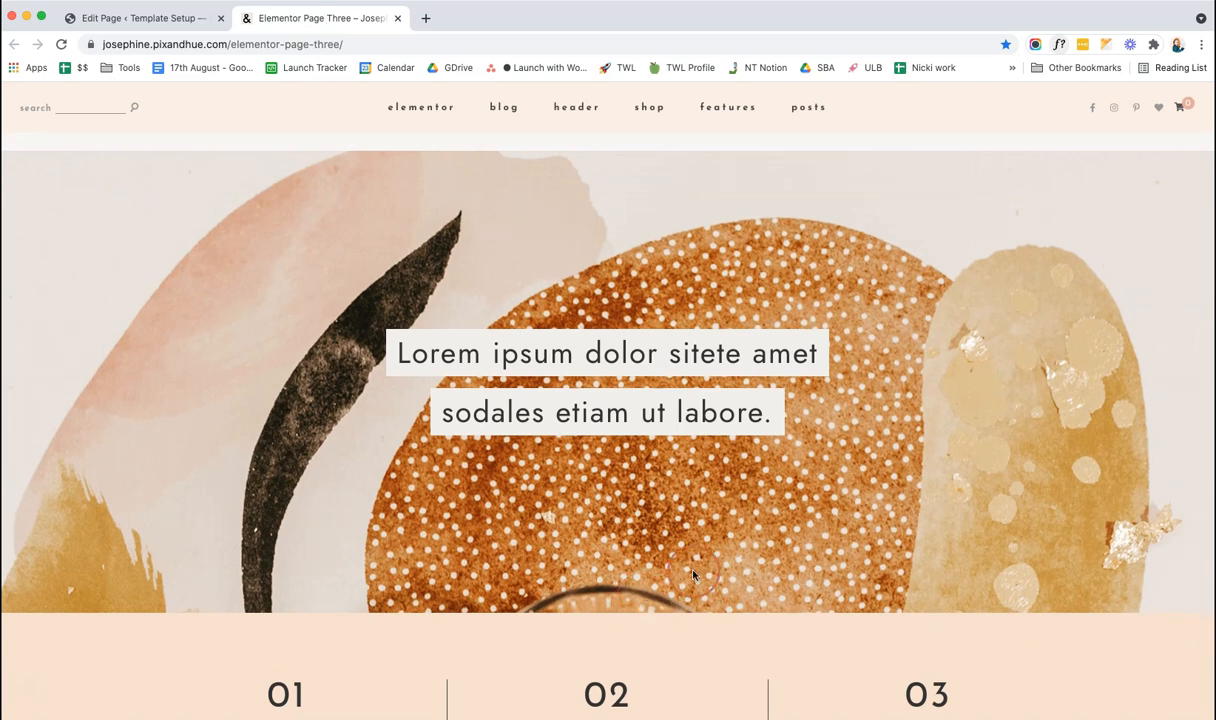
{"action": "scroll", "coordinate": [839, 432], "scroll_direction": "up", "scroll_amount": 1}
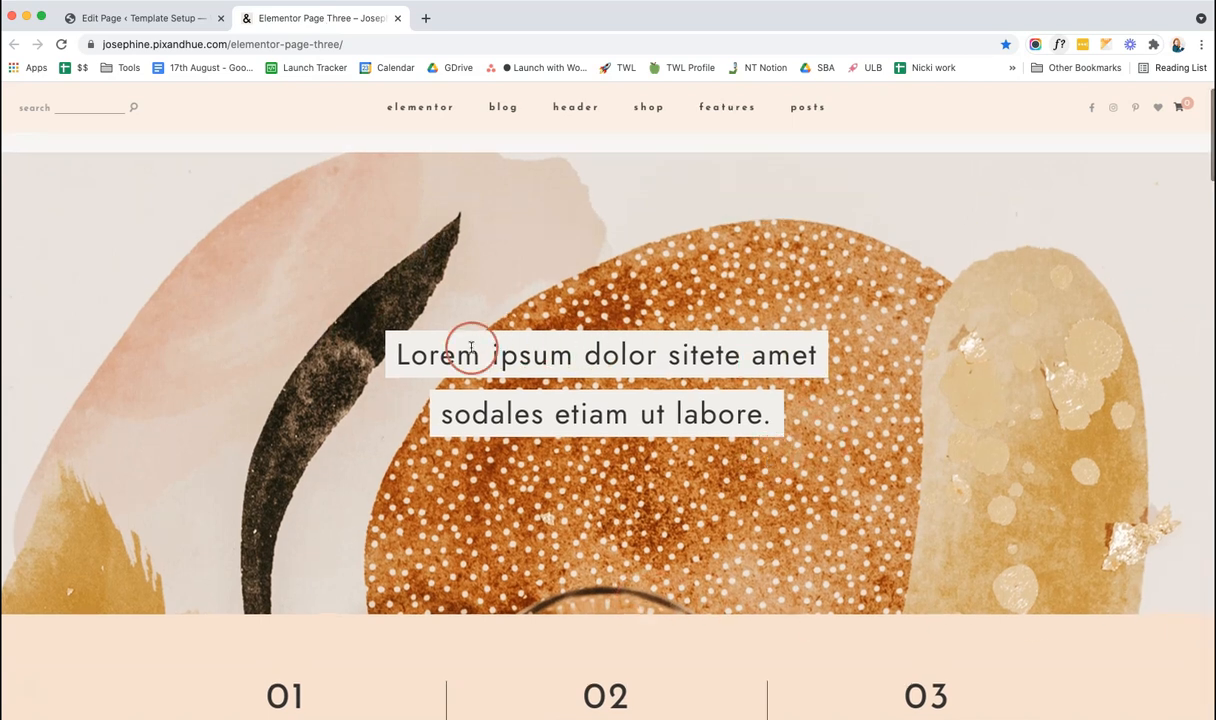
{"action": "left_click_drag", "start_coordinate": [400, 358], "coordinate": [772, 421]}
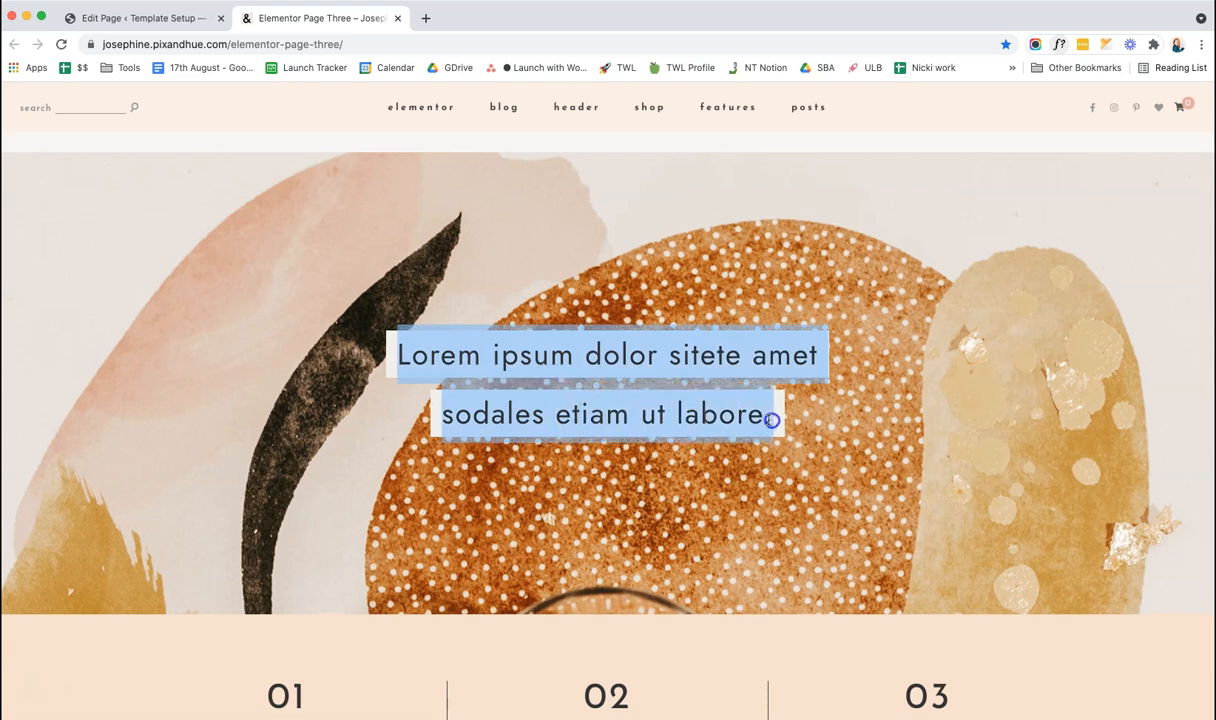
{"action": "scroll", "coordinate": [491, 415], "scroll_direction": "down", "scroll_amount": 4}
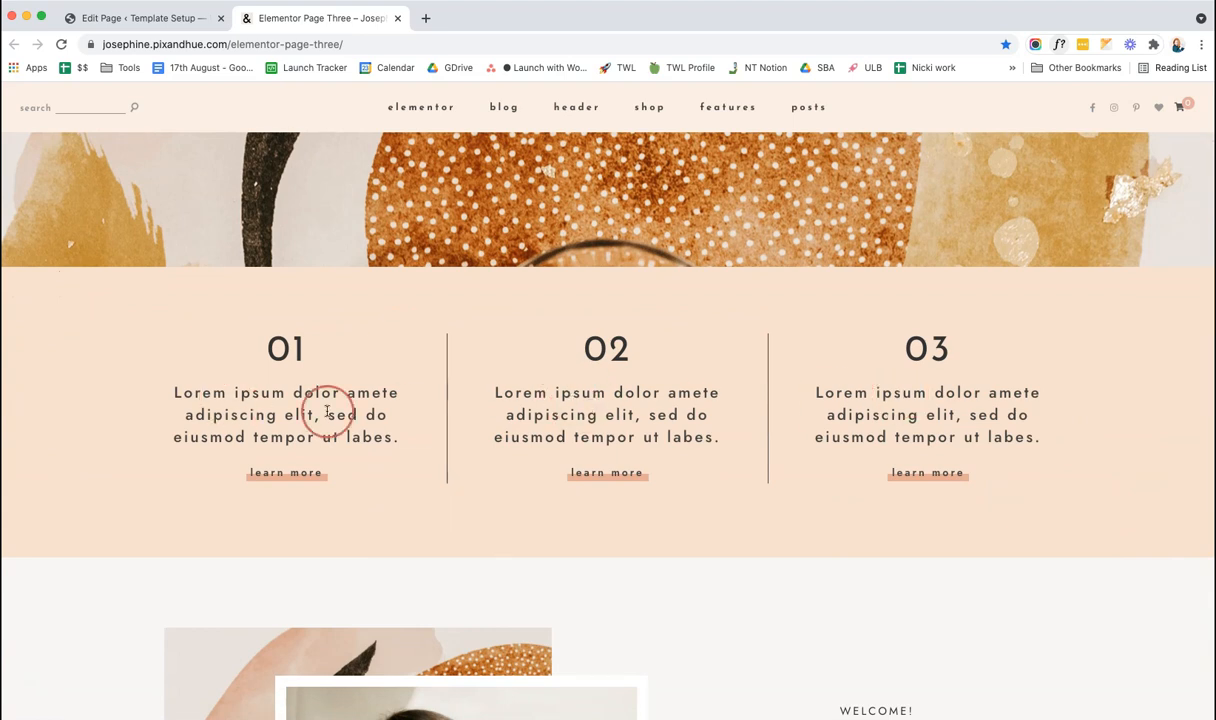
{"action": "left_click_drag", "start_coordinate": [271, 347], "coordinate": [299, 347]}
{"action": "left_click_drag", "start_coordinate": [171, 394], "coordinate": [402, 443]}
- Examine the two-column welcome section with its image and text, and return to the start of the demo page
{"action": "scroll", "coordinate": [575, 447], "scroll_direction": "down", "scroll_amount": 3}
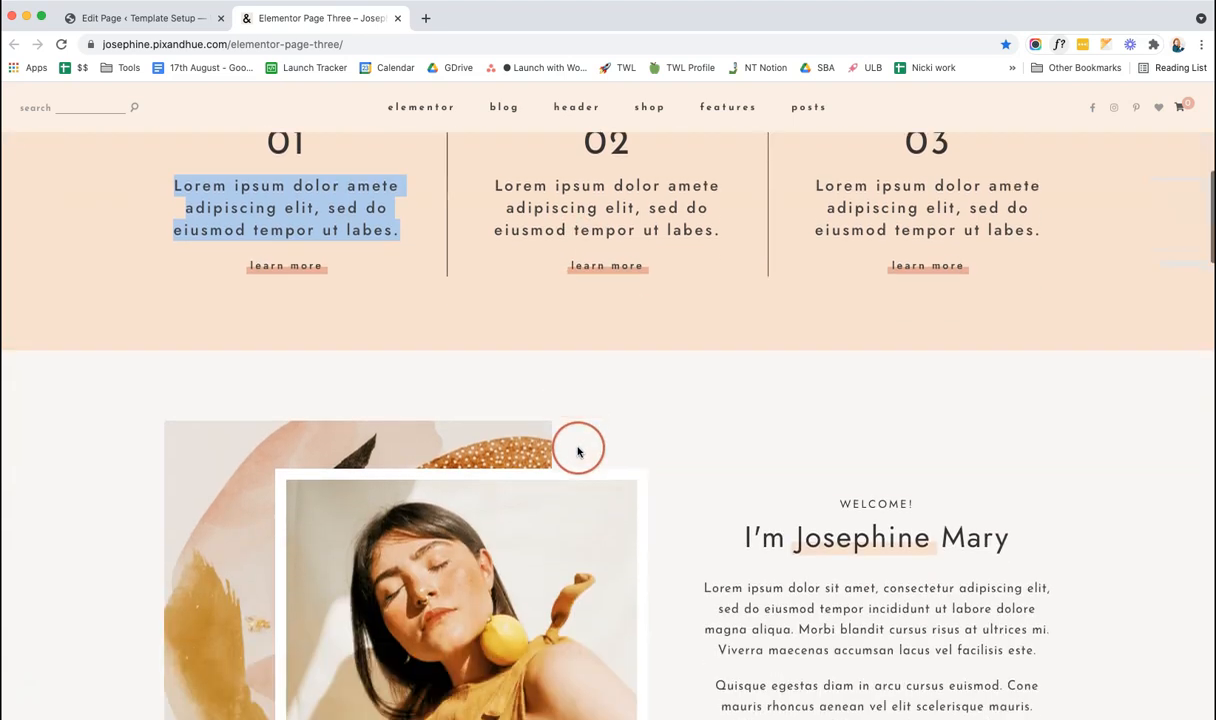
{"action": "scroll", "coordinate": [576, 449], "scroll_direction": "down", "scroll_amount": 2}
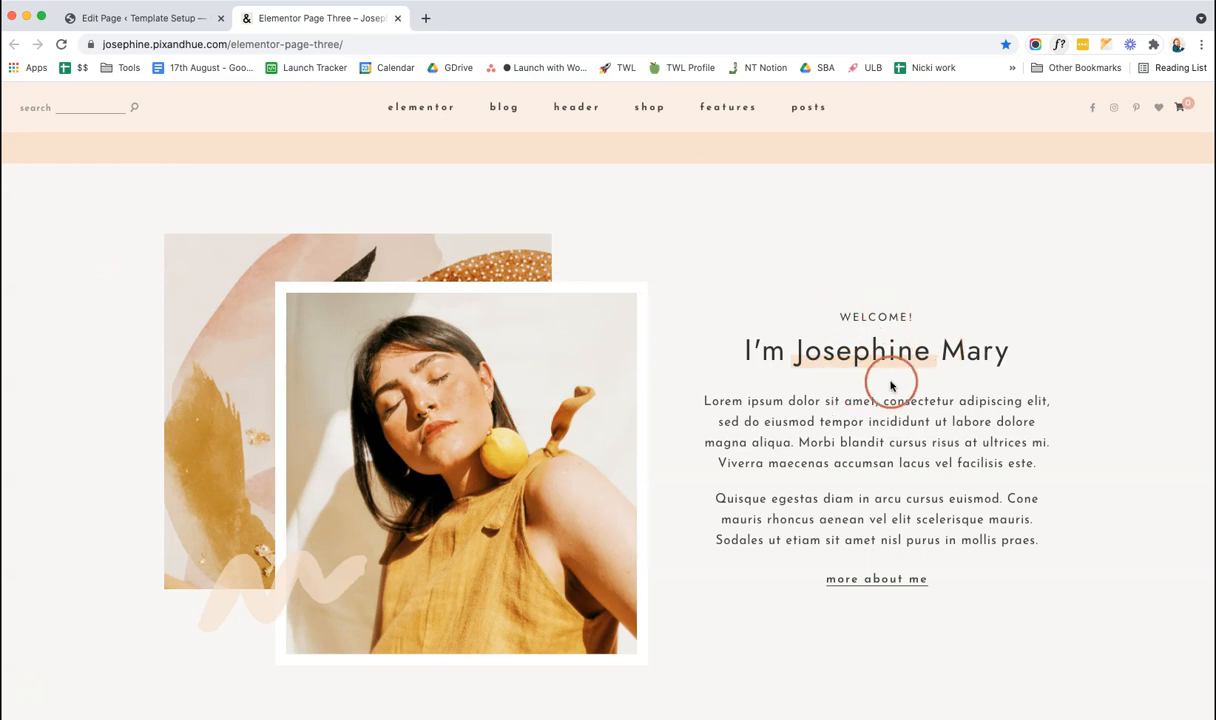
{"action": "left_click_drag", "start_coordinate": [703, 402], "coordinate": [1064, 549]}
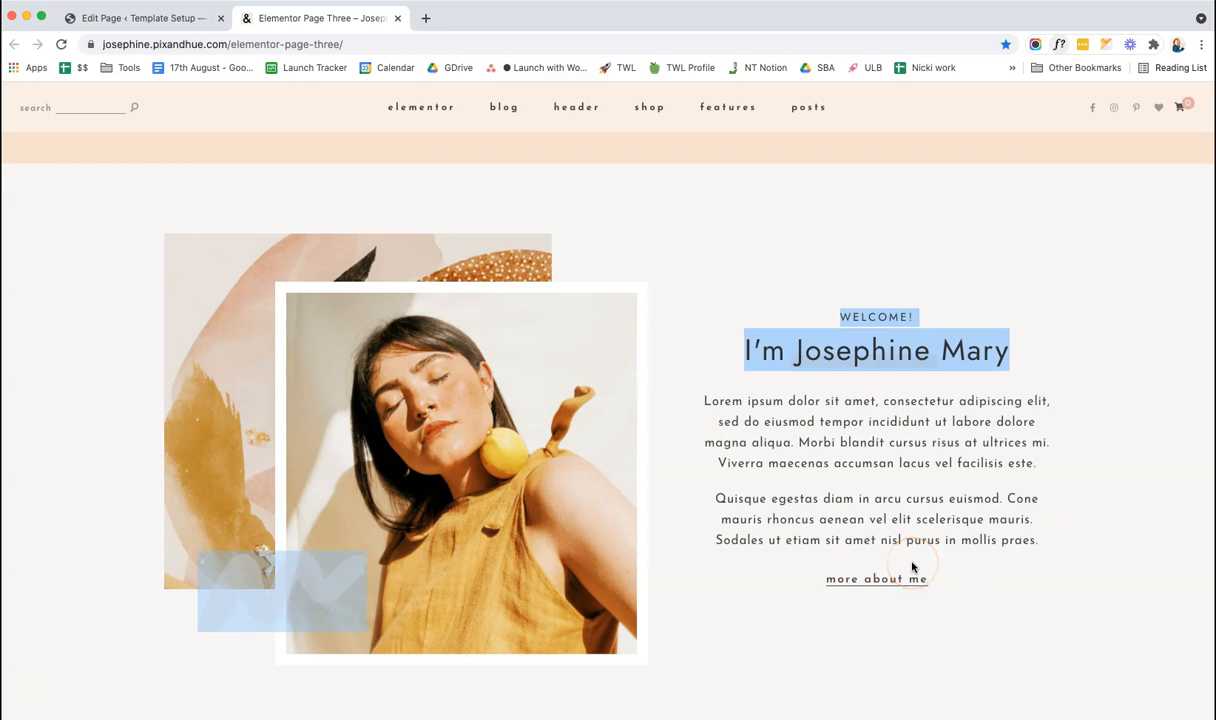
{"action": "scroll", "coordinate": [912, 567], "scroll_direction": "up", "scroll_amount": 7}
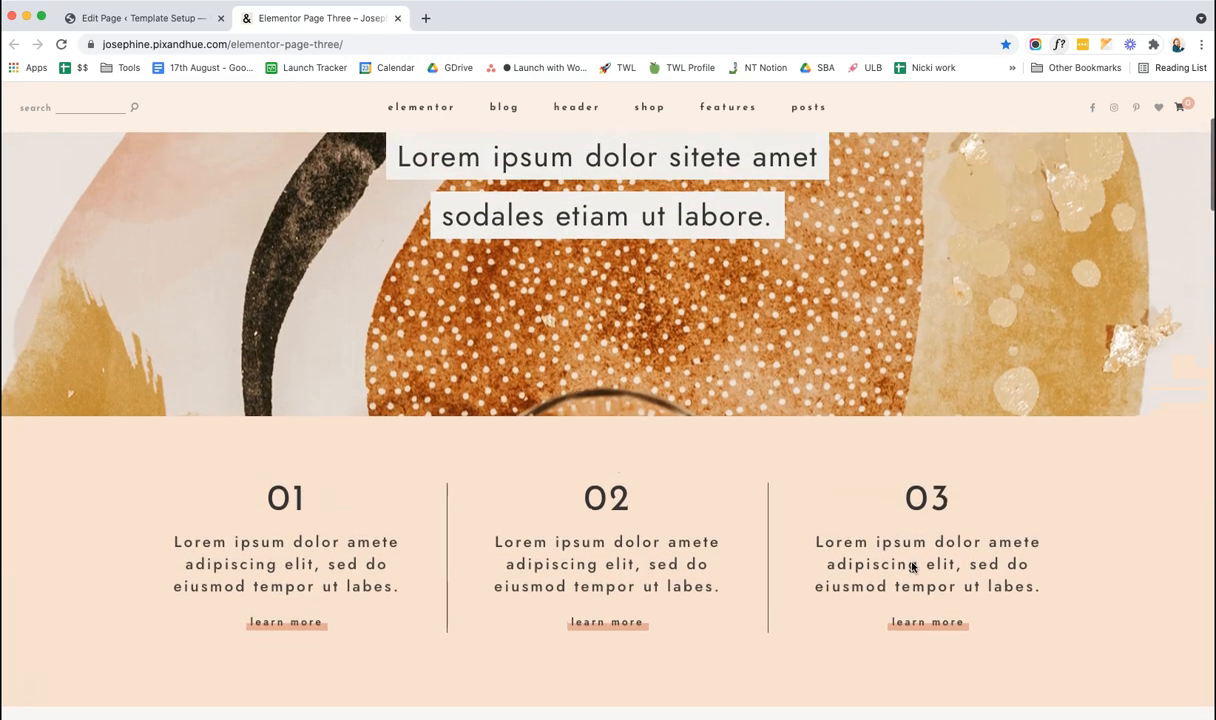
{"action": "scroll", "coordinate": [912, 567], "scroll_direction": "up", "scroll_amount": 5}
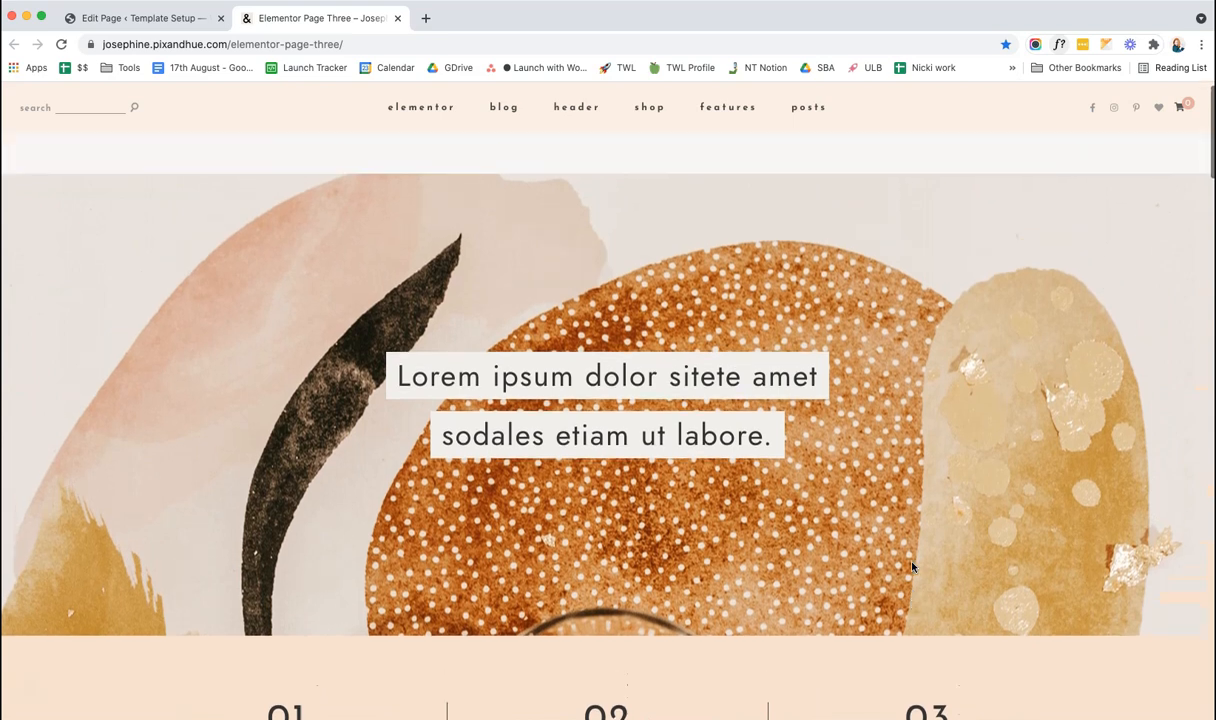
{"action": "left_click", "coordinate": [213, 698]}
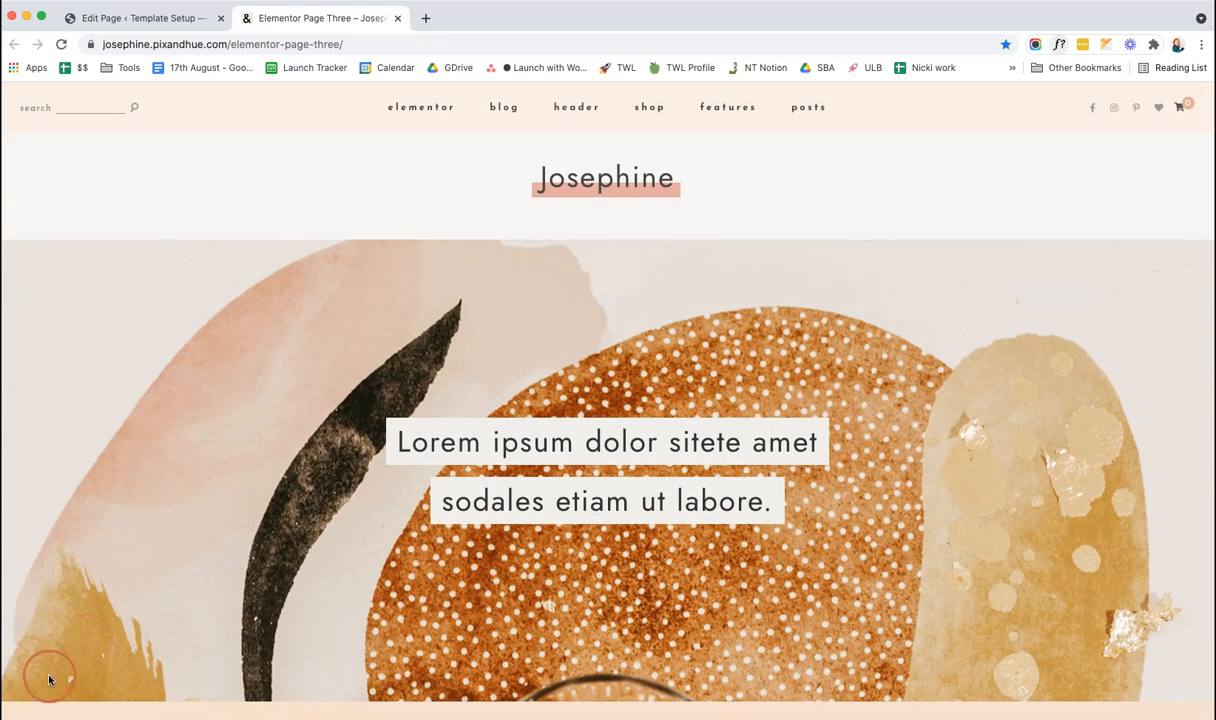
- Return to the WordPress editor and insert a Row Layout block on the Template Page
{"action": "key", "text": "ctrl+shift+Tab"}
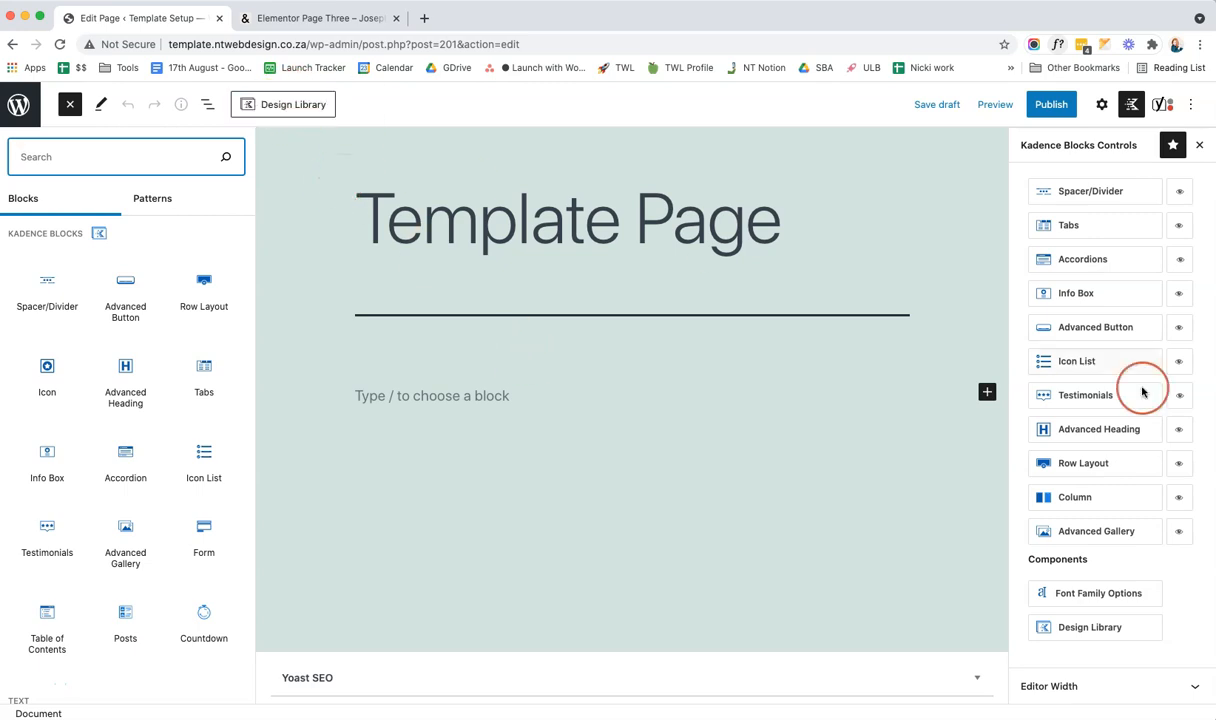
{"action": "left_click", "coordinate": [988, 393]}
{"action": "left_click", "coordinate": [882, 516]}
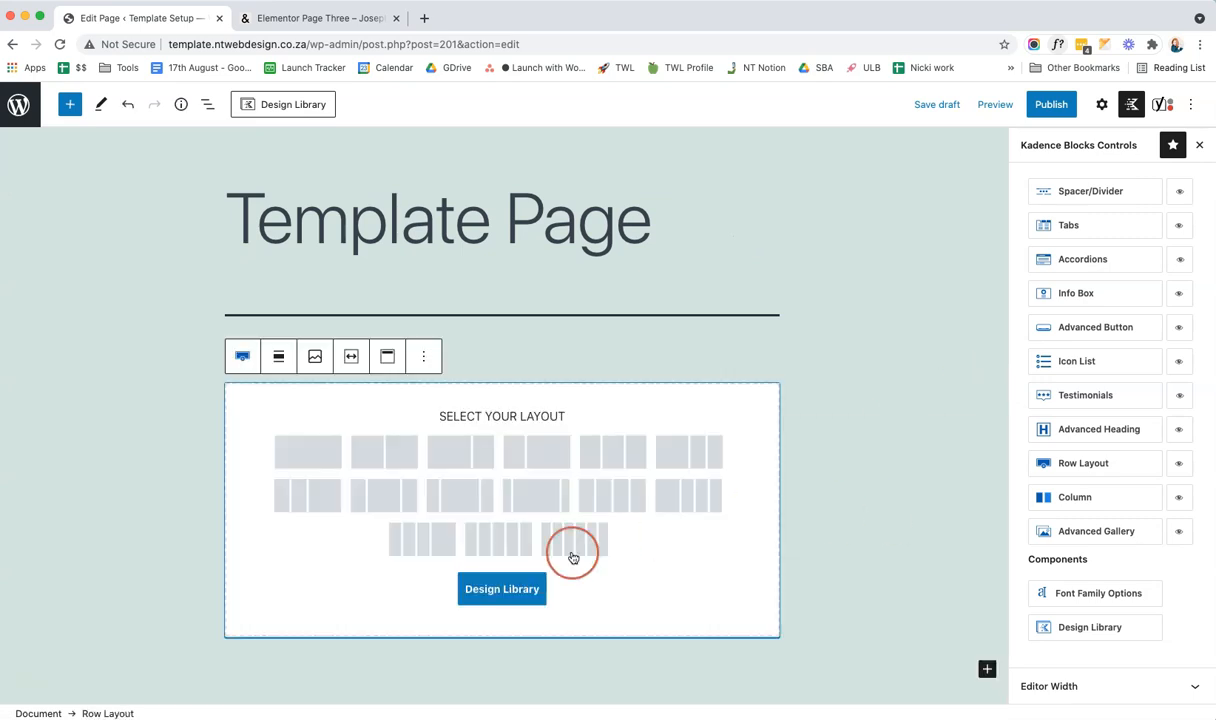
- Open the Design Library from the row layout and browse its Sections, Starter Packs and Wireframe collections
{"action": "left_click", "coordinate": [503, 592]}
{"action": "left_click", "coordinate": [783, 491]}
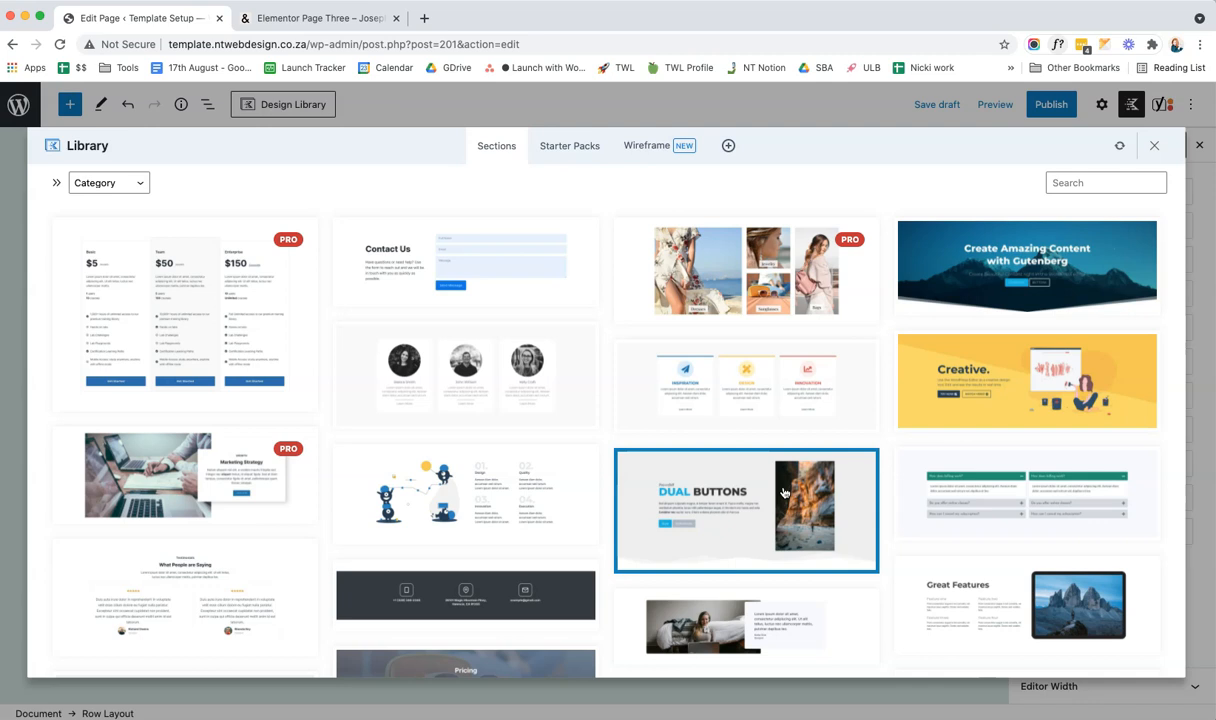
{"action": "left_click", "coordinate": [587, 156]}
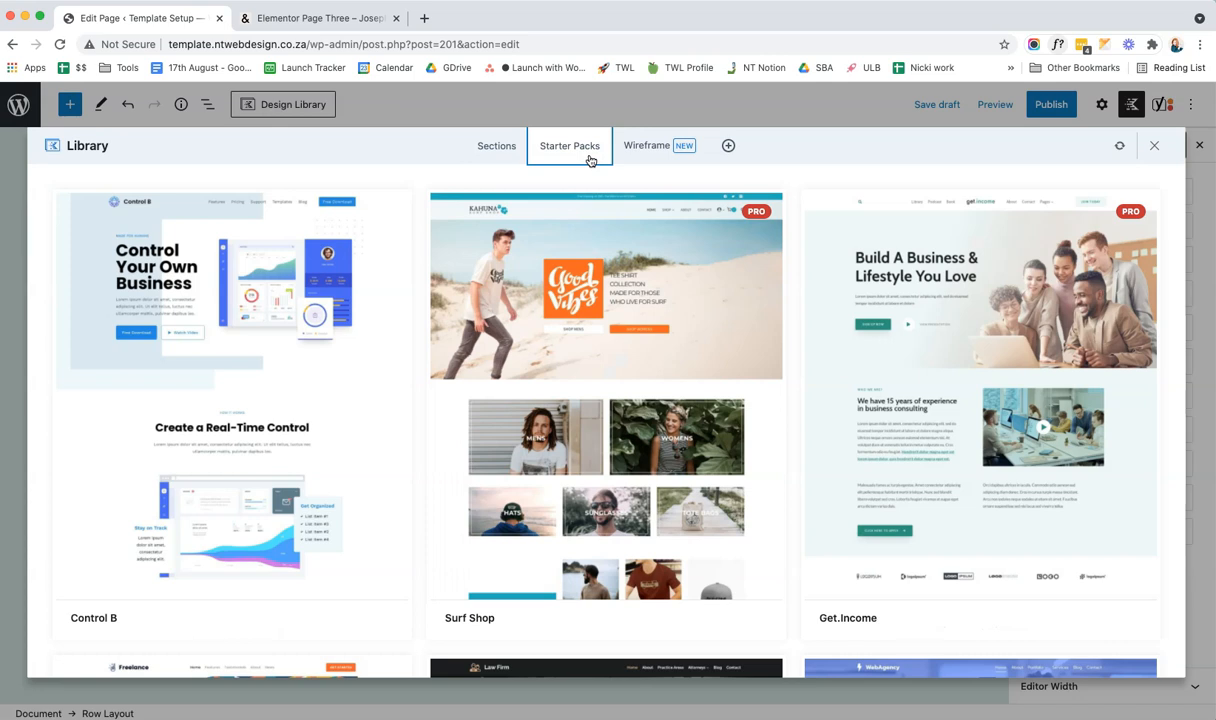
{"action": "left_click", "coordinate": [651, 157]}
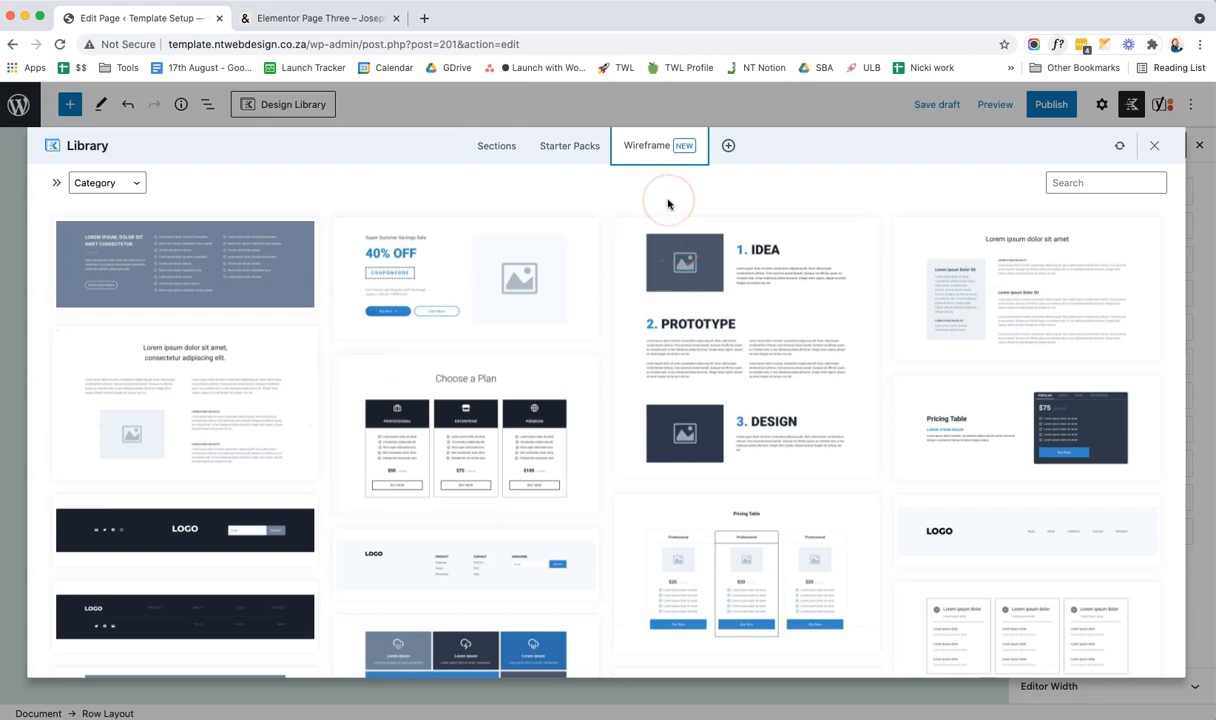
{"action": "left_click", "coordinate": [496, 148]}
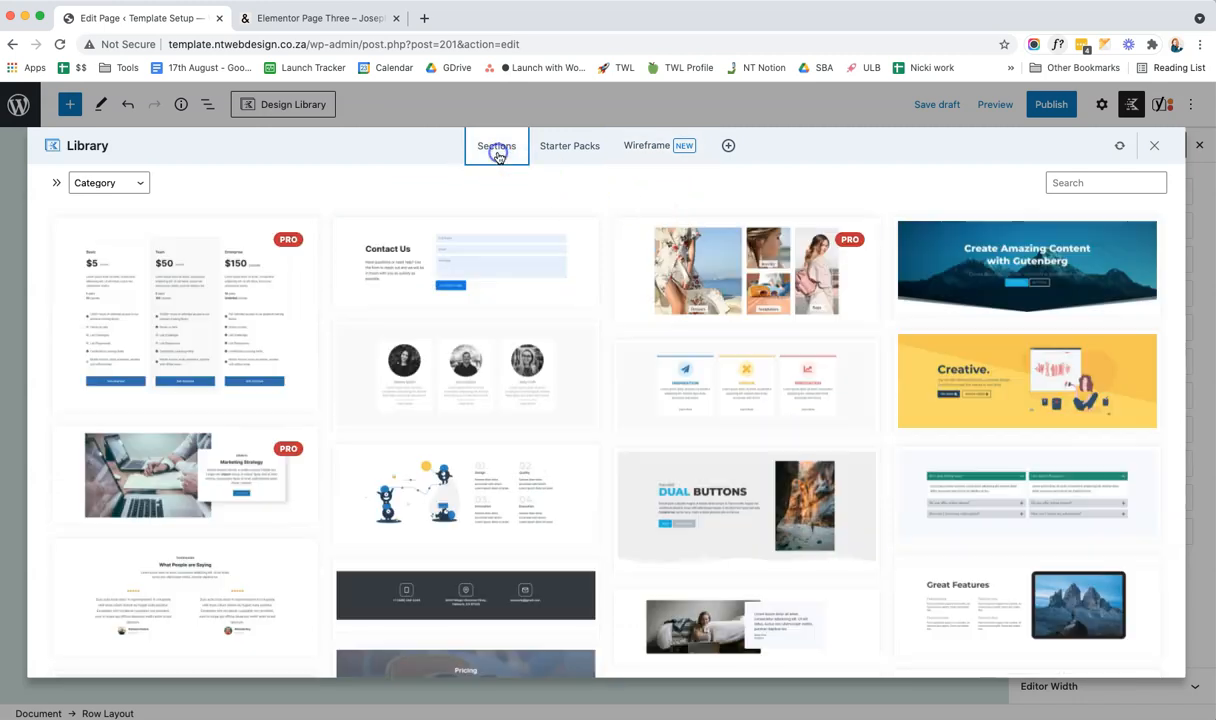
- Insert the prebuilt Contact Us section with a contact form from the library's sections
{"action": "left_click", "coordinate": [619, 370]}
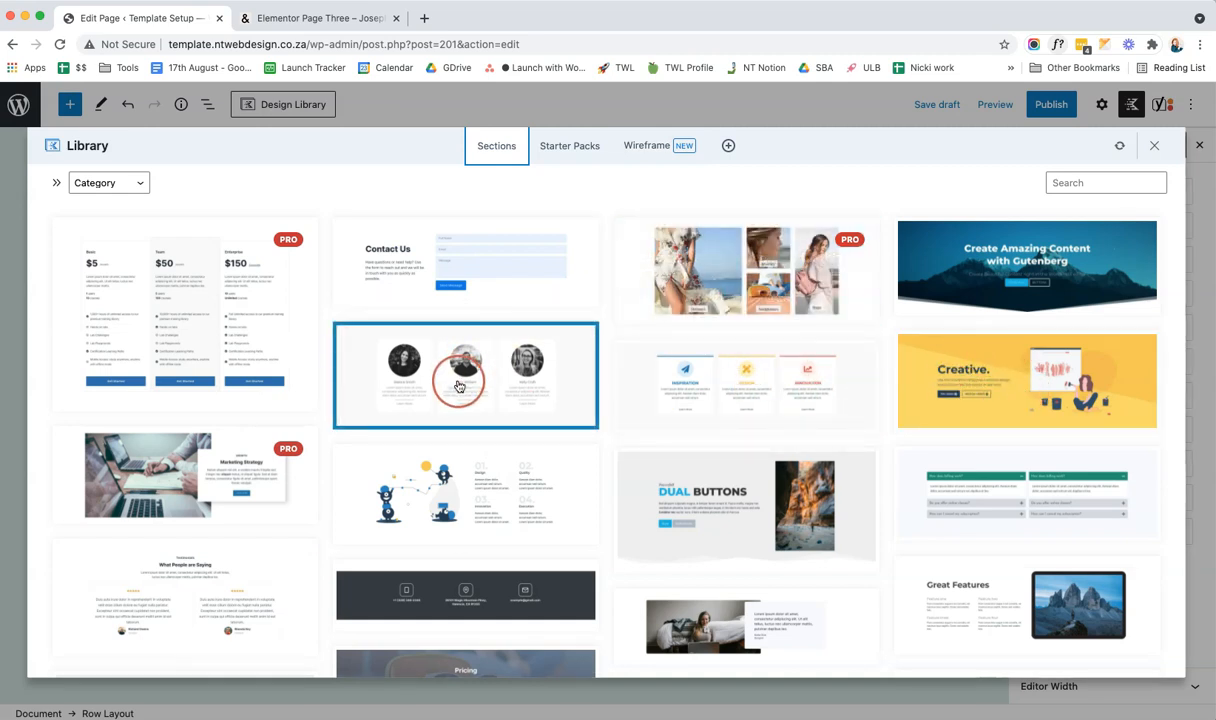
{"action": "left_click", "coordinate": [463, 300]}
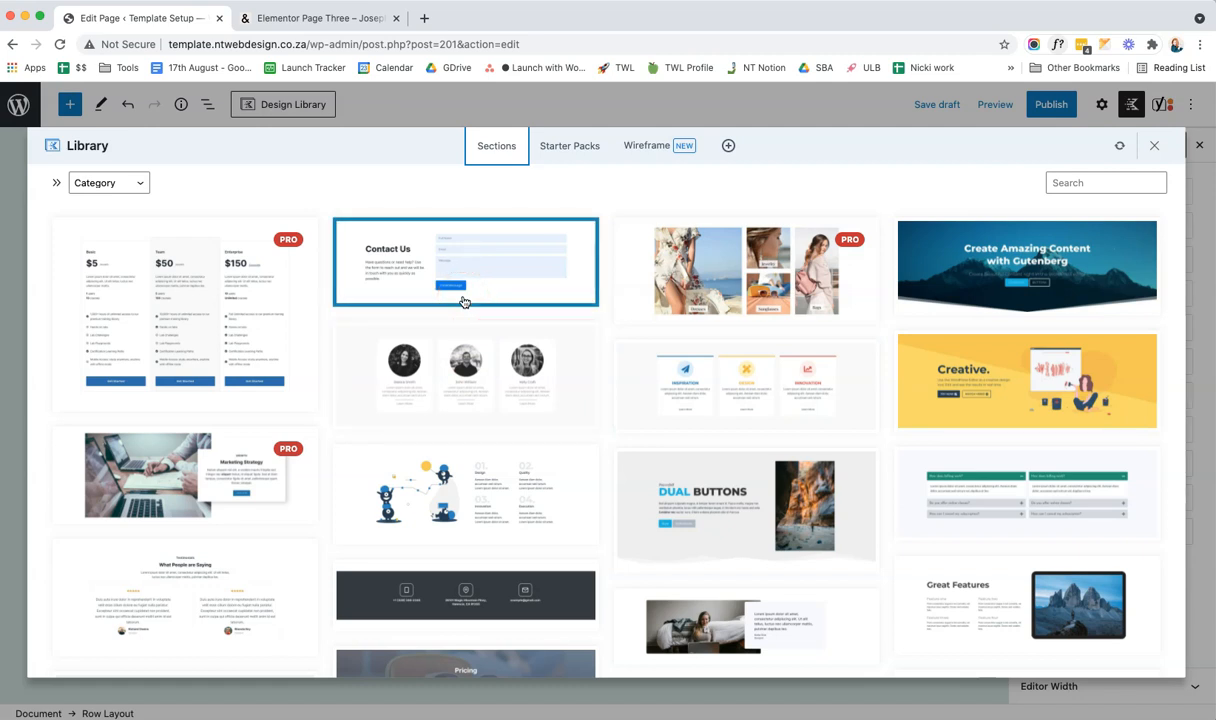
{"action": "left_click_drag", "start_coordinate": [458, 287], "coordinate": [420, 268]}
{"action": "left_click", "coordinate": [421, 270]}
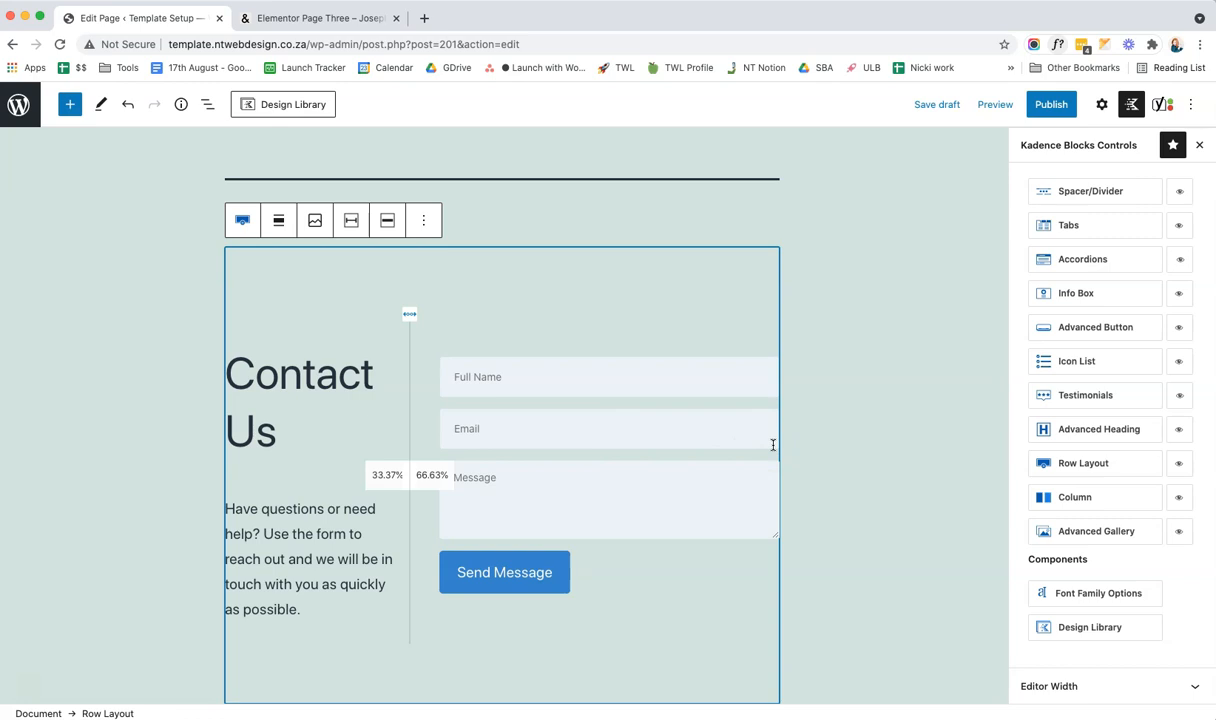
- Select the paragraph under the Contact Us heading and examine its typography and colour settings
{"action": "left_click", "coordinate": [353, 540]}
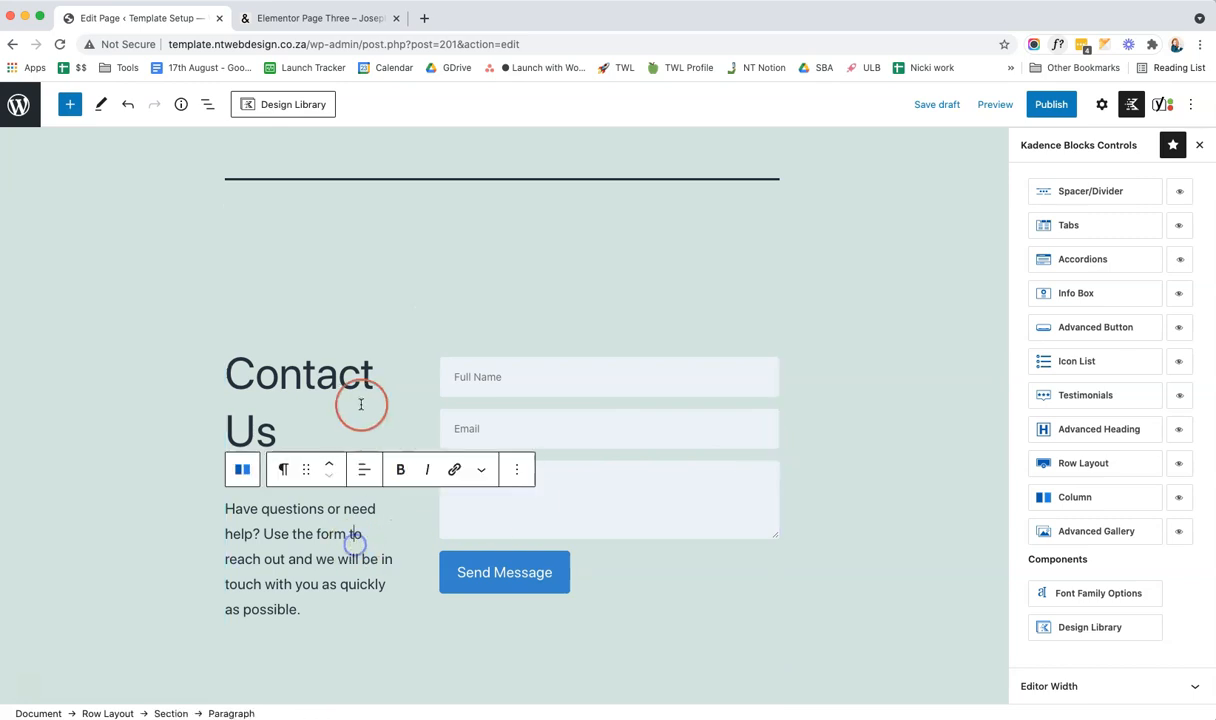
{"action": "left_click", "coordinate": [305, 378]}
{"action": "left_click", "coordinate": [320, 529]}
{"action": "left_click", "coordinate": [335, 616]}
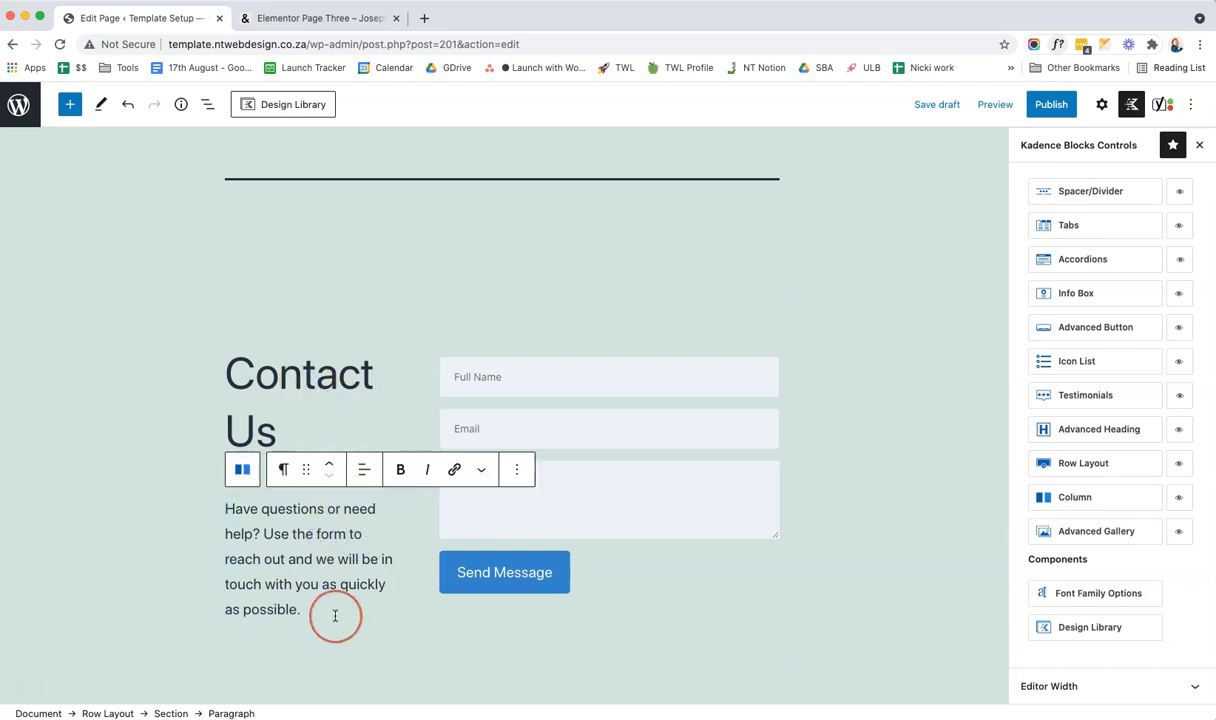
{"action": "left_click", "coordinate": [1101, 104]}
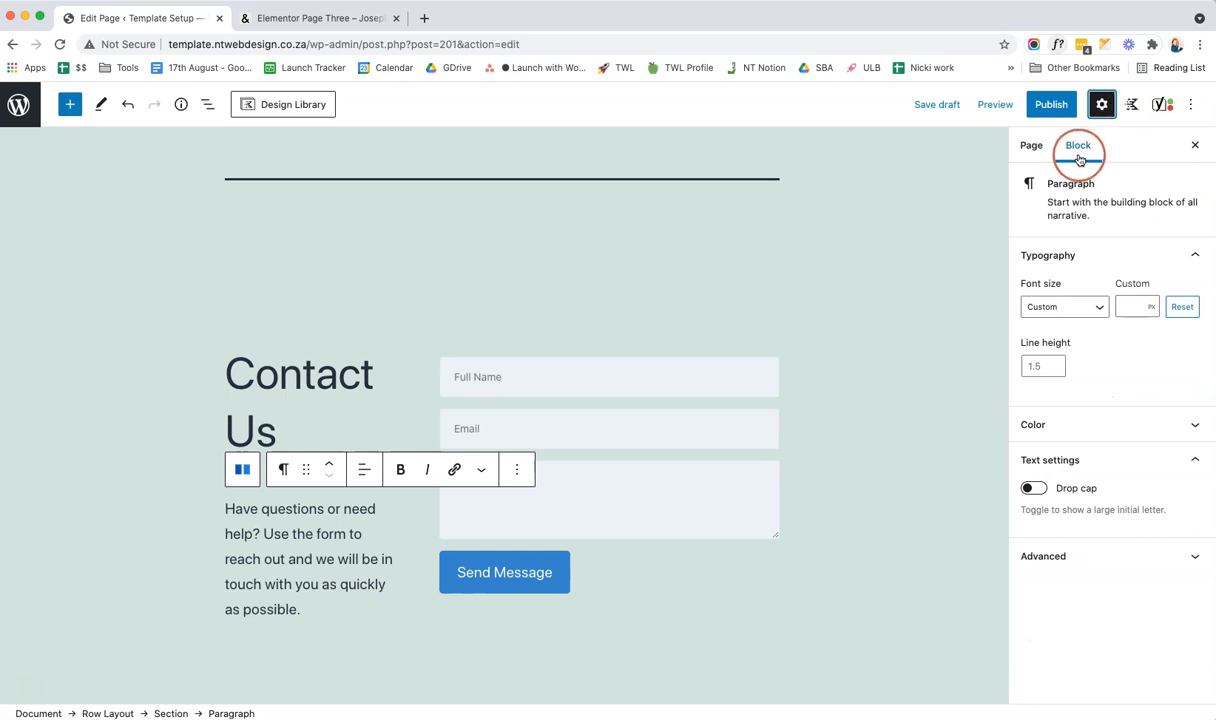
{"action": "left_click", "coordinate": [1080, 434]}
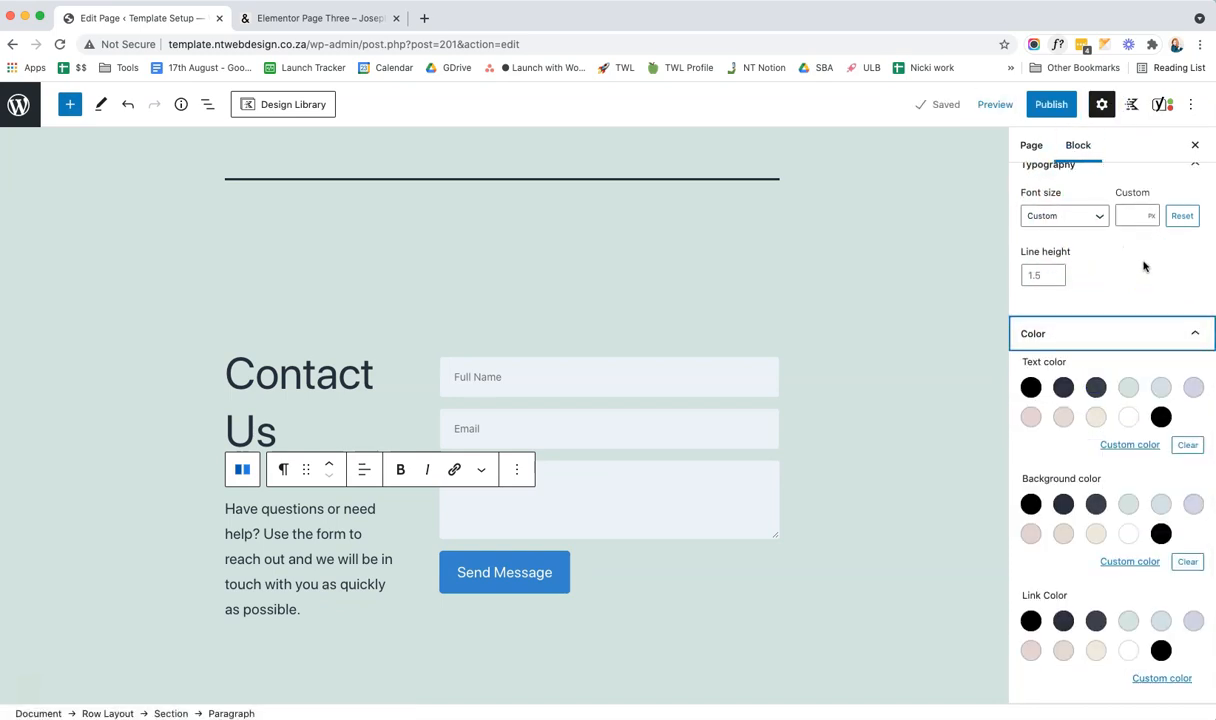
{"action": "left_click", "coordinate": [371, 355]}
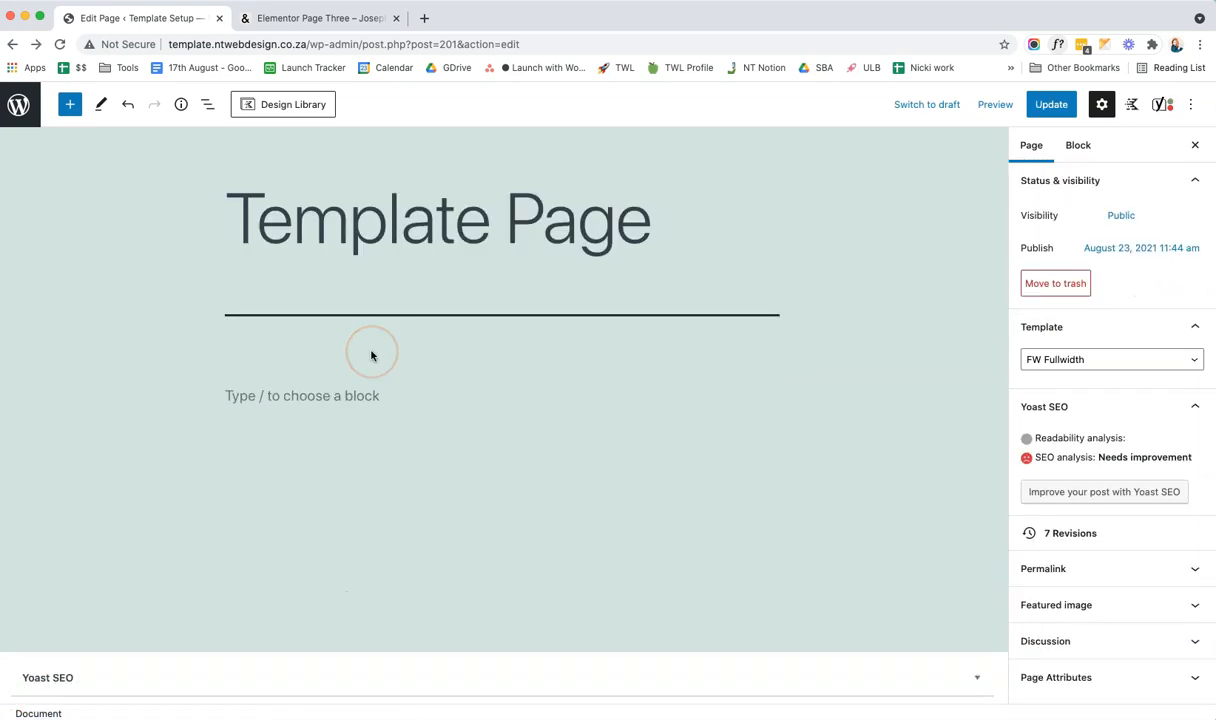
- Review the demo page's hero section and three-column row again, and return to the WordPress page editor
{"action": "left_click", "coordinate": [320, 18]}
{"action": "scroll", "coordinate": [364, 326], "scroll_direction": "up", "scroll_amount": 3}
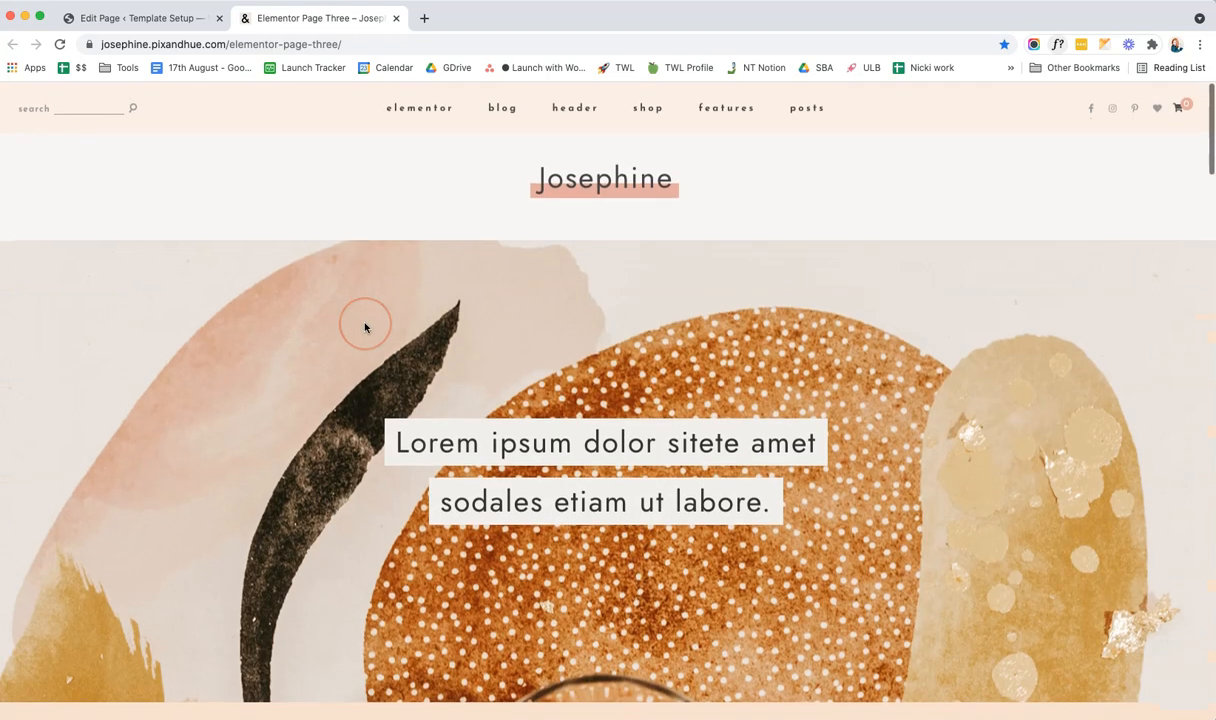
{"action": "scroll", "coordinate": [364, 326], "scroll_direction": "down", "scroll_amount": 2}
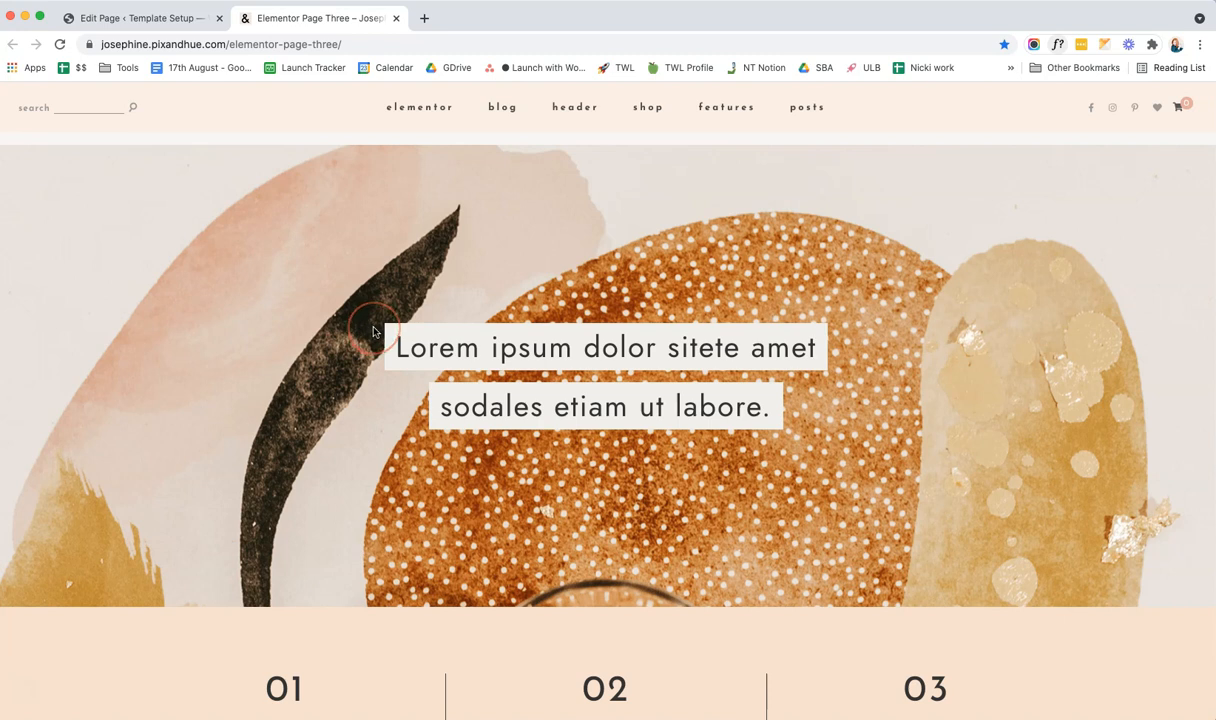
{"action": "scroll", "coordinate": [373, 332], "scroll_direction": "down", "scroll_amount": 2}
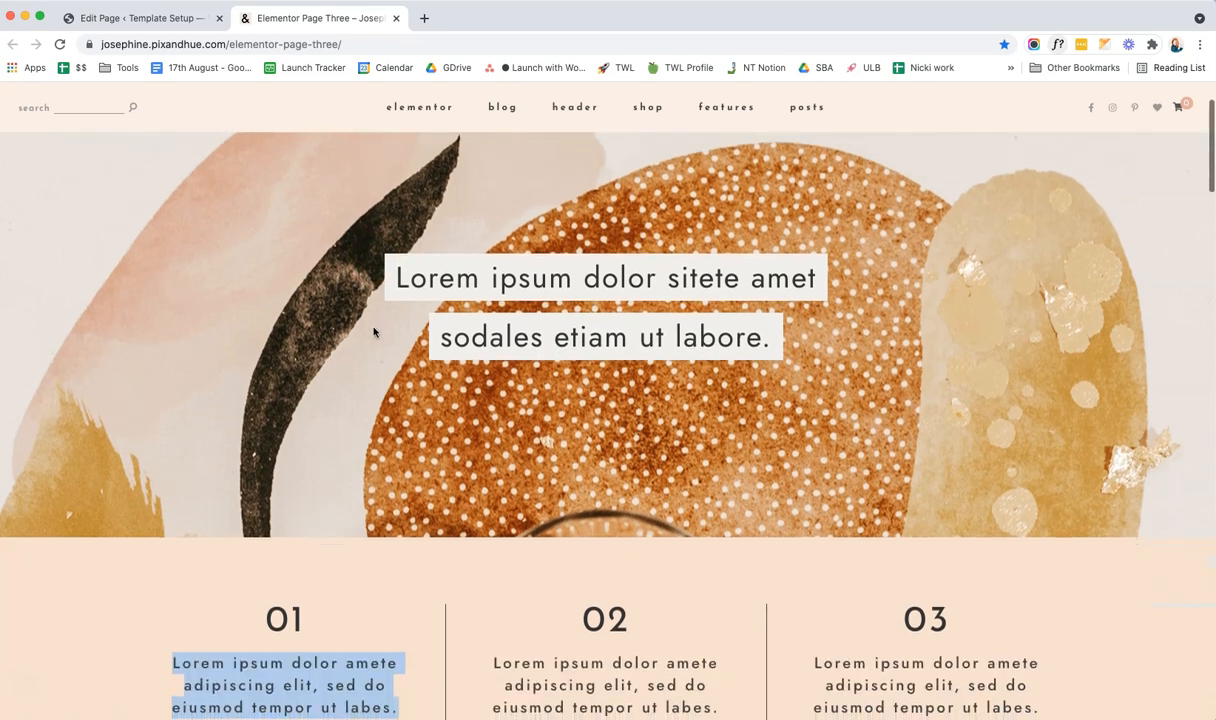
{"action": "left_click", "coordinate": [374, 330]}
{"action": "scroll", "coordinate": [374, 330], "scroll_direction": "up", "scroll_amount": 3}
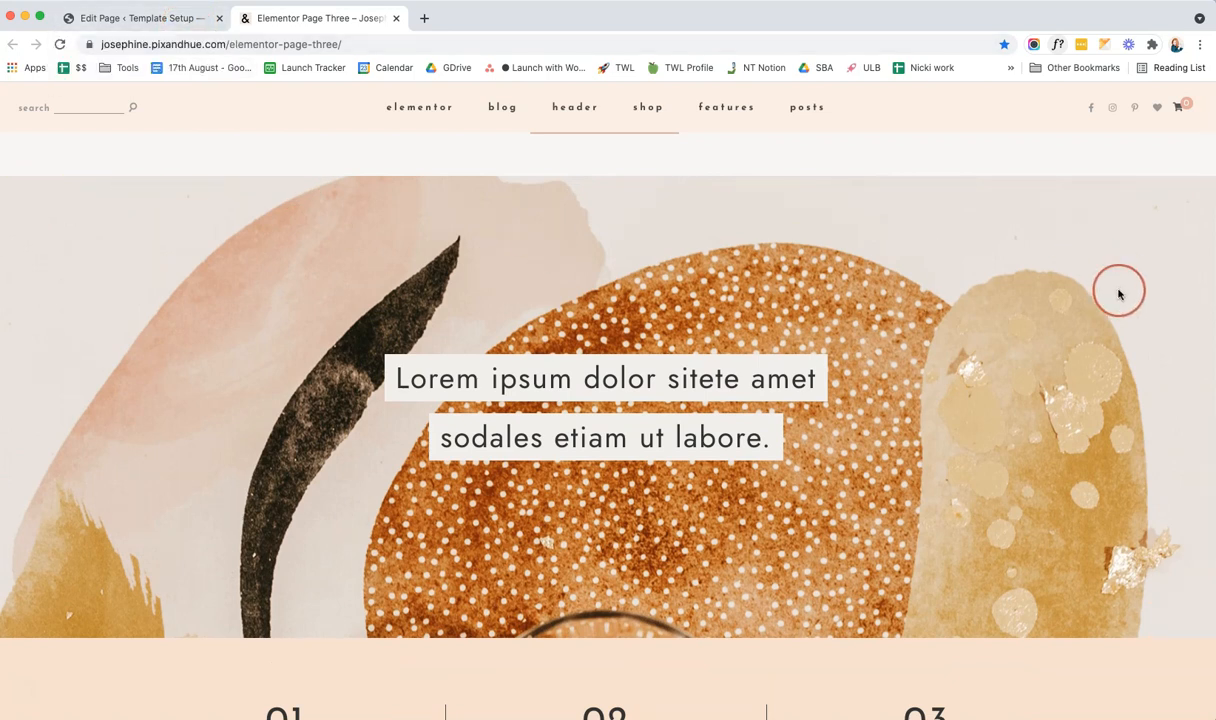
{"action": "left_click", "coordinate": [140, 24]}
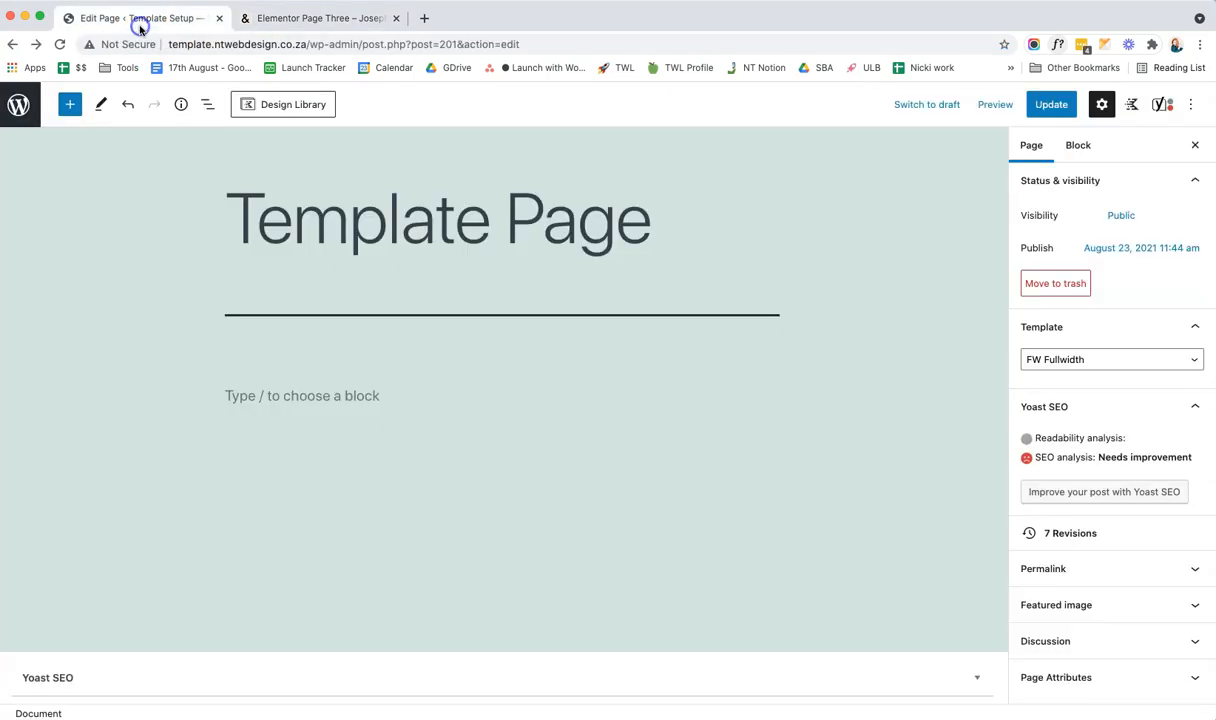
- Add a Row Layout block with a single column in the empty area under the Template Page title
{"action": "left_click", "coordinate": [275, 395]}
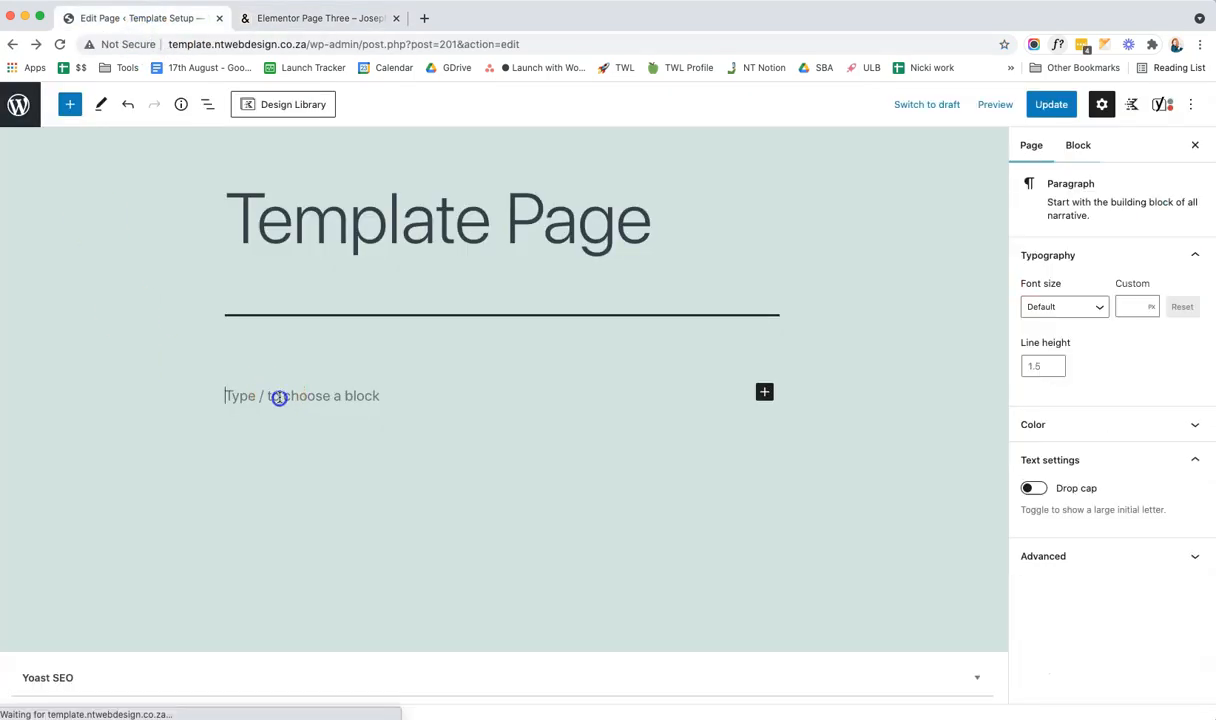
{"action": "left_click", "coordinate": [763, 394]}
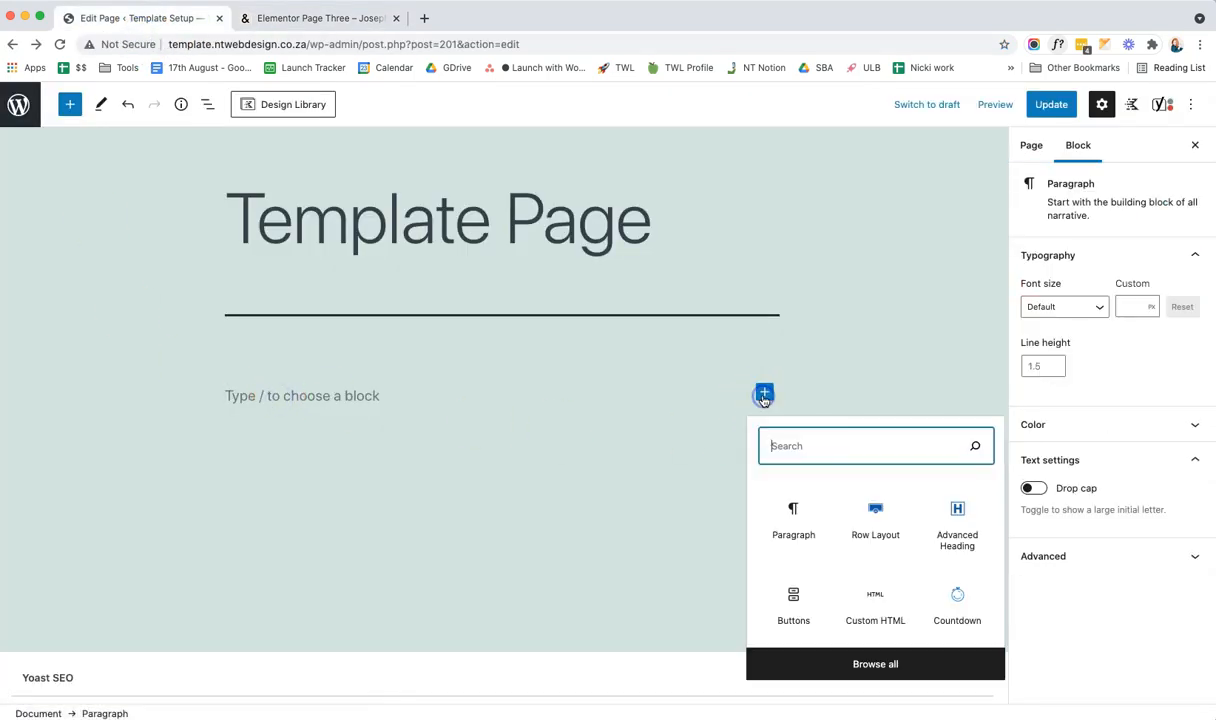
{"action": "left_click", "coordinate": [873, 511]}
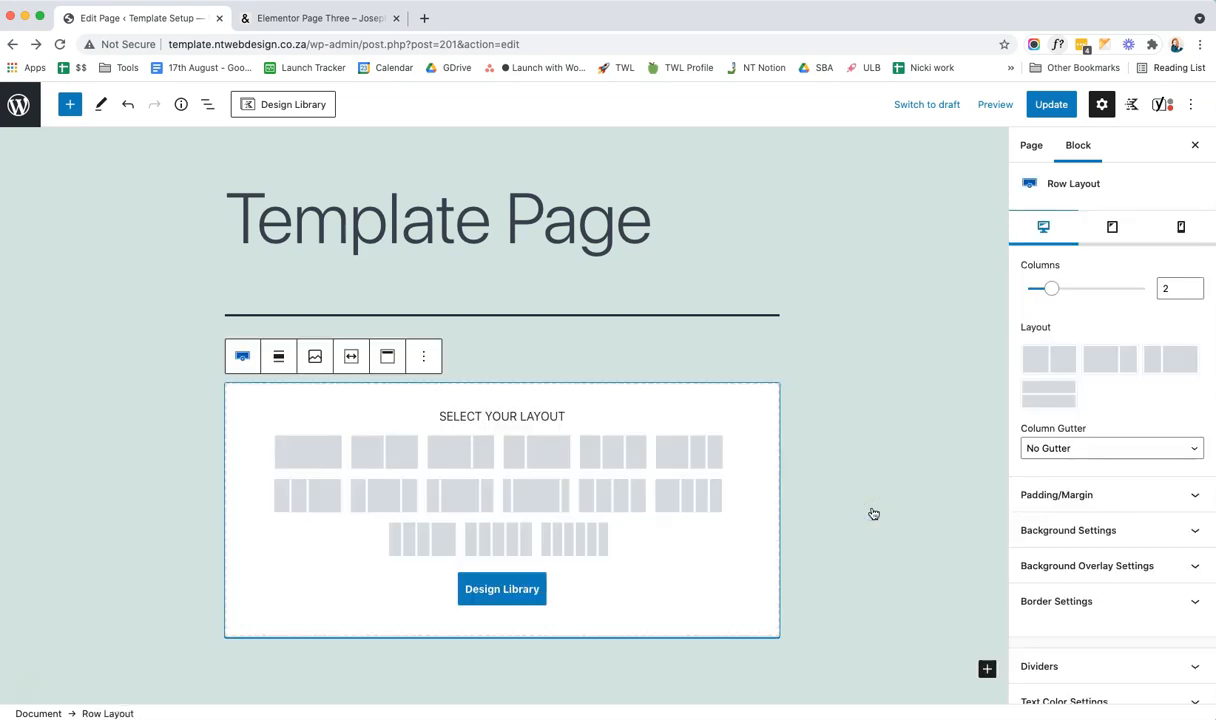
{"action": "left_click", "coordinate": [322, 462]}
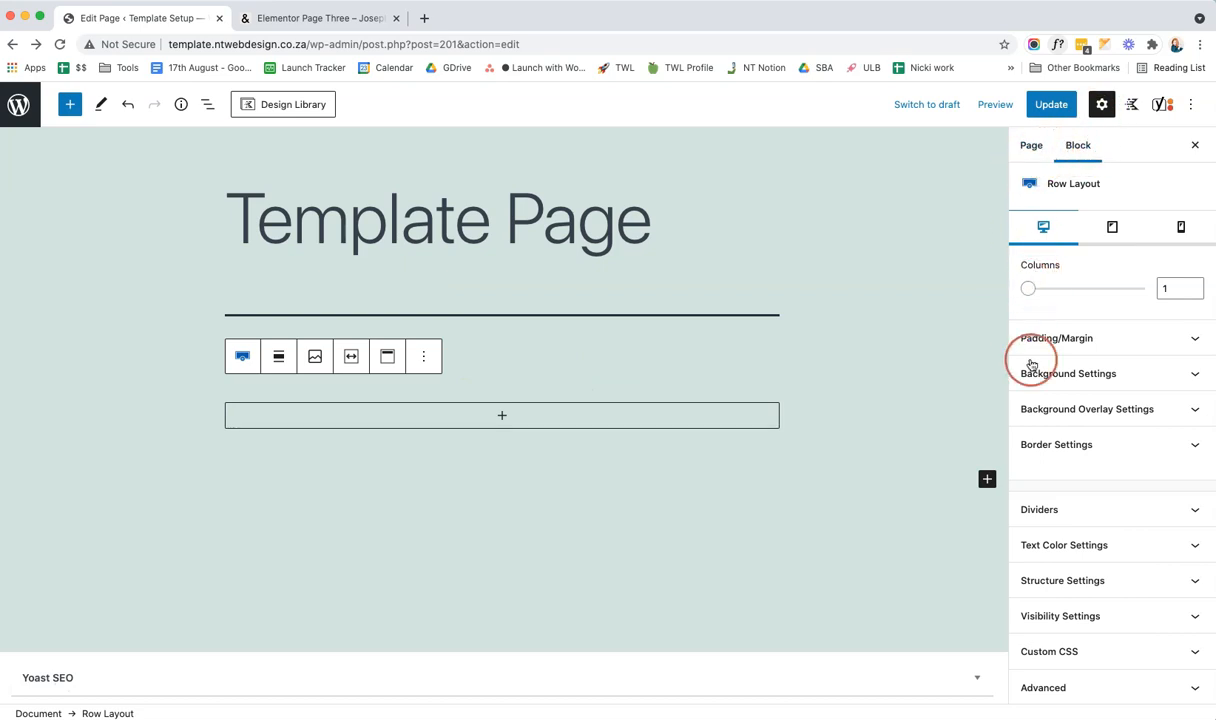
- Set Header-Image.png from the media library as the row's background image and align the row to full width
{"action": "left_click", "coordinate": [1120, 376]}
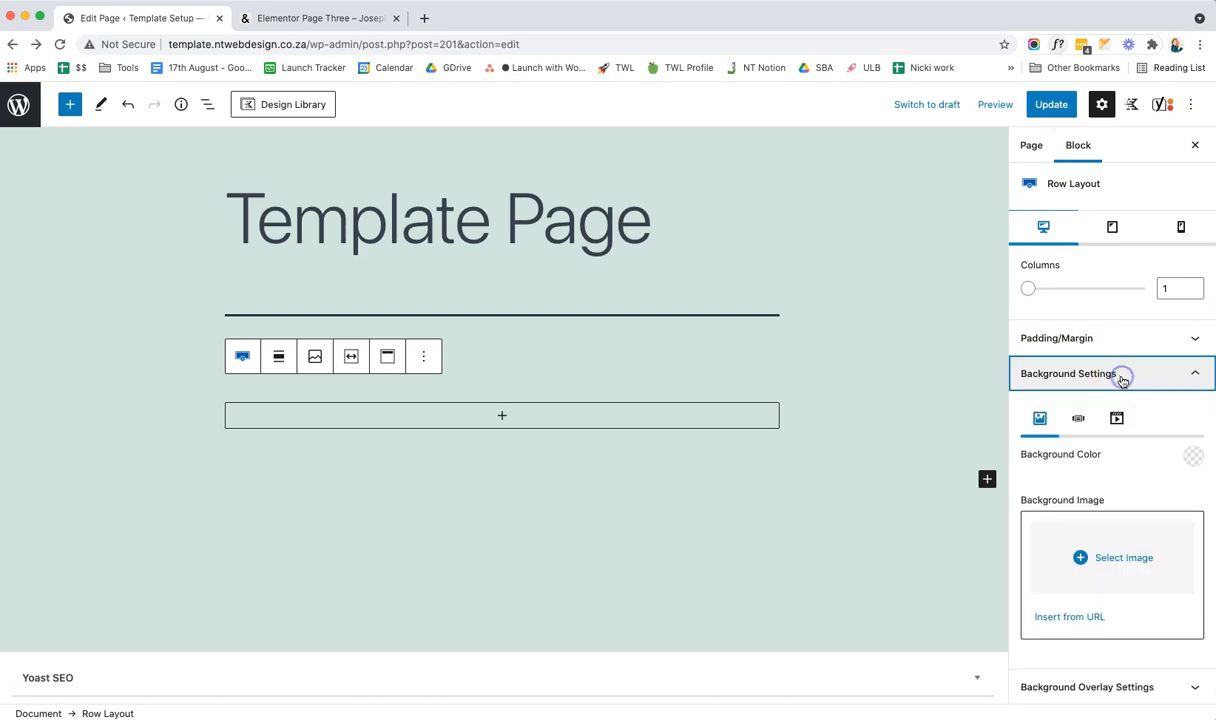
{"action": "left_click", "coordinate": [1124, 559]}
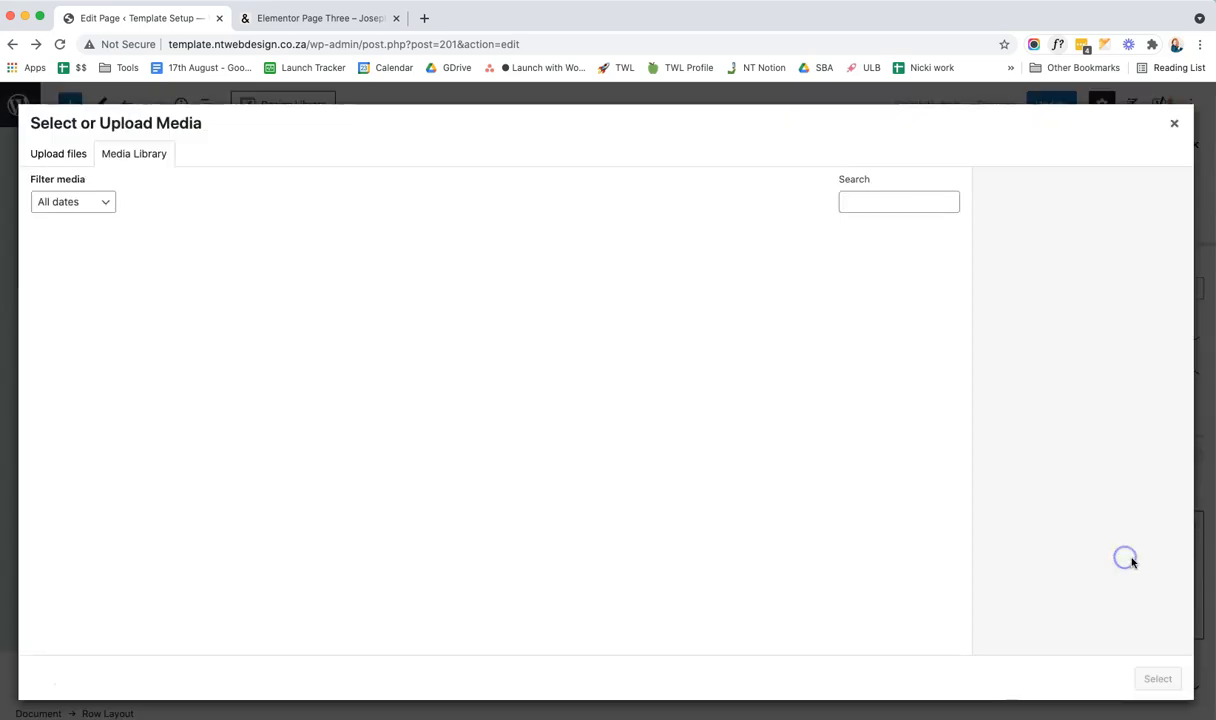
{"action": "left_click", "coordinate": [432, 311]}
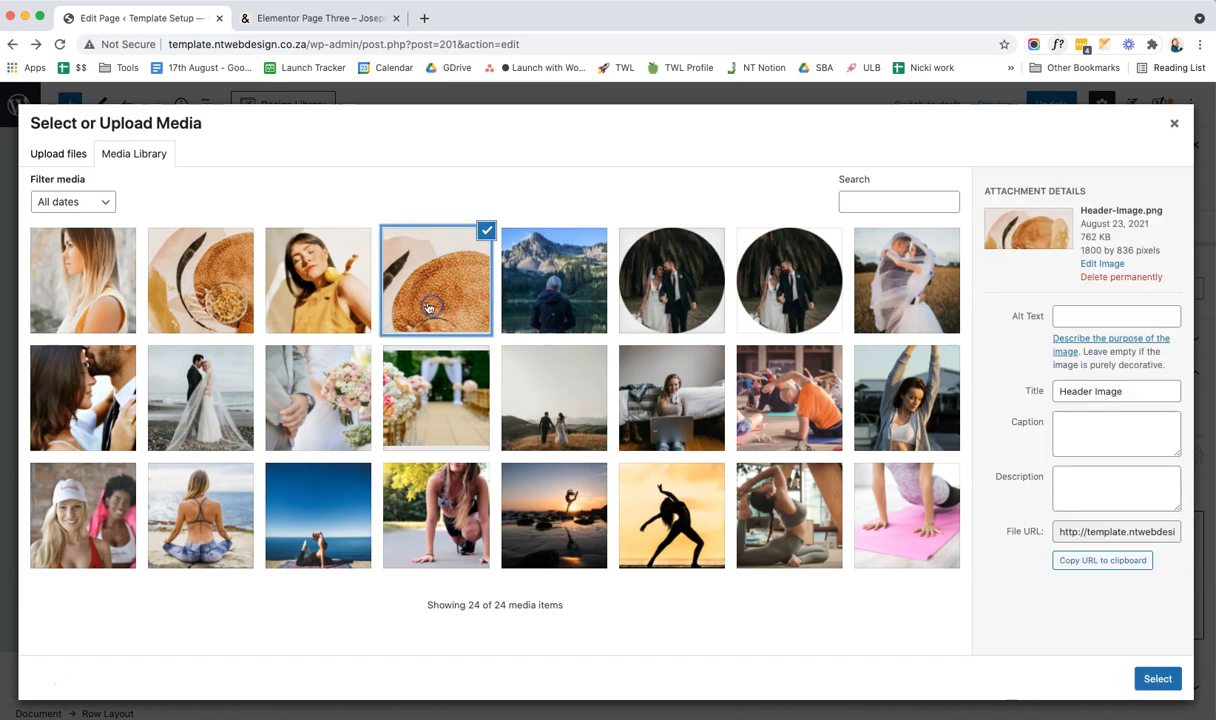
{"action": "left_click", "coordinate": [1157, 680]}
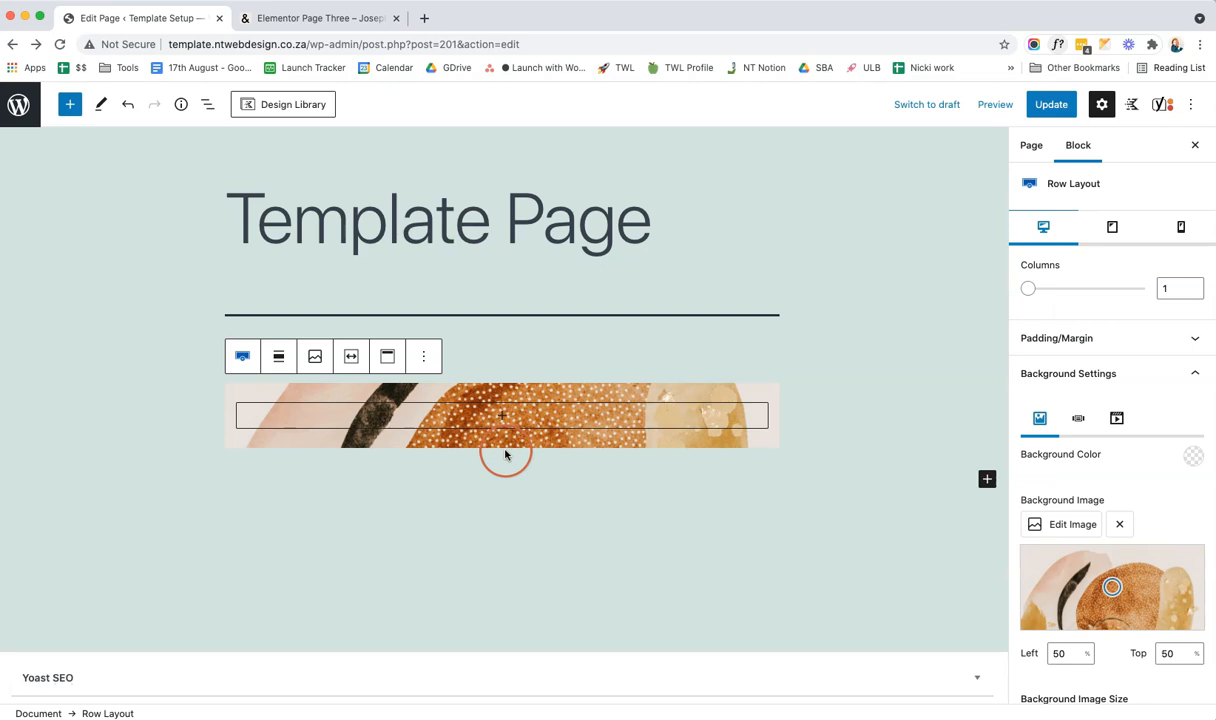
{"action": "left_click", "coordinate": [280, 362]}
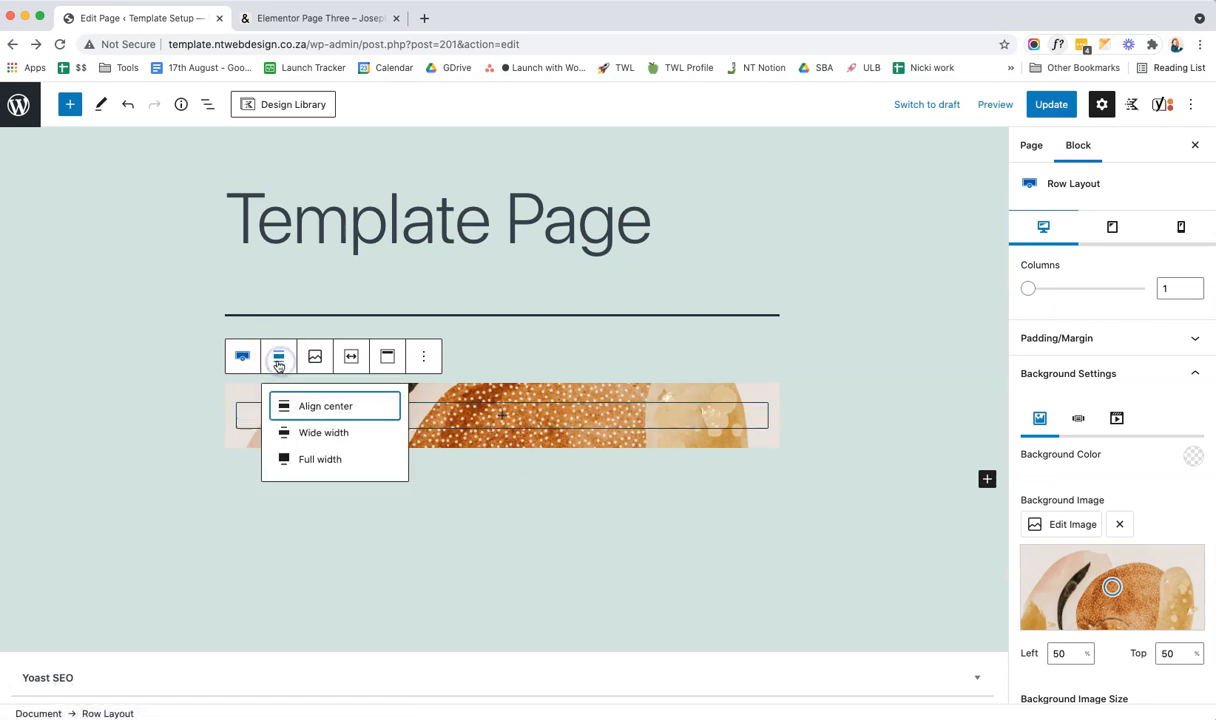
{"action": "left_click", "coordinate": [296, 459]}
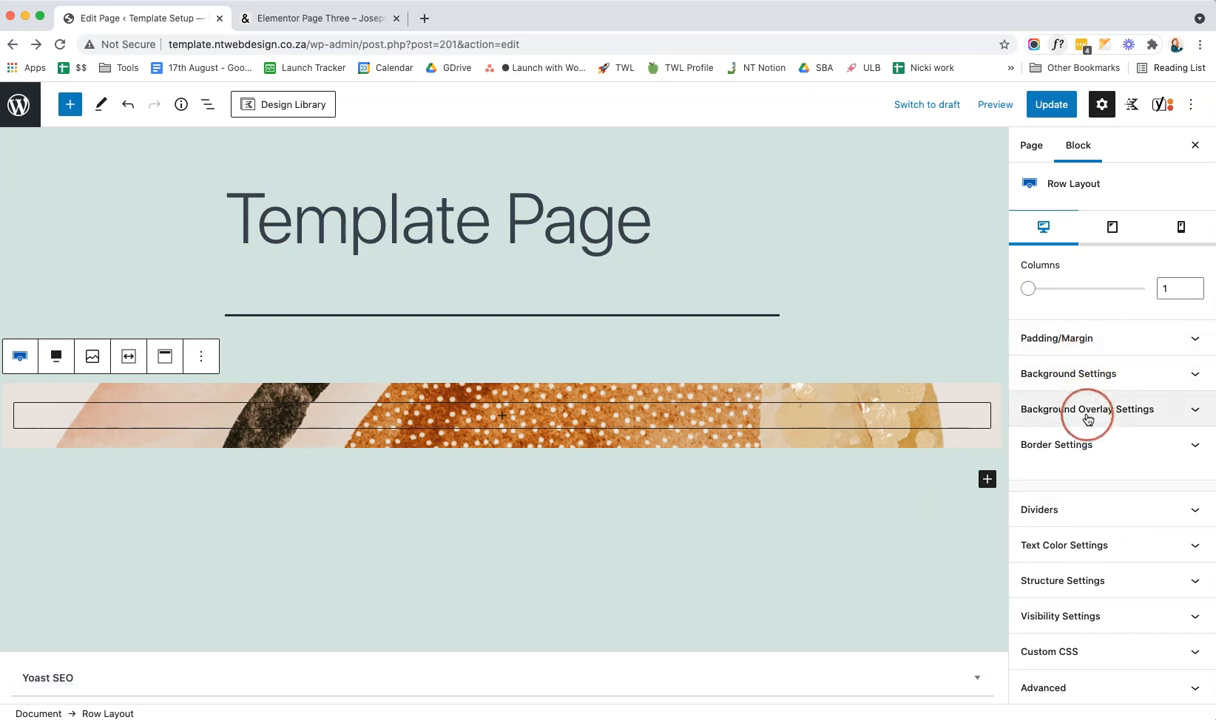
- Examine the row's padding and margin, background overlay, border and divider settings without changing them
{"action": "left_click", "coordinate": [1140, 350]}
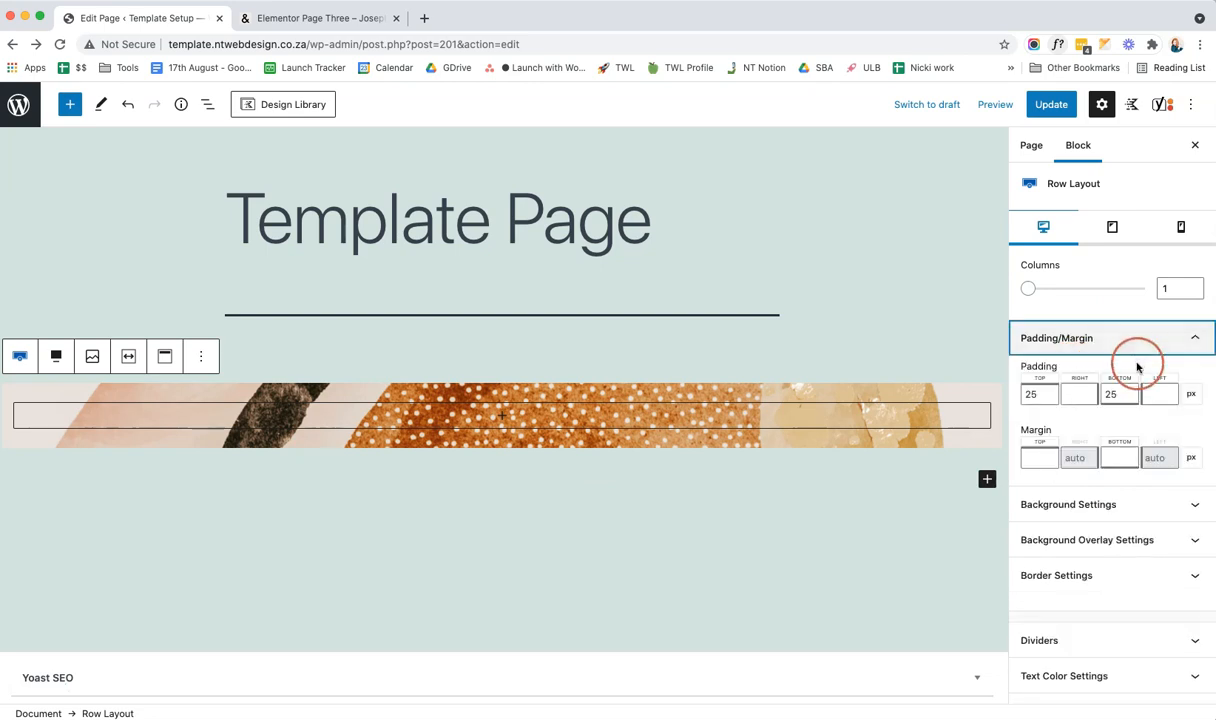
{"action": "left_click", "coordinate": [1037, 458]}
{"action": "left_click", "coordinate": [1187, 341]}
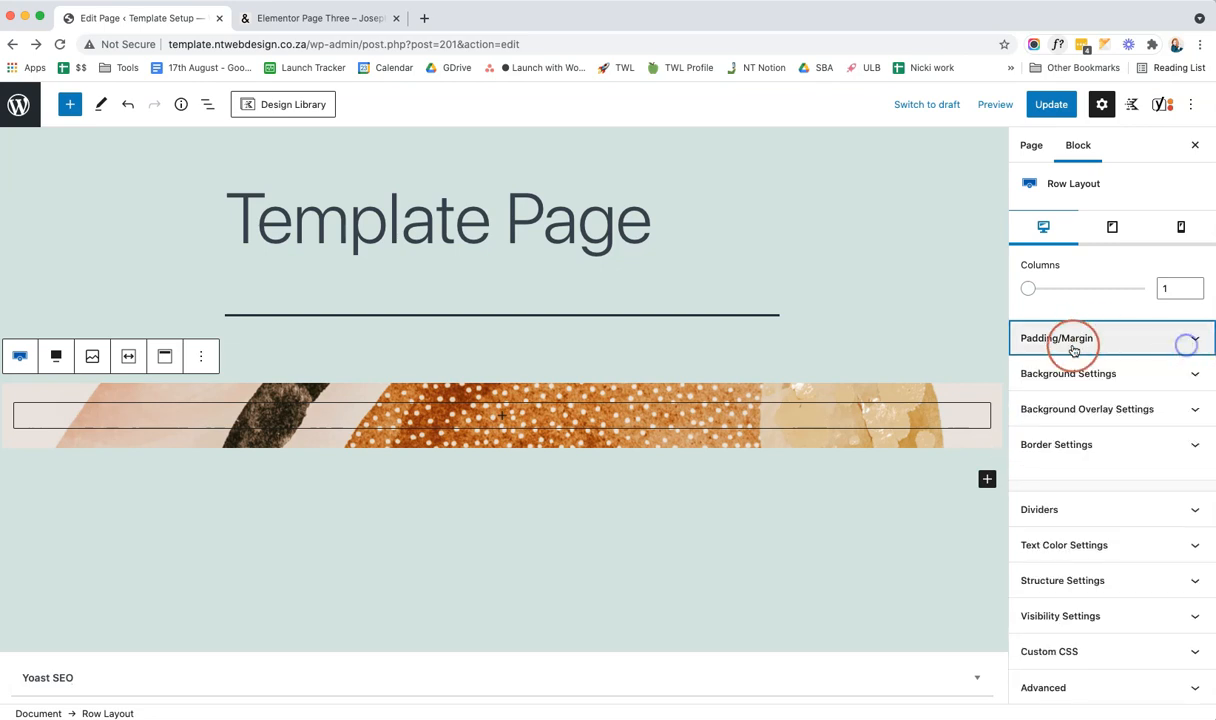
{"action": "left_click", "coordinate": [1113, 408]}
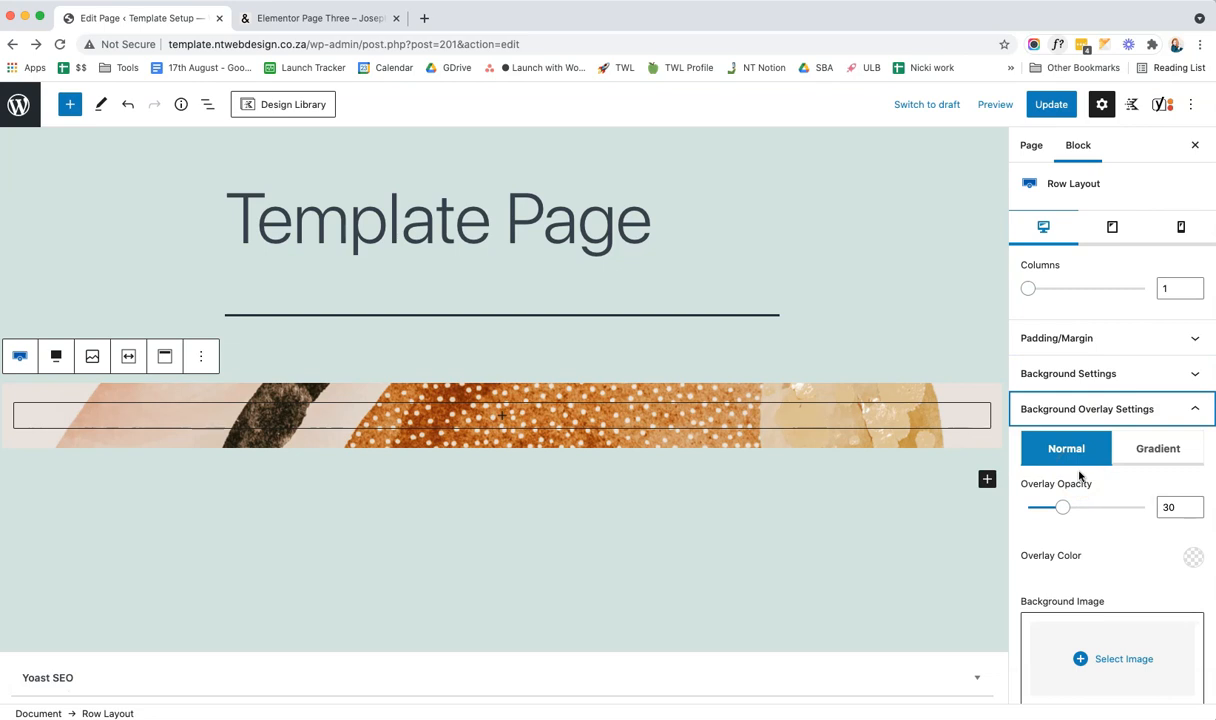
{"action": "left_click", "coordinate": [1129, 413]}
{"action": "left_click", "coordinate": [1088, 444]}
{"action": "left_click", "coordinate": [1118, 446]}
{"action": "left_click", "coordinate": [1075, 508]}
{"action": "scroll", "coordinate": [1150, 483], "scroll_direction": "down", "scroll_amount": 1}
{"action": "left_click", "coordinate": [1149, 445]}
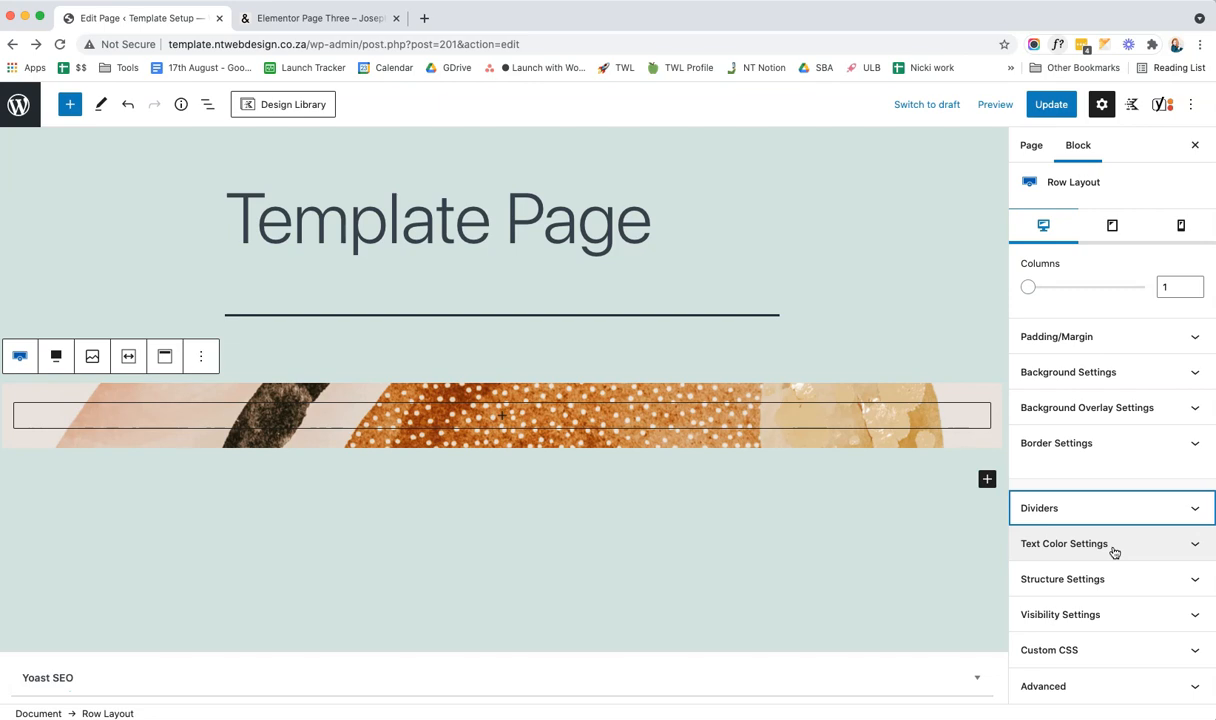
- Set the row's minimum height to 600 px in its structure settings
{"action": "left_click", "coordinate": [1110, 575]}
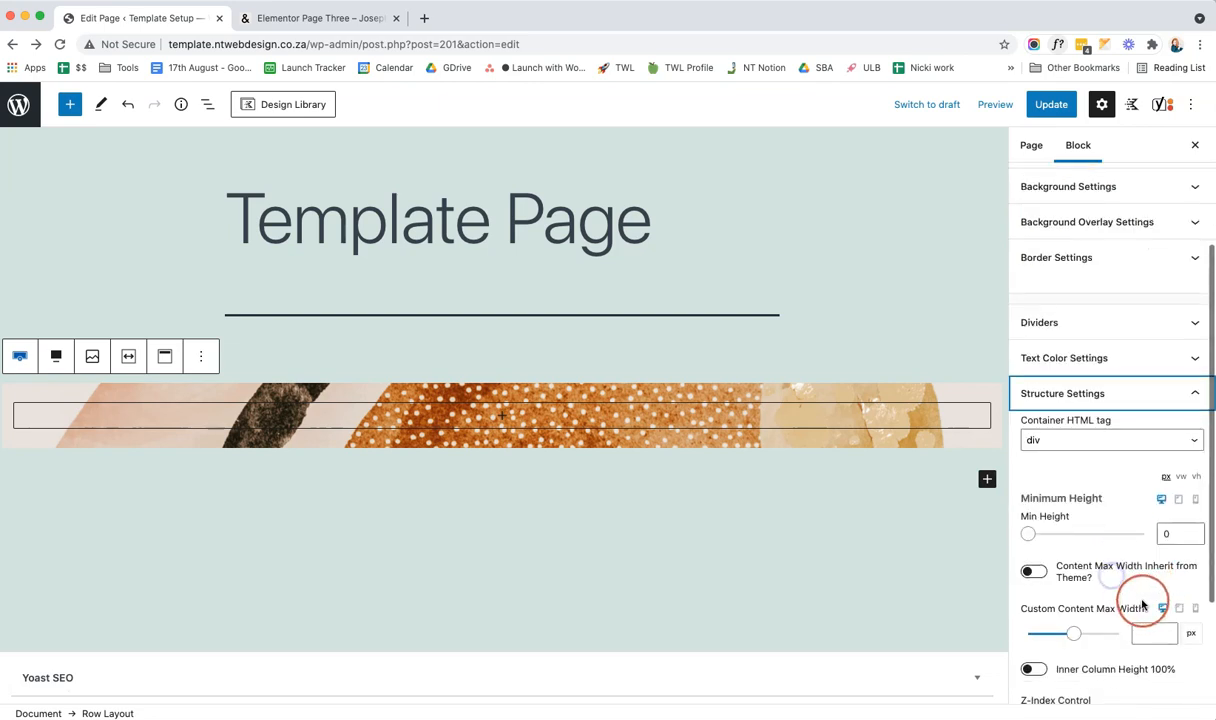
{"action": "left_click", "coordinate": [1159, 533]}
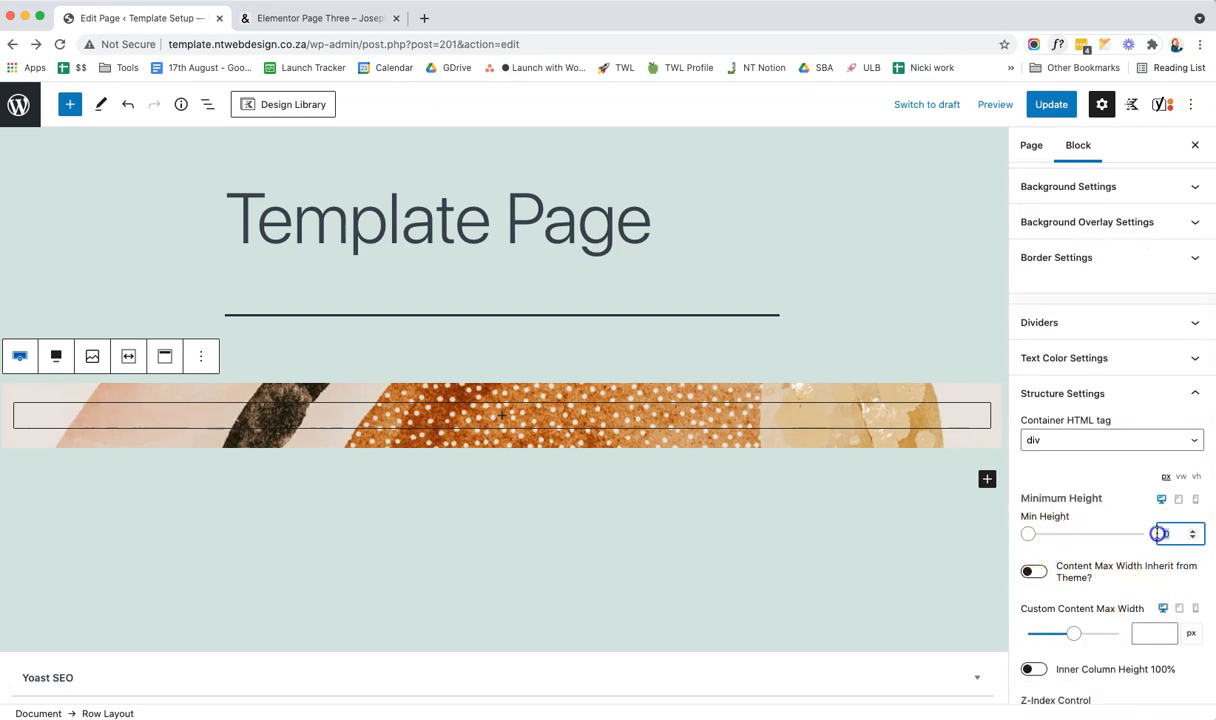
{"action": "type", "text": "600"}
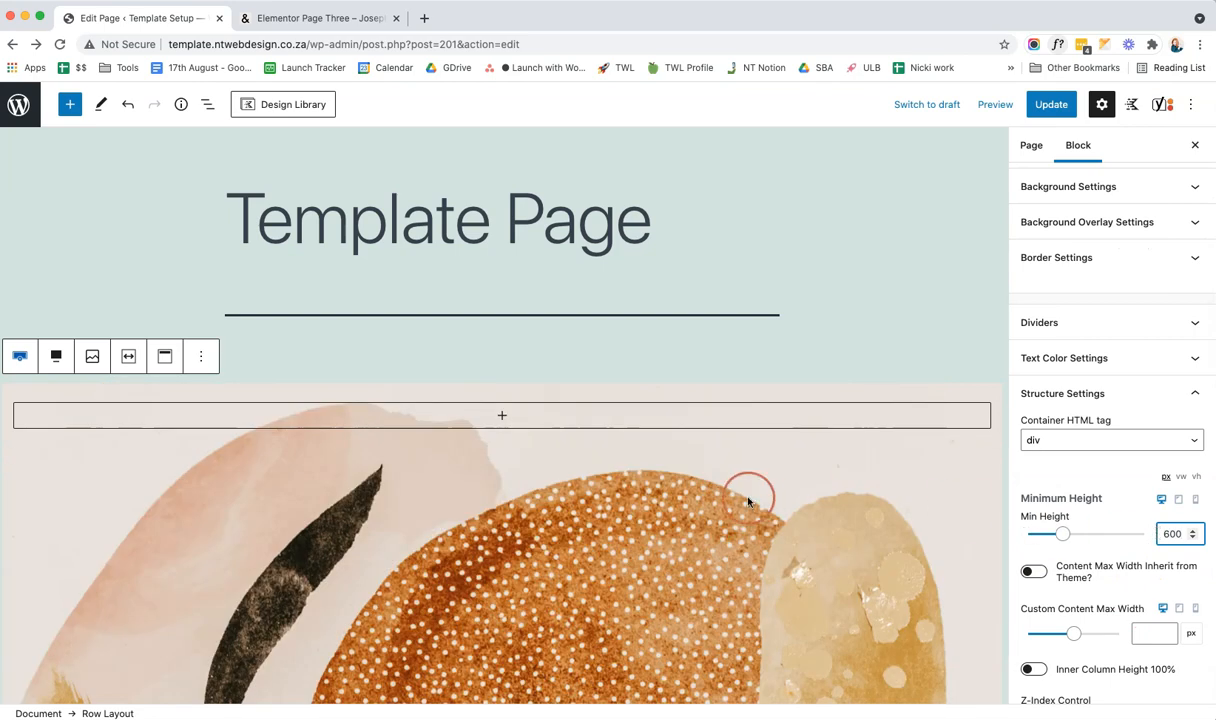
{"action": "scroll", "coordinate": [748, 500], "scroll_direction": "down", "scroll_amount": 3}
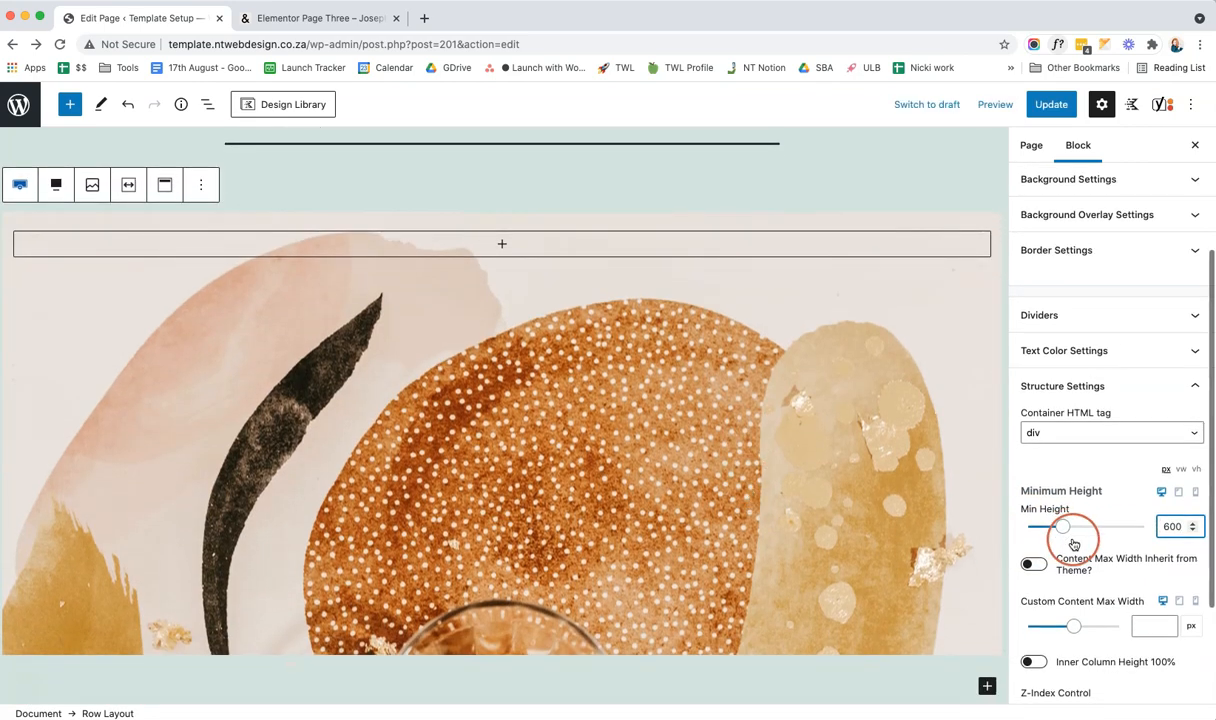
{"action": "scroll", "coordinate": [1073, 540], "scroll_direction": "down", "scroll_amount": 1}
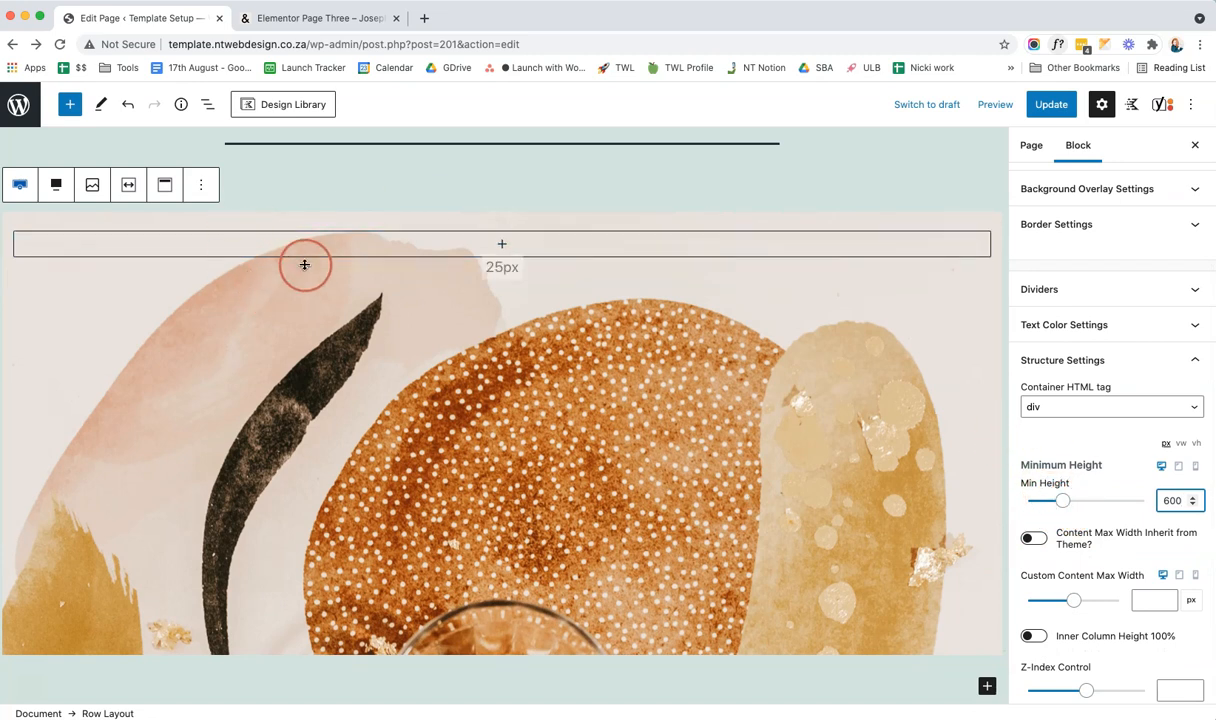
- Align the row's content vertically to the middle and collapse the structure settings
{"action": "left_click", "coordinate": [174, 200]}
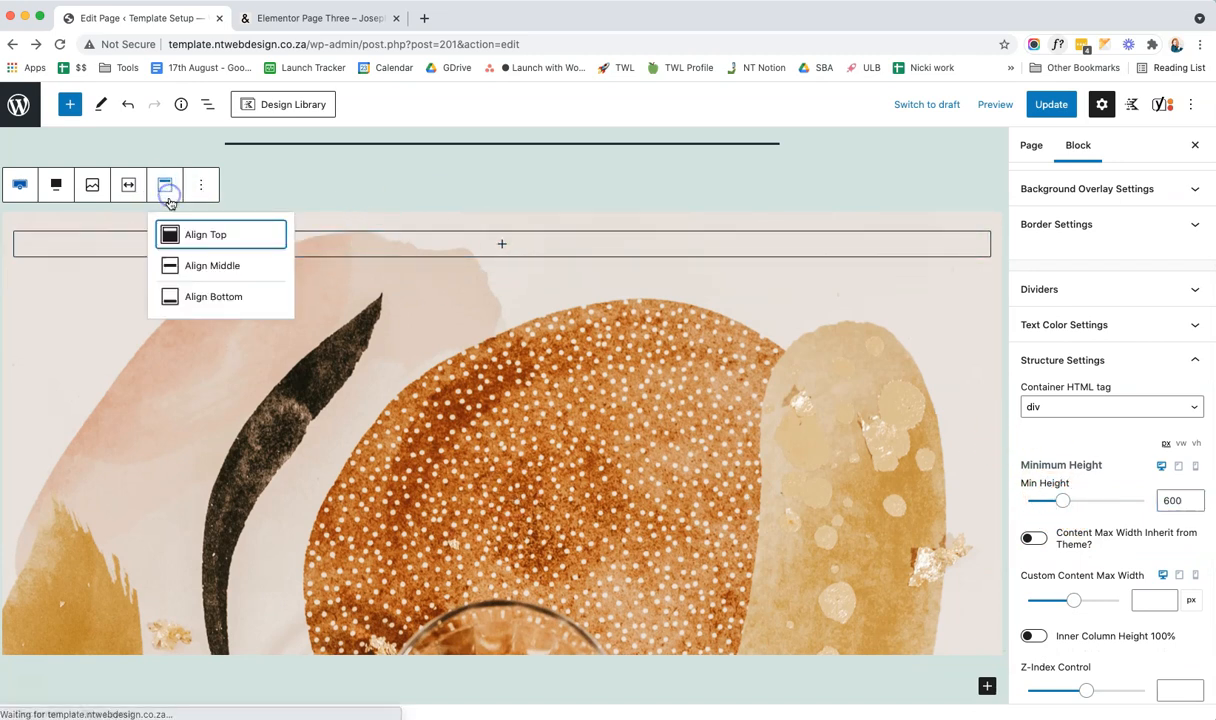
{"action": "left_click", "coordinate": [190, 262]}
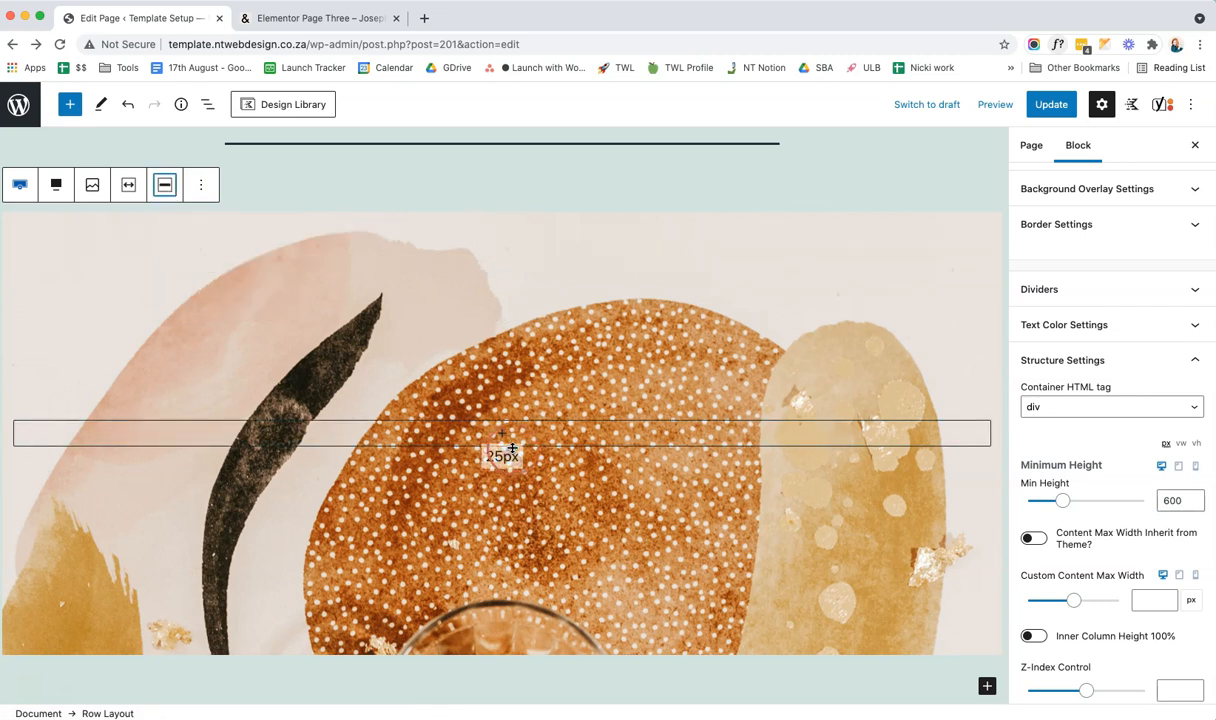
{"action": "left_click", "coordinate": [1129, 437]}
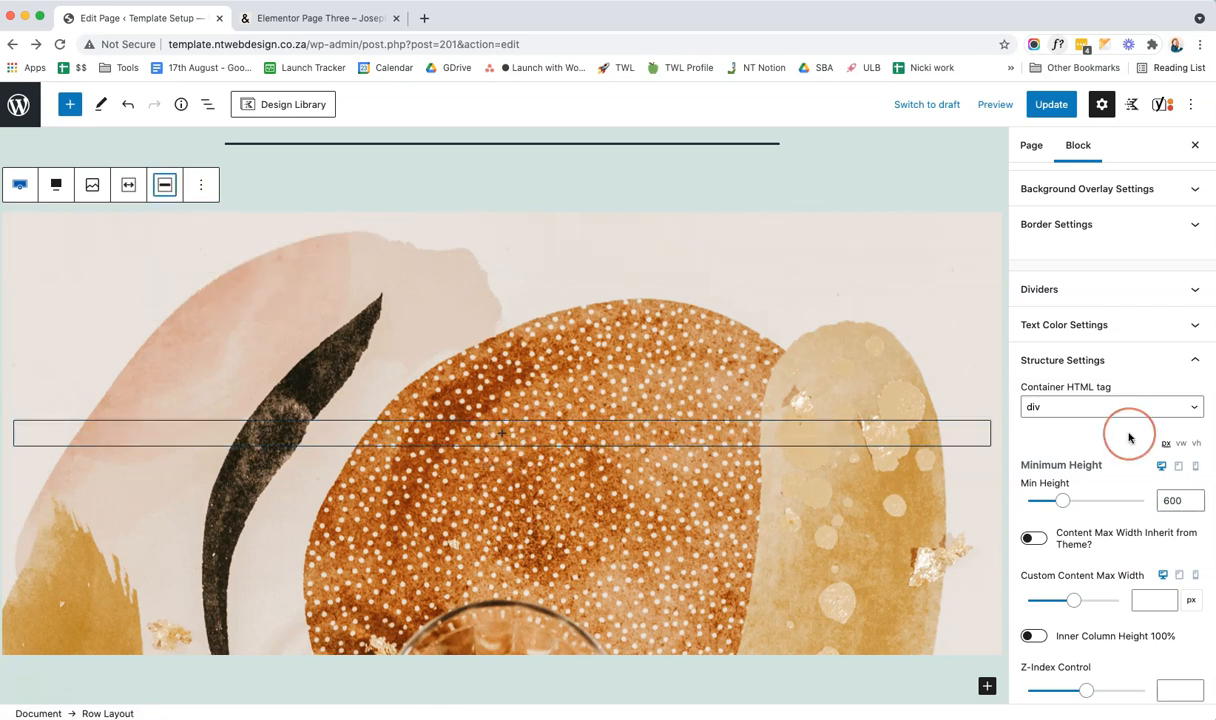
{"action": "left_click", "coordinate": [1192, 381]}
{"action": "left_click", "coordinate": [1152, 352]}
- Add a gentle wave-shaped divider along the bottom edge of the row
{"action": "left_click", "coordinate": [1096, 514]}
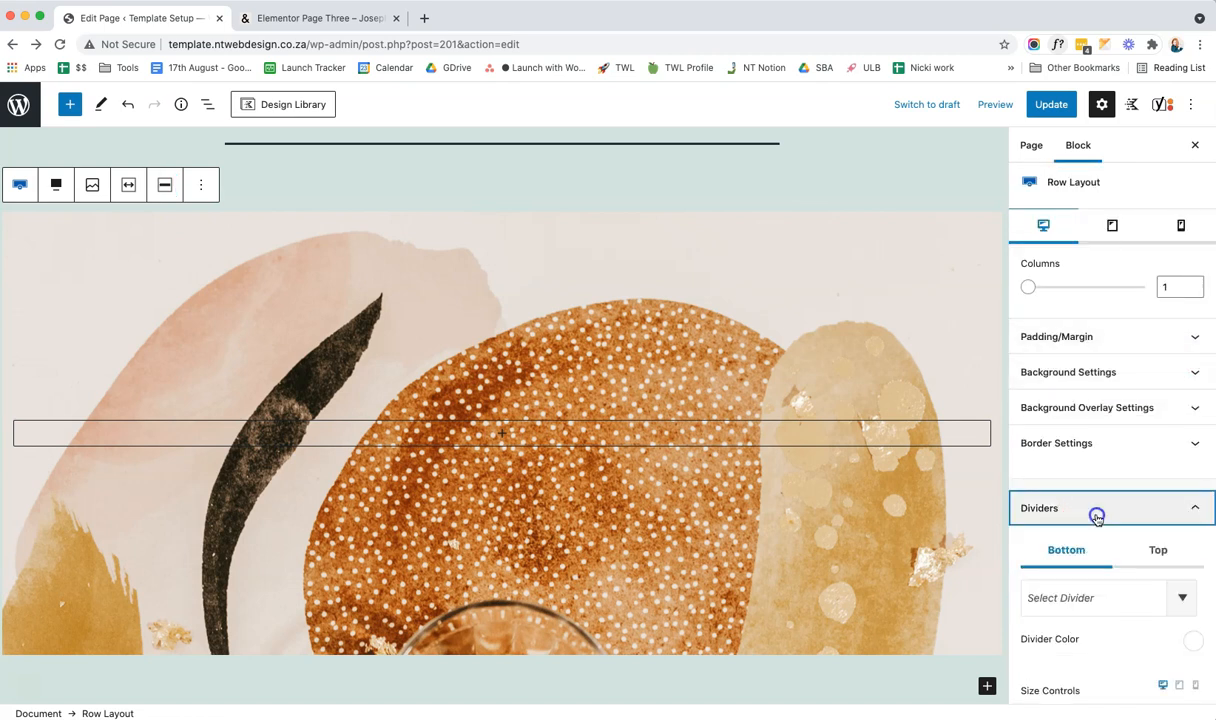
{"action": "scroll", "coordinate": [1082, 519], "scroll_direction": "down", "scroll_amount": 2}
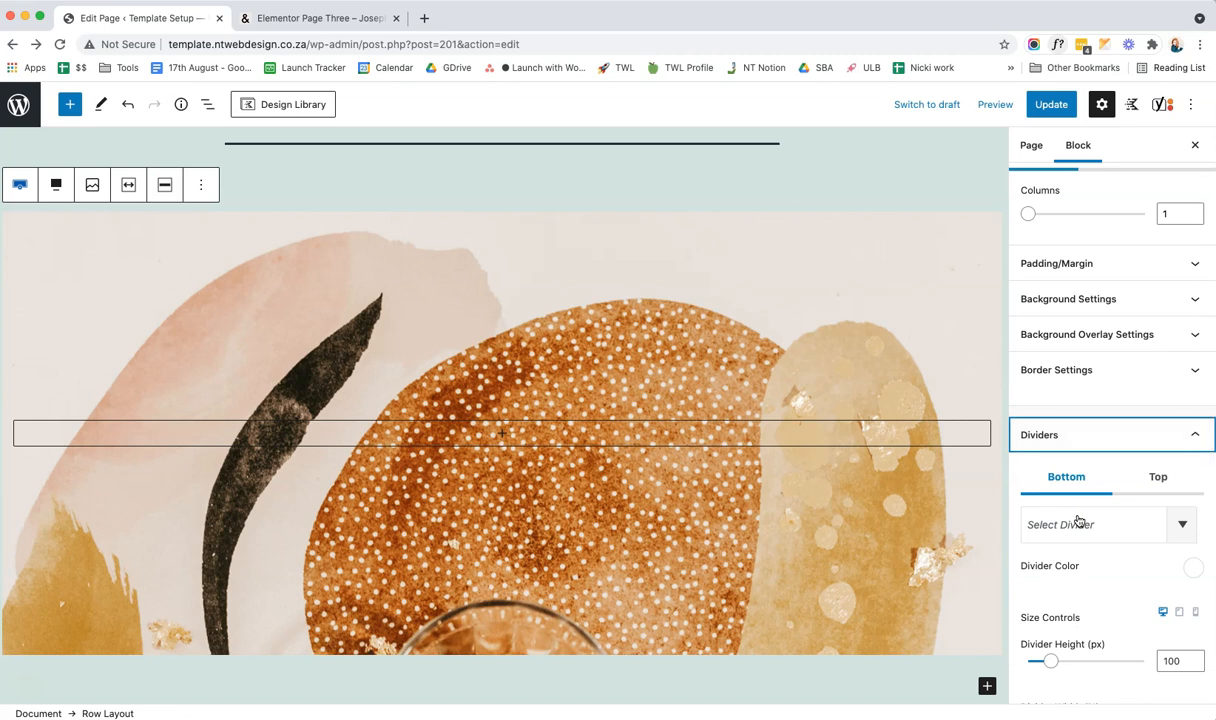
{"action": "scroll", "coordinate": [1078, 520], "scroll_direction": "down", "scroll_amount": 1}
{"action": "left_click", "coordinate": [1182, 487]}
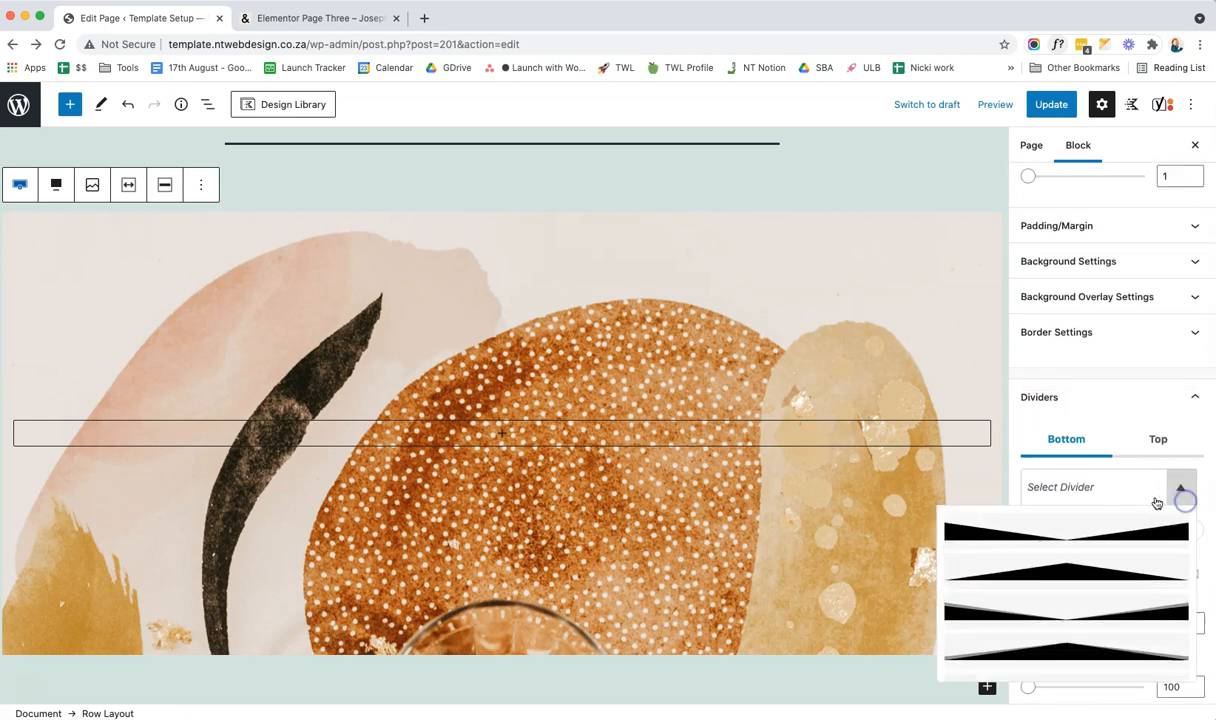
{"action": "scroll", "coordinate": [1096, 580], "scroll_direction": "down", "scroll_amount": 6}
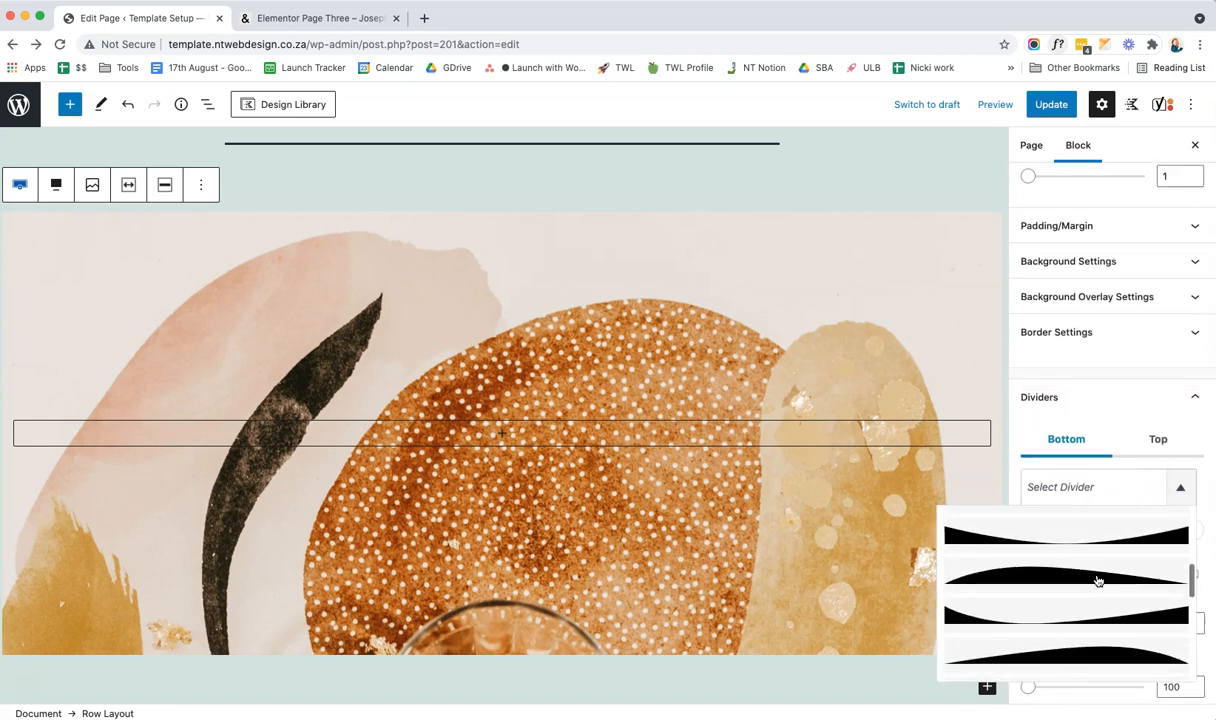
{"action": "left_click", "coordinate": [1095, 585]}
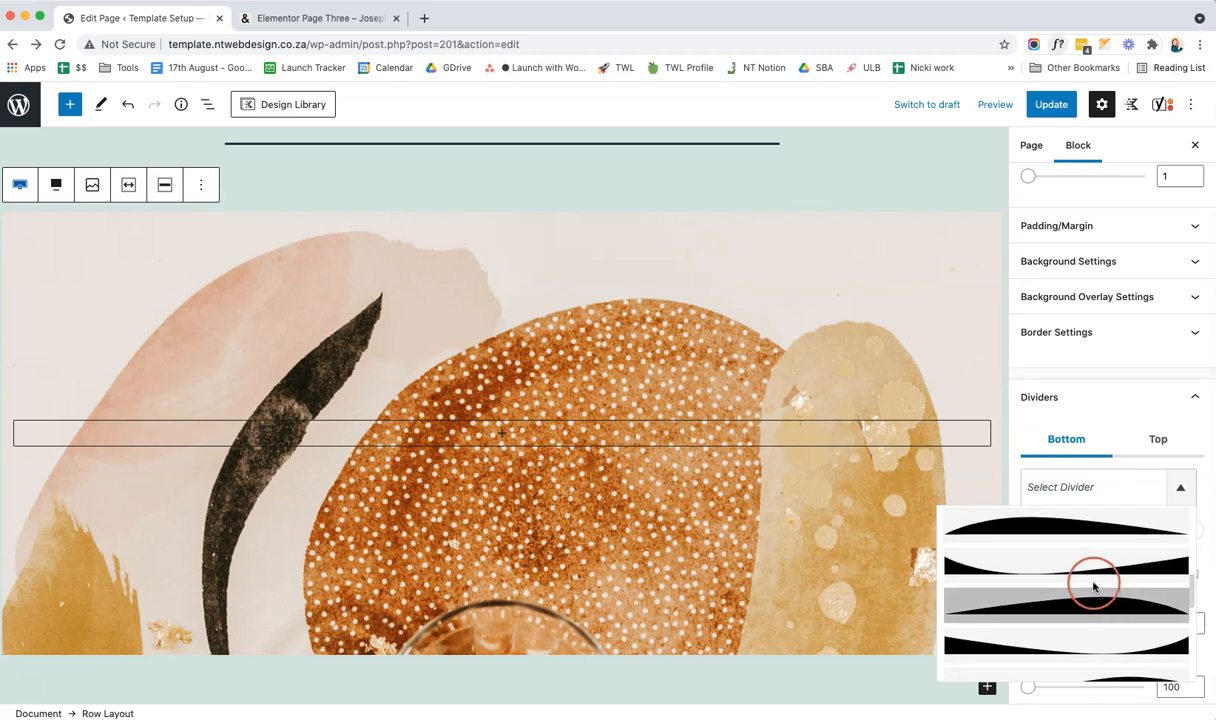
{"action": "left_click", "coordinate": [1132, 637]}
{"action": "scroll", "coordinate": [1131, 637], "scroll_direction": "down", "scroll_amount": 2}
{"action": "left_click", "coordinate": [1117, 586]}
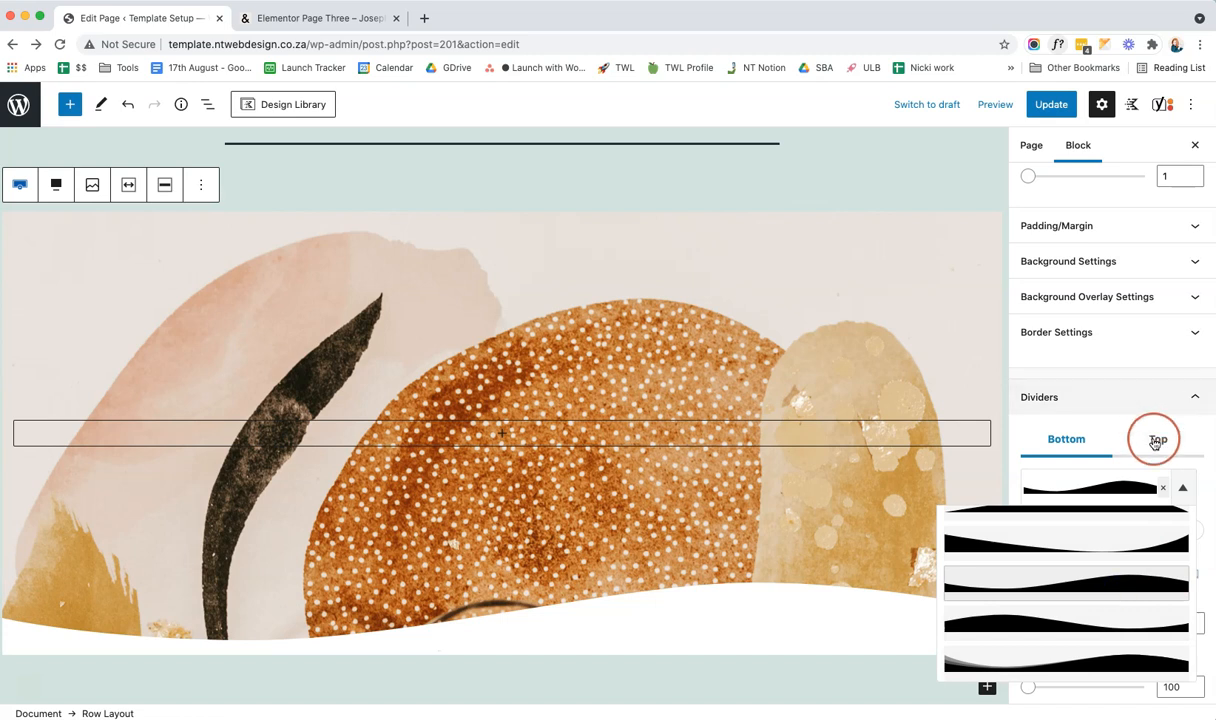
{"action": "left_click", "coordinate": [1183, 487]}
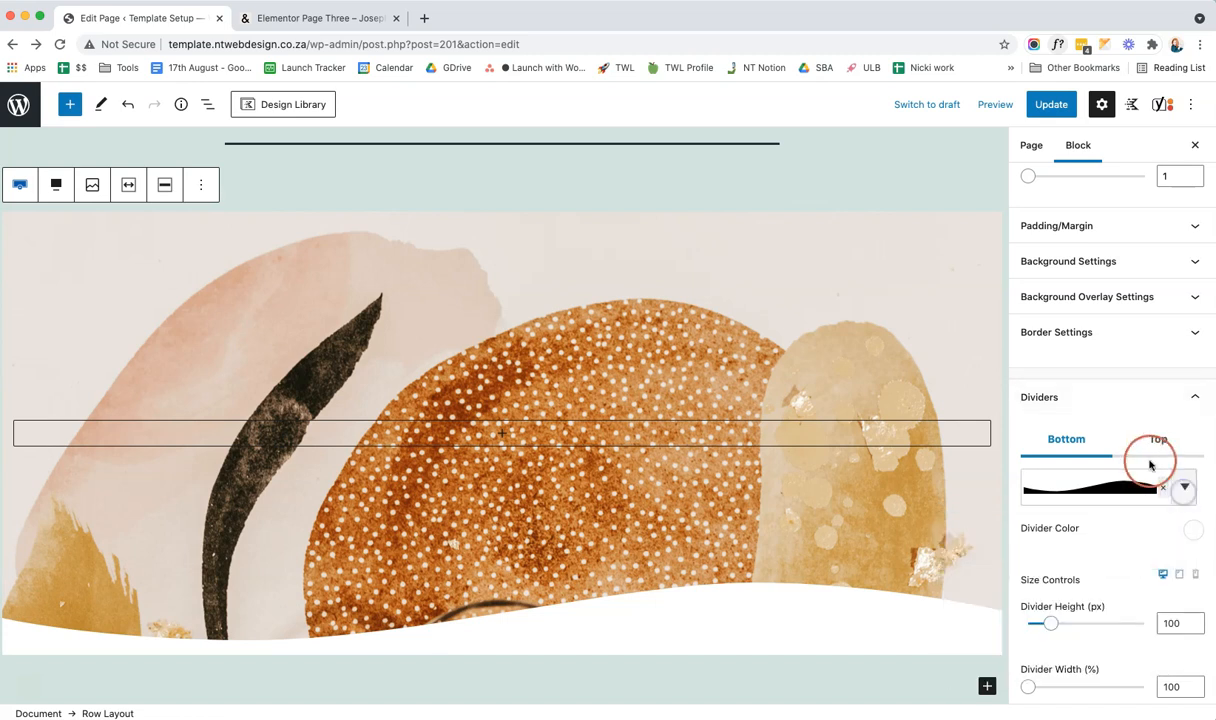
- Change the bottom divider's colour to the dark grey 333333 swatch
{"action": "left_click", "coordinate": [1193, 533]}
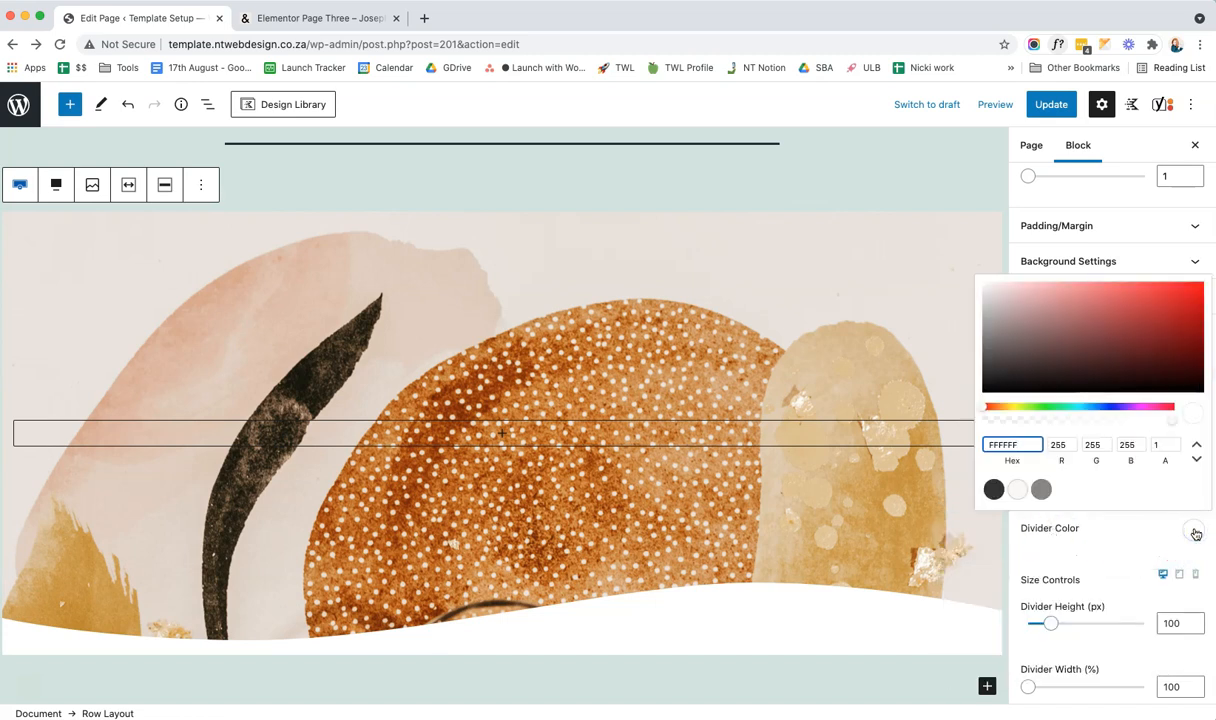
{"action": "left_click", "coordinate": [1041, 489]}
{"action": "left_click", "coordinate": [993, 489]}
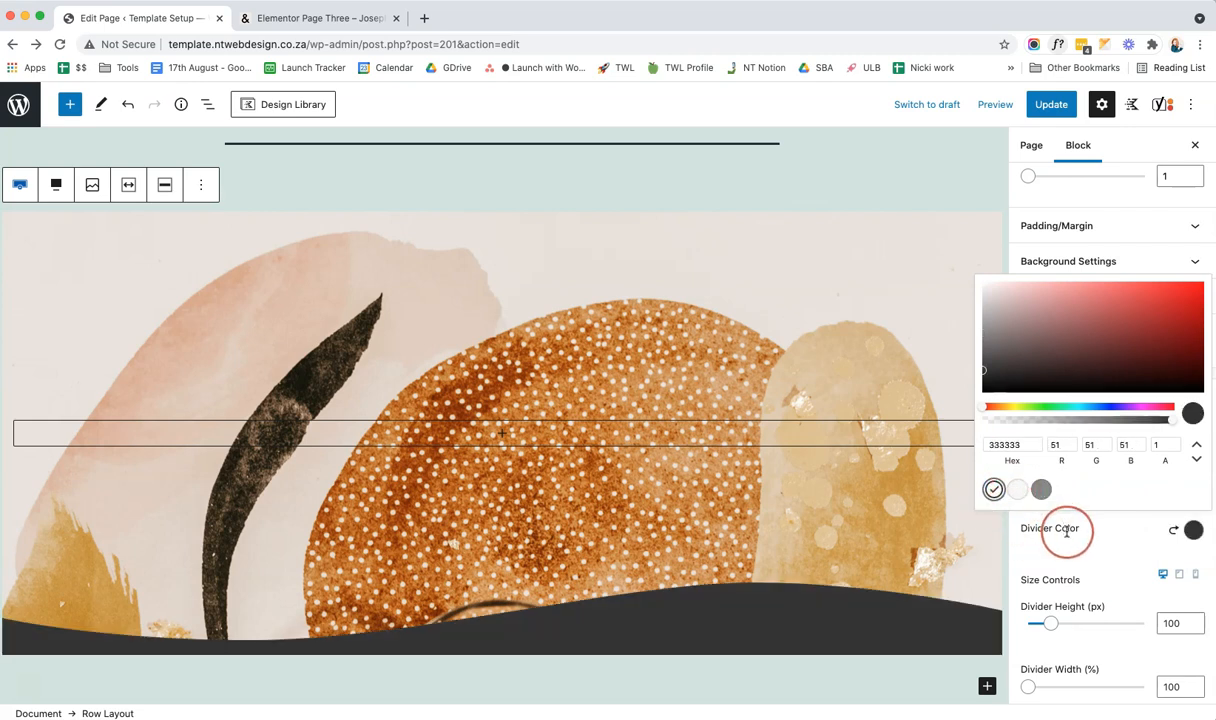
{"action": "left_click", "coordinate": [1102, 538]}
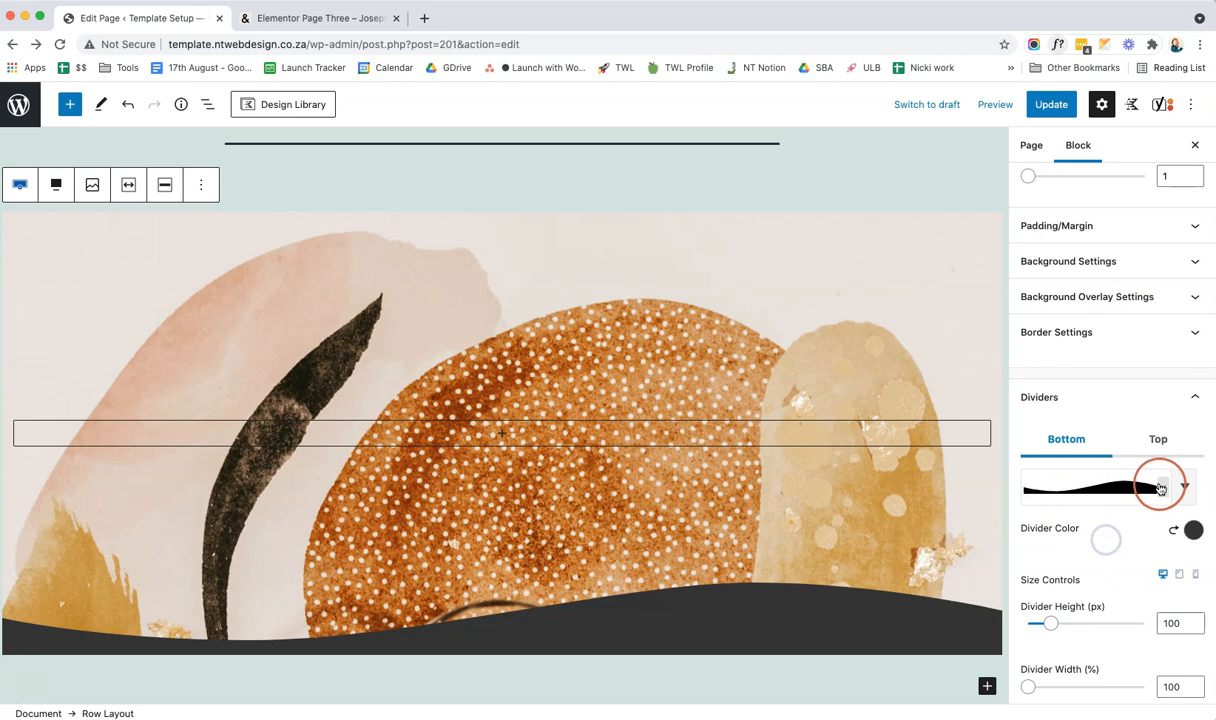
- Try a bottom divider height of 174 px and remove the wave divider from the row
{"action": "left_click", "coordinate": [1155, 439]}
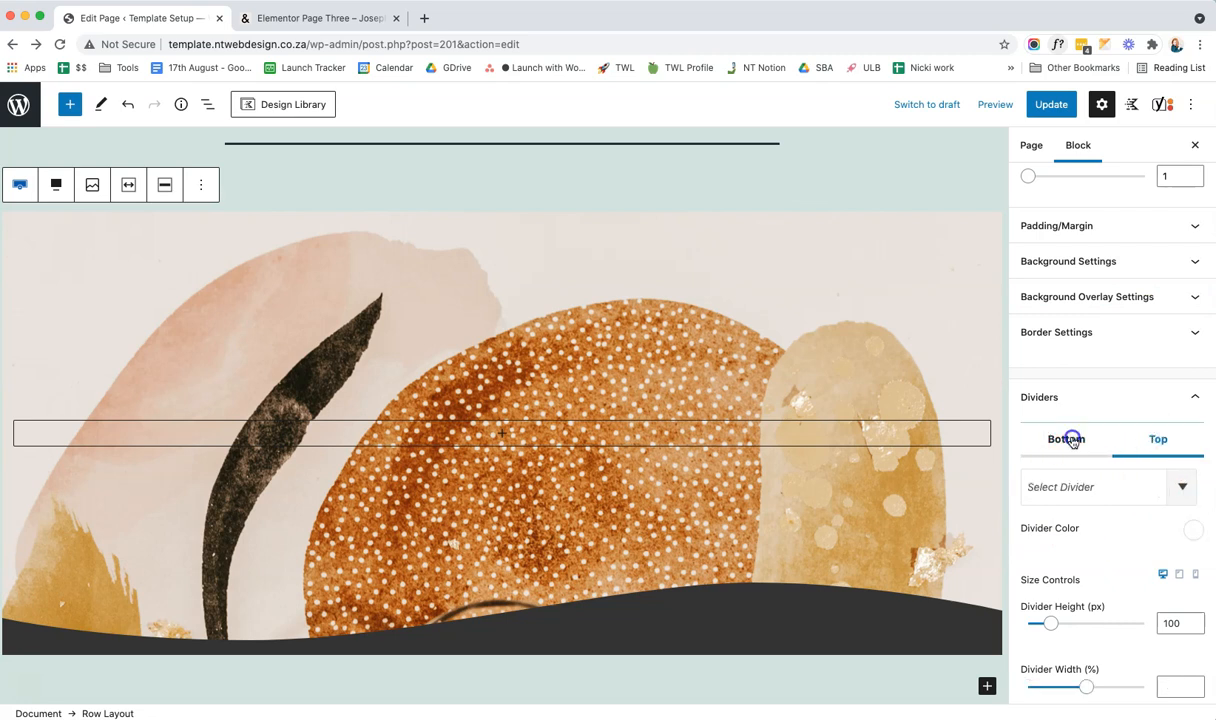
{"action": "left_click", "coordinate": [1069, 440]}
{"action": "mouse_move", "coordinate": [1052, 626]}
{"action": "left_mouse_down"}
{"action": "mouse_move", "coordinate": [1098, 625]}
{"action": "mouse_move", "coordinate": [1052, 630]}
{"action": "mouse_move", "coordinate": [1069, 630]}
{"action": "left_mouse_up"}
{"action": "left_click", "coordinate": [1178, 576]}
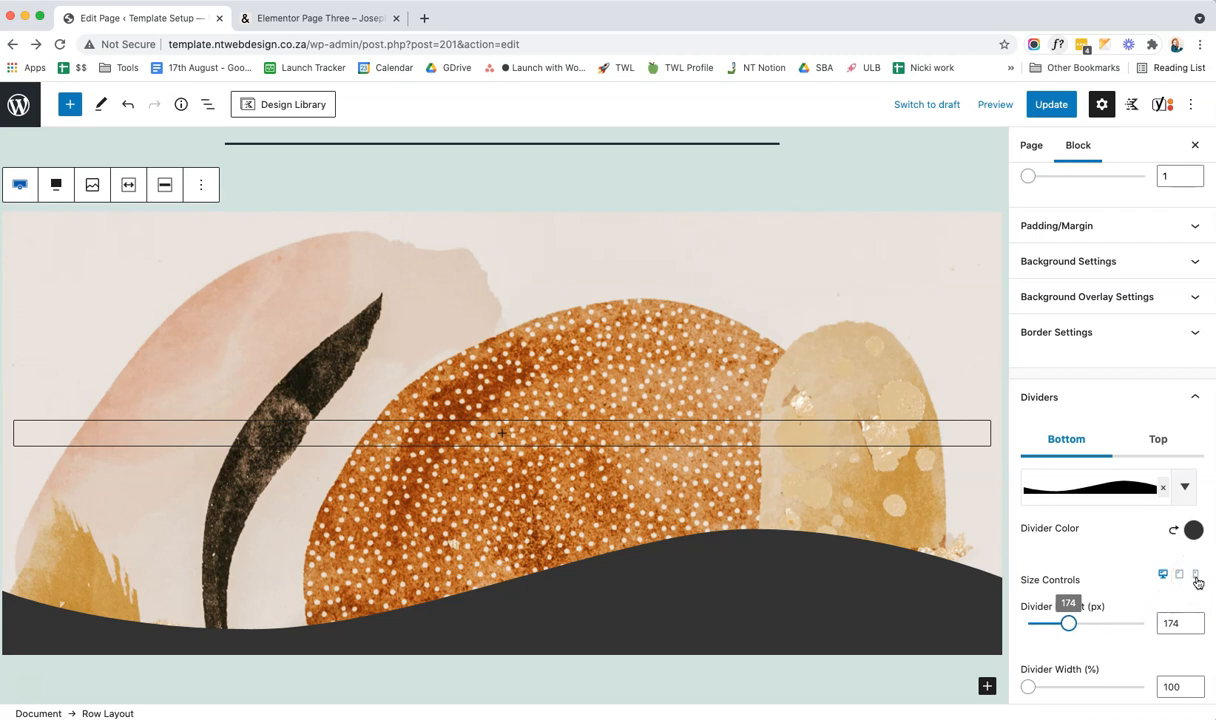
{"action": "left_click", "coordinate": [1162, 487]}
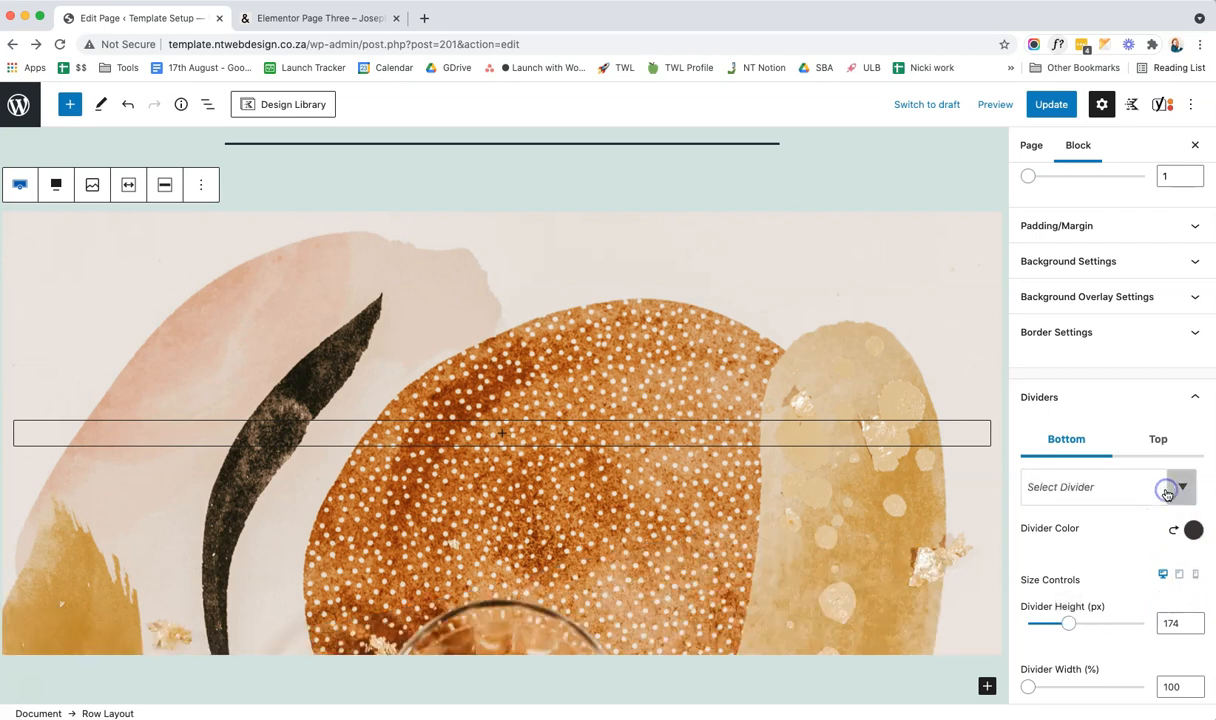
- Collapse the divider settings and insert an Advanced Heading block in the hero row's empty section
{"action": "left_click", "coordinate": [1195, 397]}
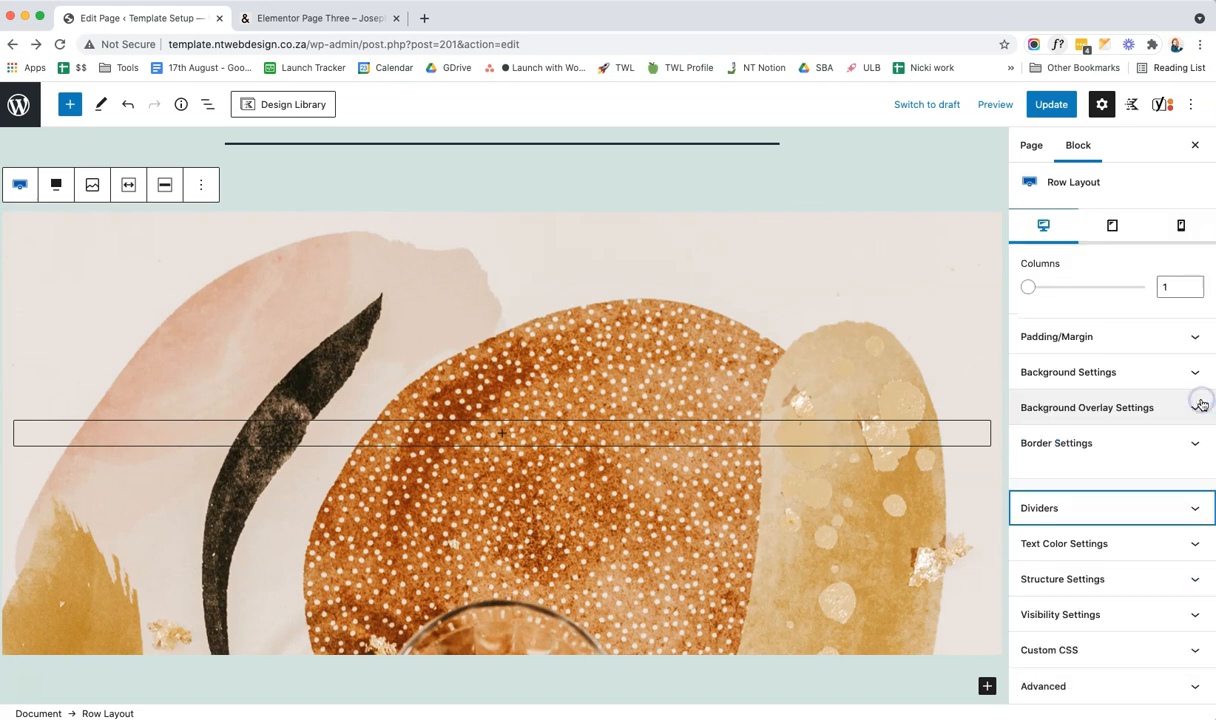
{"action": "left_click", "coordinate": [508, 438]}
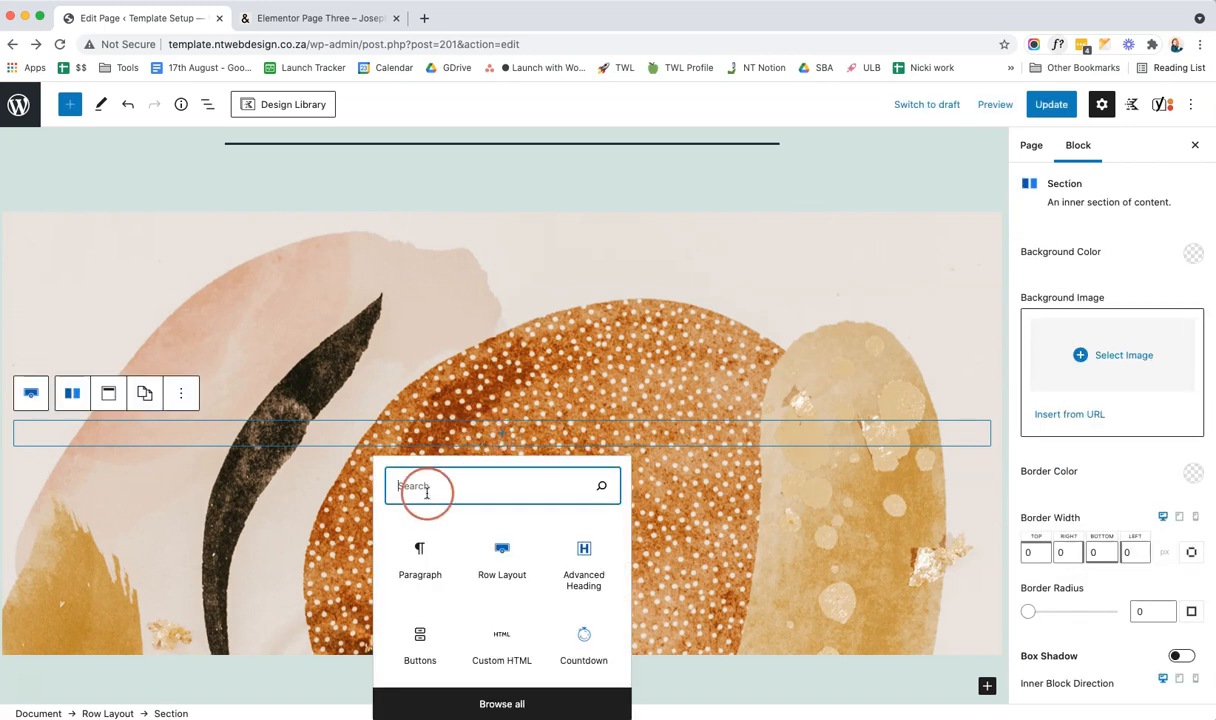
{"action": "left_click", "coordinate": [590, 561]}
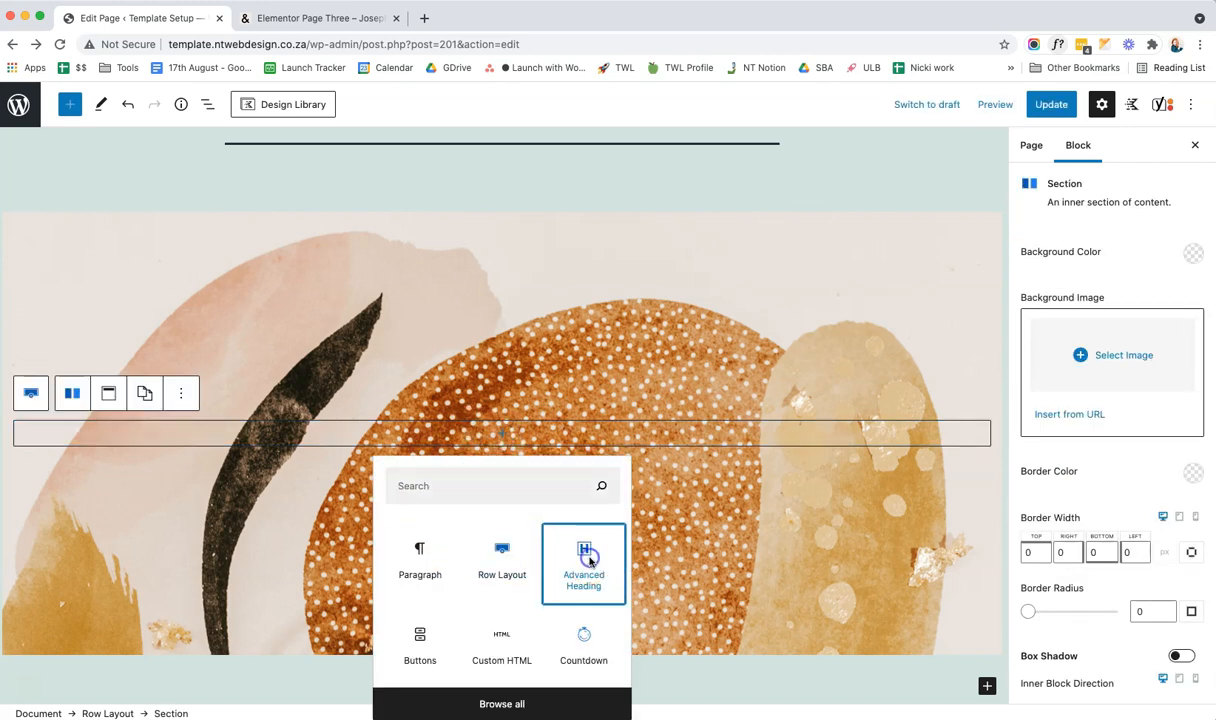
- Copy the hero headline "Lorem ipsum dolor sitete amet sodales etiam ut labore." from the Josephine demo page into the new heading
{"action": "left_click", "coordinate": [363, 20]}
{"action": "left_click_drag", "start_coordinate": [772, 440], "coordinate": [415, 379]}
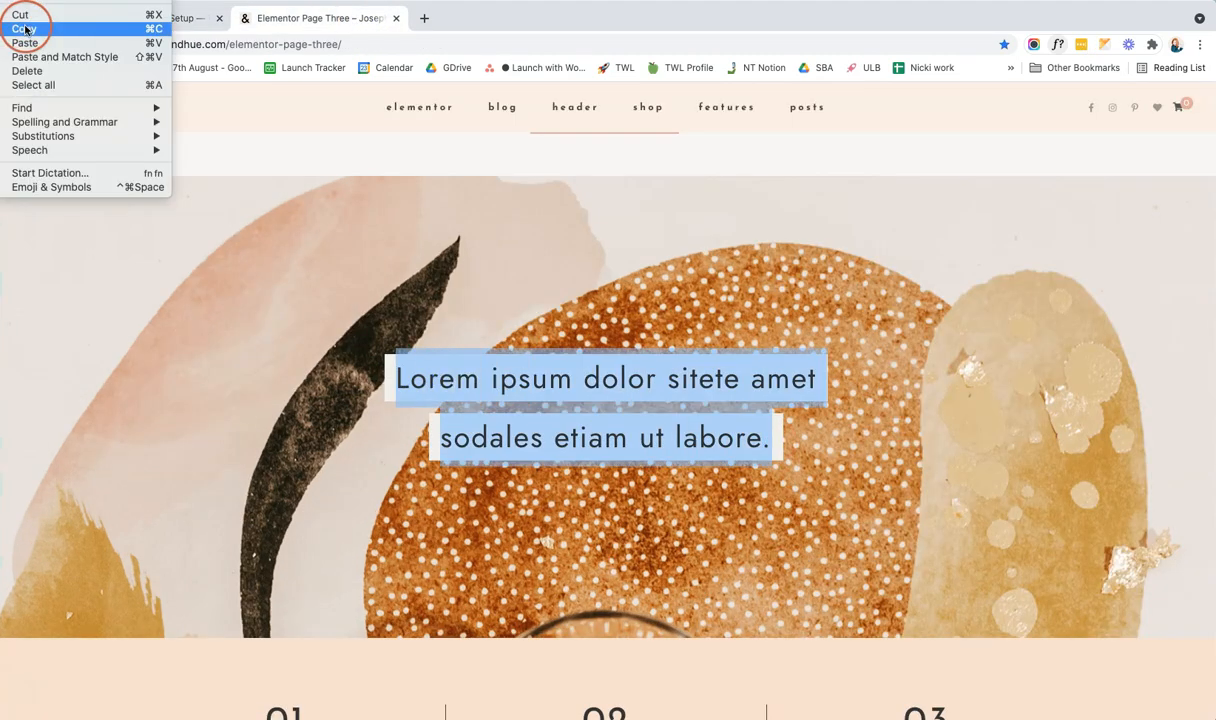
{"action": "left_click", "coordinate": [27, 24]}
{"action": "left_click", "coordinate": [147, 22]}
{"action": "right_click", "coordinate": [224, 418]}
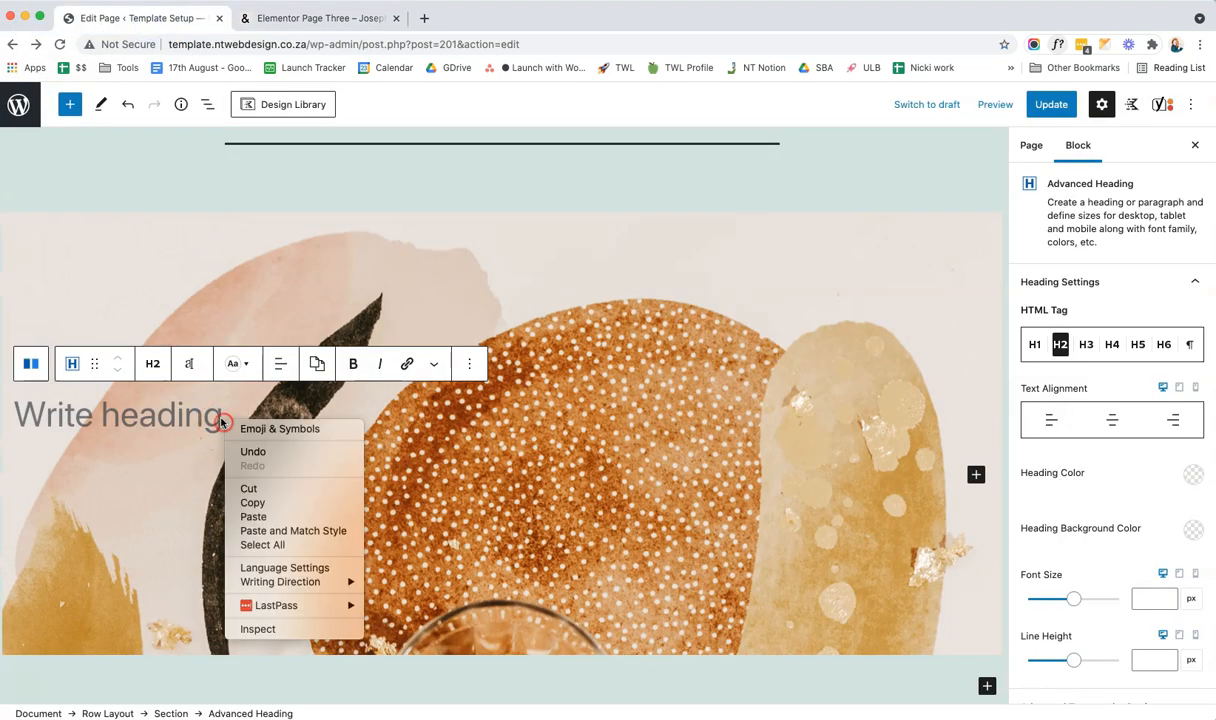
{"action": "left_click", "coordinate": [272, 517]}
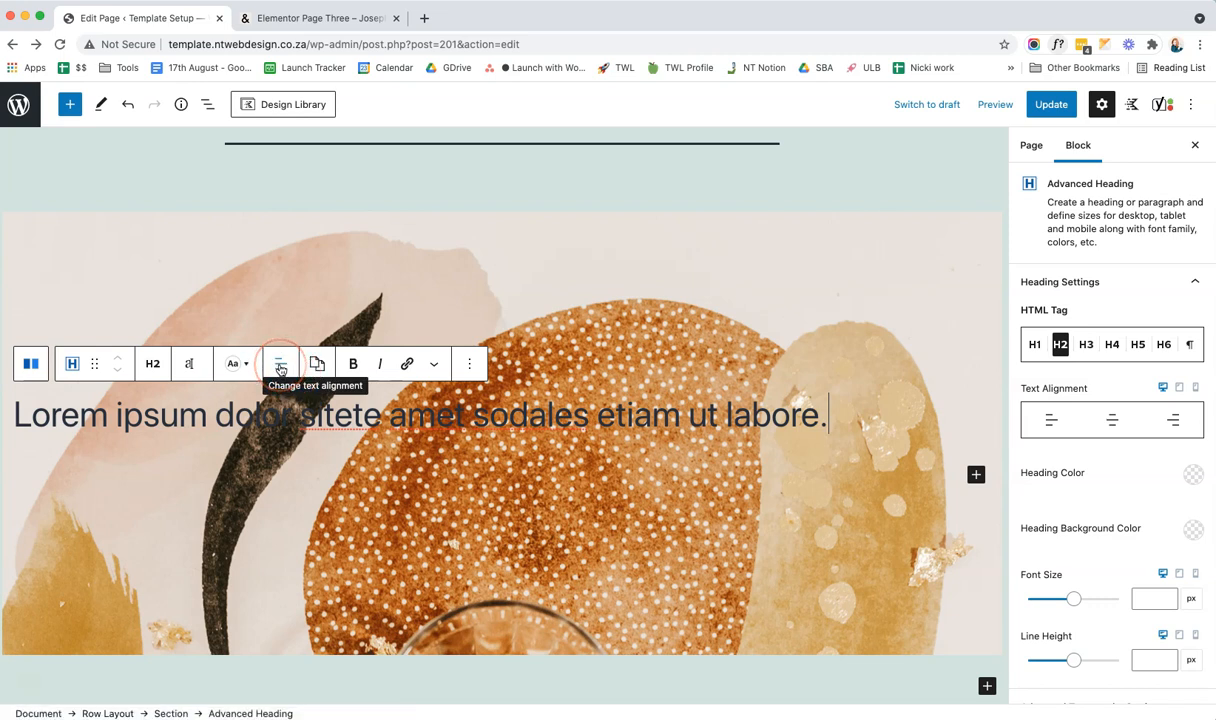
- Centre the hero heading's text and set its colour to the dark grey swatch
{"action": "left_click", "coordinate": [280, 369]}
{"action": "left_click", "coordinate": [306, 440]}
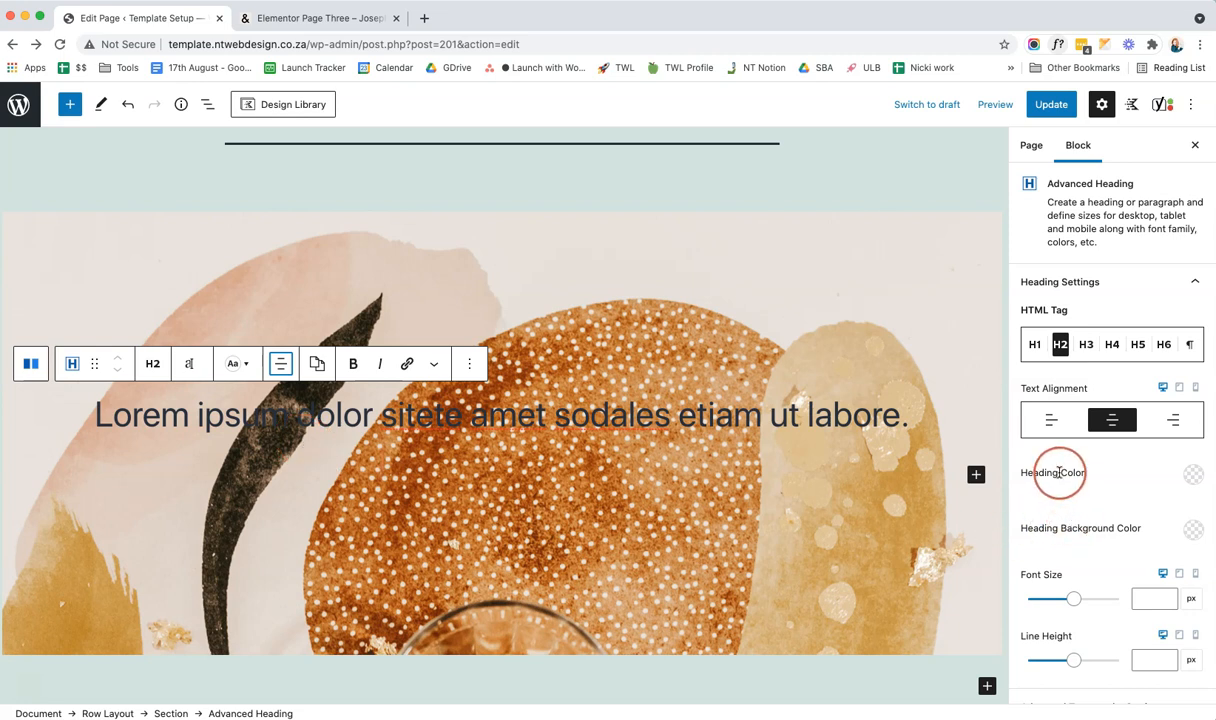
{"action": "left_click", "coordinate": [1193, 475]}
{"action": "left_click", "coordinate": [993, 433]}
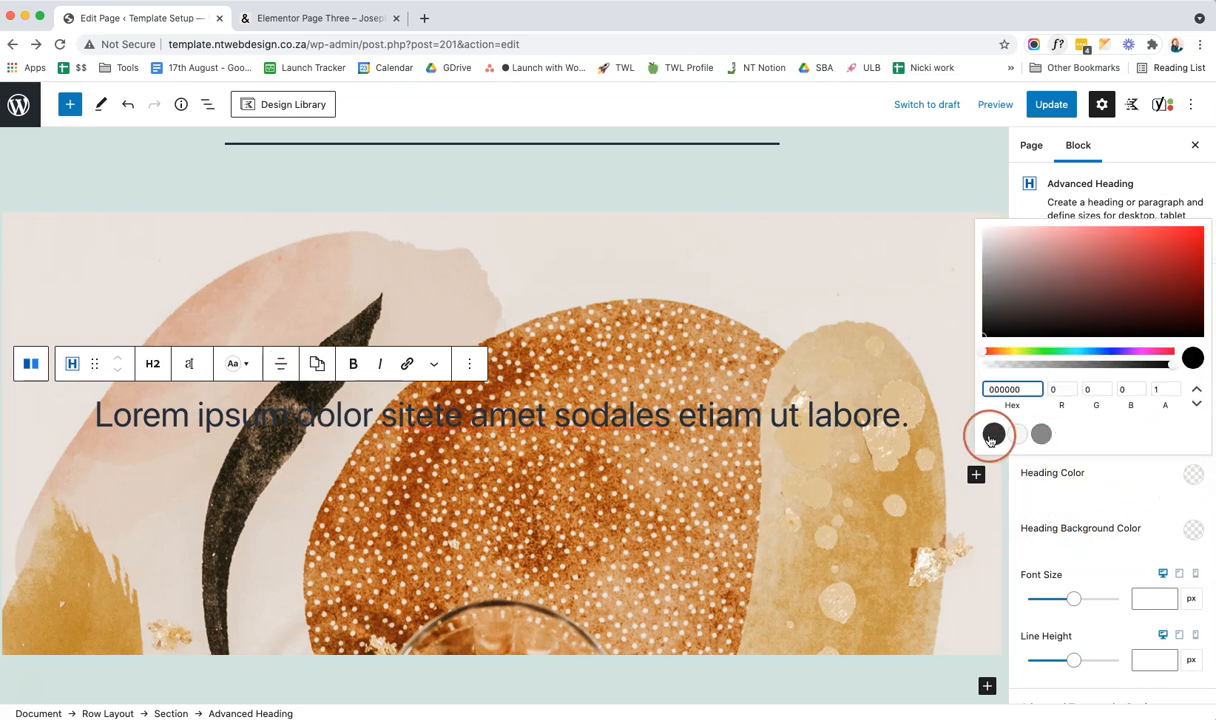
{"action": "left_click", "coordinate": [1099, 500]}
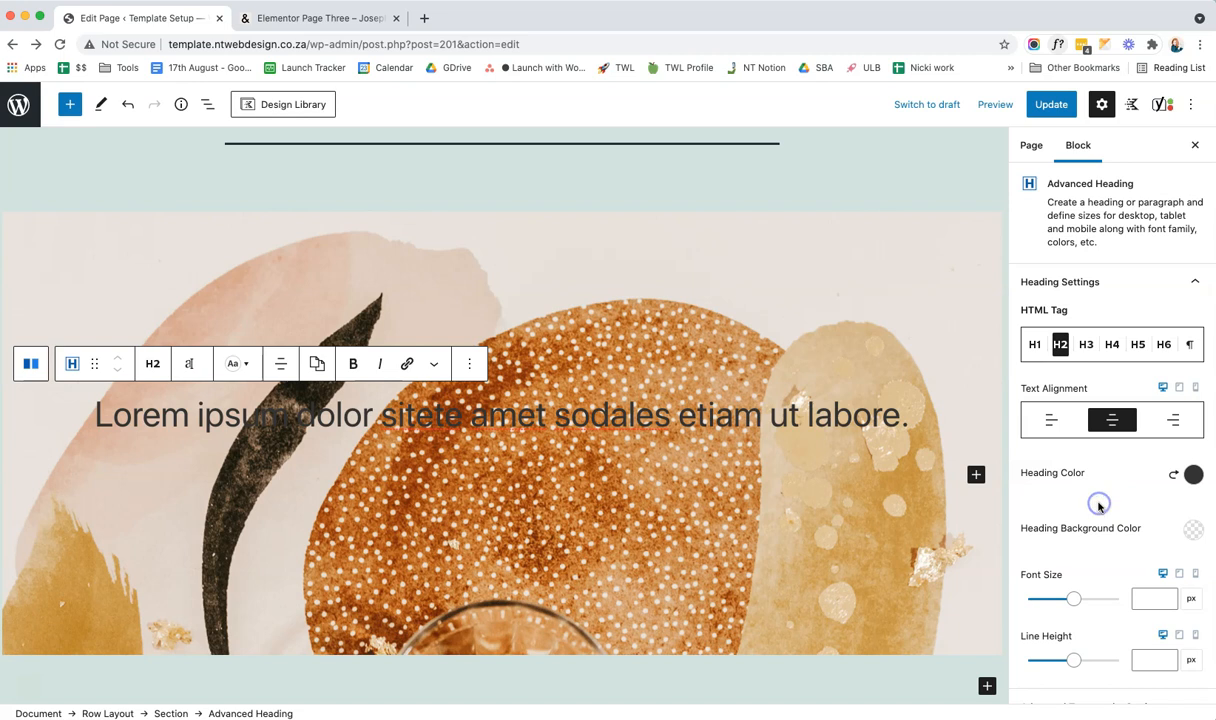
- Set the hero heading's background colour to white, hex ffffff
{"action": "left_click", "coordinate": [1195, 536]}
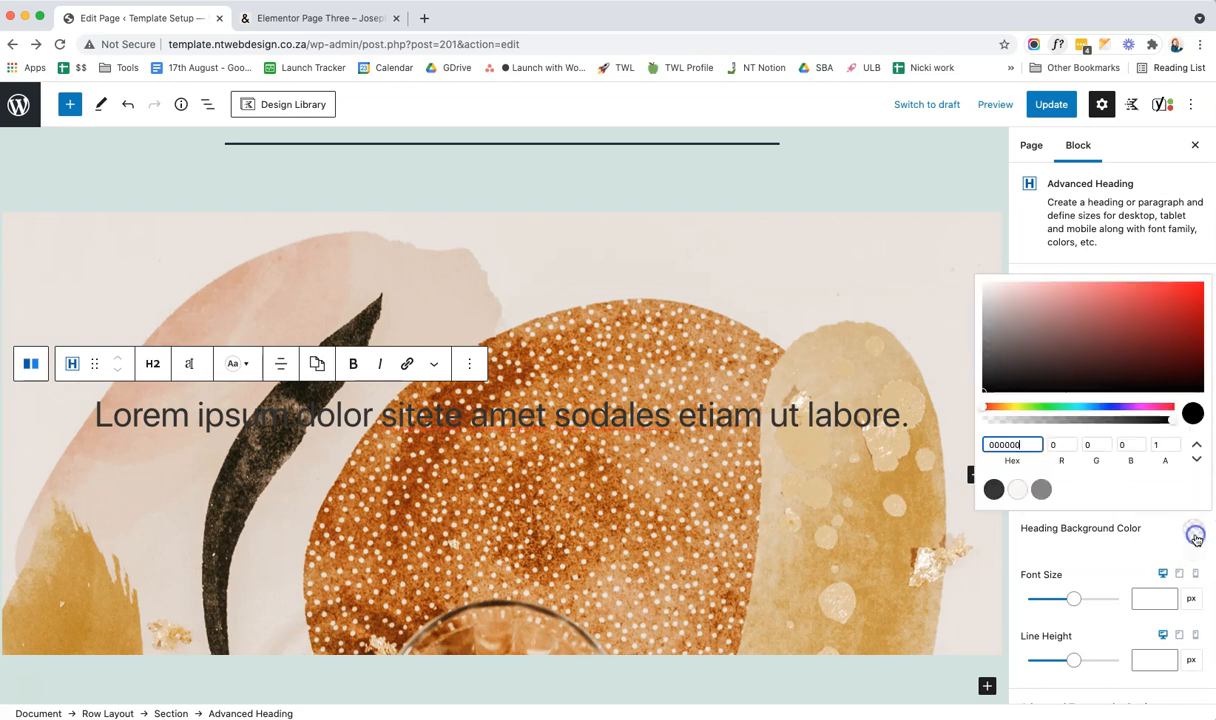
{"action": "left_click", "coordinate": [1012, 444]}
{"action": "type", "text": "ffffff"}
{"action": "left_click", "coordinate": [1125, 537]}
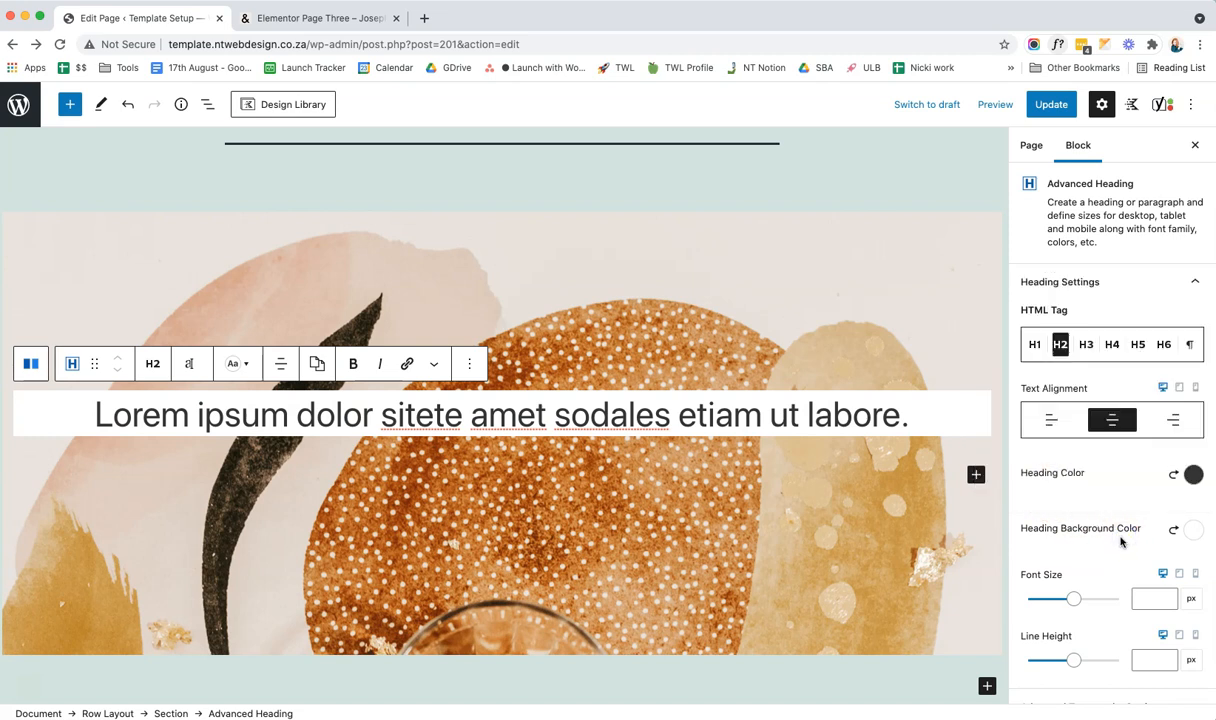
- Set the hero heading's font family to Jost in the advanced typography settings
{"action": "scroll", "coordinate": [1121, 541], "scroll_direction": "down", "scroll_amount": 4}
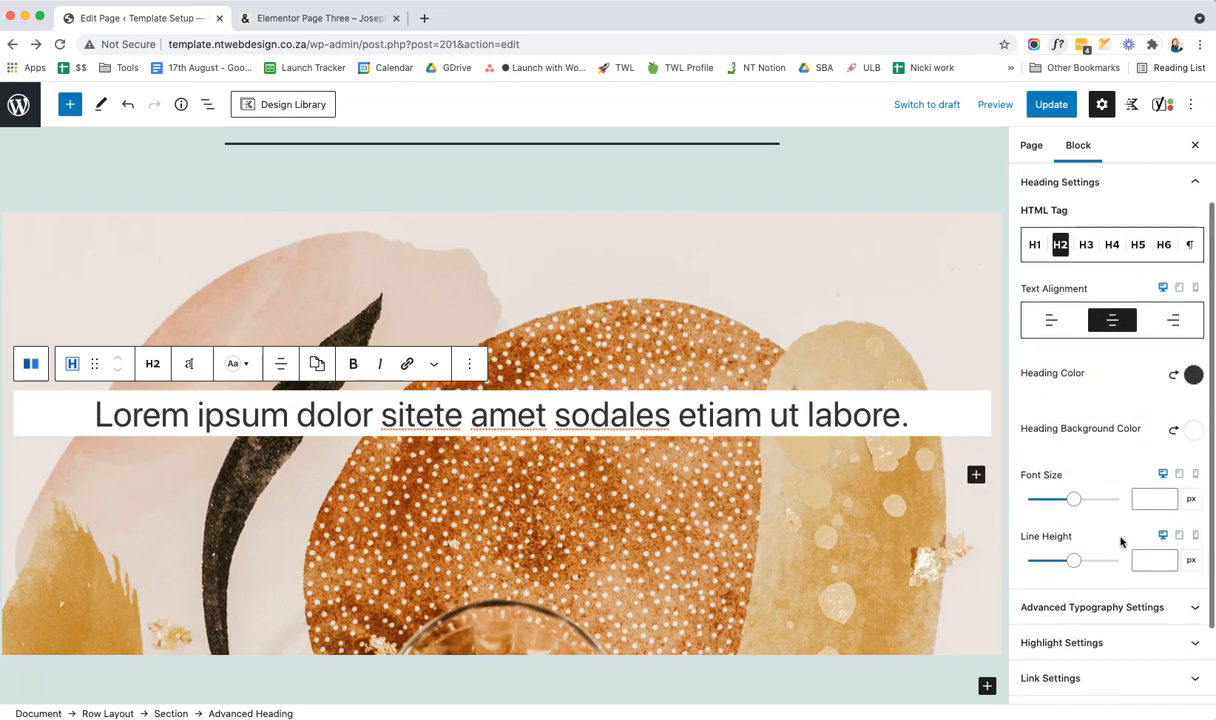
{"action": "left_click", "coordinate": [1080, 568]}
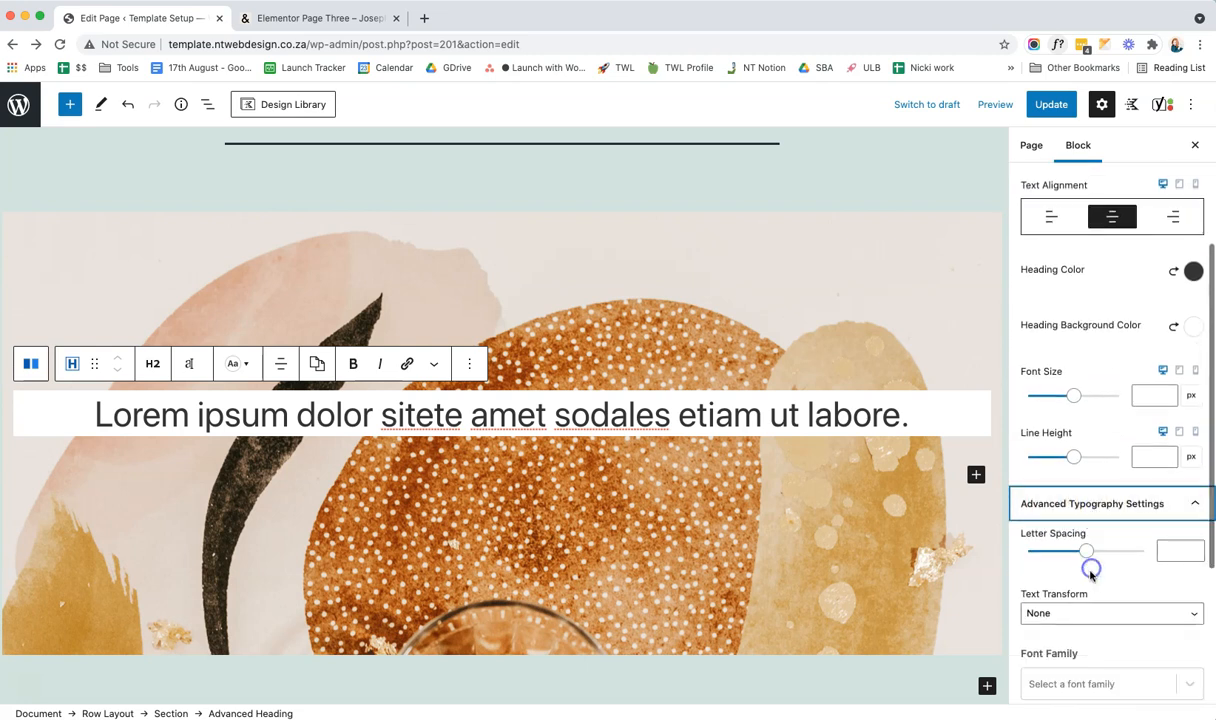
{"action": "scroll", "coordinate": [1091, 576], "scroll_direction": "down", "scroll_amount": 1}
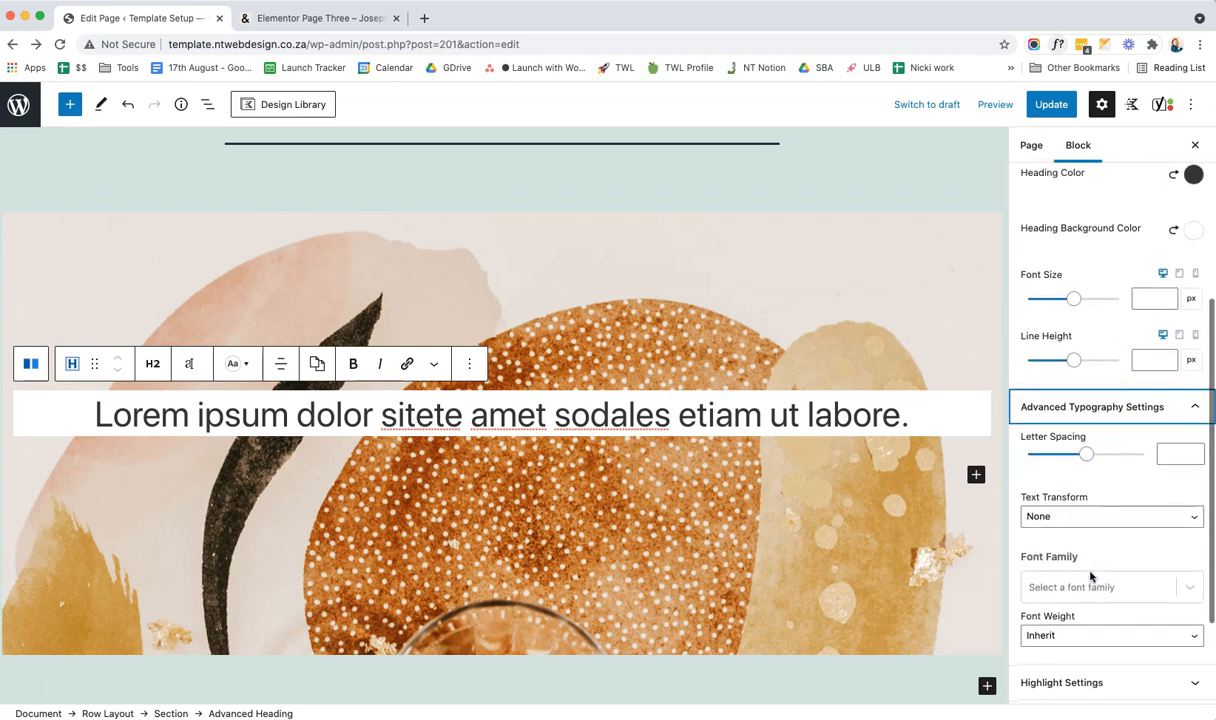
{"action": "left_click", "coordinate": [1187, 589]}
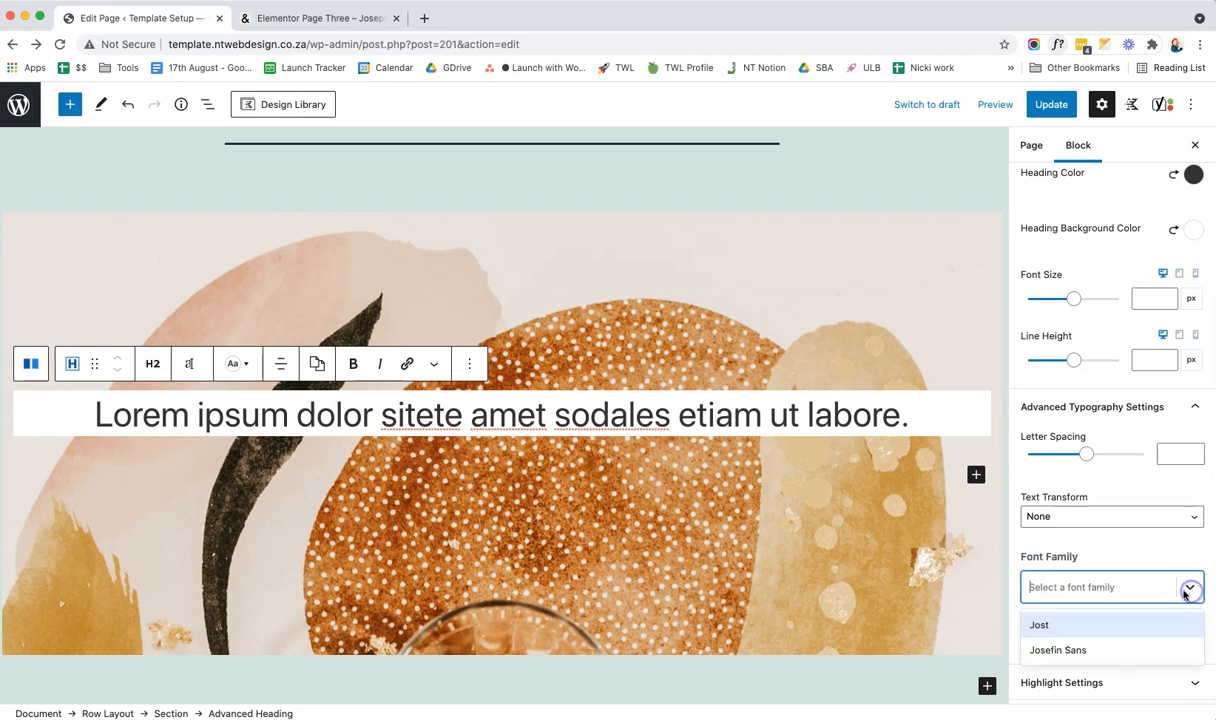
{"action": "left_click", "coordinate": [1095, 628]}
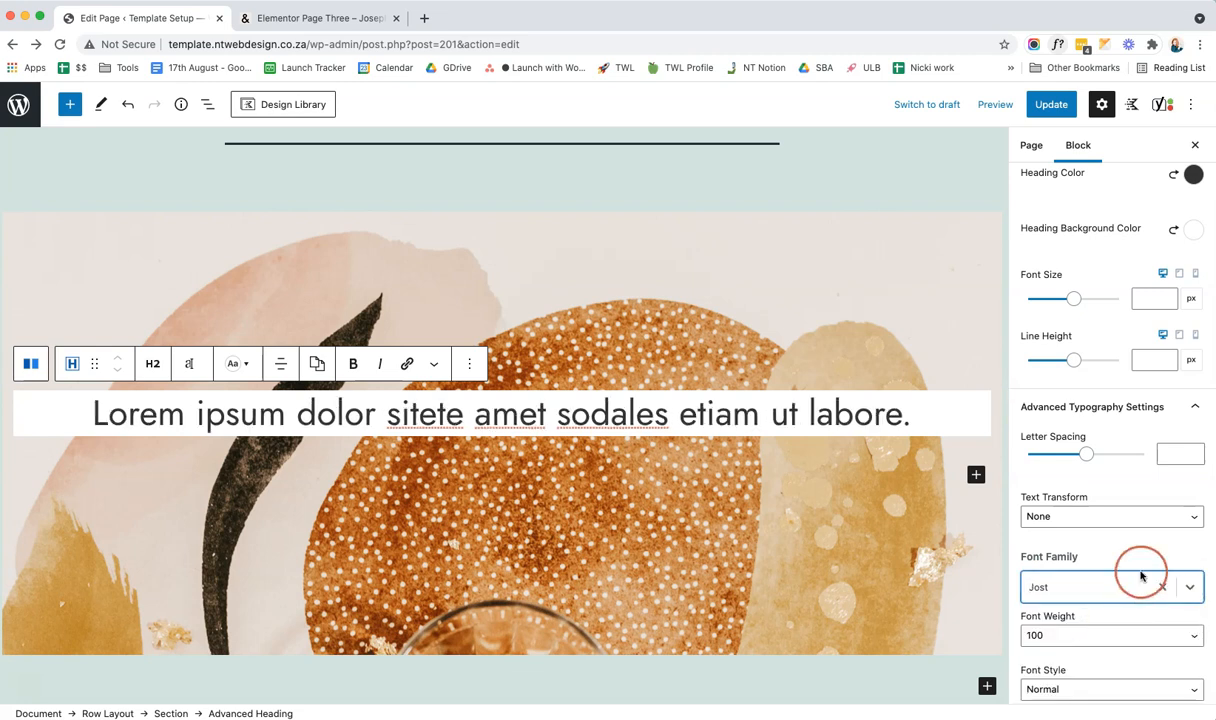
{"action": "left_click", "coordinate": [1187, 590]}
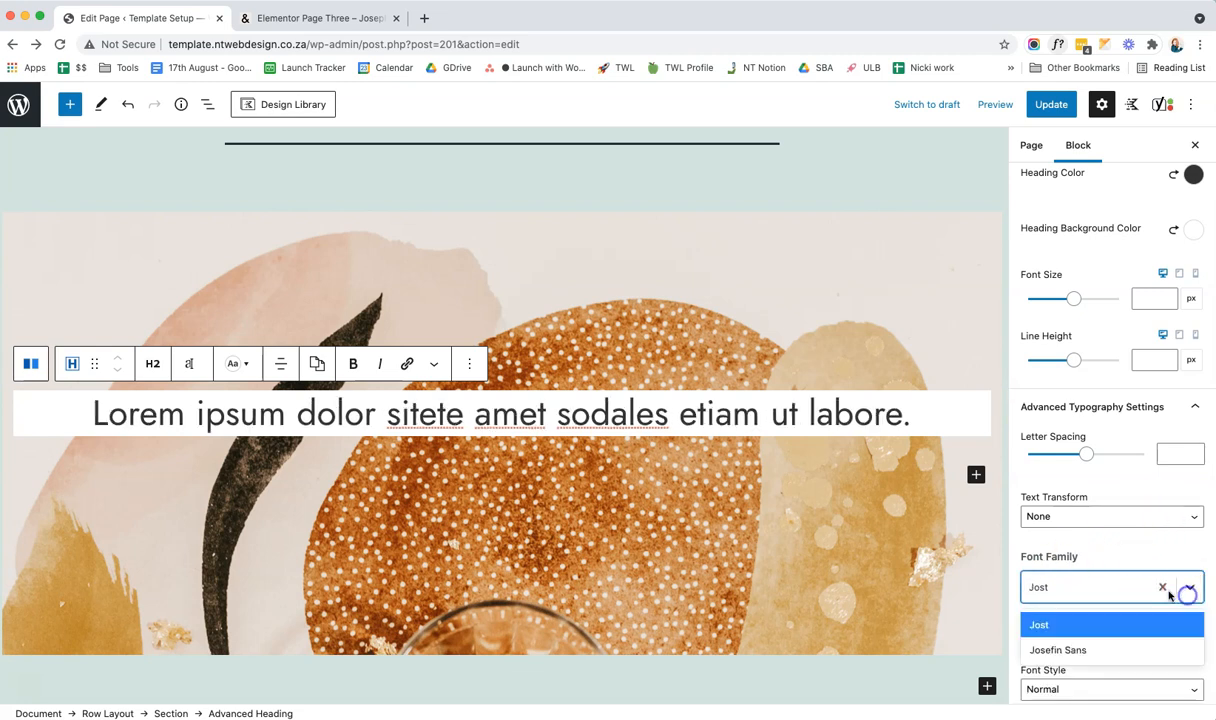
{"action": "left_click", "coordinate": [1113, 562]}
{"action": "scroll", "coordinate": [1113, 565], "scroll_direction": "down", "scroll_amount": 1}
{"action": "scroll", "coordinate": [1112, 570], "scroll_direction": "down", "scroll_amount": 6}
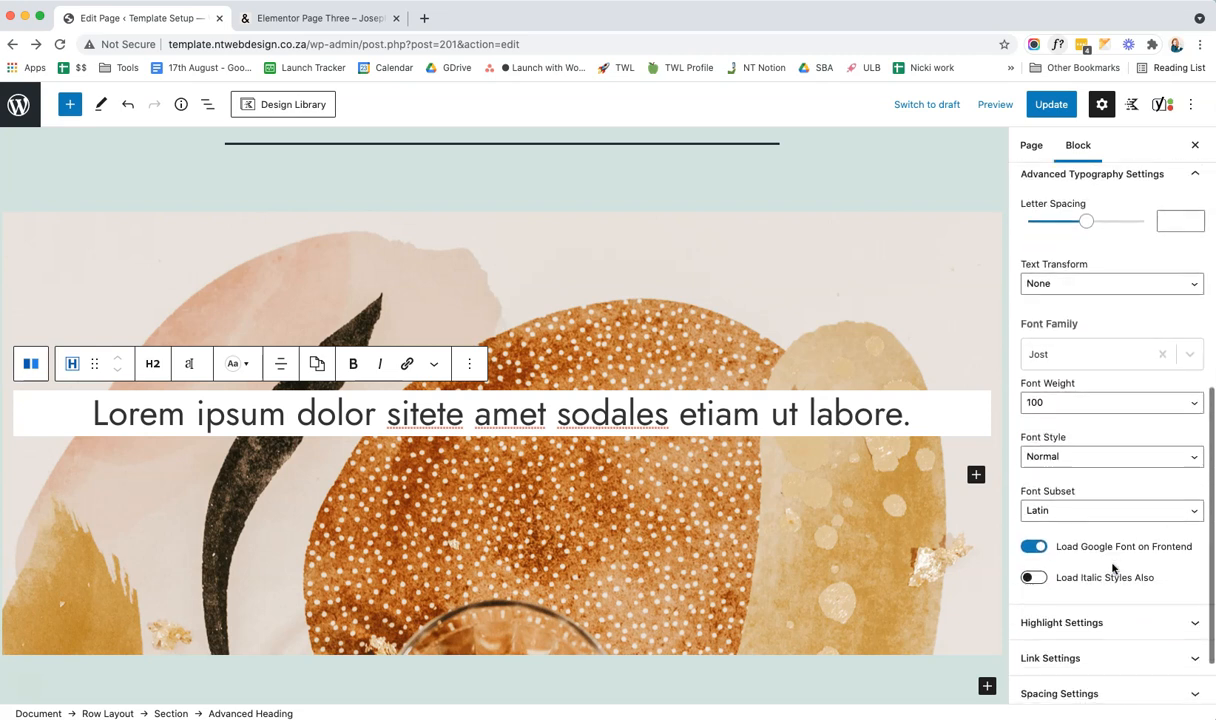
{"action": "scroll", "coordinate": [870, 478], "scroll_direction": "up", "scroll_amount": 1}
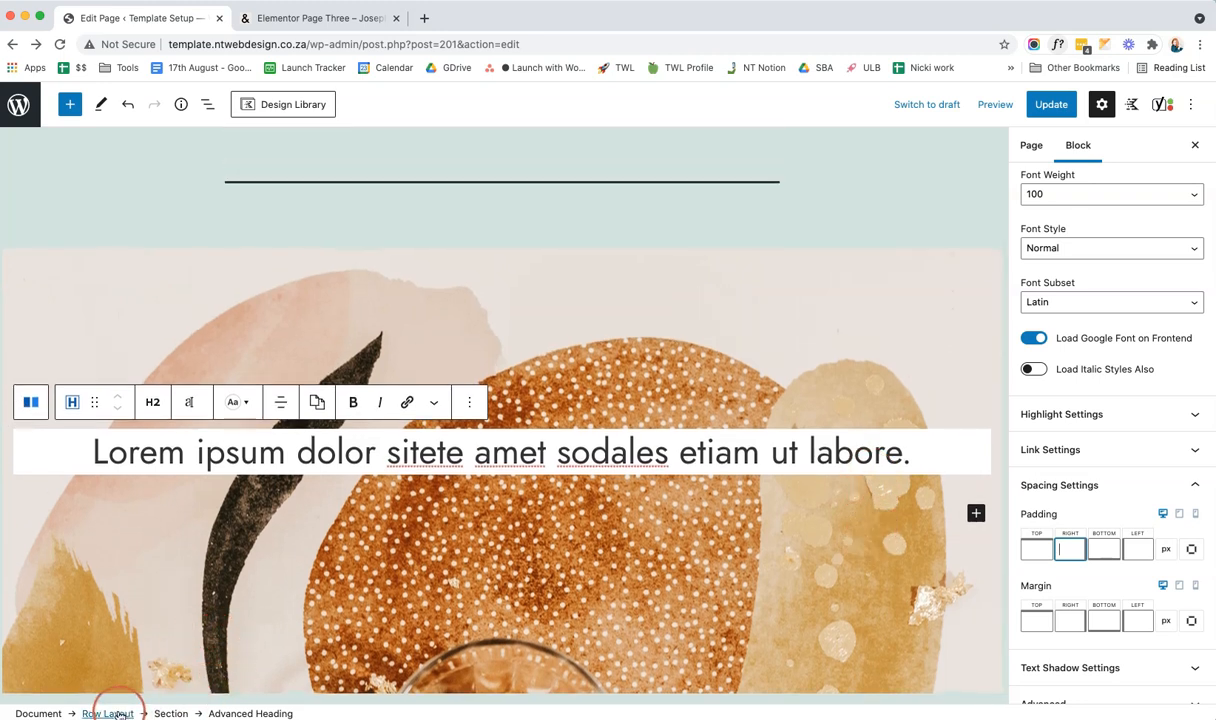
- Limit the hero row's custom content max width to 691 px in its structure settings
{"action": "left_click", "coordinate": [108, 713]}
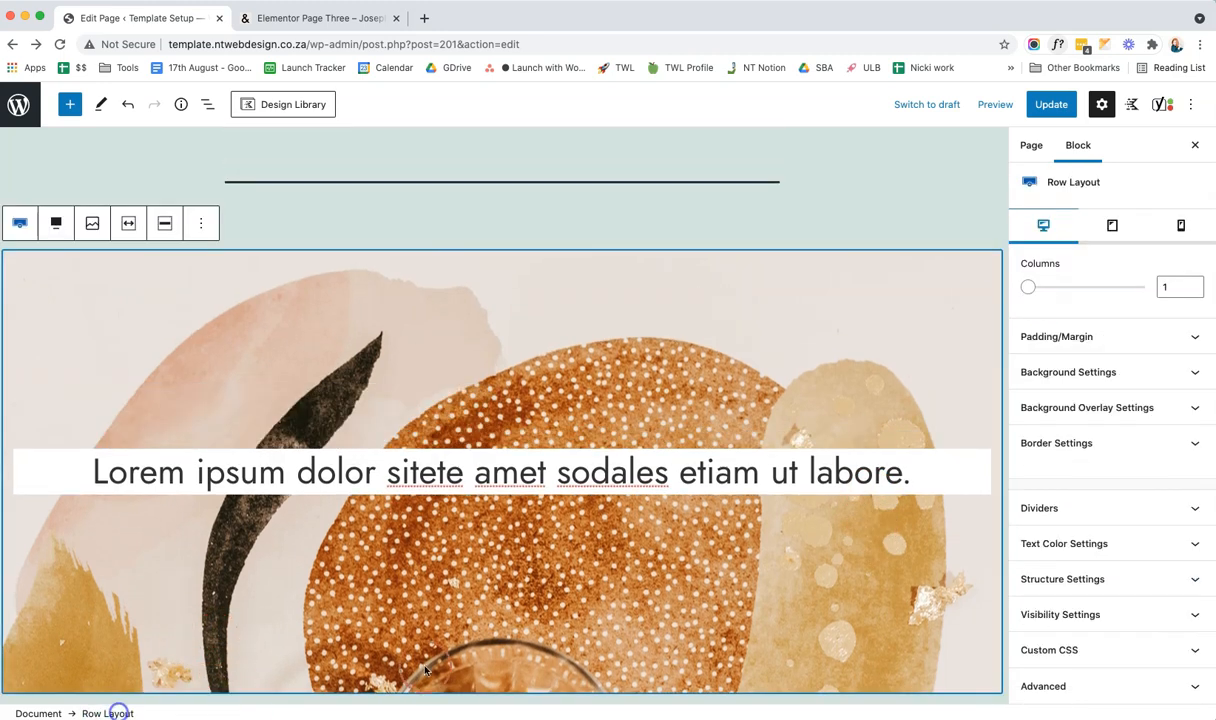
{"action": "left_click", "coordinate": [1148, 581]}
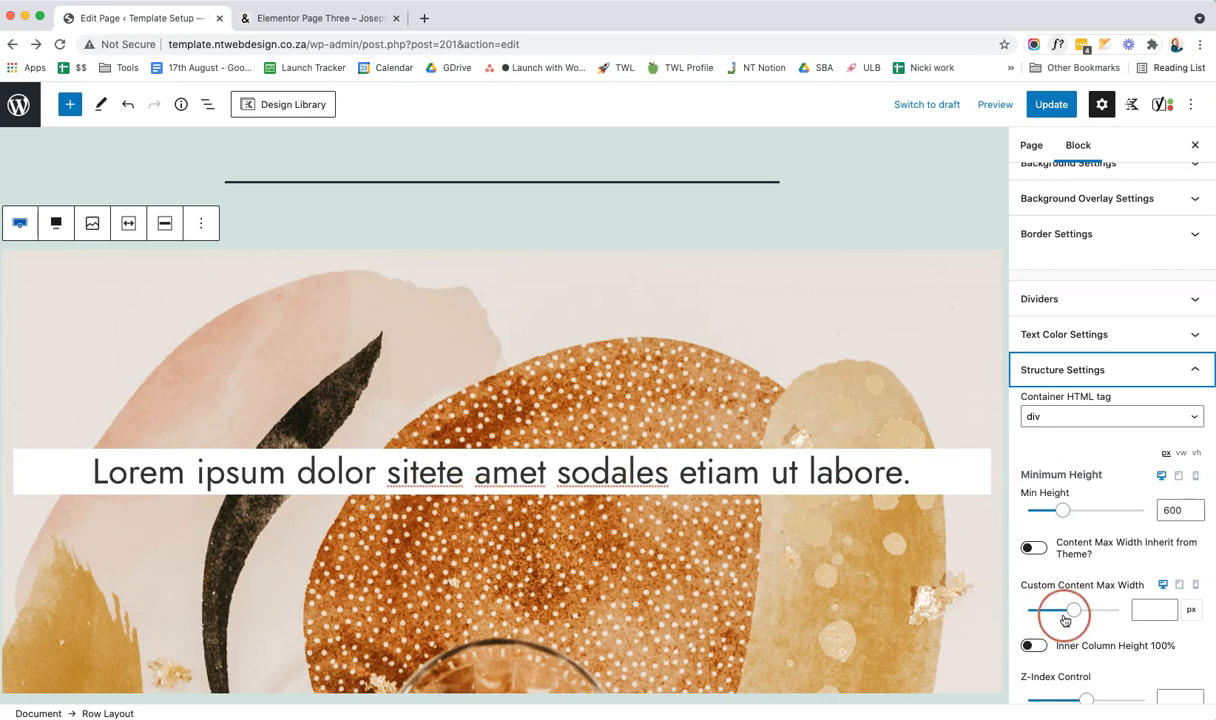
{"action": "left_click_drag", "start_coordinate": [1073, 618], "coordinate": [1059, 617]}
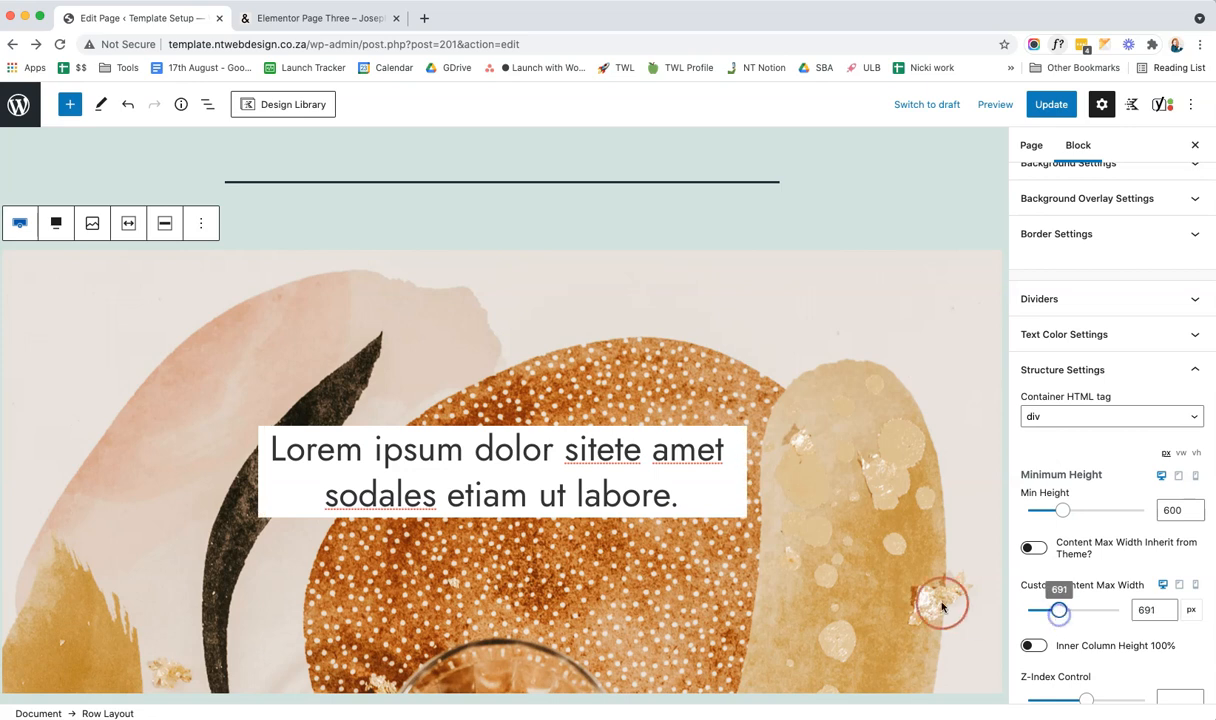
- Preview the Template Page in a new tab and check how the hero row looks
{"action": "left_click", "coordinate": [992, 106]}
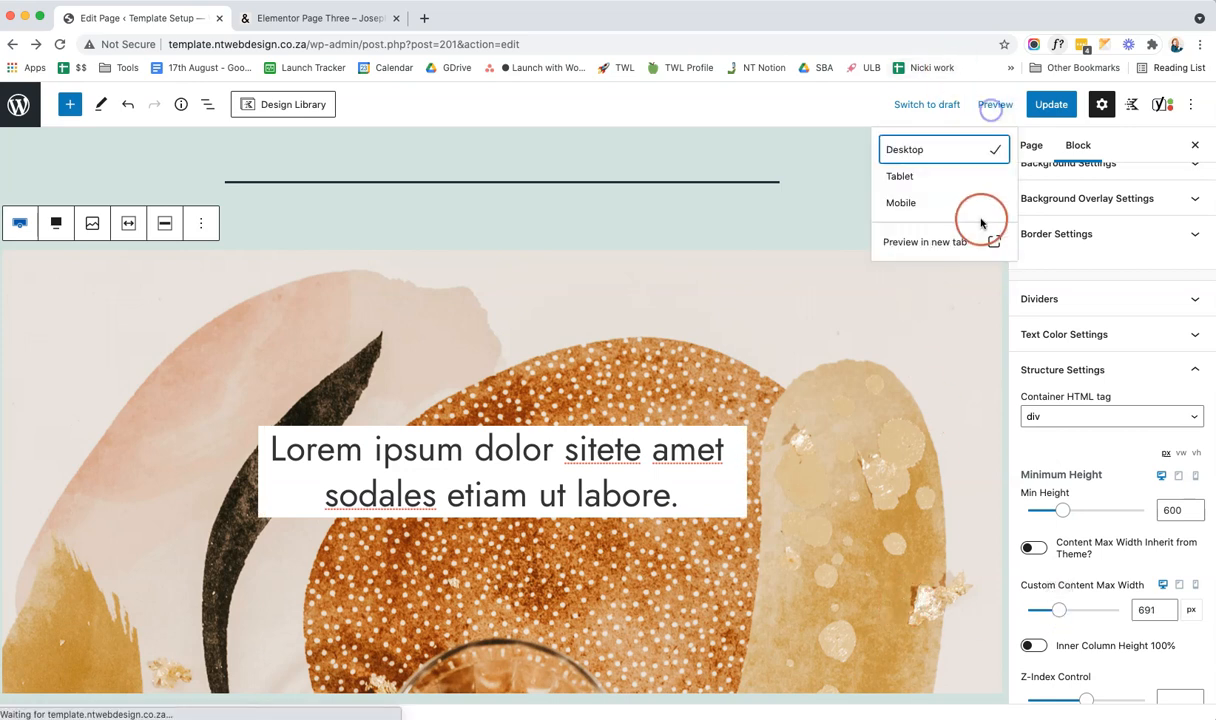
{"action": "left_click", "coordinate": [982, 241]}
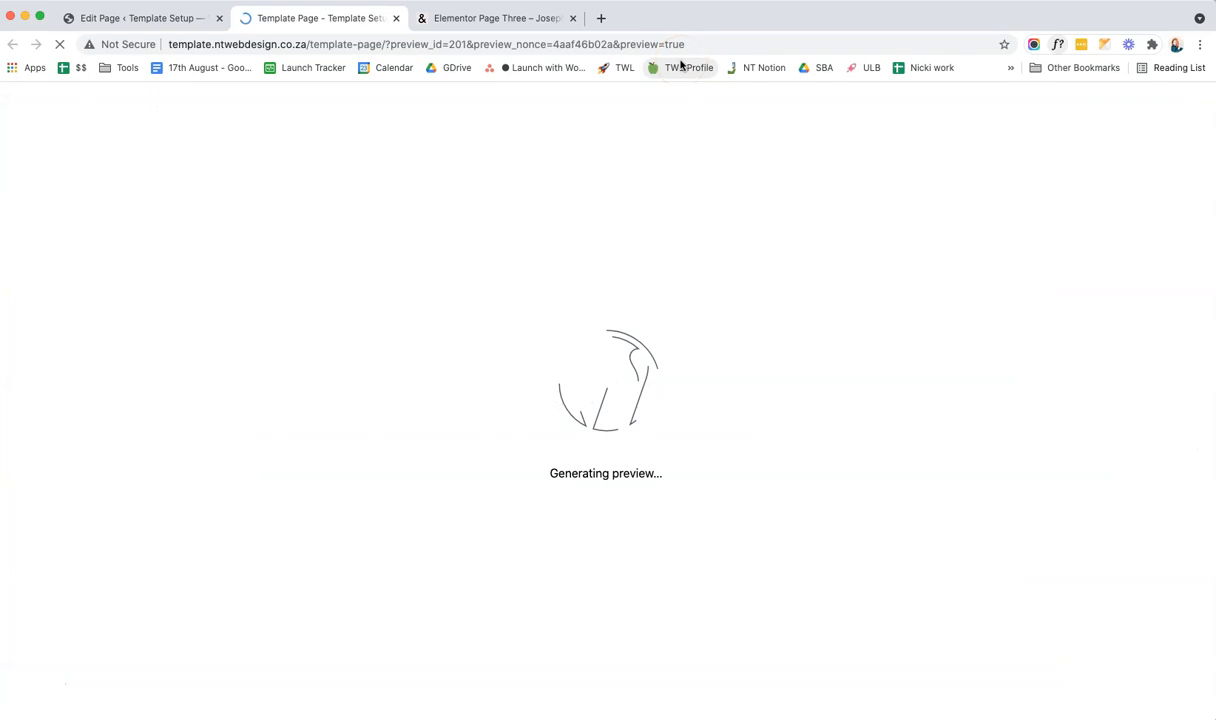
{"action": "scroll", "coordinate": [706, 255], "scroll_direction": "down", "scroll_amount": 2}
{"action": "scroll", "coordinate": [706, 257], "scroll_direction": "up", "scroll_amount": 1}
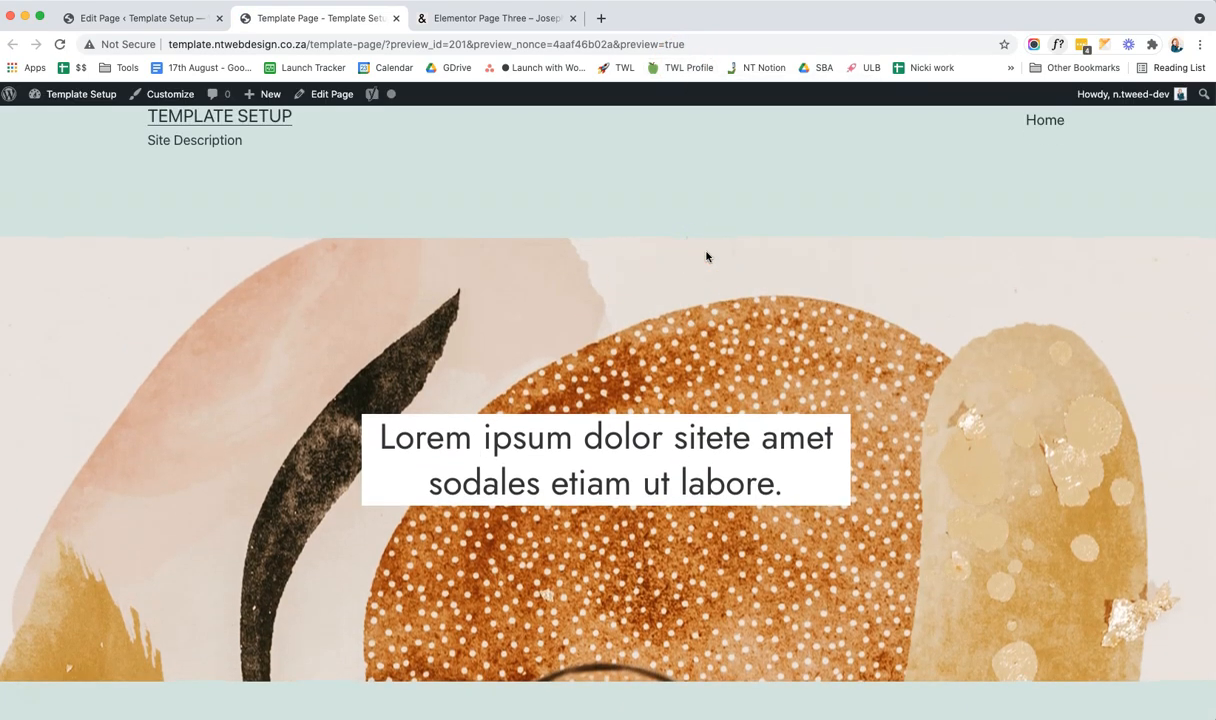
- Examine the numbered three-column section below the hero on the Josephine demo page
{"action": "left_click", "coordinate": [466, 22]}
{"action": "scroll", "coordinate": [801, 424], "scroll_direction": "down", "scroll_amount": 2}
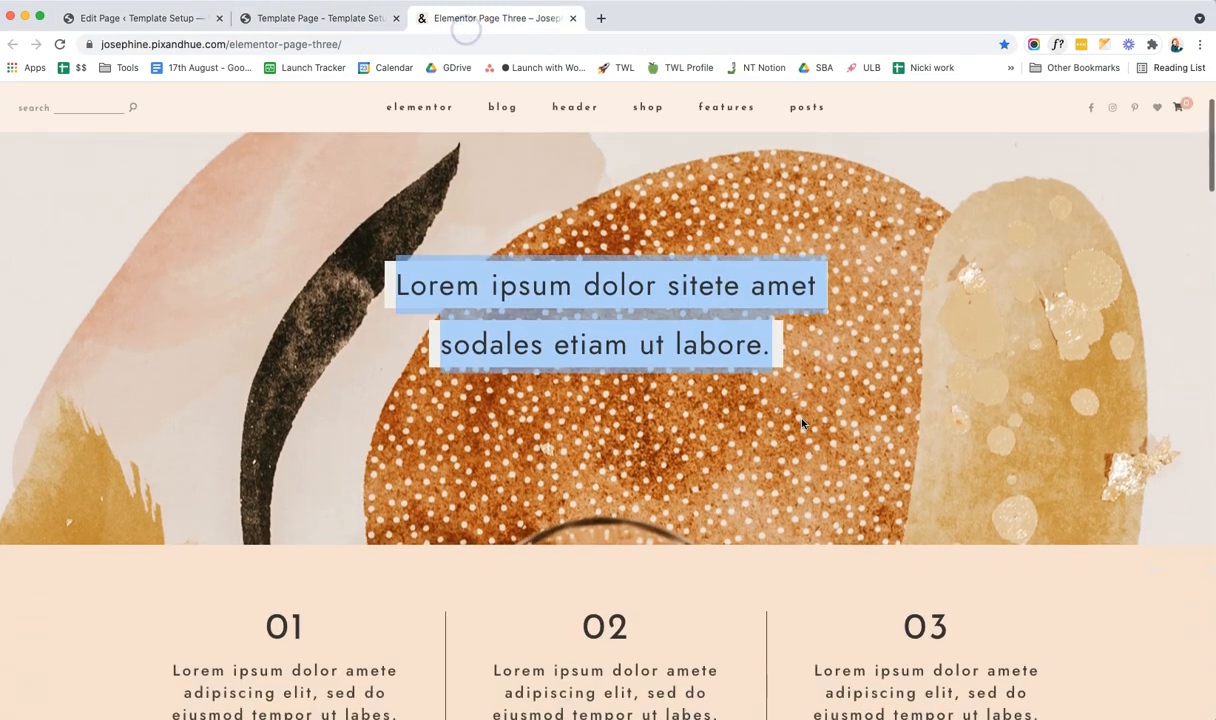
{"action": "scroll", "coordinate": [801, 424], "scroll_direction": "down", "scroll_amount": 3}
{"action": "left_click", "coordinate": [776, 413]}
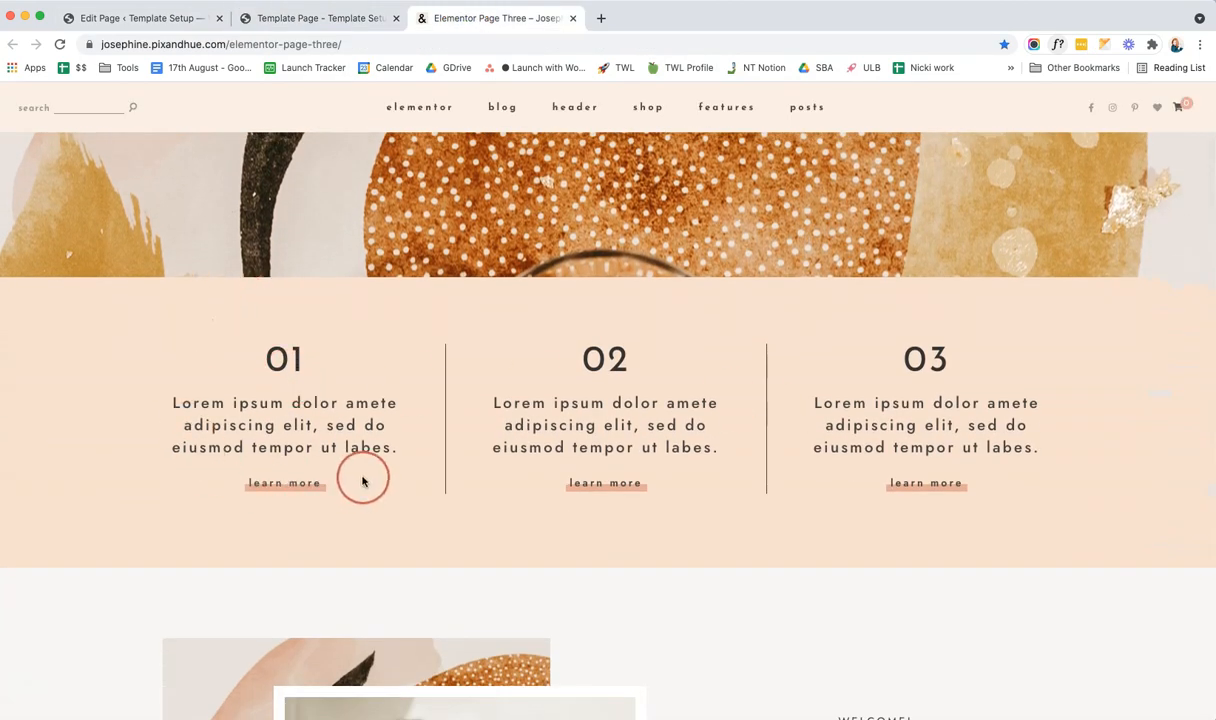
{"action": "left_click_drag", "start_coordinate": [172, 401], "coordinate": [396, 446]}
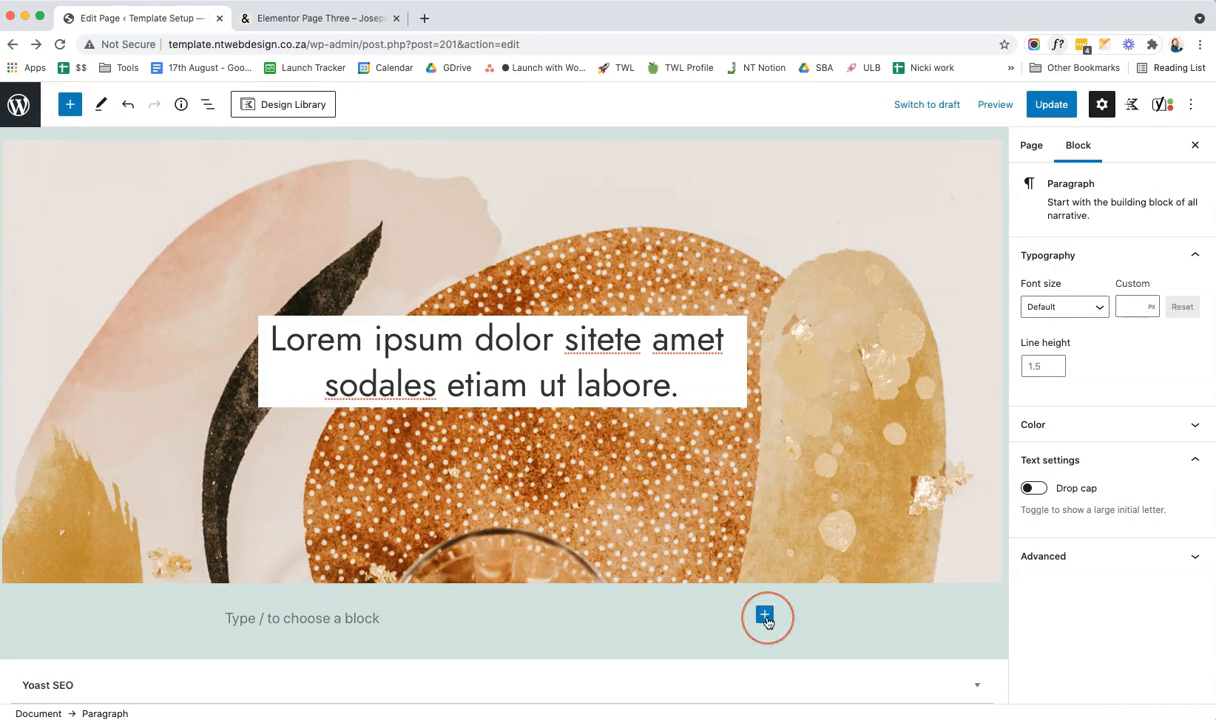
- Add a Row Layout with three equal columns below the hero row and make it full width
{"action": "left_click", "coordinate": [765, 617]}
{"action": "left_click", "coordinate": [893, 428]}
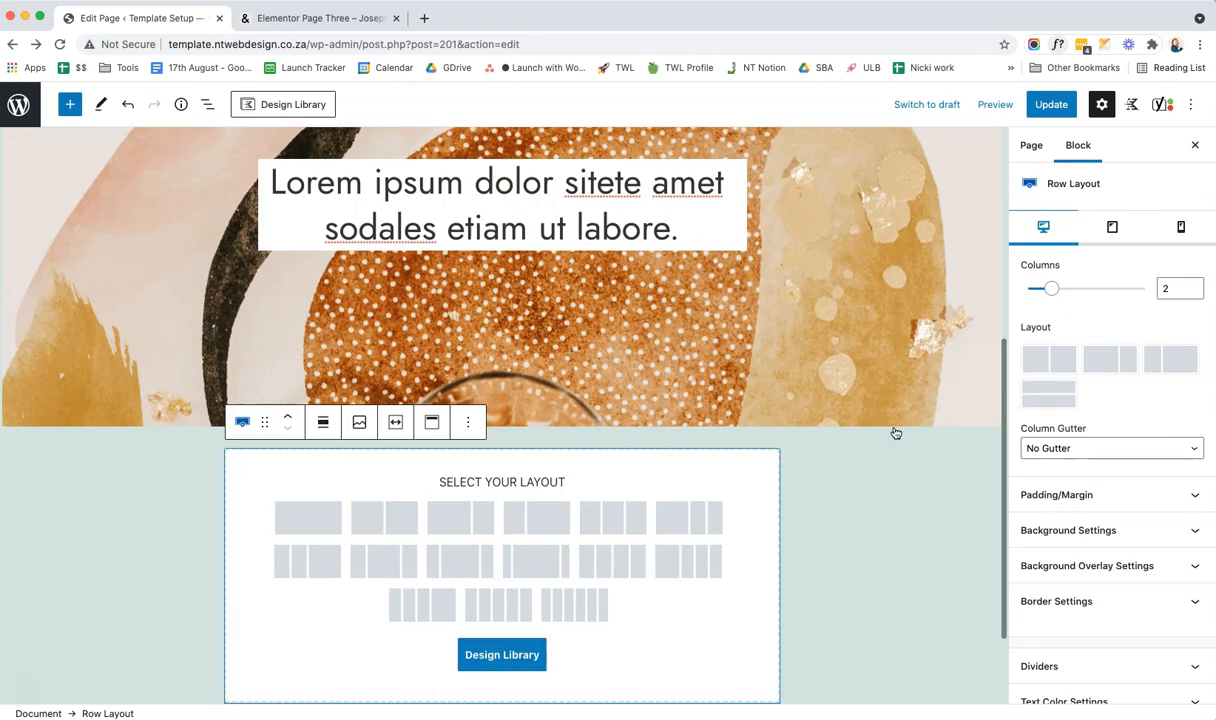
{"action": "left_click", "coordinate": [634, 527]}
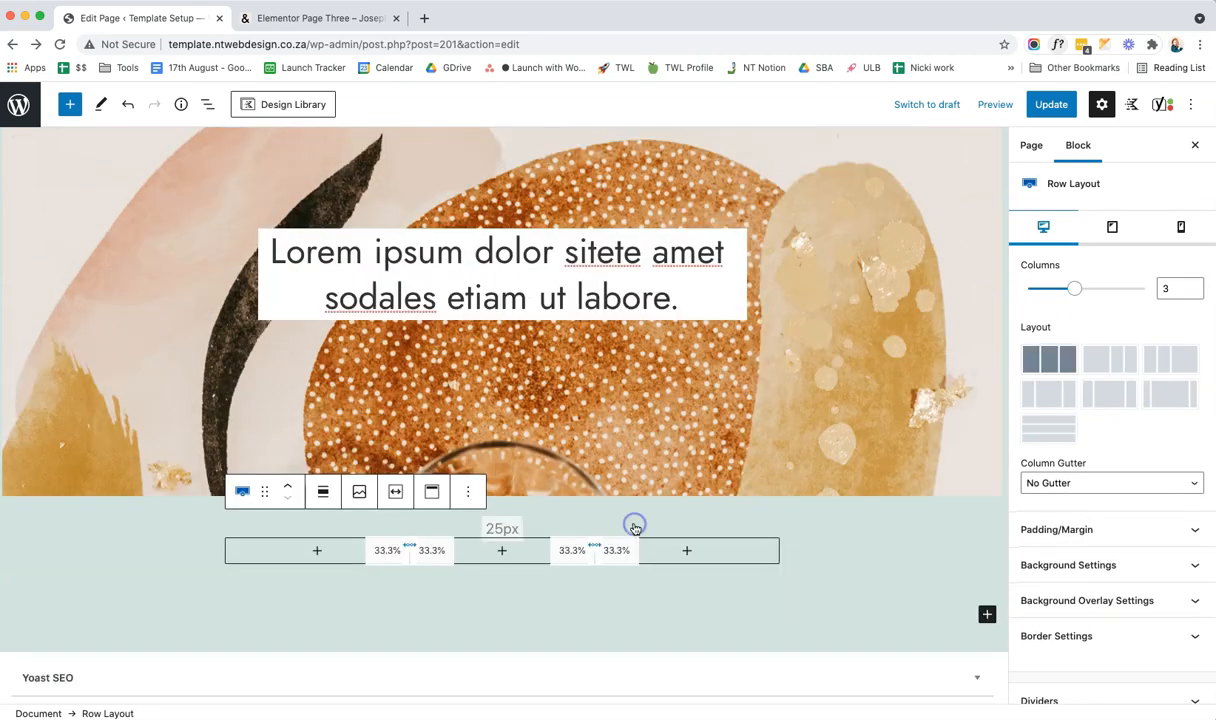
{"action": "left_click", "coordinate": [323, 491]}
{"action": "left_click", "coordinate": [349, 592]}
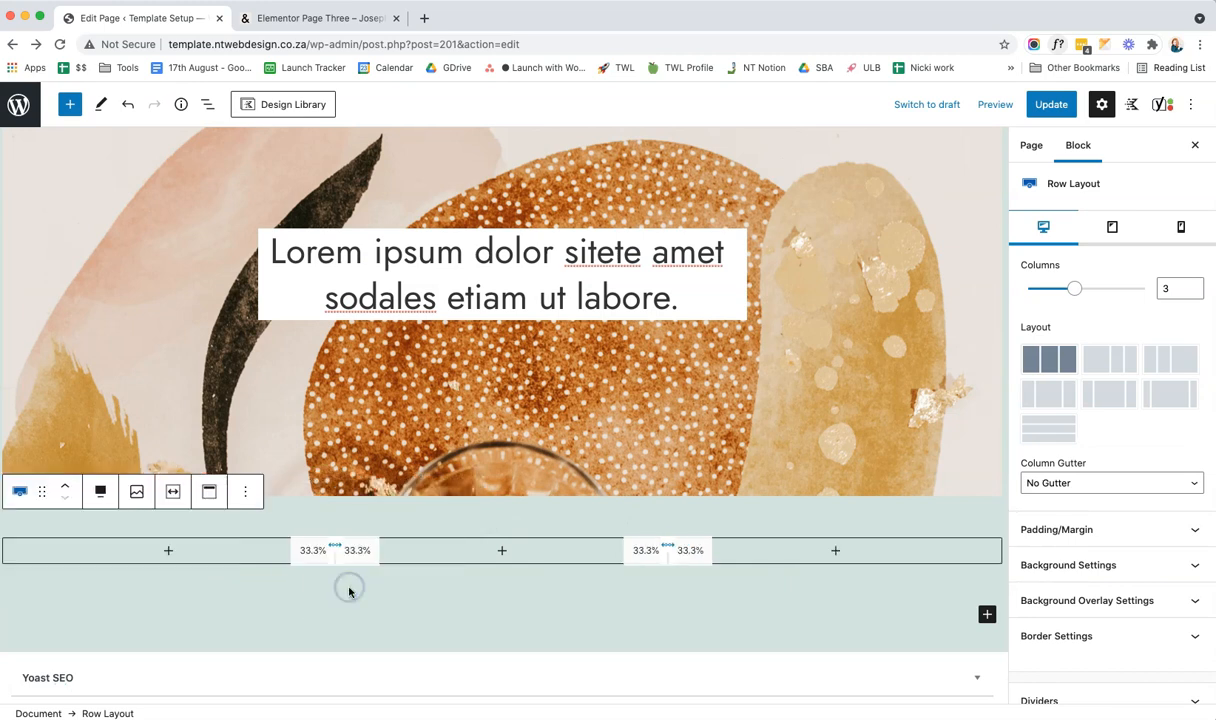
{"action": "left_click", "coordinate": [349, 590]}
- Open the three-column row's background color picker and copy #F6E0CE from the "Colours for Kadence Blocks Template" note in the Notes app
{"action": "left_click", "coordinate": [1049, 422]}
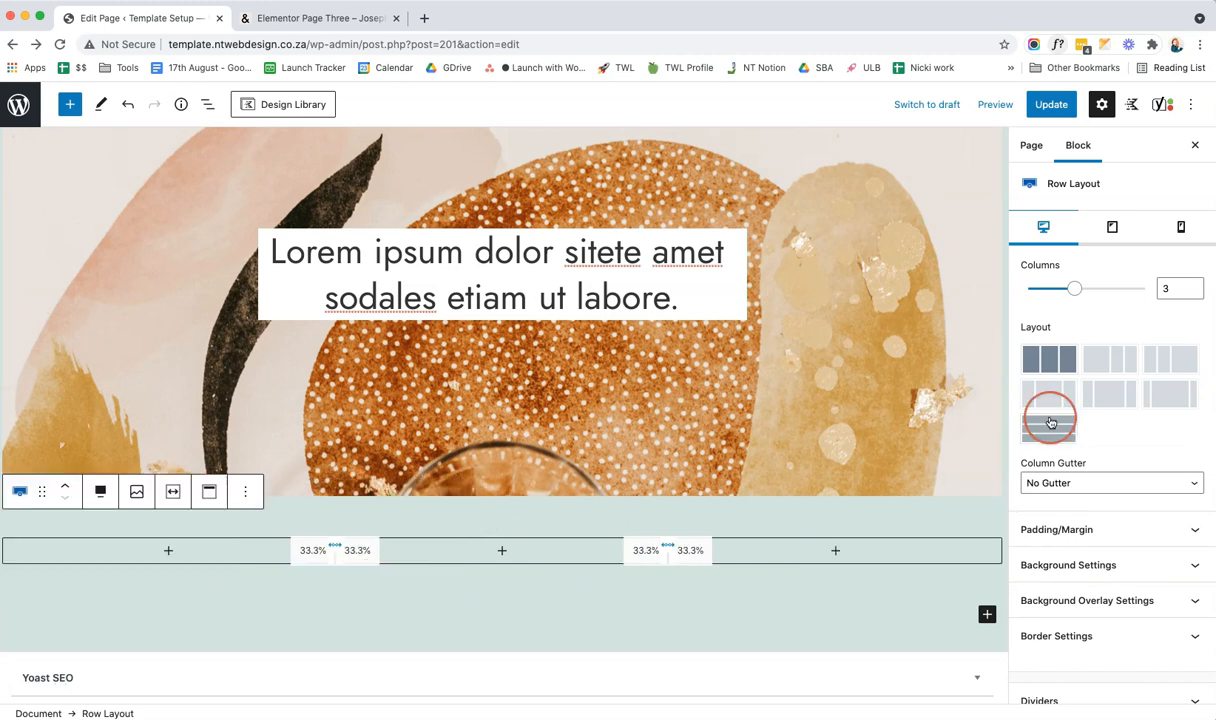
{"action": "left_click", "coordinate": [1127, 424]}
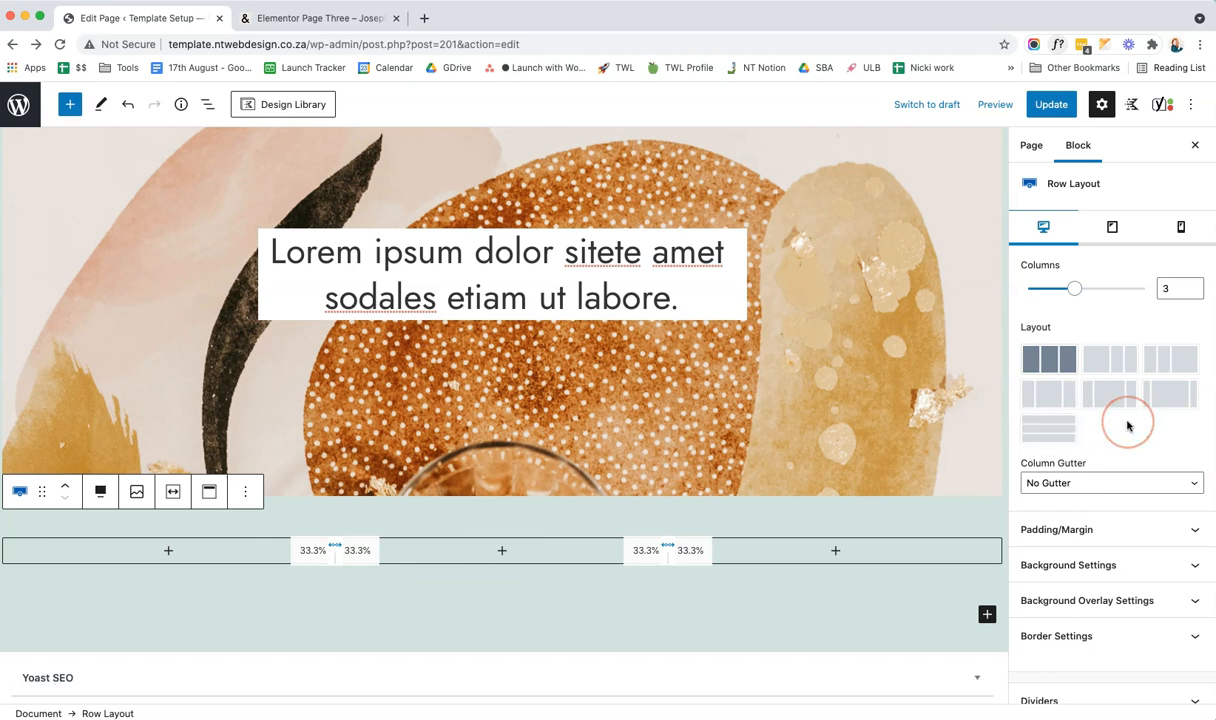
{"action": "scroll", "coordinate": [1127, 426], "scroll_direction": "down", "scroll_amount": 1}
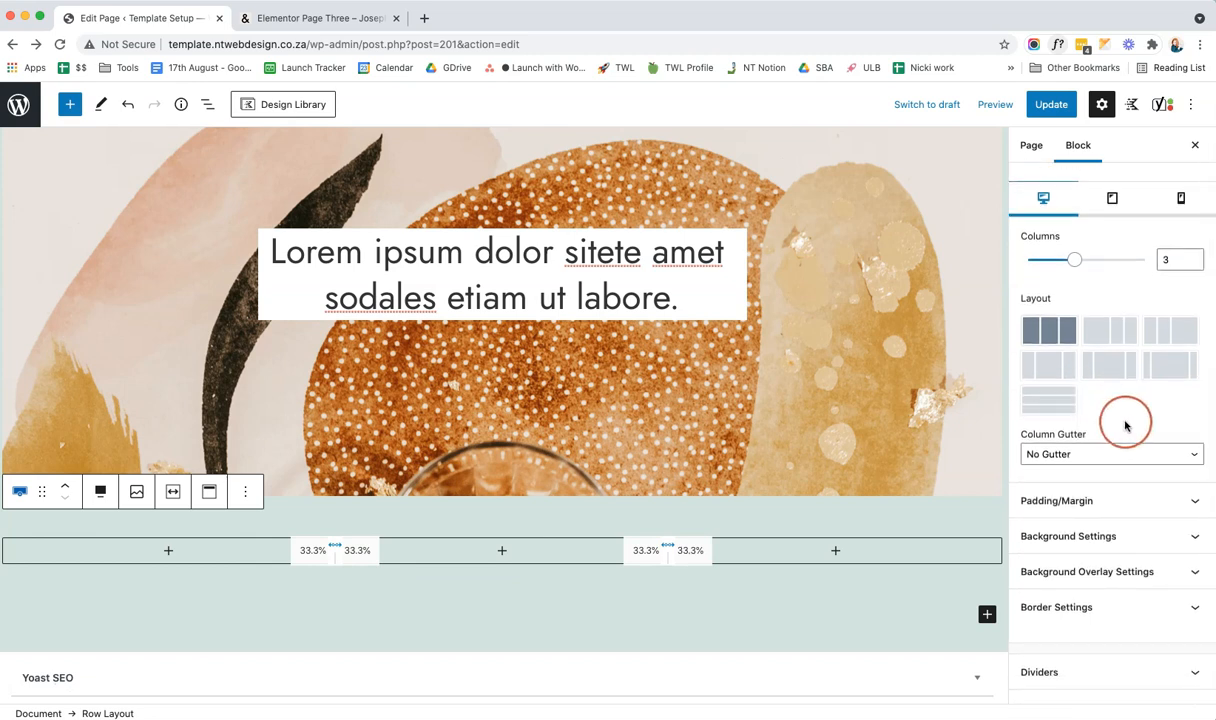
{"action": "left_click", "coordinate": [1114, 549]}
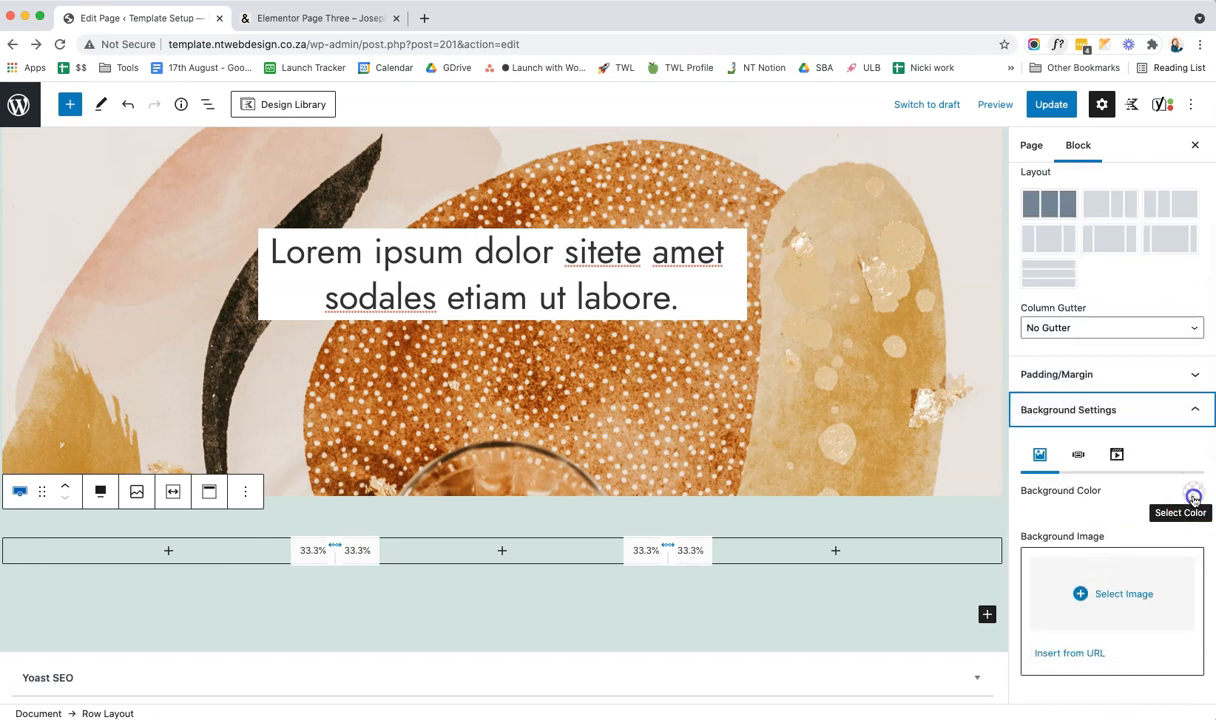
{"action": "left_click", "coordinate": [1193, 494]}
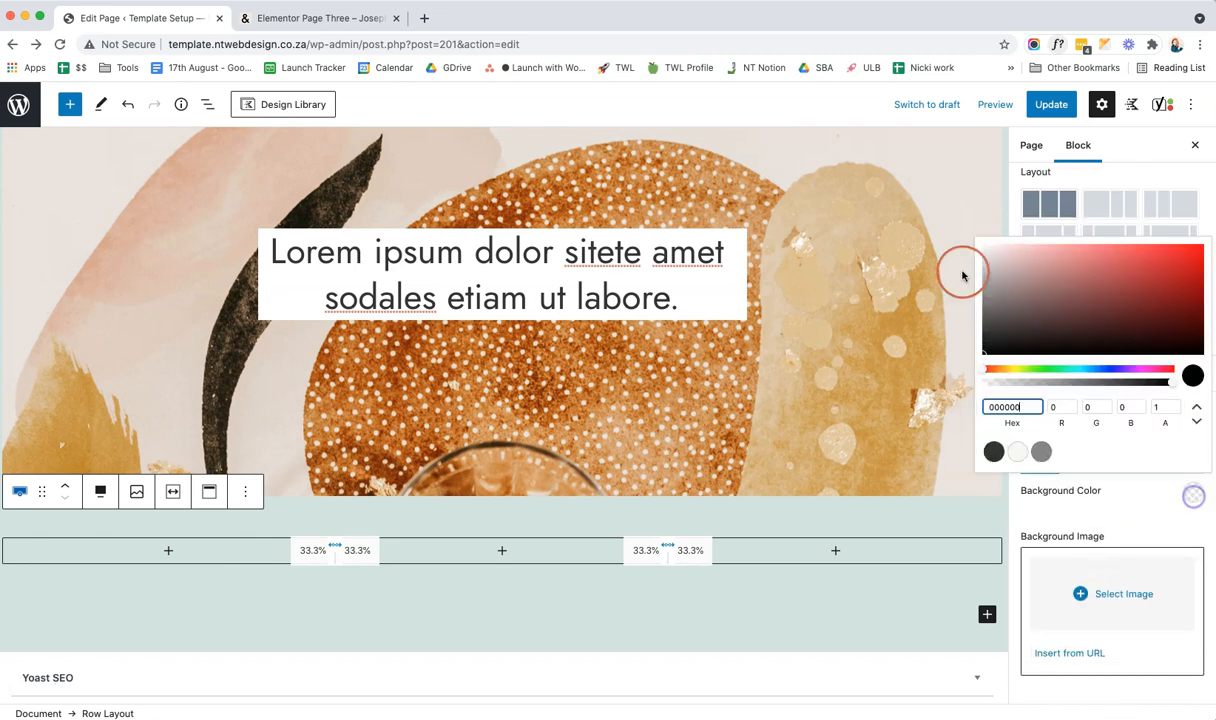
{"action": "left_click", "coordinate": [40, 694]}
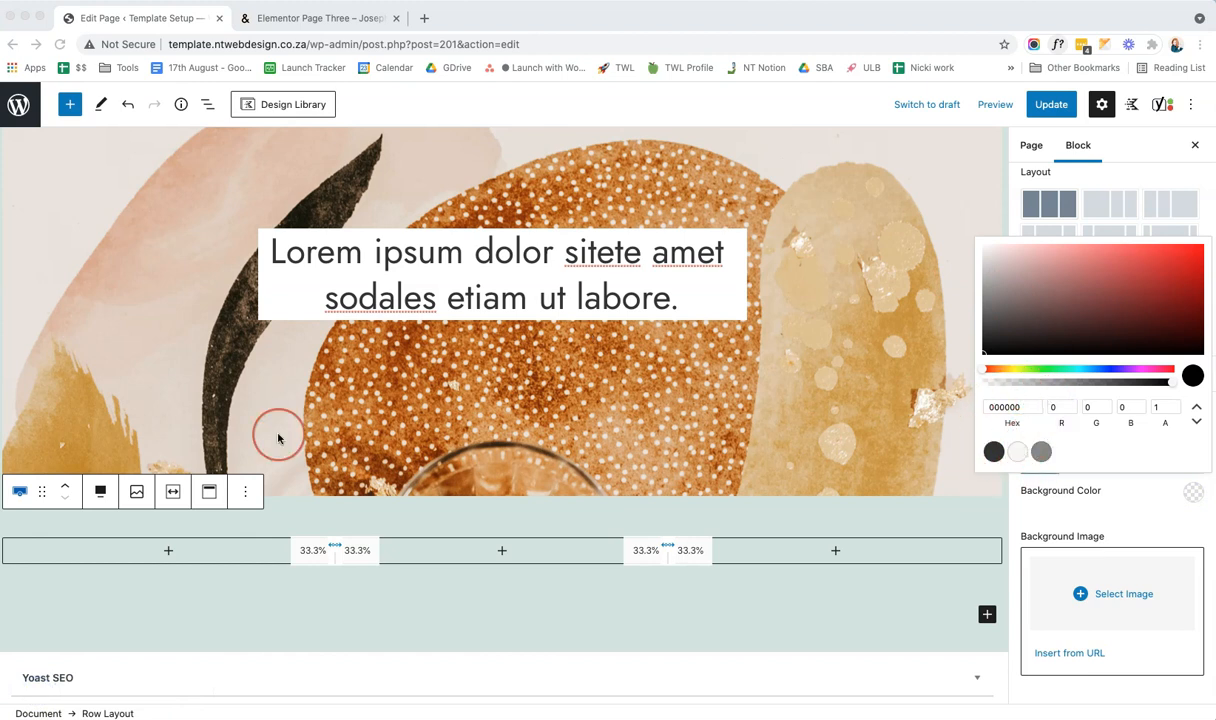
{"action": "key", "text": "super+Tab"}
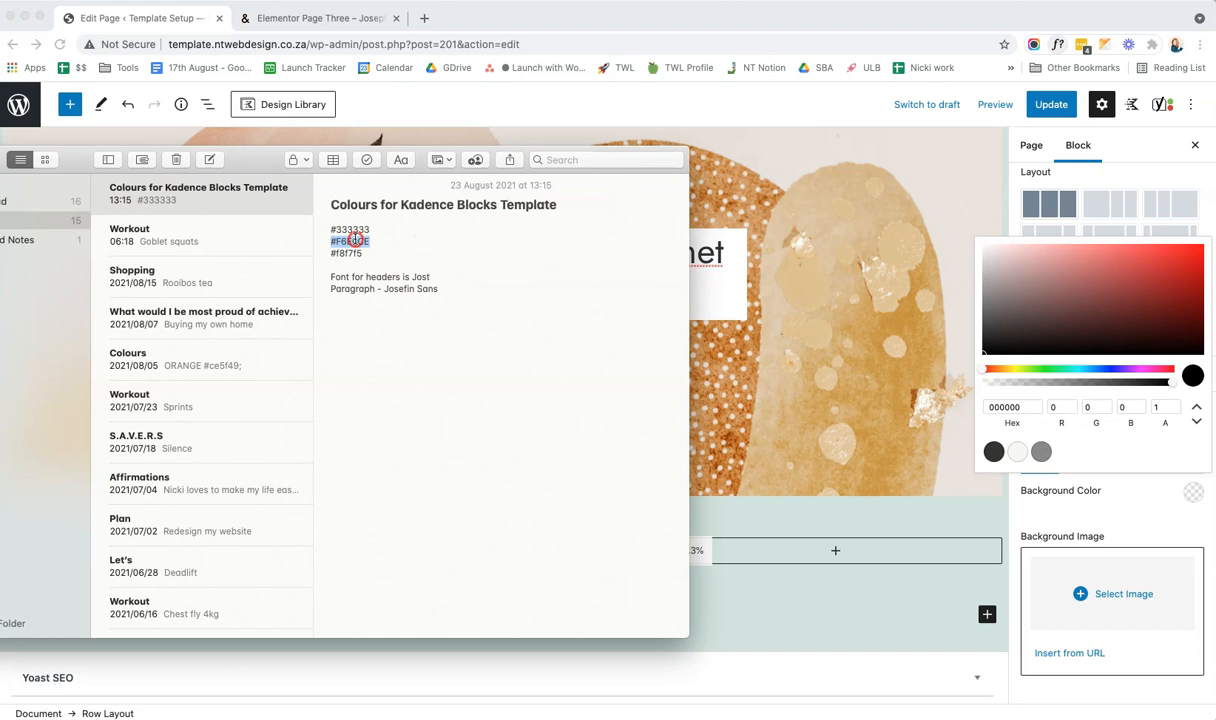
{"action": "right_click", "coordinate": [355, 241]}
{"action": "left_click", "coordinate": [383, 301]}
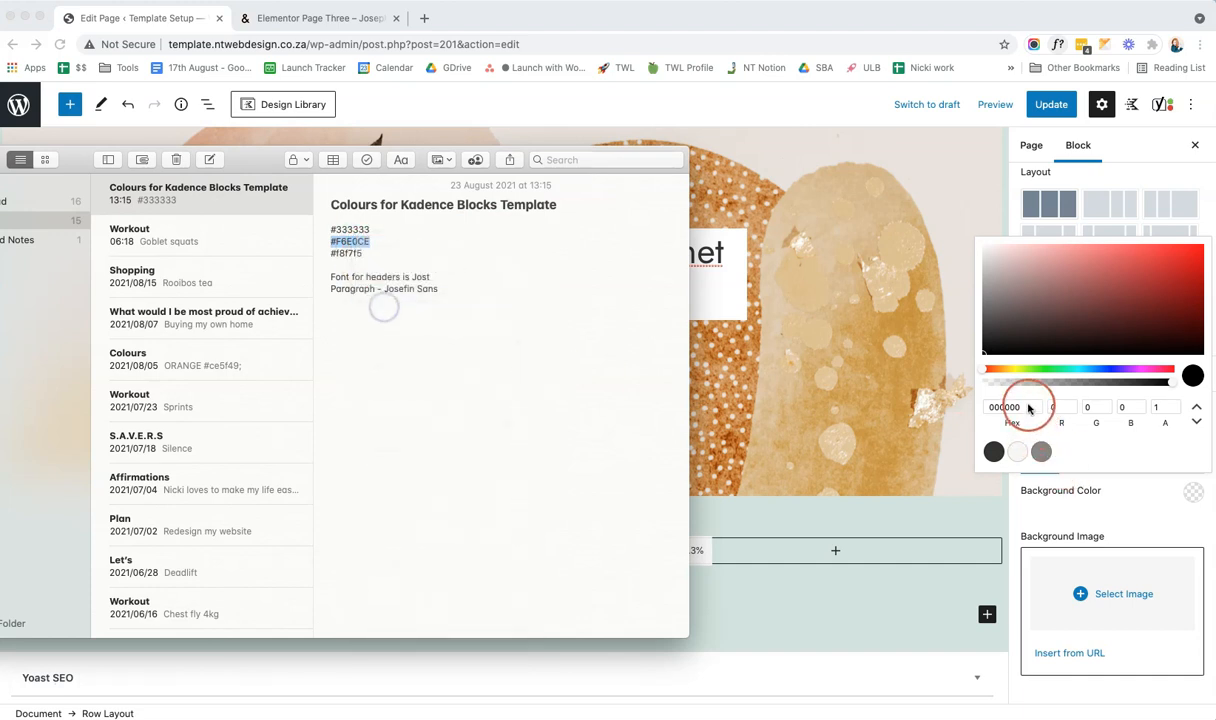
- Back in the page editor, paste F6E0CE as the hex value of the three-column row's background color
{"action": "left_click", "coordinate": [1021, 407]}
{"action": "right_click", "coordinate": [1010, 407]}
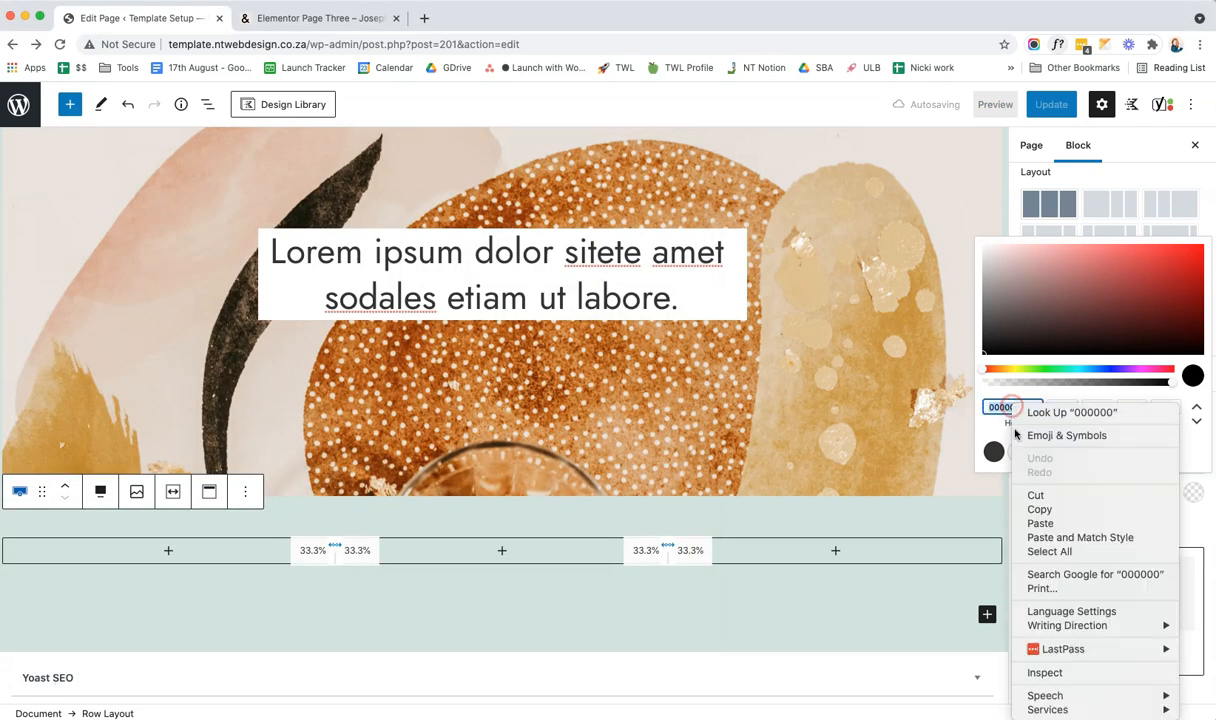
{"action": "left_click", "coordinate": [1058, 521]}
{"action": "left_click", "coordinate": [1153, 446]}
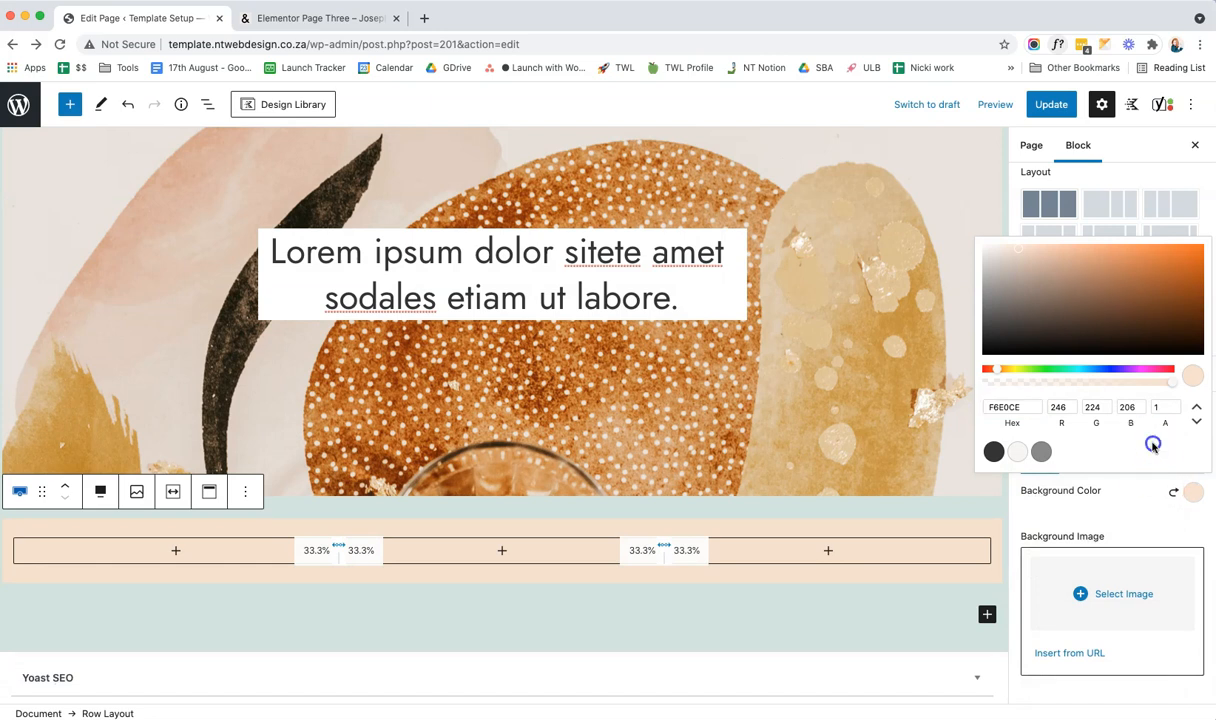
{"action": "left_click", "coordinate": [1137, 500]}
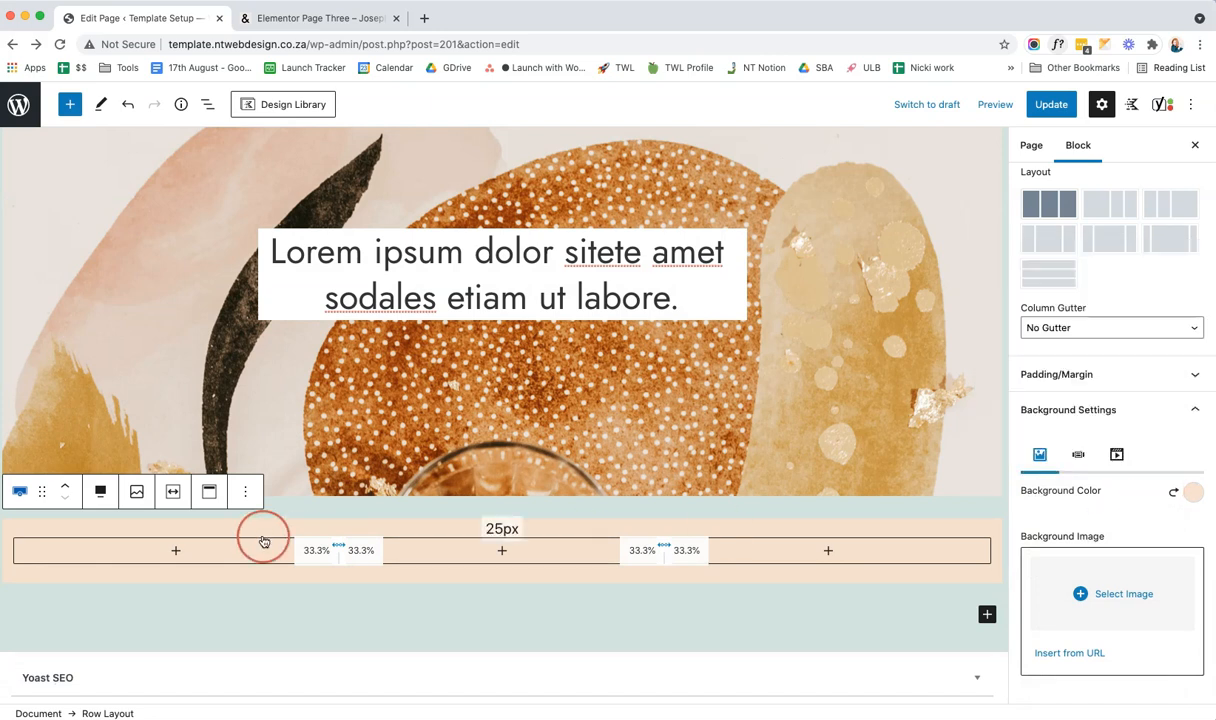
- Set the three-column row's vertical alignment to Align Middle and collapse its background settings
{"action": "left_click", "coordinate": [209, 491]}
{"action": "left_click", "coordinate": [238, 574]}
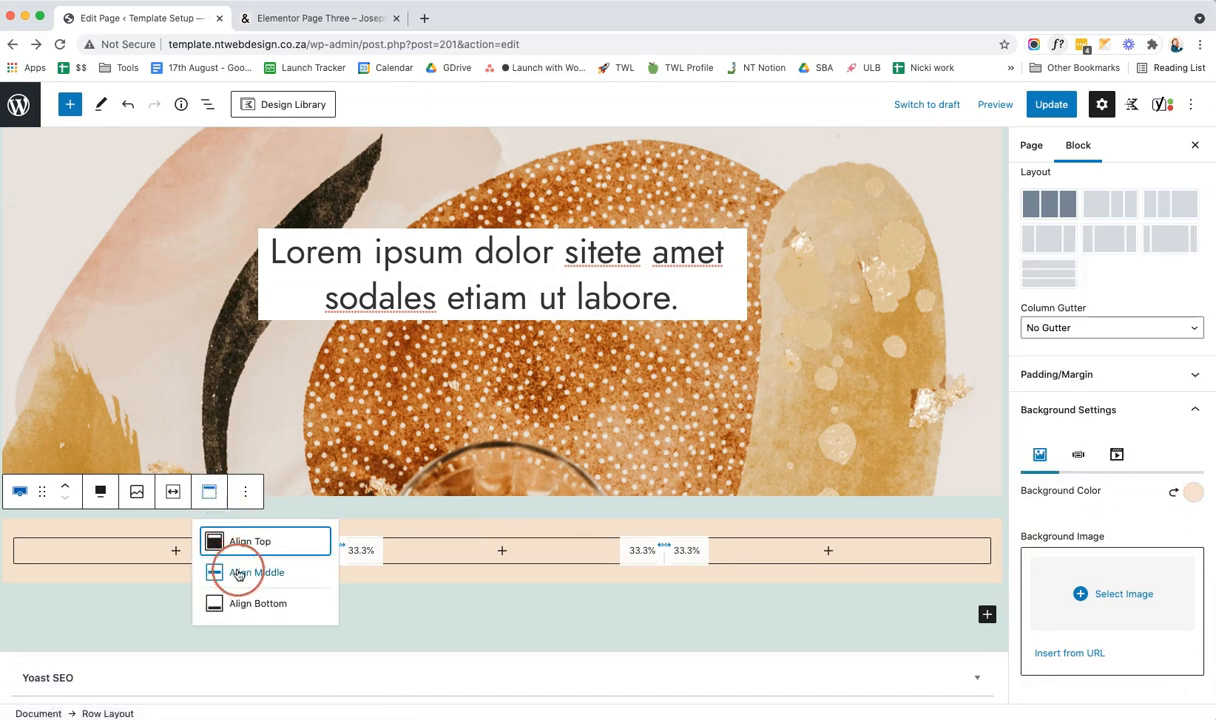
{"action": "left_click", "coordinate": [1186, 416]}
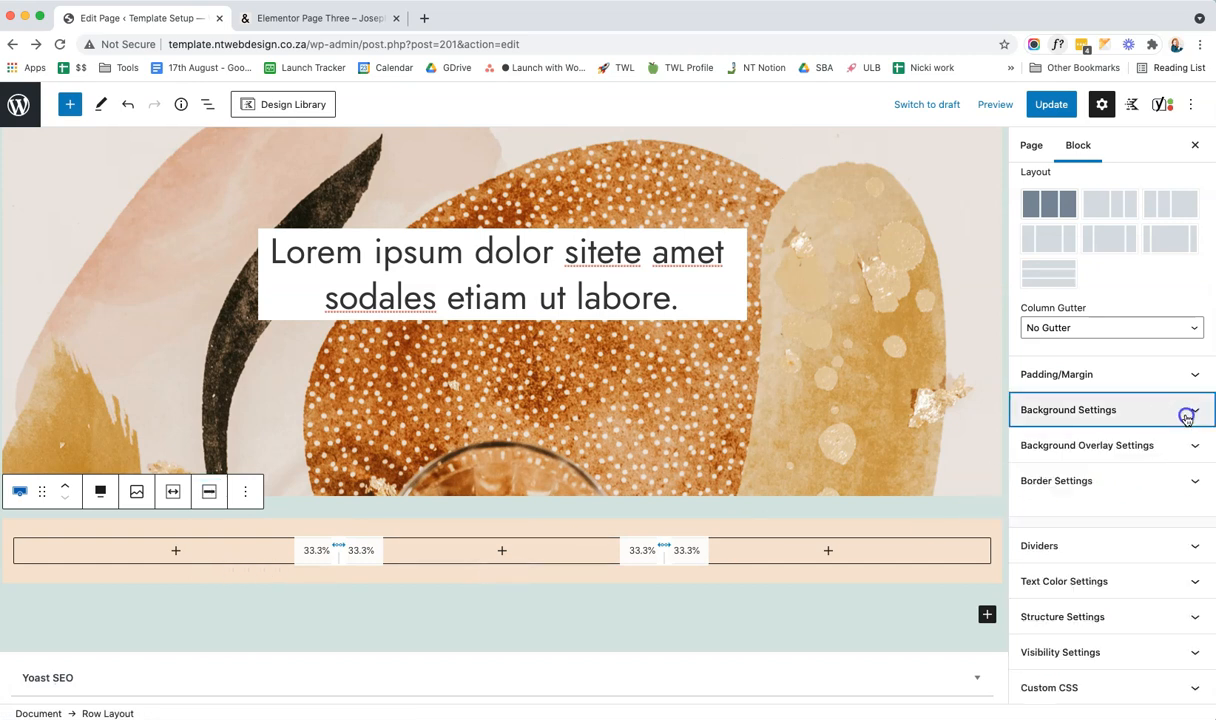
- Limit the three-column row's custom content max width to 1071 px in its structure settings and compare with the Josephine demo page
{"action": "scroll", "coordinate": [1118, 475], "scroll_direction": "down", "scroll_amount": 1}
{"action": "left_click", "coordinate": [1128, 576]}
{"action": "scroll", "coordinate": [1128, 573], "scroll_direction": "down", "scroll_amount": 2}
{"action": "left_click", "coordinate": [1073, 591]}
{"action": "left_click_drag", "start_coordinate": [1073, 595], "coordinate": [1078, 595]}
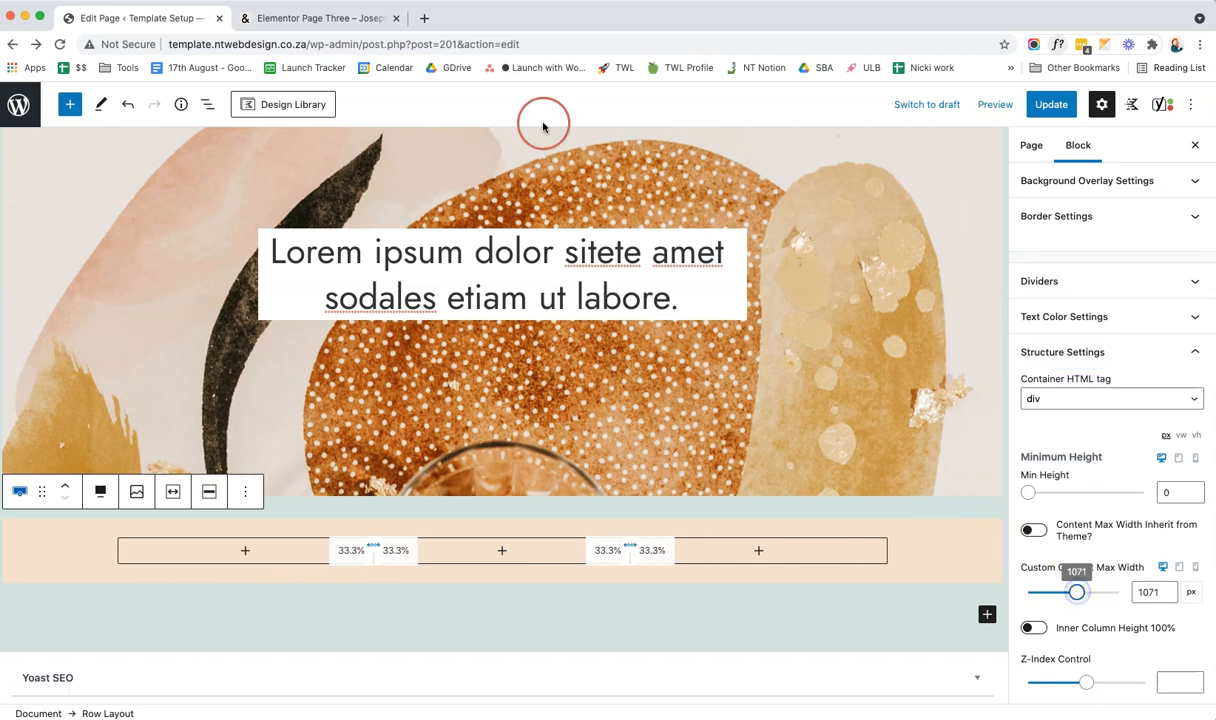
{"action": "left_click", "coordinate": [342, 20]}
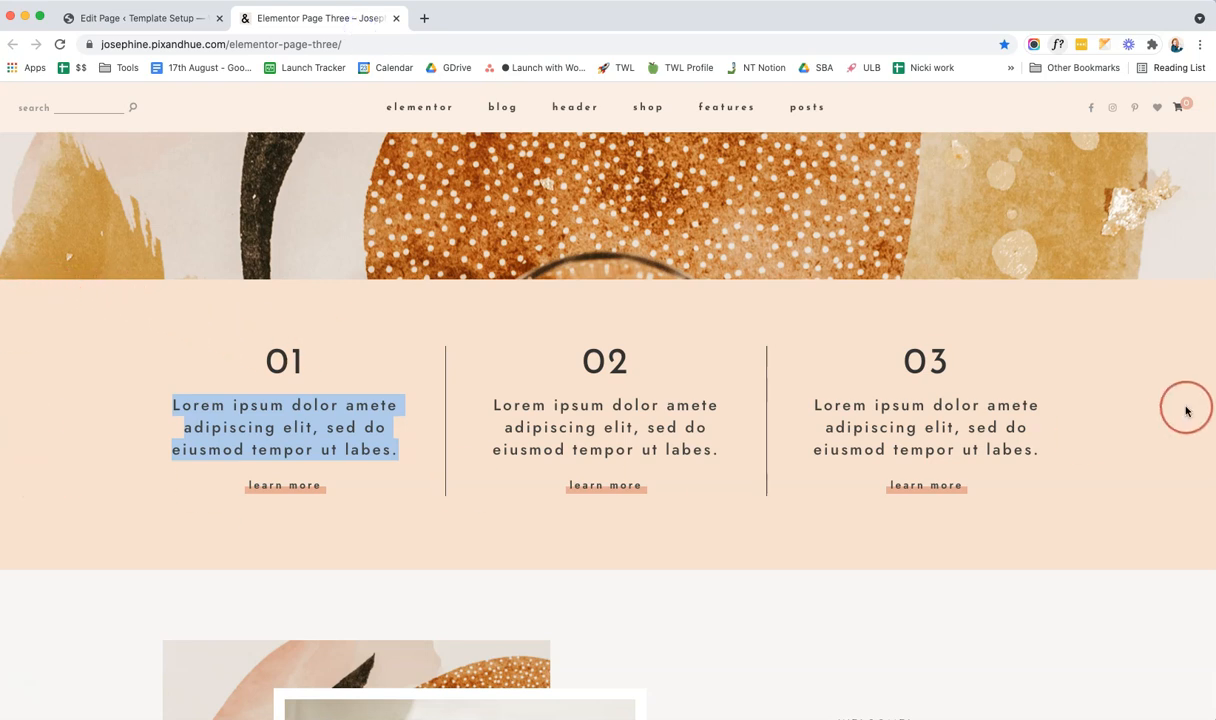
{"action": "left_click", "coordinate": [157, 29]}
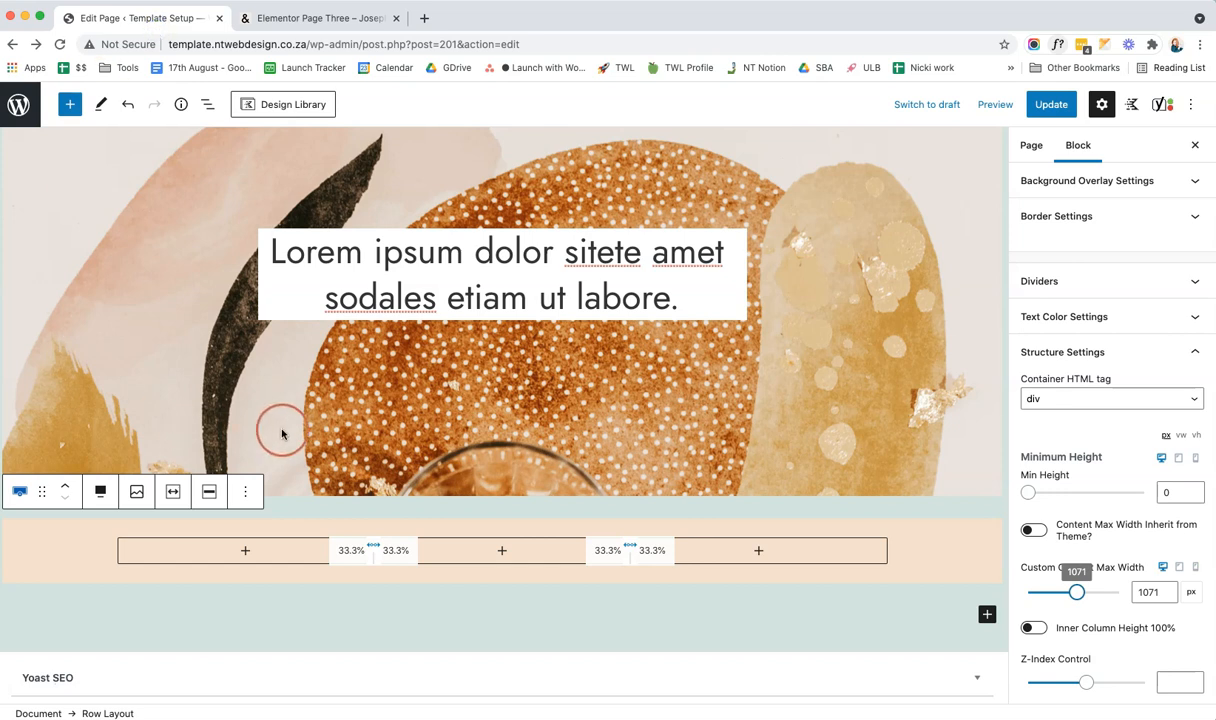
- Add an Advanced Heading reading "01" to the row's first column and center its text
{"action": "left_click", "coordinate": [249, 560]}
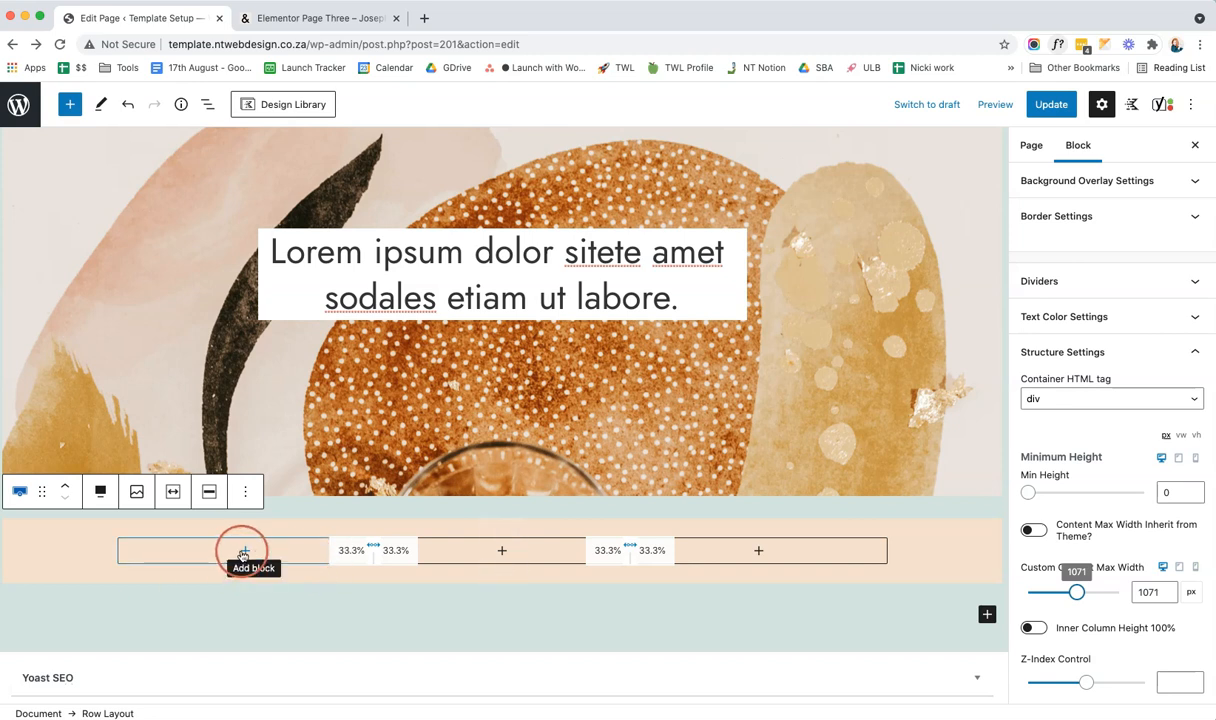
{"action": "left_click", "coordinate": [244, 552]}
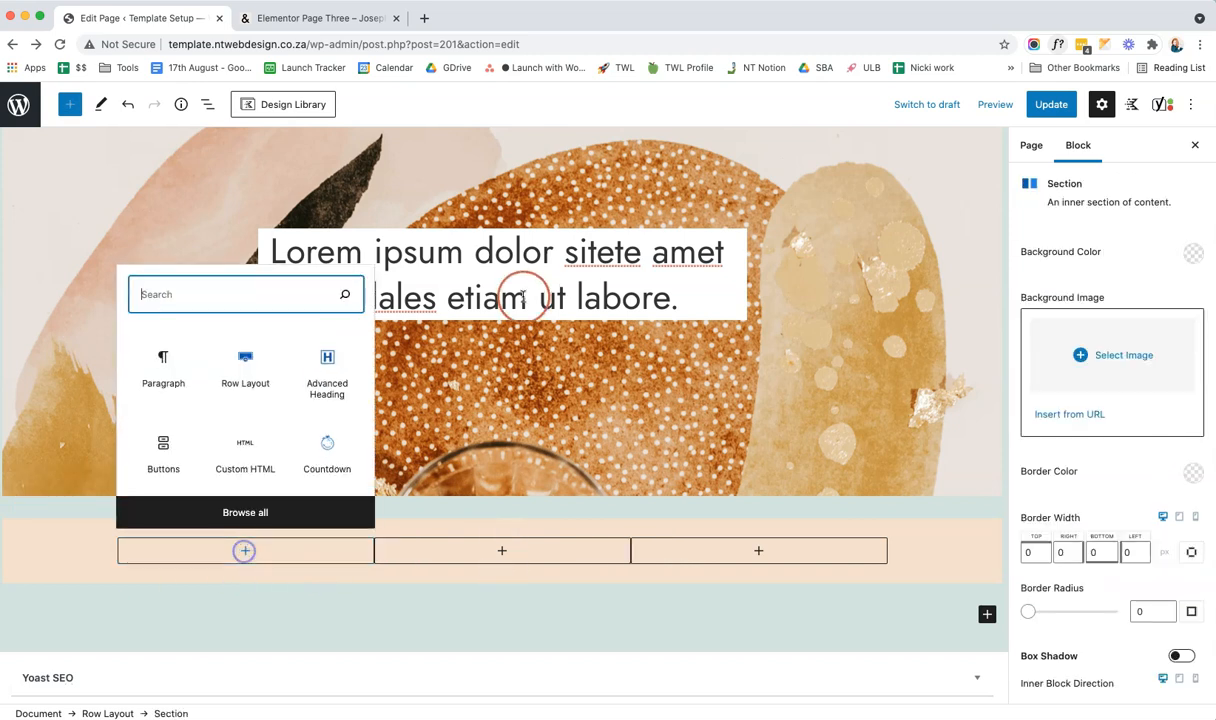
{"action": "left_click", "coordinate": [321, 376]}
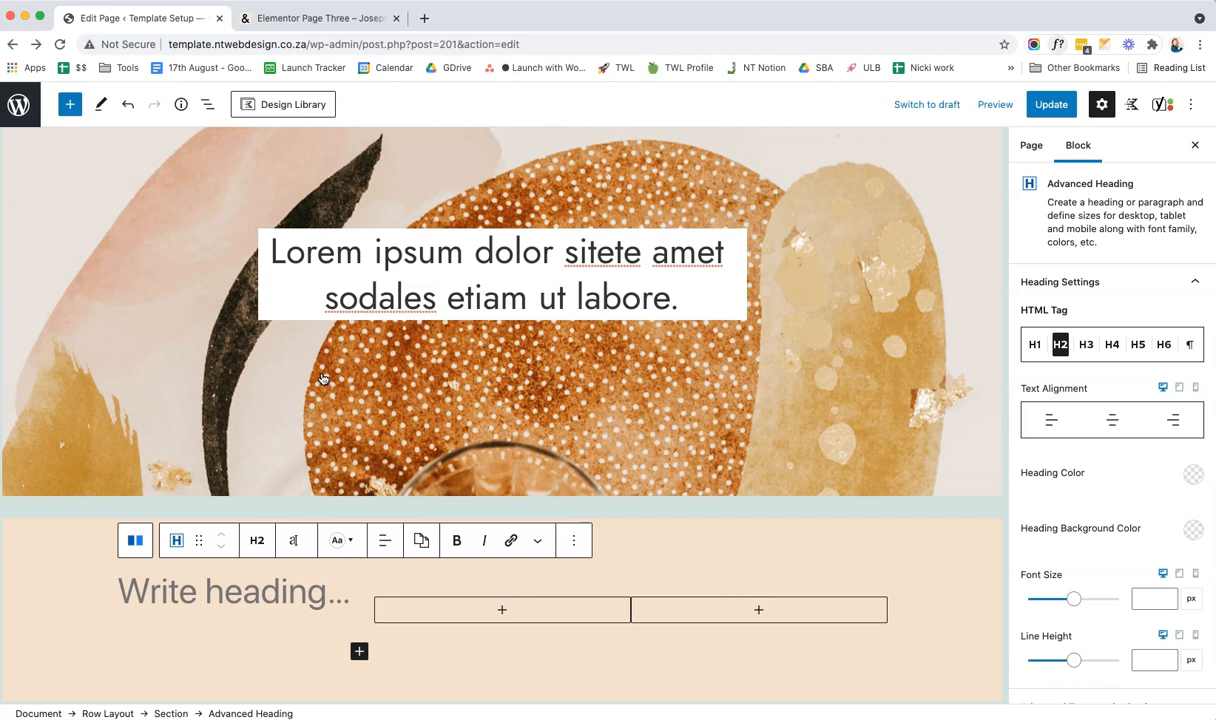
{"action": "type", "text": "01"}
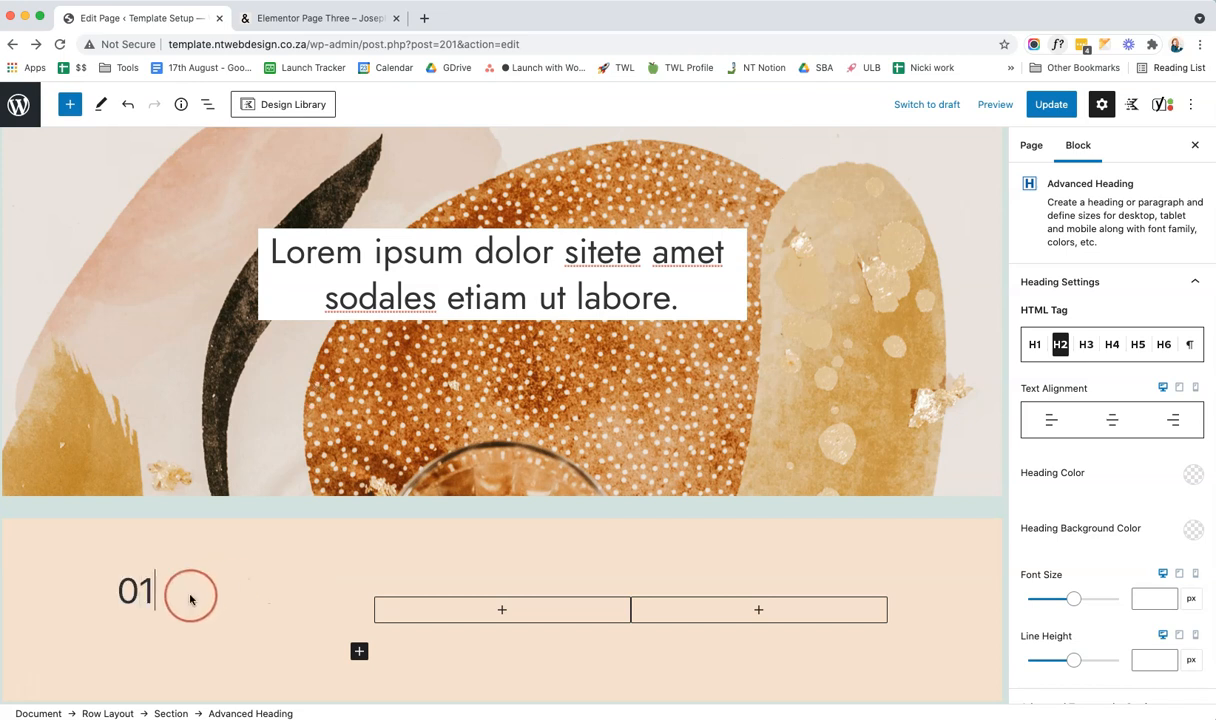
{"action": "left_click", "coordinate": [381, 549]}
{"action": "left_click", "coordinate": [420, 615]}
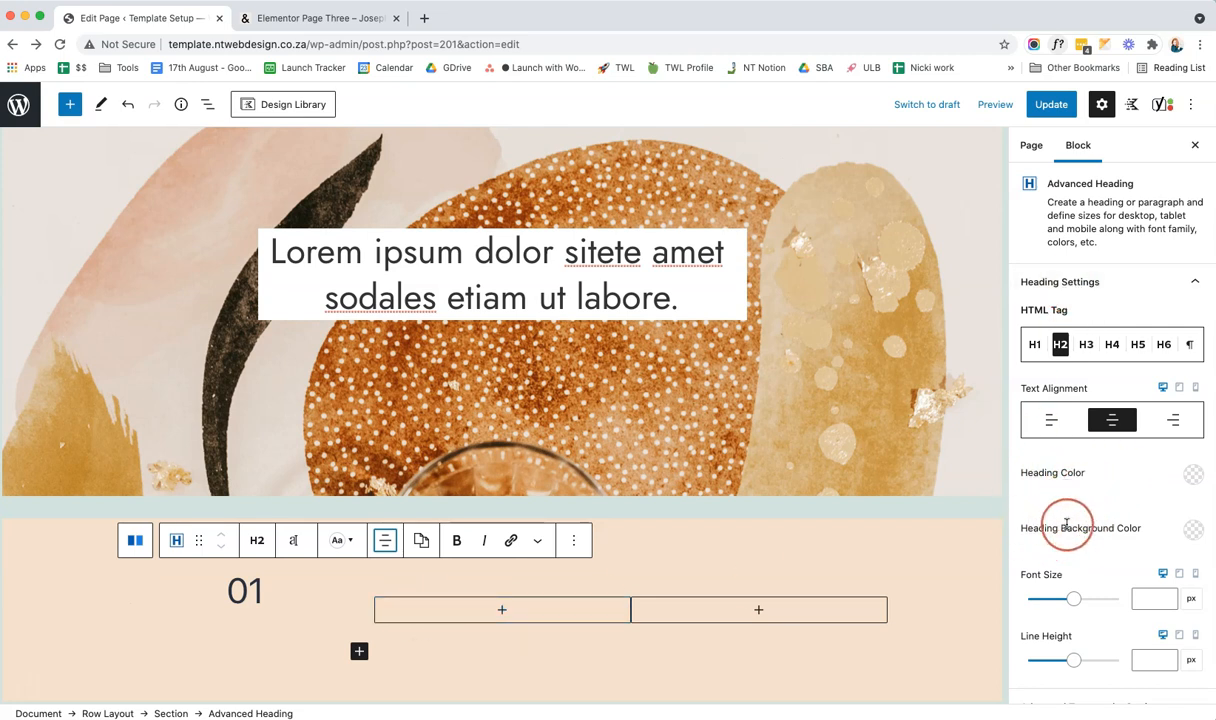
{"action": "scroll", "coordinate": [1095, 560], "scroll_direction": "down", "scroll_amount": 2}
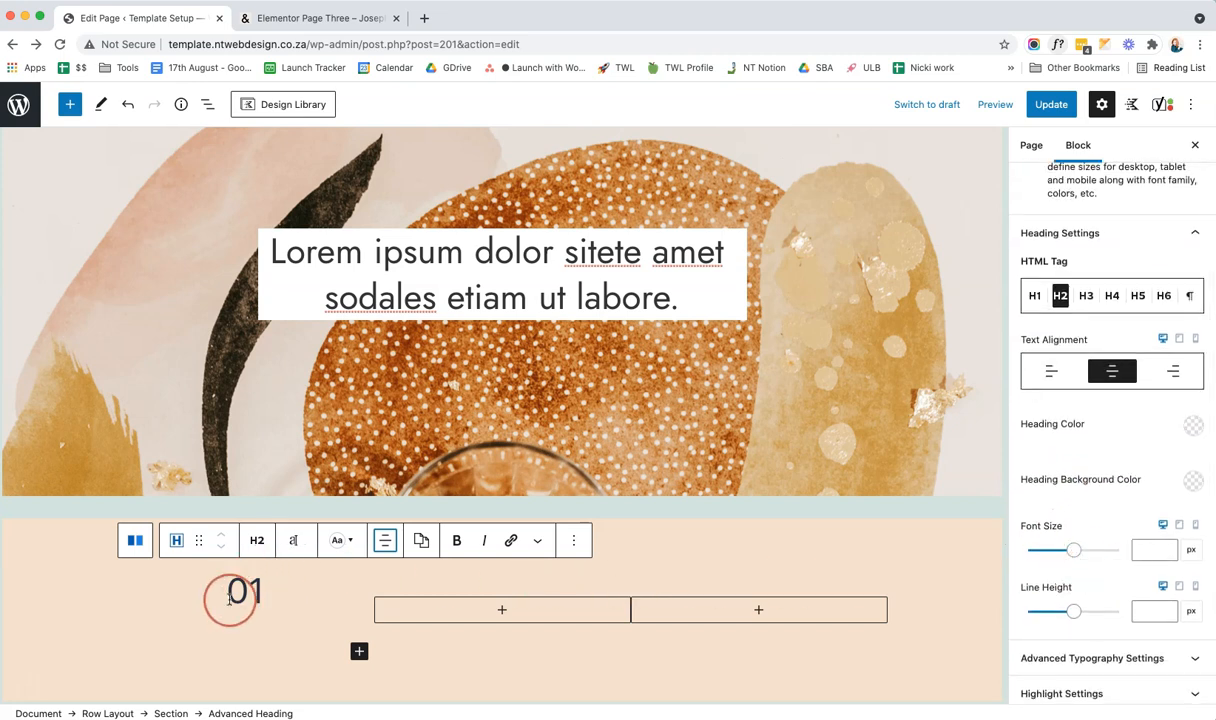
- Add a paragraph below the "01" heading and fill it with the text copied from the demo page's first column
{"action": "left_click", "coordinate": [359, 652]}
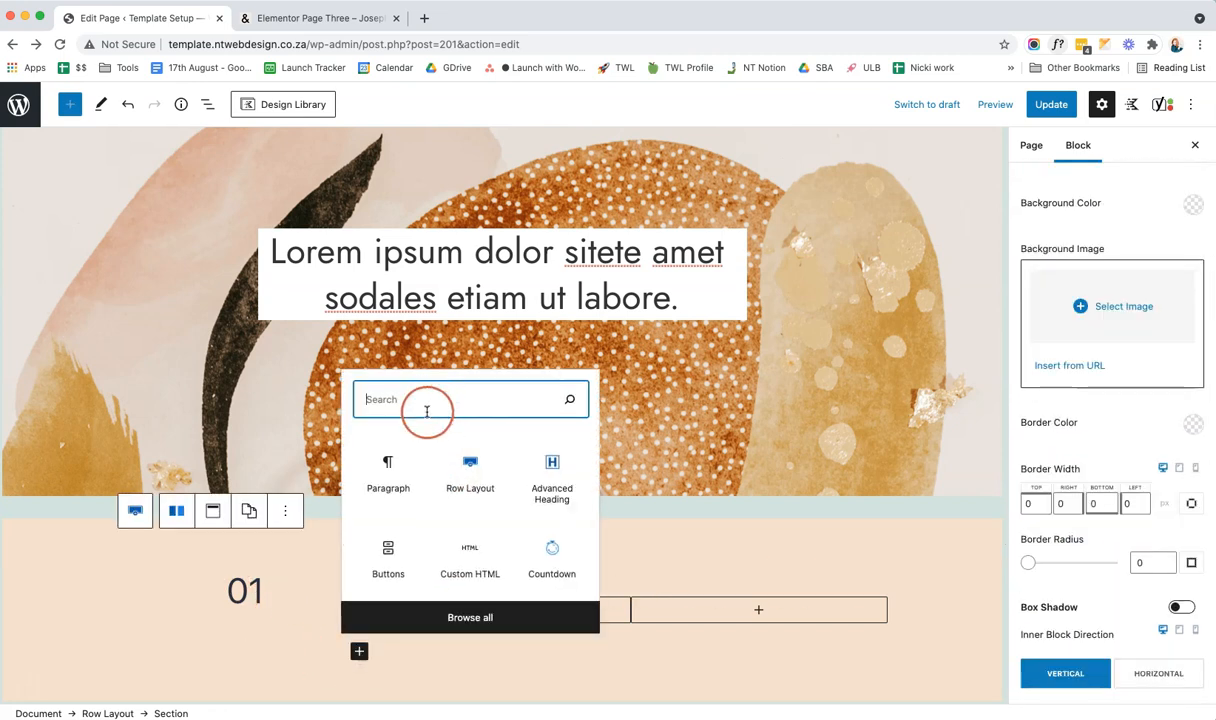
{"action": "left_click", "coordinate": [396, 465]}
{"action": "left_click", "coordinate": [307, 20]}
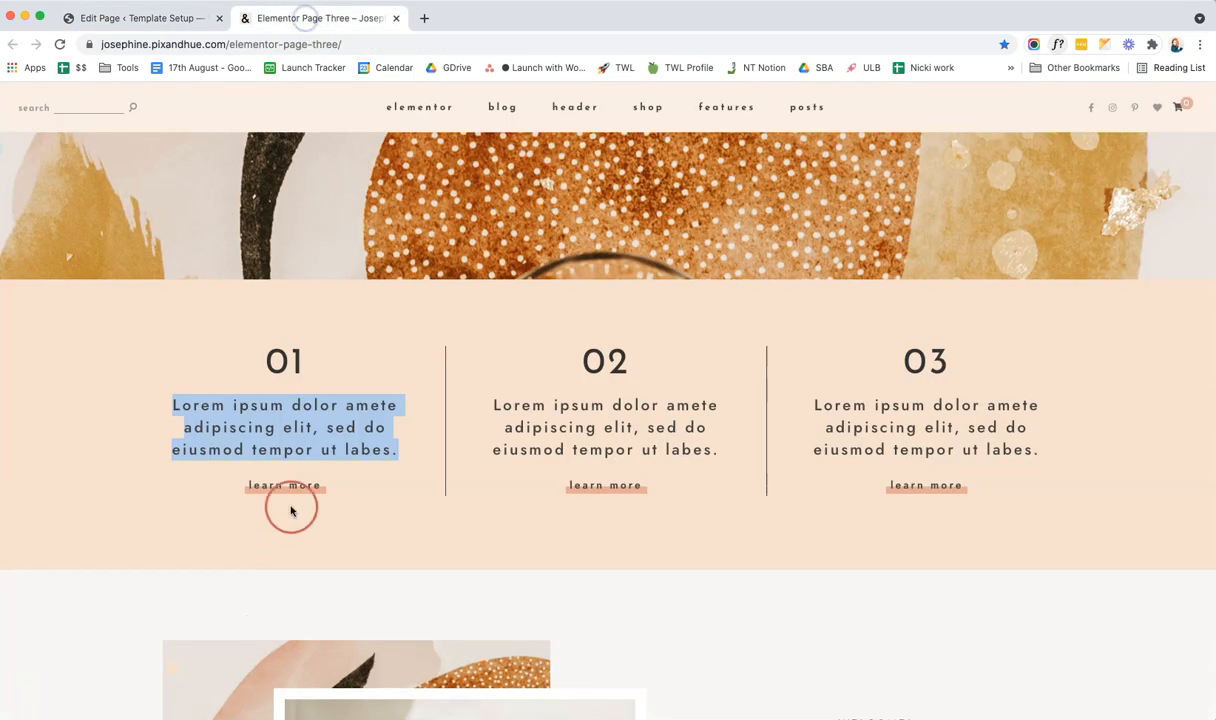
{"action": "right_click", "coordinate": [300, 421]}
{"action": "left_click", "coordinate": [328, 454]}
{"action": "left_click", "coordinate": [163, 19]}
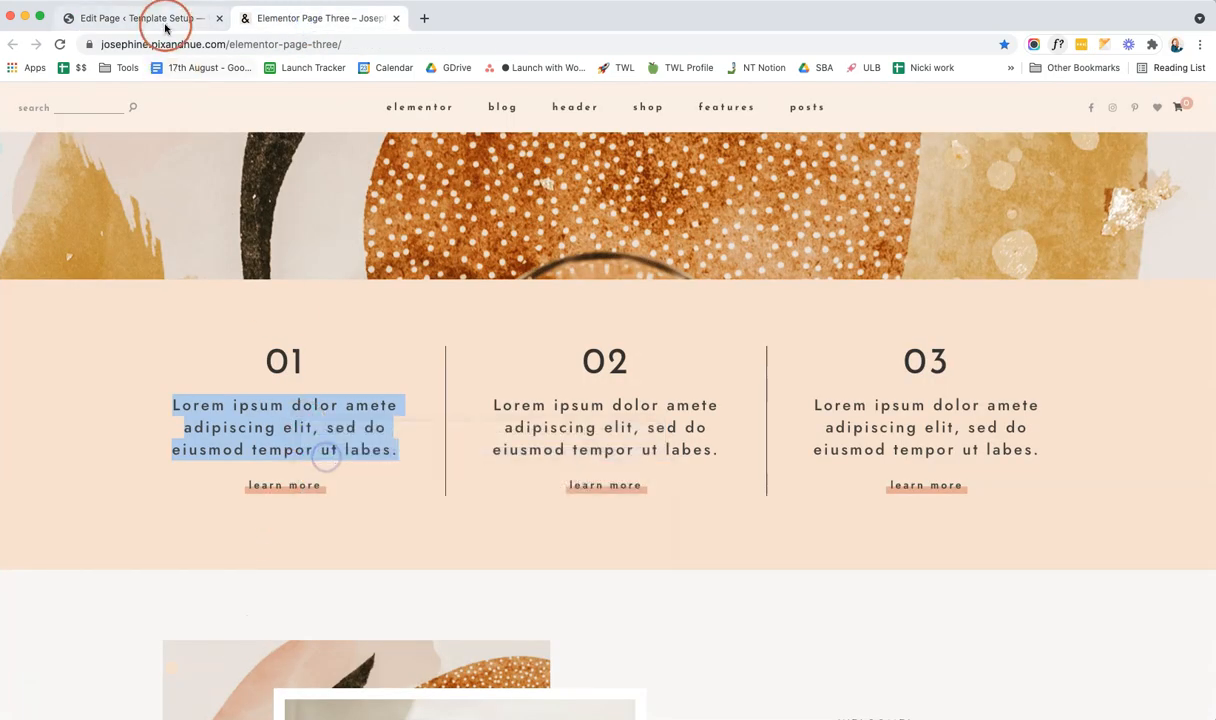
{"action": "left_click", "coordinate": [252, 647]}
{"action": "right_click", "coordinate": [250, 650]}
{"action": "left_click", "coordinate": [312, 623]}
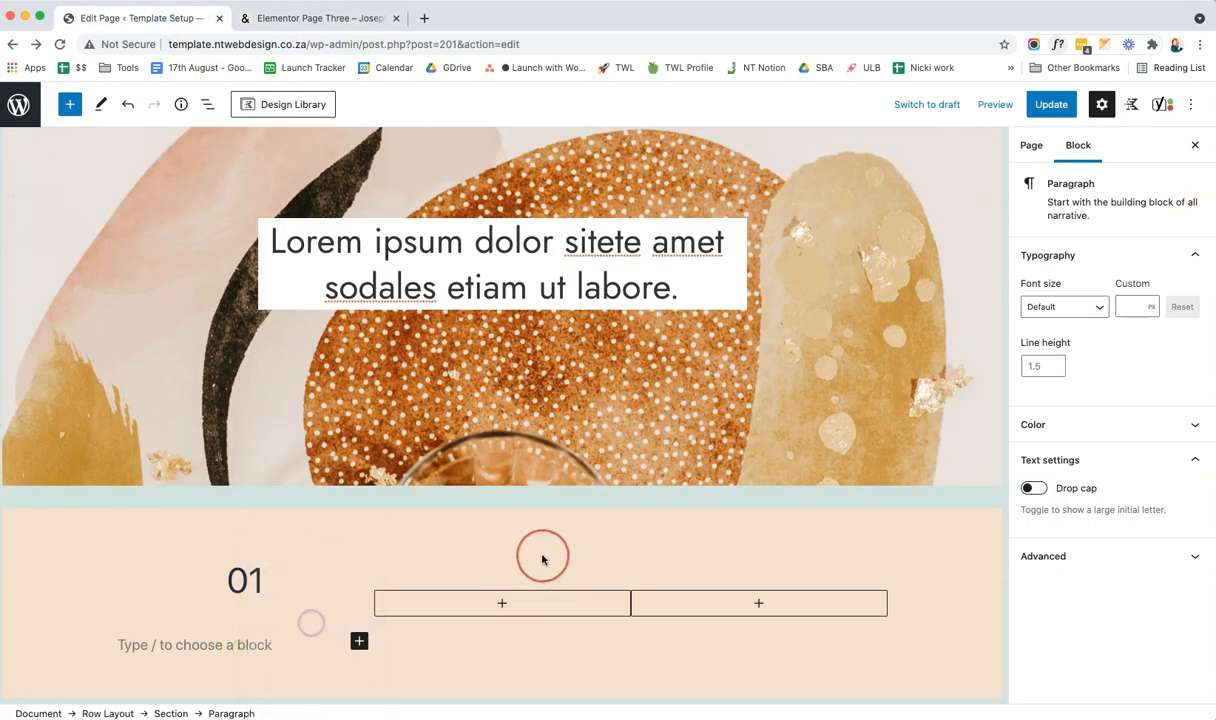
- Center the text of the paragraph under the "01" heading
{"action": "left_click", "coordinate": [256, 606]}
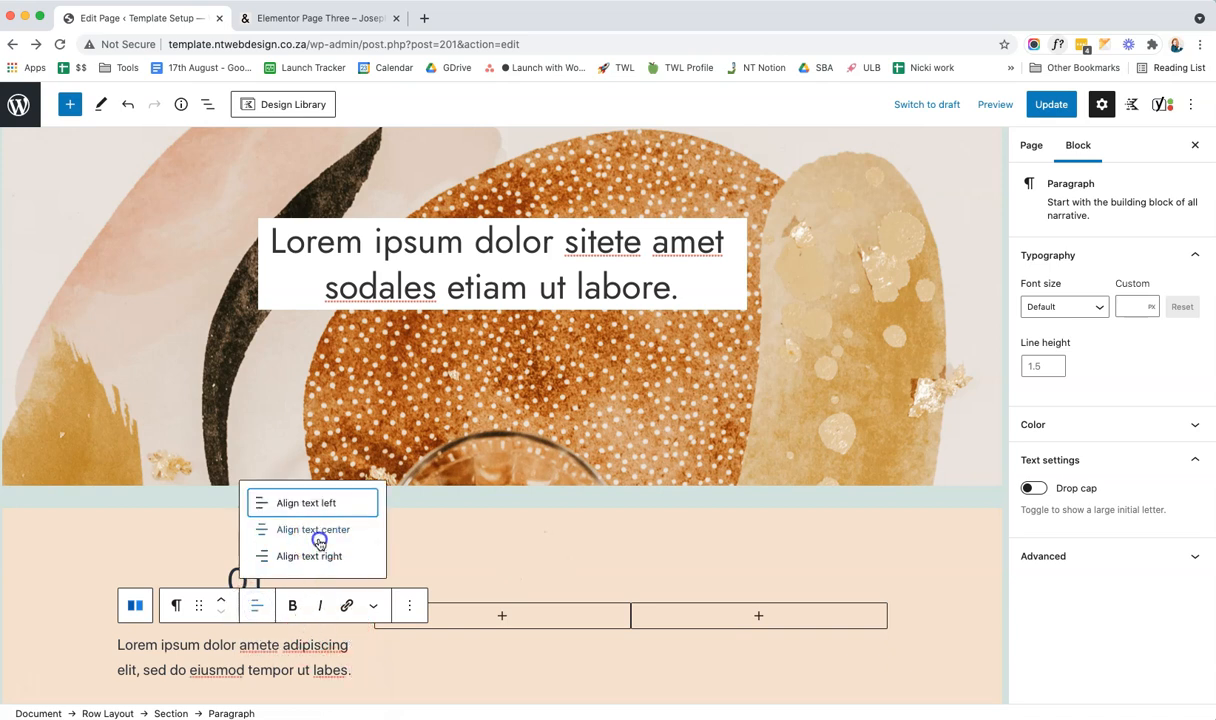
{"action": "left_click", "coordinate": [320, 534]}
{"action": "scroll", "coordinate": [424, 584], "scroll_direction": "down", "scroll_amount": 2}
{"action": "scroll", "coordinate": [424, 584], "scroll_direction": "down", "scroll_amount": 1}
- Add a Kadence Advanced Button block below the paragraph in the first column
{"action": "left_click", "coordinate": [245, 599]}
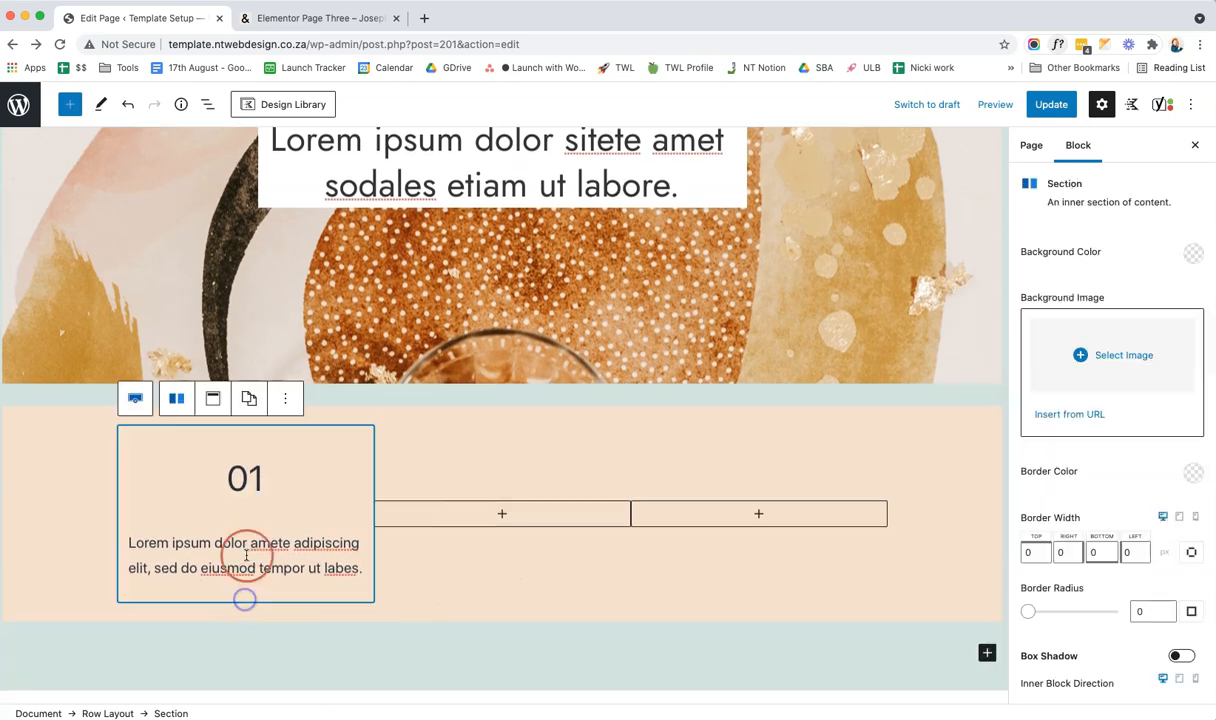
{"action": "left_click", "coordinate": [362, 567]}
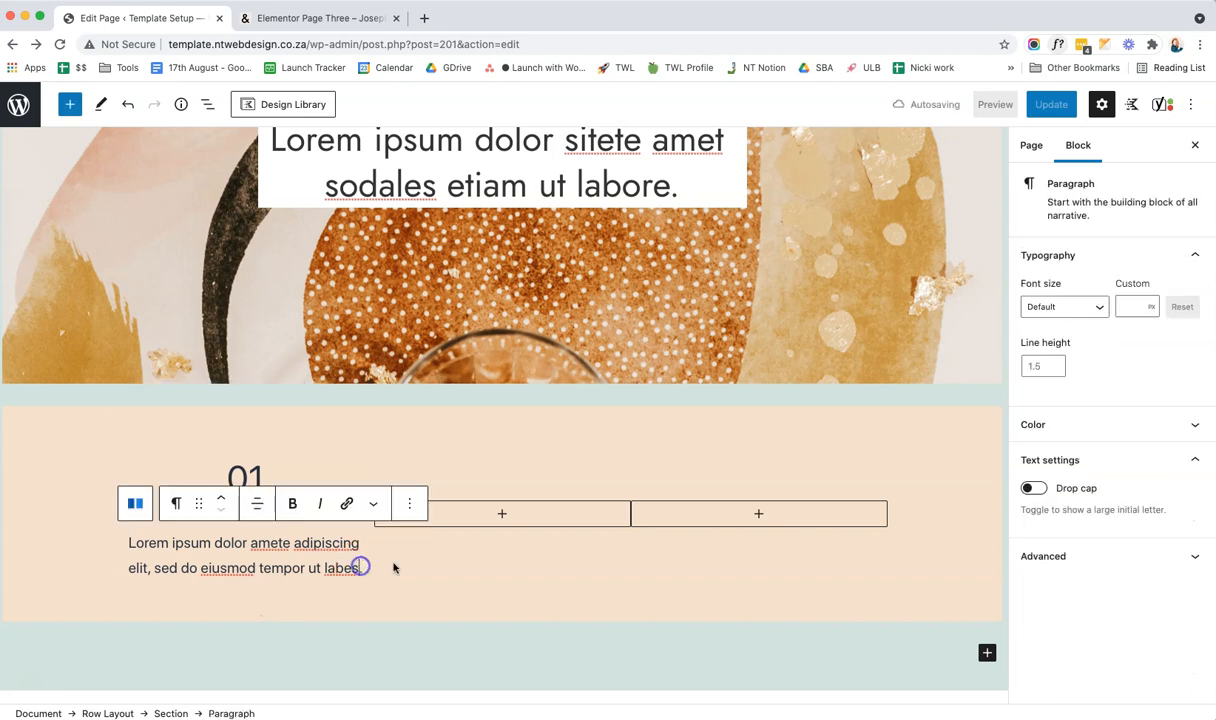
{"action": "left_click", "coordinate": [279, 543]}
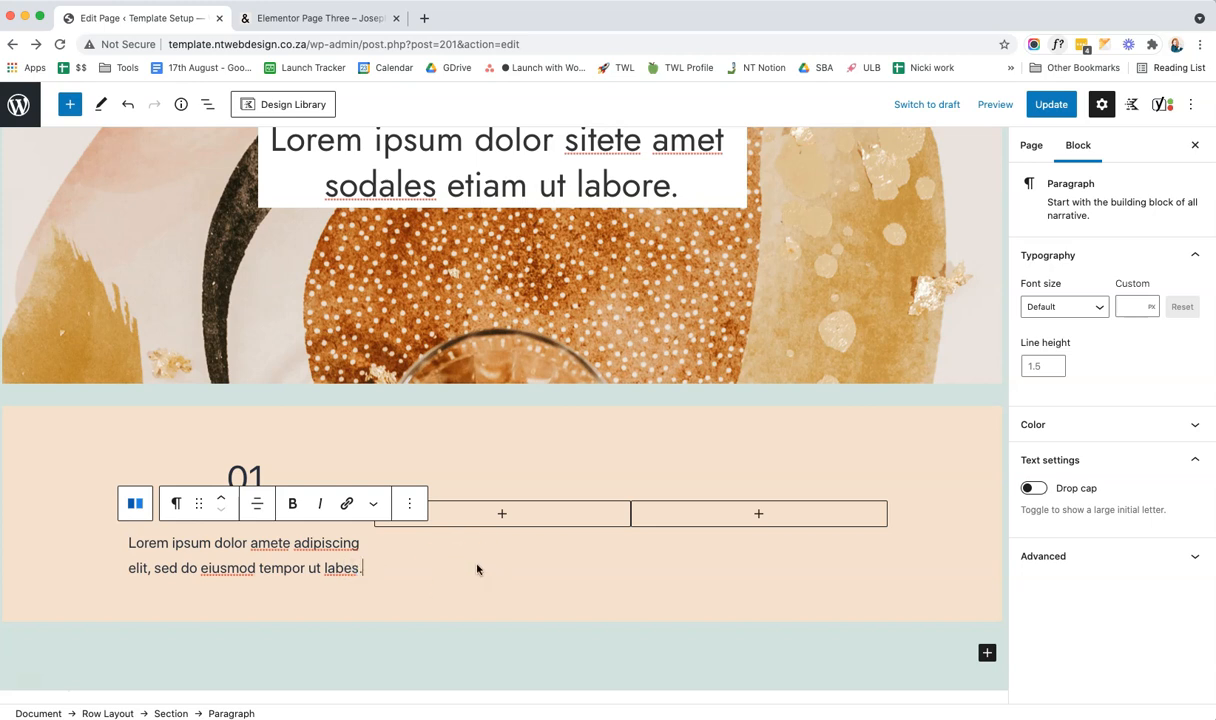
{"action": "key", "text": "Return"}
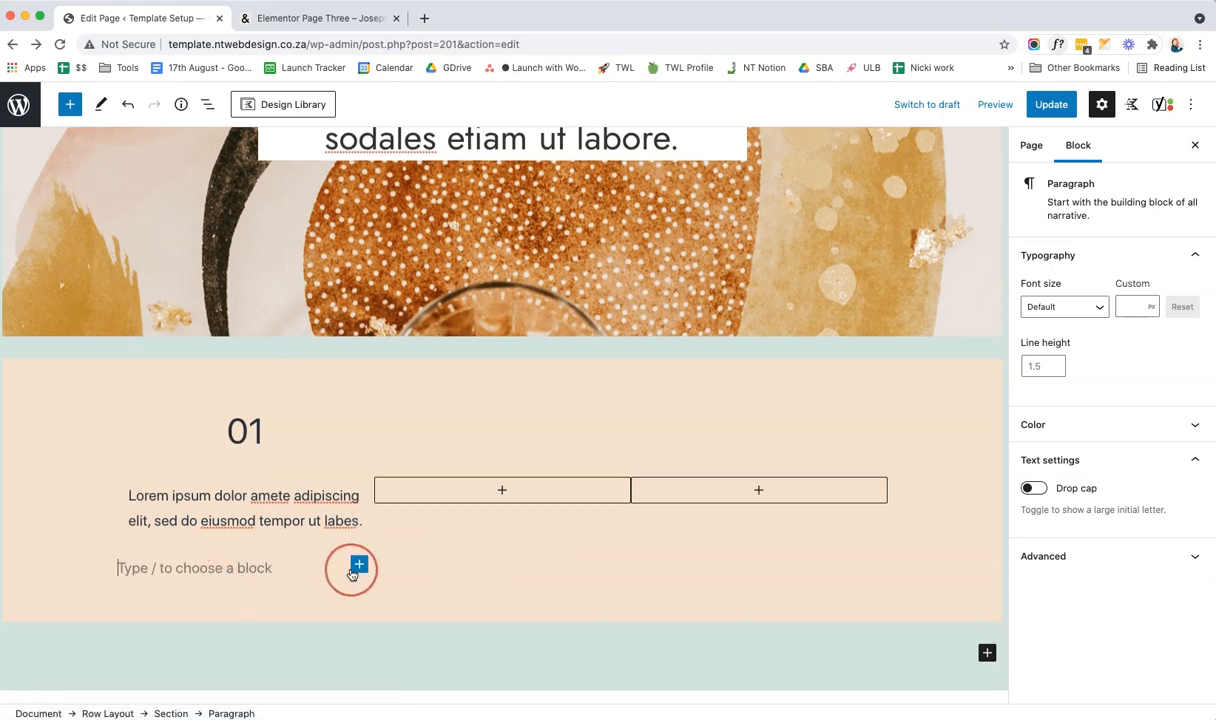
{"action": "left_click", "coordinate": [358, 566]}
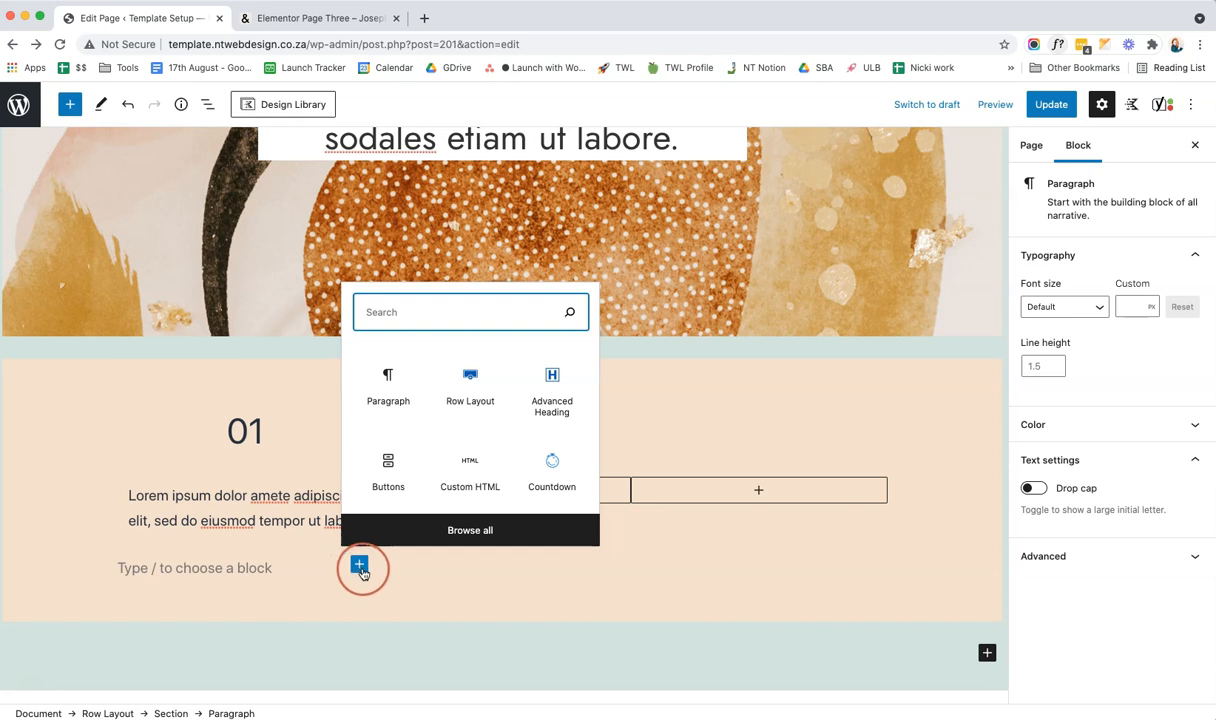
{"action": "left_click", "coordinate": [438, 528]}
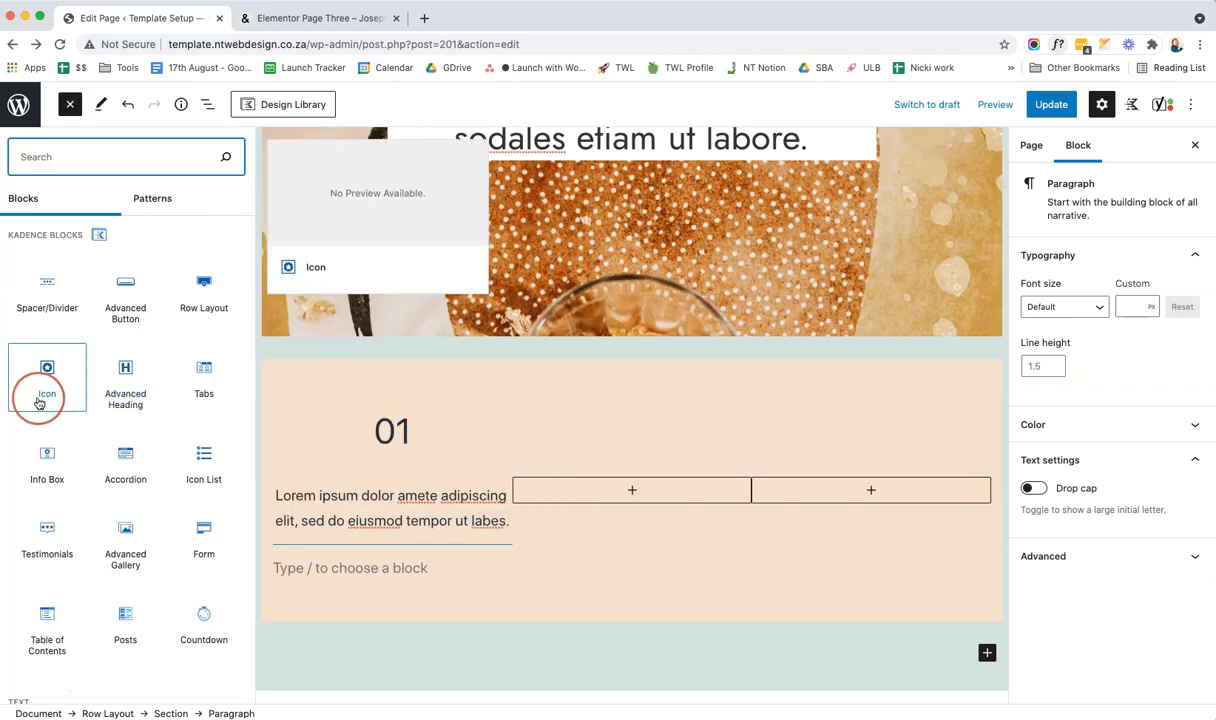
{"action": "scroll", "coordinate": [87, 490], "scroll_direction": "down", "scroll_amount": 1}
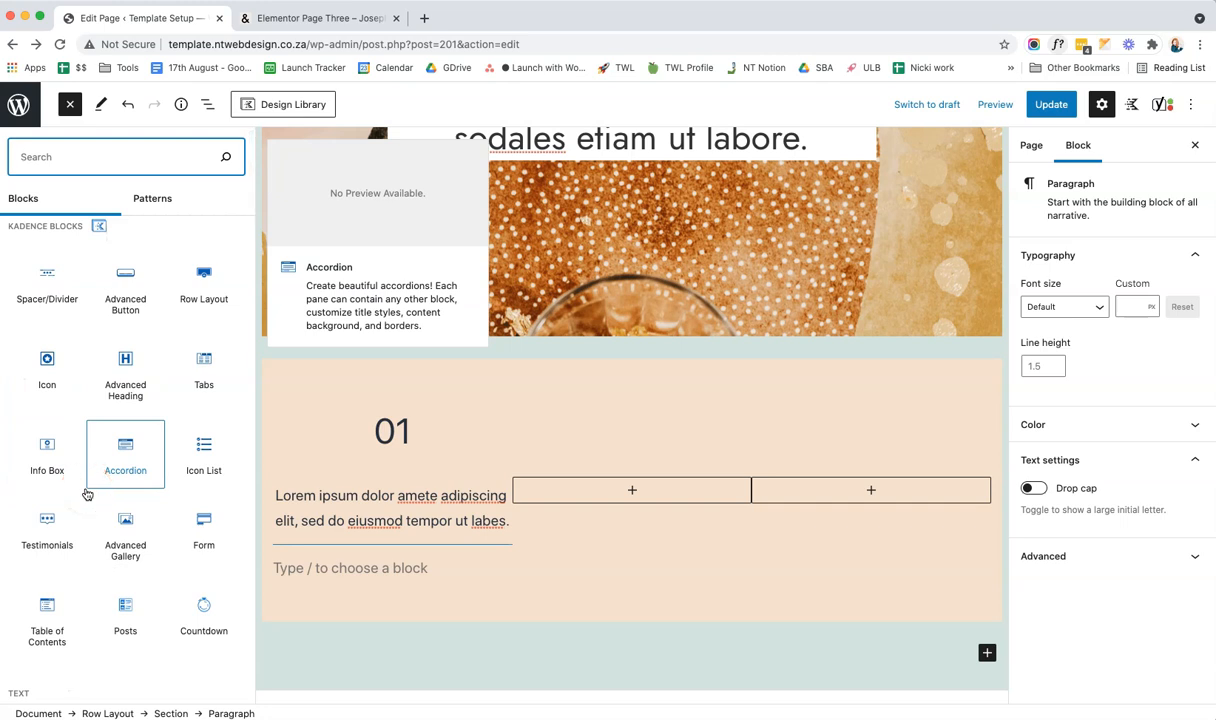
{"action": "left_click", "coordinate": [121, 318]}
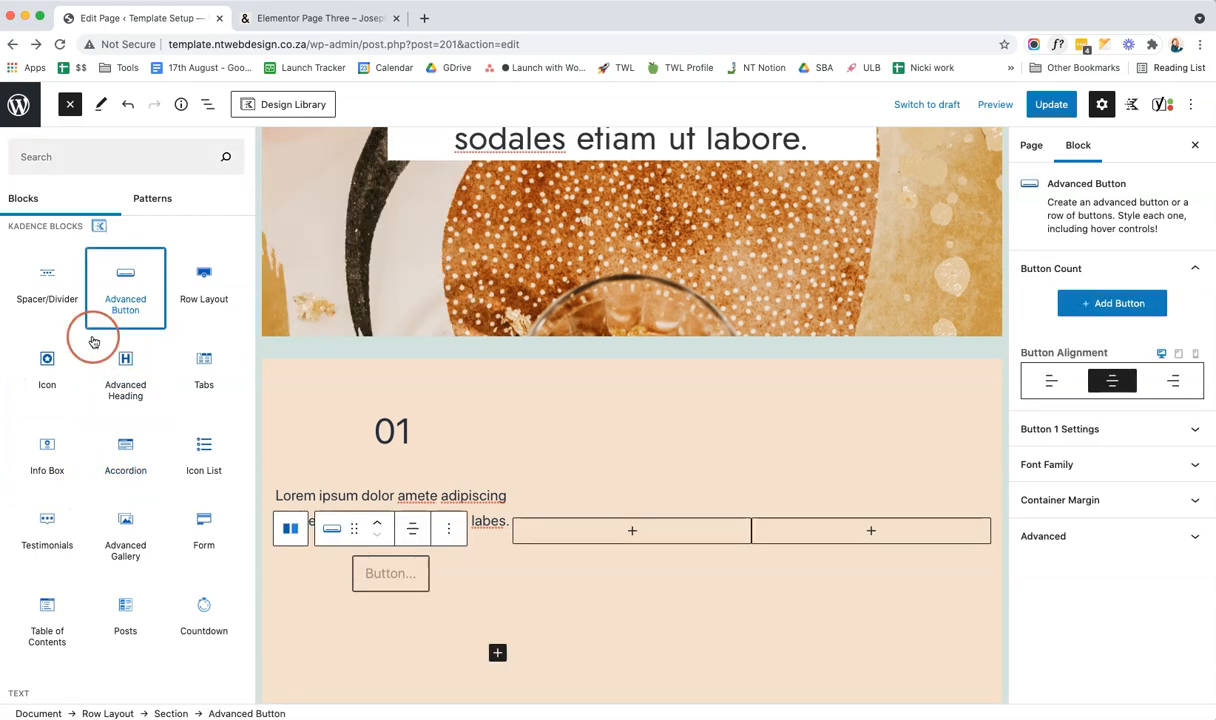
- Check the button wording on the demo page and label the first column's button "learn more"
{"action": "left_click", "coordinate": [322, 18]}
{"action": "left_click", "coordinate": [291, 489]}
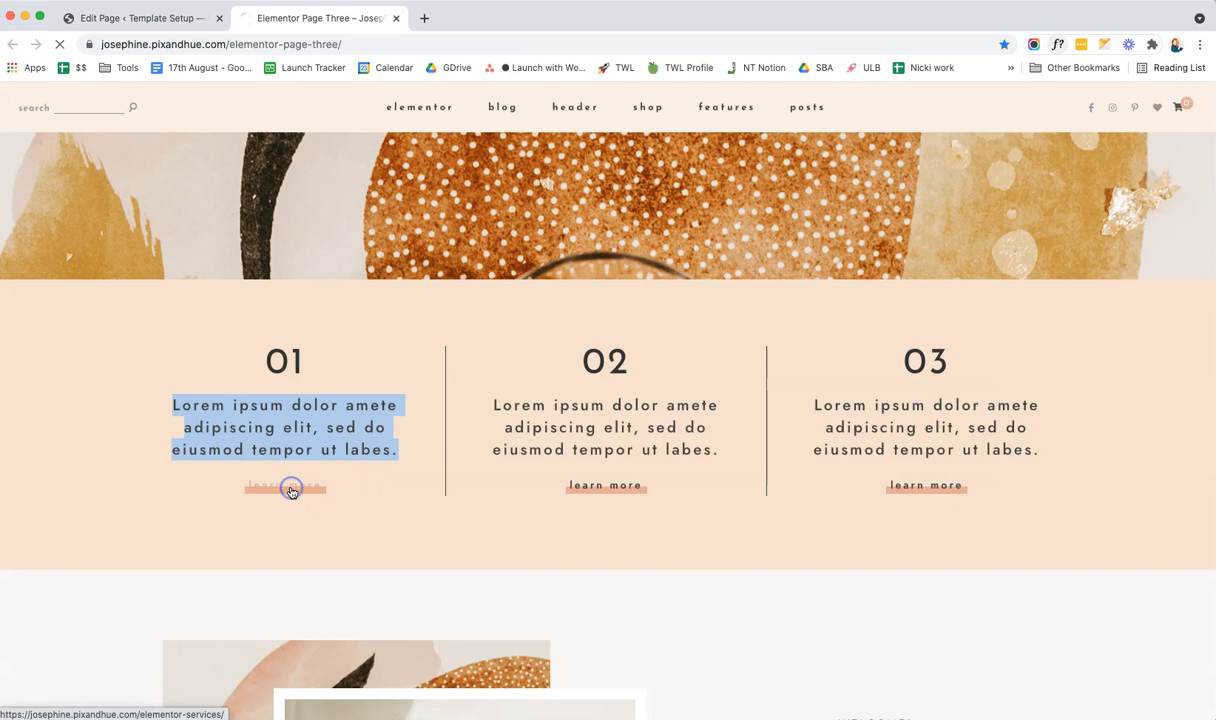
{"action": "left_click", "coordinate": [84, 22]}
{"action": "left_click", "coordinate": [390, 572]}
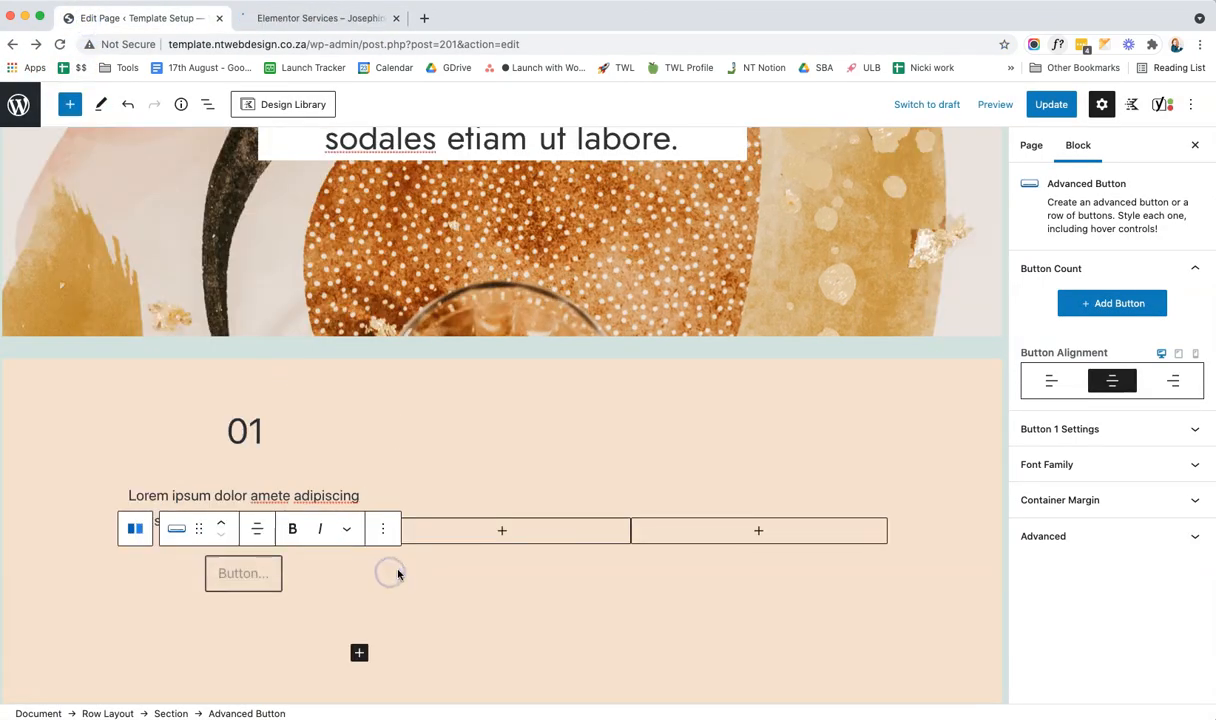
{"action": "type", "text": "learn m"}
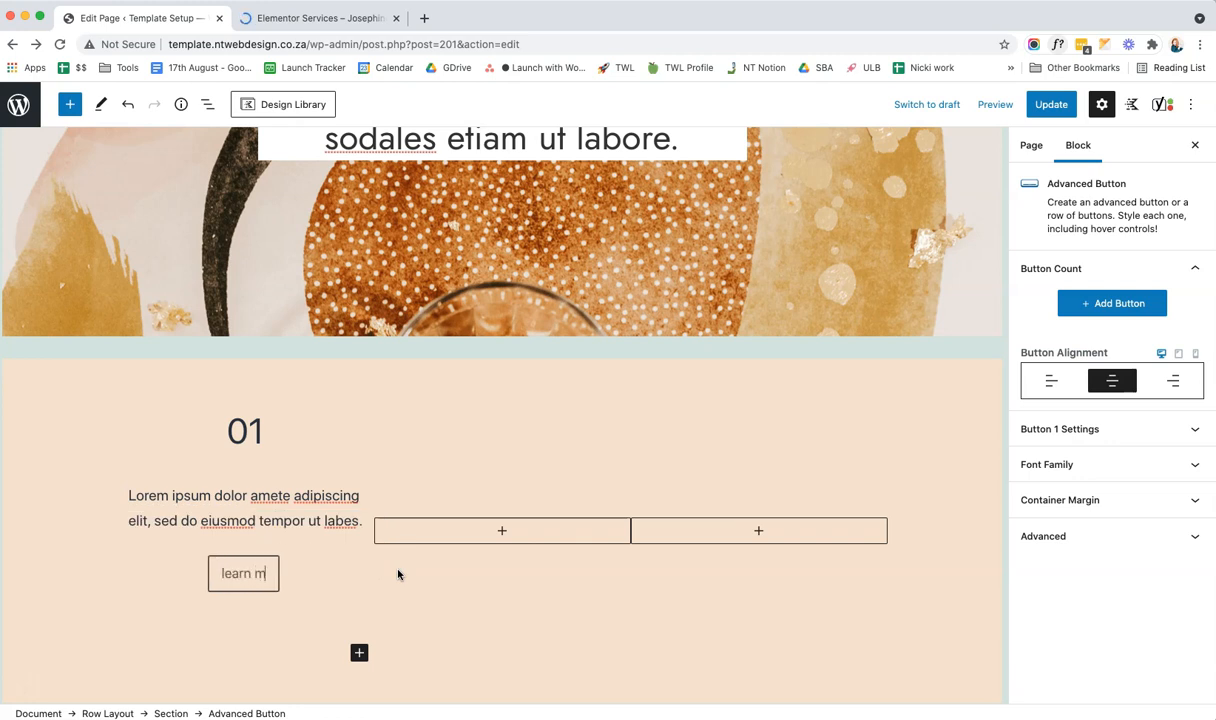
{"action": "type", "text": "ore"}
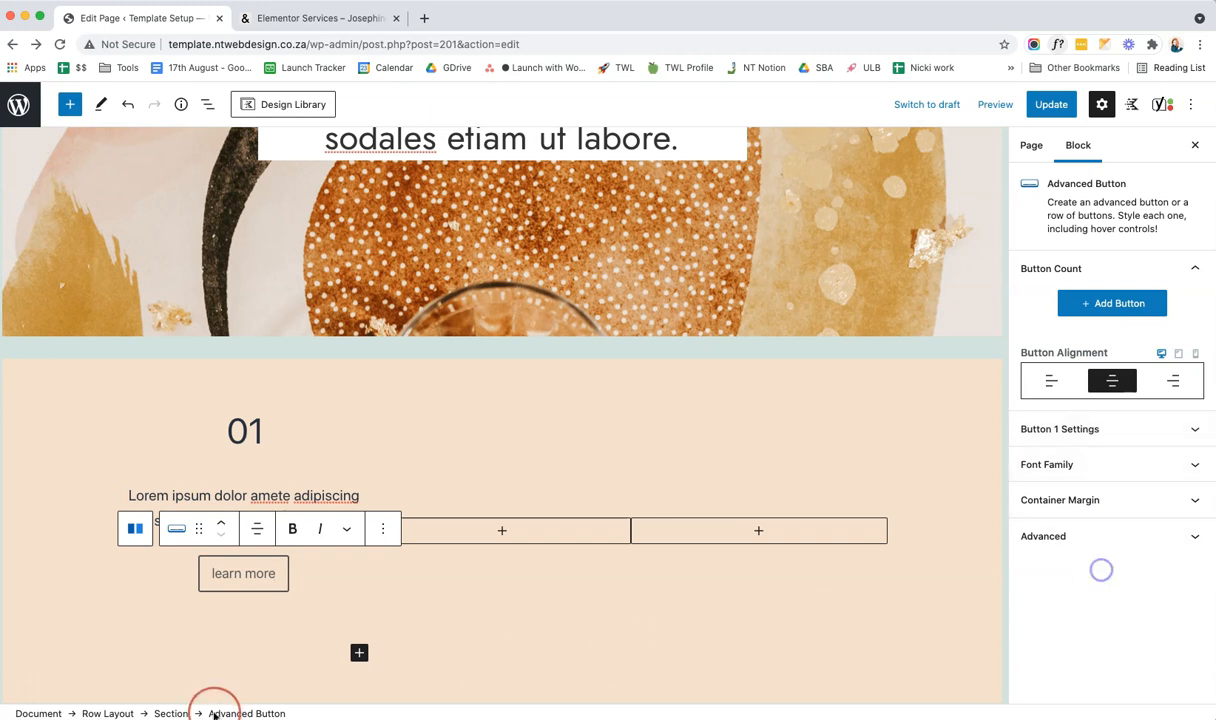
- Give the first column's section a right border of width 1 in the dark palette color
{"action": "left_click", "coordinate": [172, 713]}
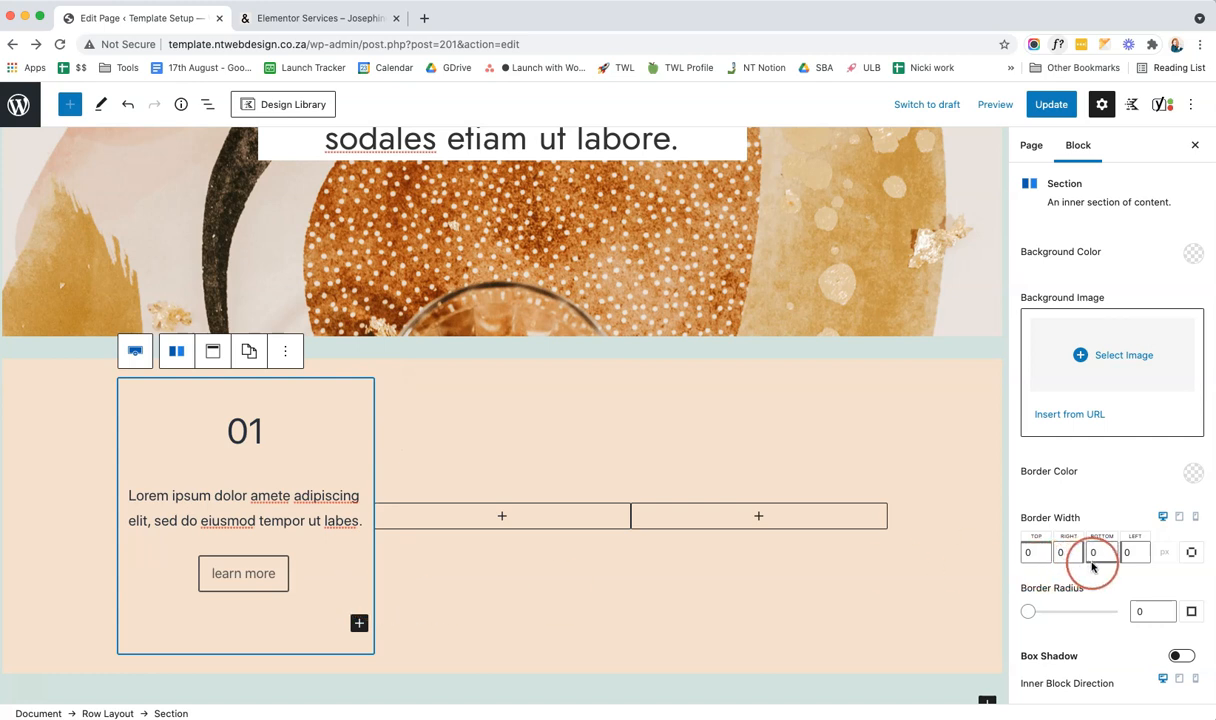
{"action": "left_click", "coordinate": [1056, 552]}
{"action": "type", "text": "1"}
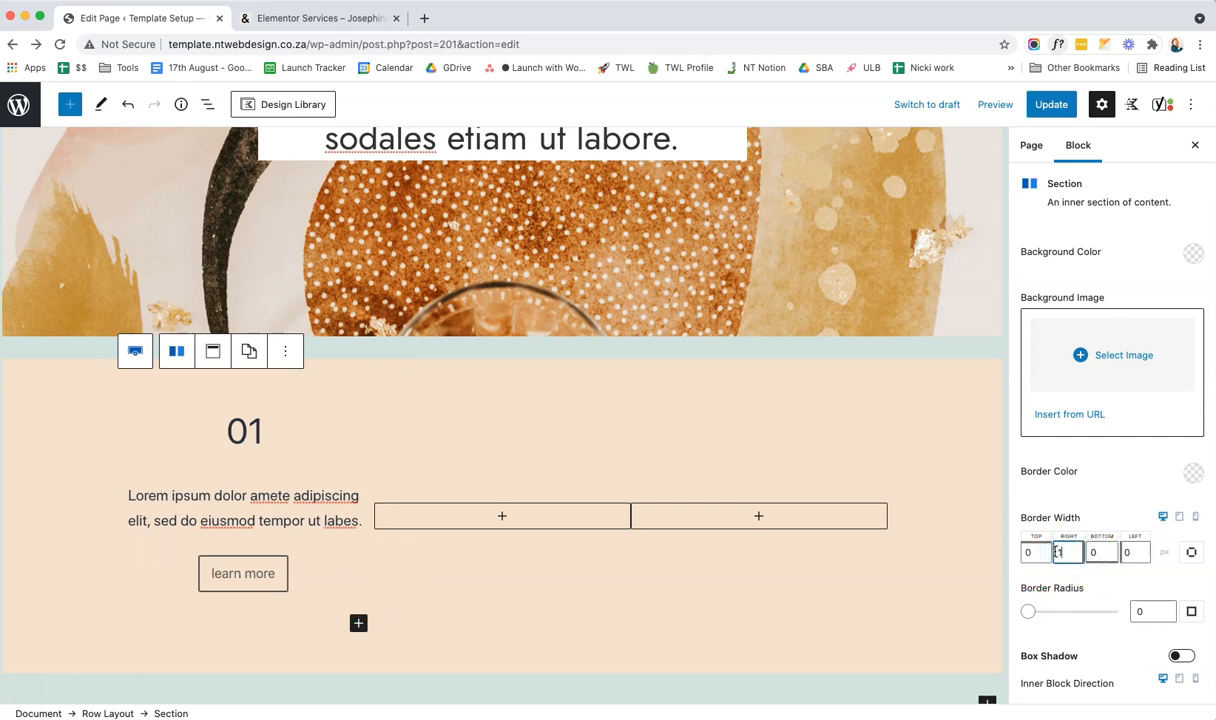
{"action": "left_click", "coordinate": [1193, 473]}
{"action": "left_click", "coordinate": [993, 432]}
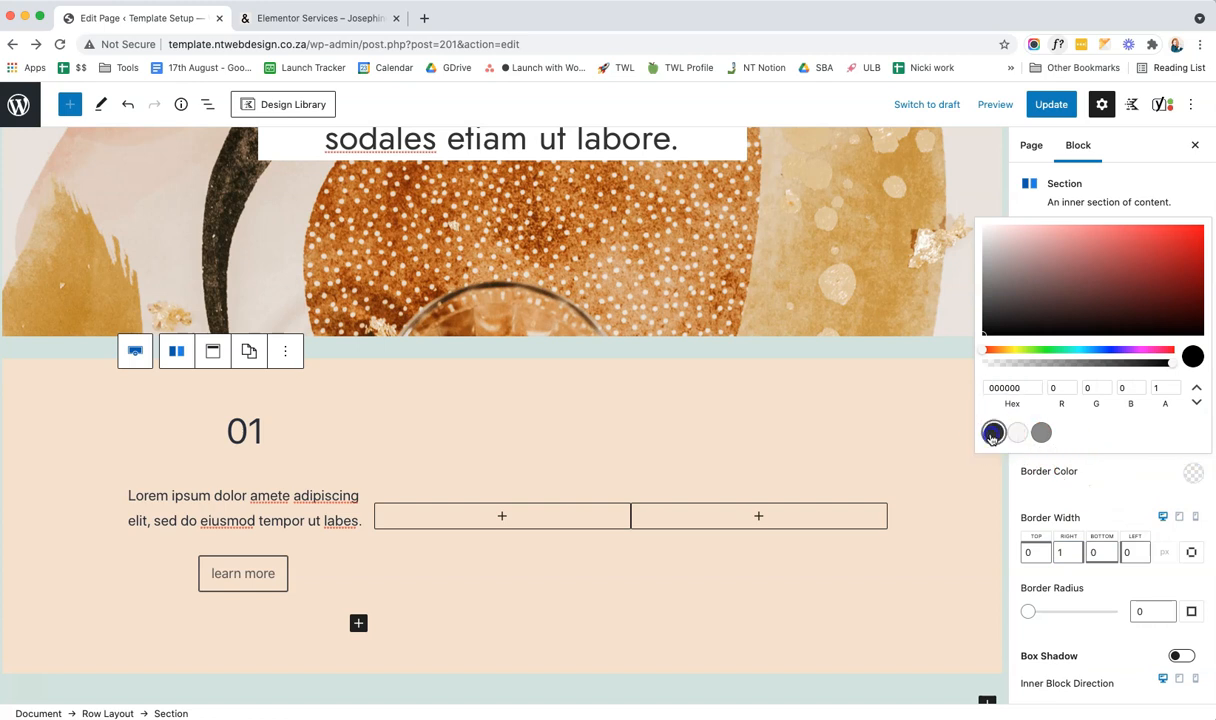
{"action": "left_click", "coordinate": [1126, 502]}
- Set the first column section's right and left padding to 20 px
{"action": "scroll", "coordinate": [1097, 584], "scroll_direction": "down", "scroll_amount": 5}
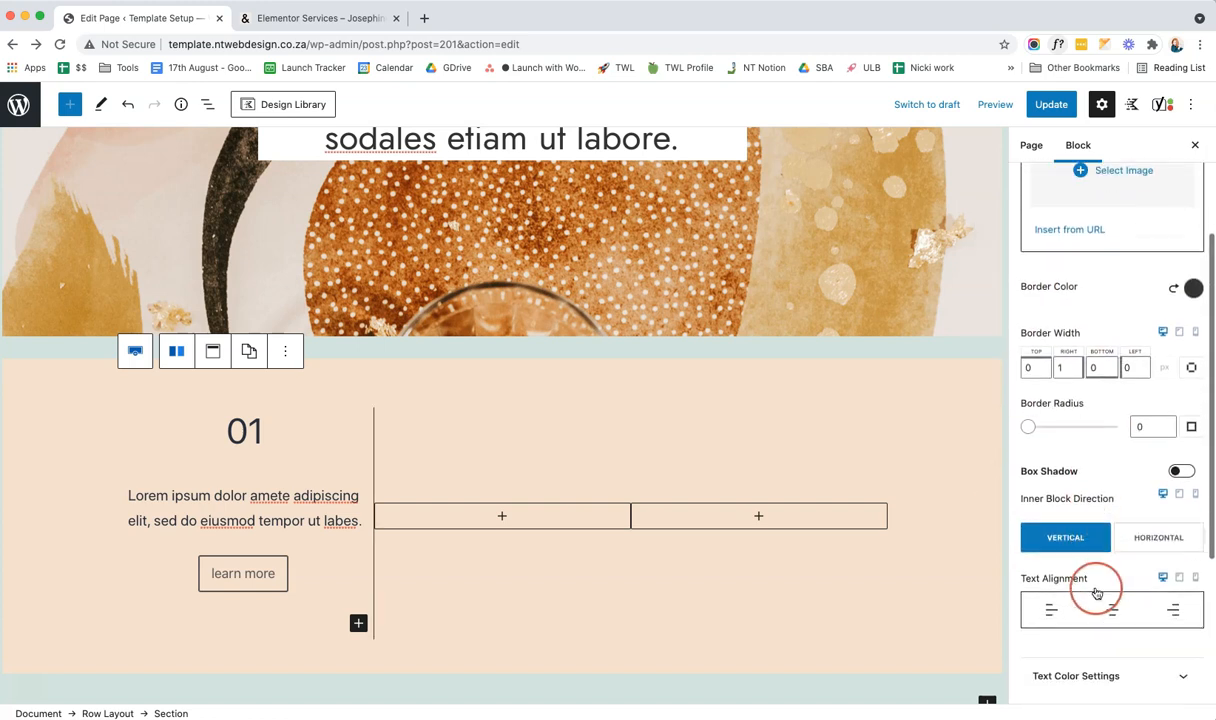
{"action": "scroll", "coordinate": [1096, 594], "scroll_direction": "down", "scroll_amount": 3}
{"action": "left_click", "coordinate": [1068, 557]}
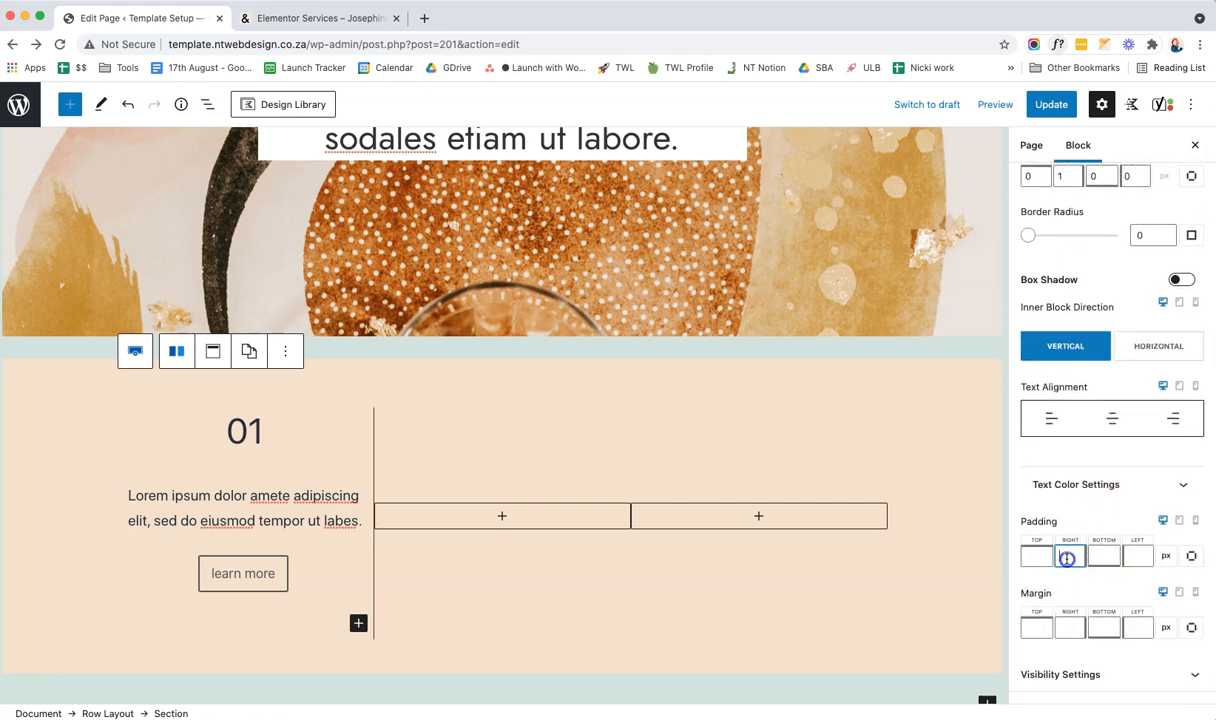
{"action": "type", "text": "20"}
{"action": "left_click", "coordinate": [1137, 556]}
{"action": "type", "text": "20"}
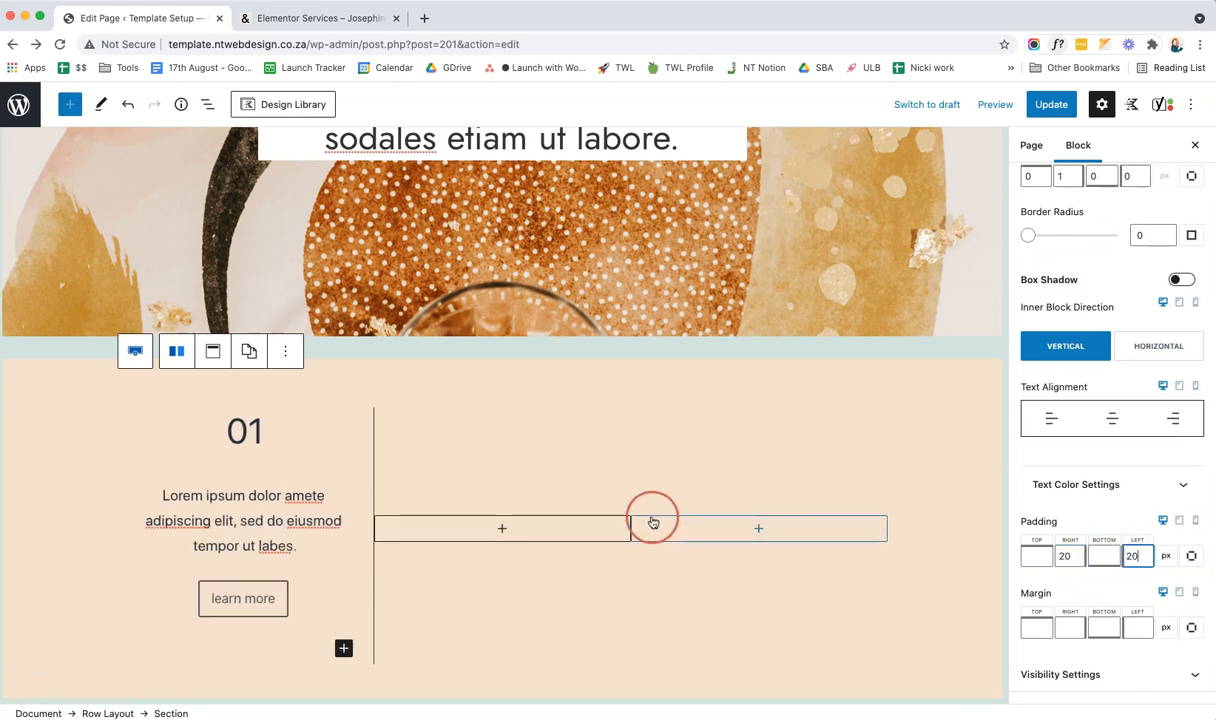
- Copy the "01" heading into the second column and change the copy's text to "02"
{"action": "left_click", "coordinate": [250, 430]}
{"action": "left_click", "coordinate": [197, 428]}
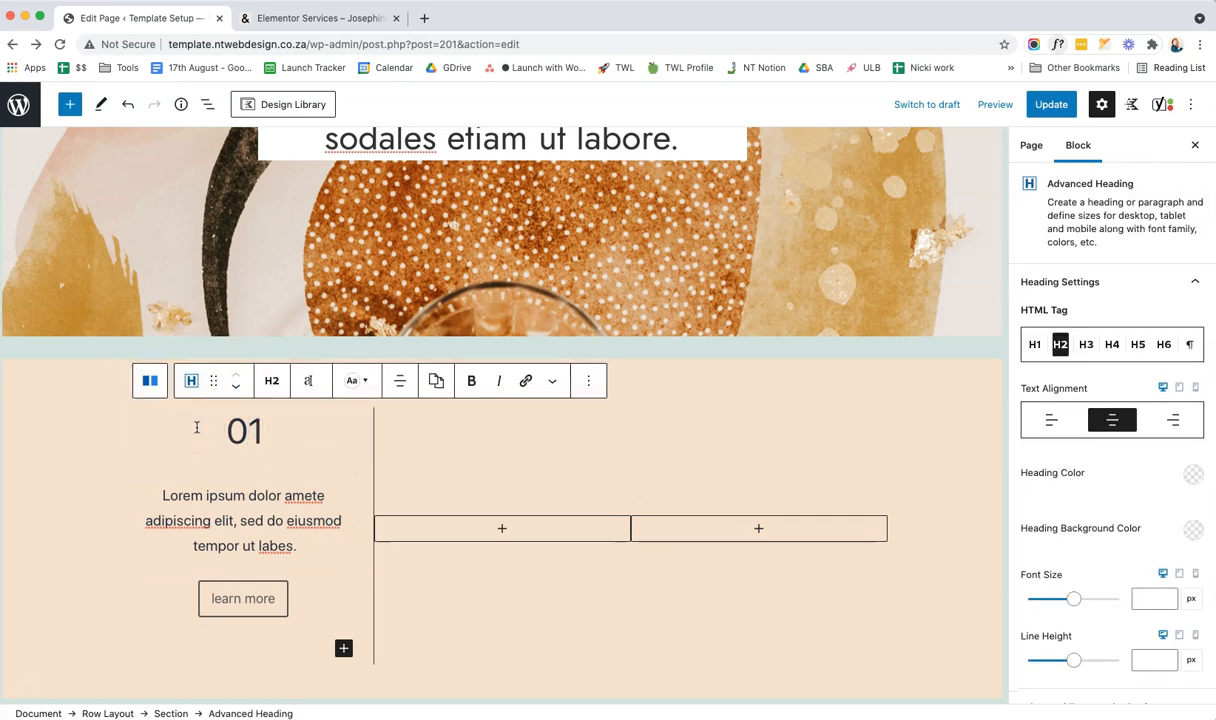
{"action": "left_click", "coordinate": [586, 381]}
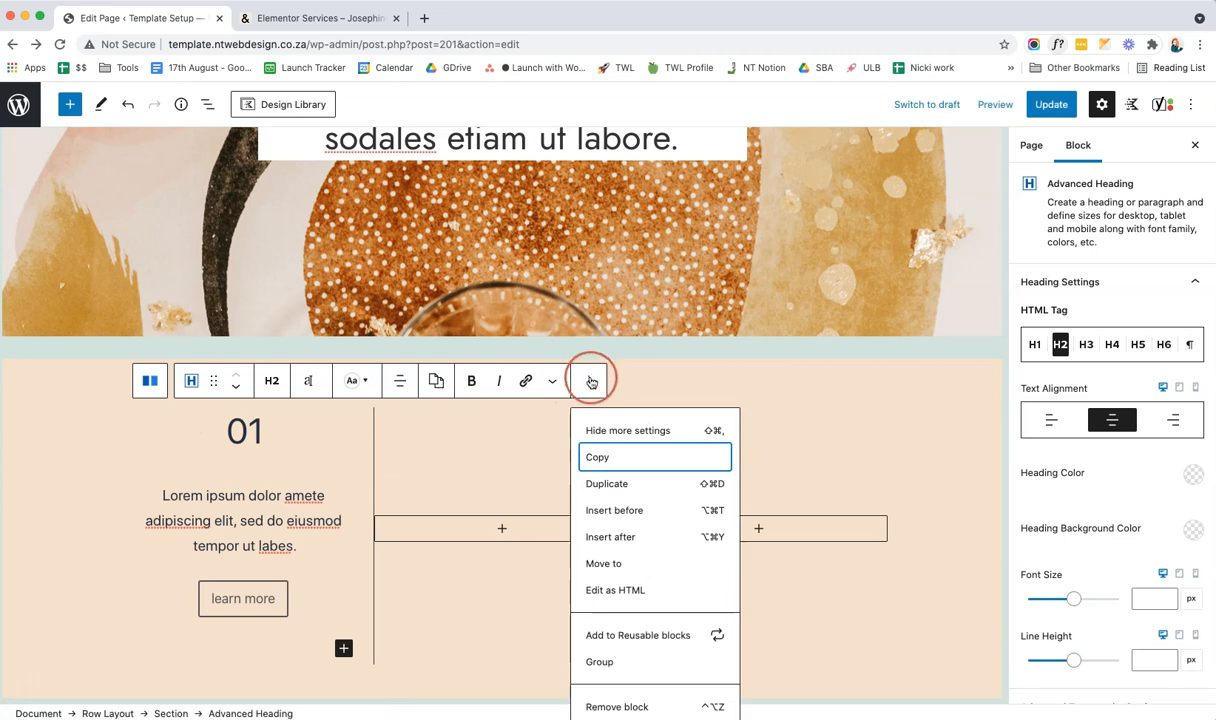
{"action": "left_click", "coordinate": [640, 488]}
{"action": "left_click_drag", "start_coordinate": [213, 455], "coordinate": [512, 490]}
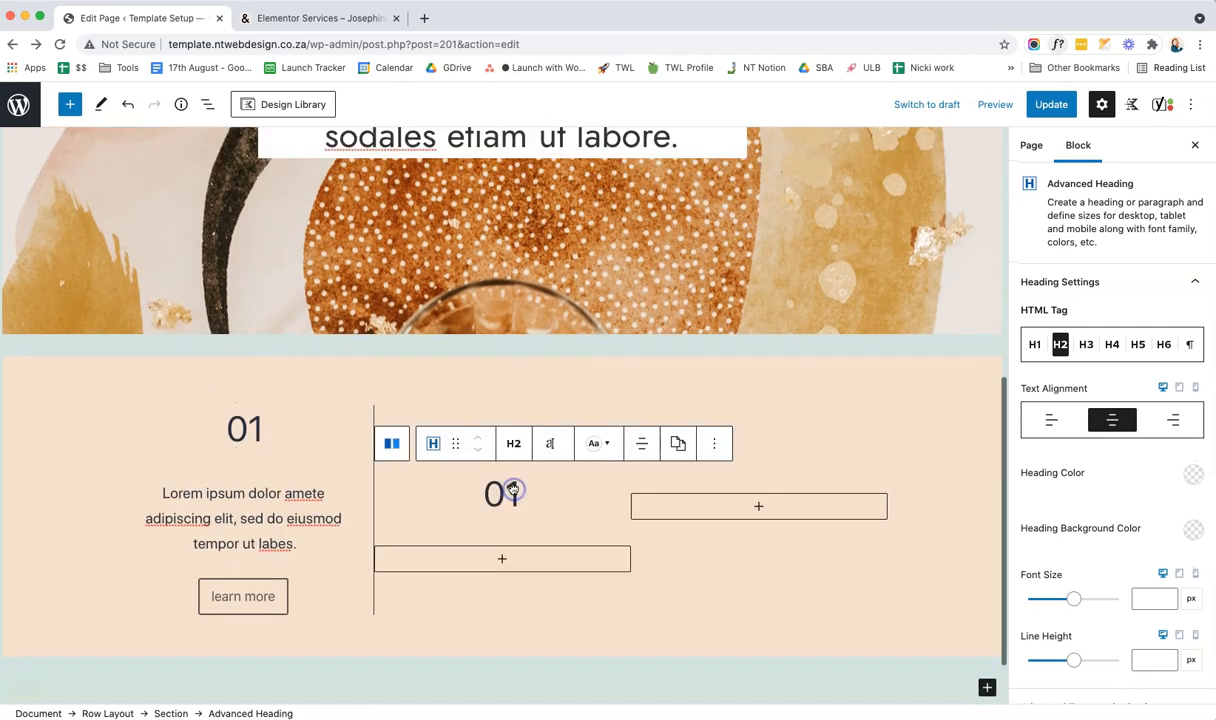
{"action": "left_click", "coordinate": [520, 488]}
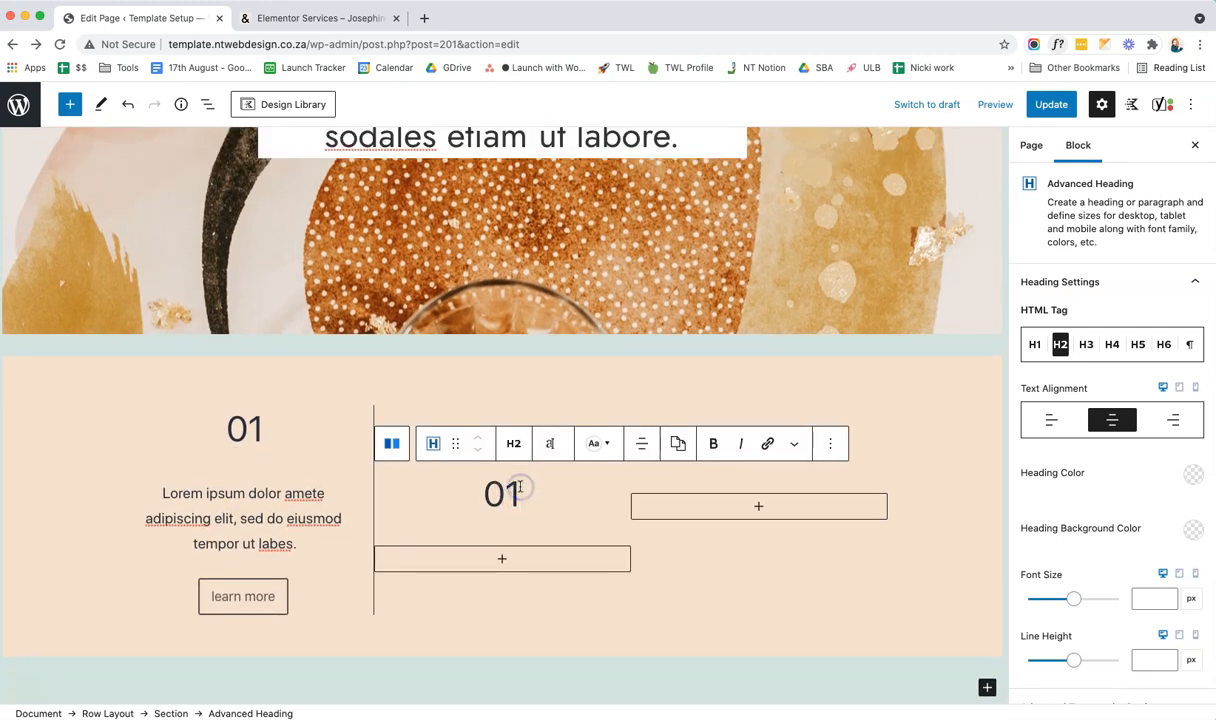
{"action": "key", "text": "BackSpace"}
- Duplicate the first column's paragraph and move the copy below the "02" heading in the second column
{"action": "left_click", "coordinate": [185, 492]}
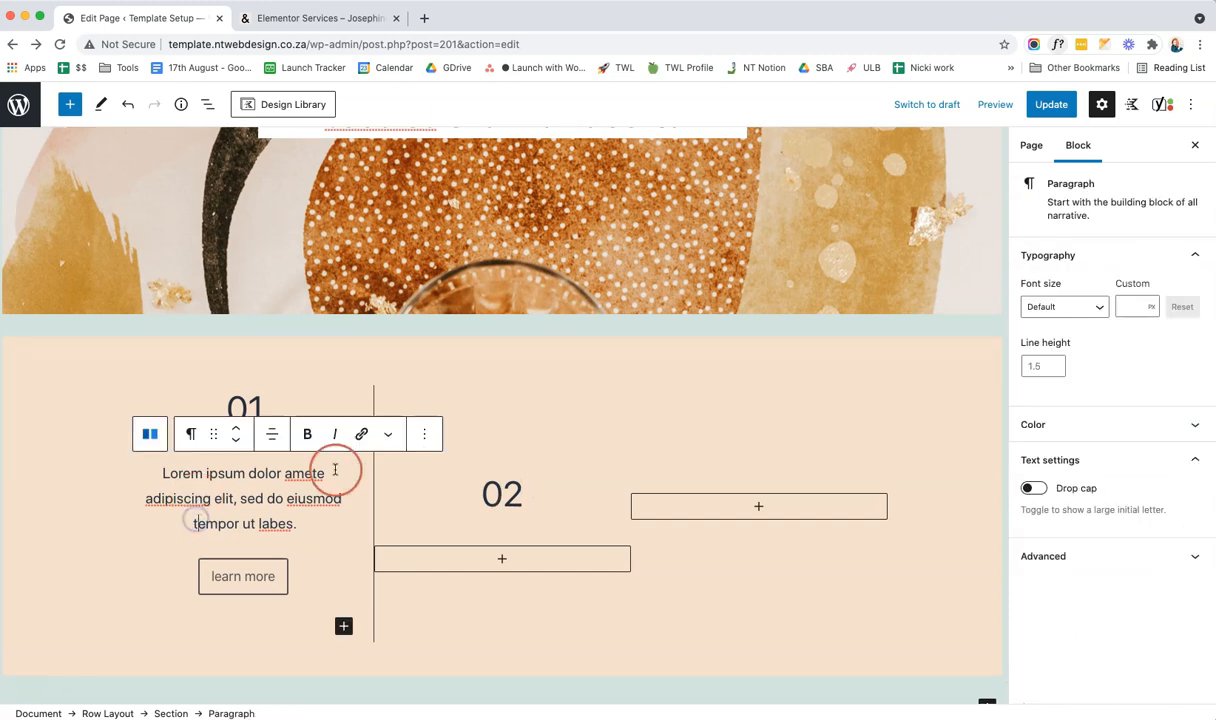
{"action": "left_click", "coordinate": [430, 433]}
{"action": "left_click", "coordinate": [442, 162]}
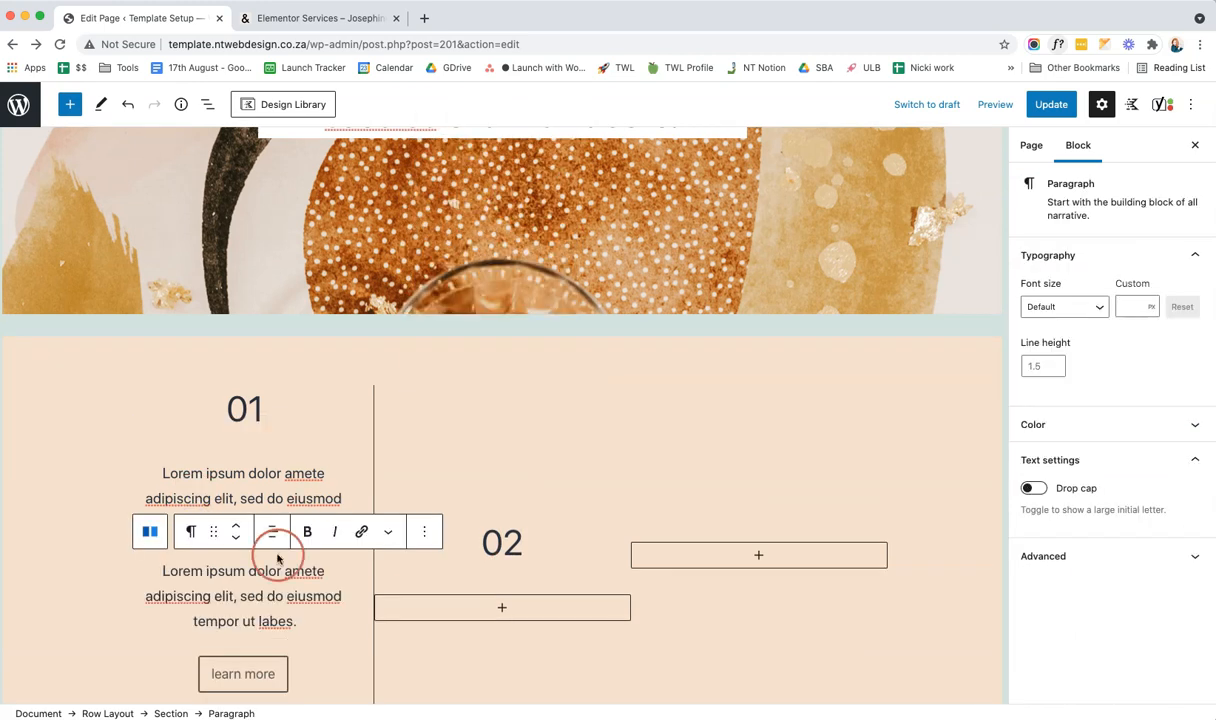
{"action": "left_click_drag", "start_coordinate": [214, 530], "coordinate": [518, 516]}
- Duplicate the "learn more" button so that the second and third columns each get a copy
{"action": "left_click", "coordinate": [257, 583]}
{"action": "left_click", "coordinate": [308, 537]}
{"action": "left_click", "coordinate": [347, 271]}
{"action": "left_click_drag", "start_coordinate": [214, 597], "coordinate": [728, 570]}
{"action": "left_click", "coordinate": [550, 554]}
{"action": "left_click", "coordinate": [586, 287]}
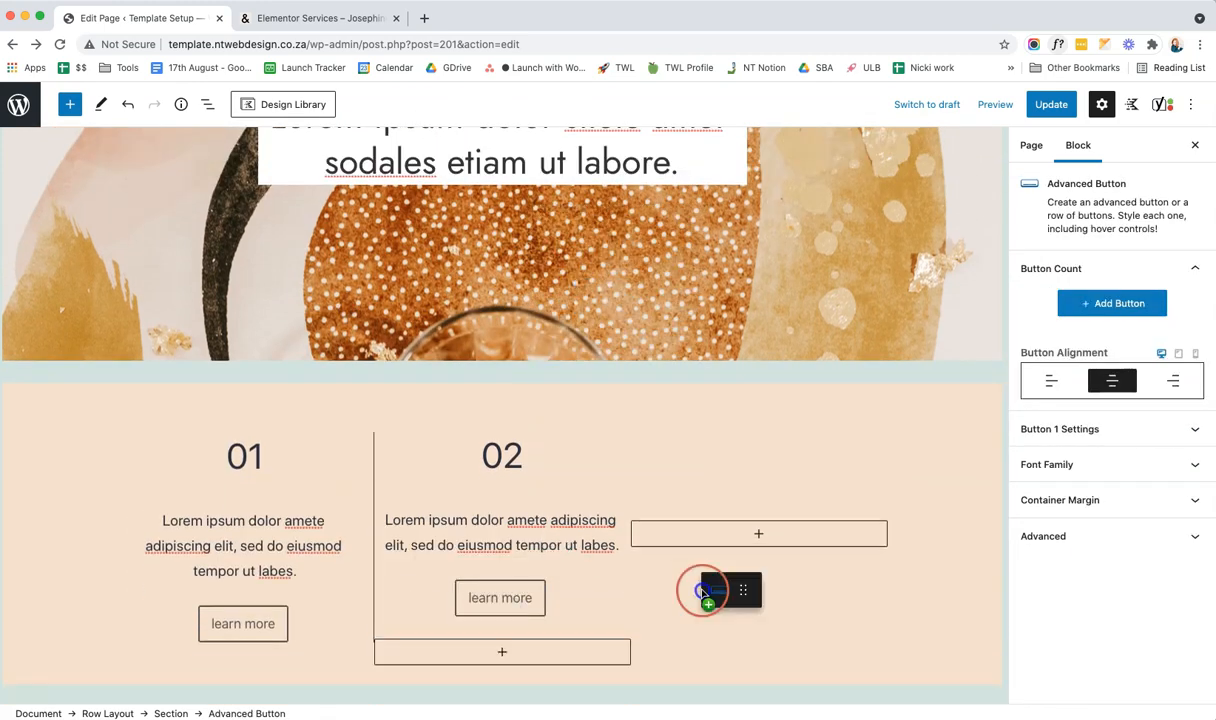
- Try to copy the second column's paragraph into the third column
{"action": "left_click", "coordinate": [598, 532]}
{"action": "left_click", "coordinate": [667, 476]}
{"action": "left_click", "coordinate": [680, 206]}
{"action": "left_click_drag", "start_coordinate": [456, 546], "coordinate": [735, 485]}
{"action": "left_click_drag", "start_coordinate": [265, 207], "coordinate": [740, 476]}
{"action": "left_click", "coordinate": [475, 269]}
{"action": "left_click", "coordinate": [522, 594]}
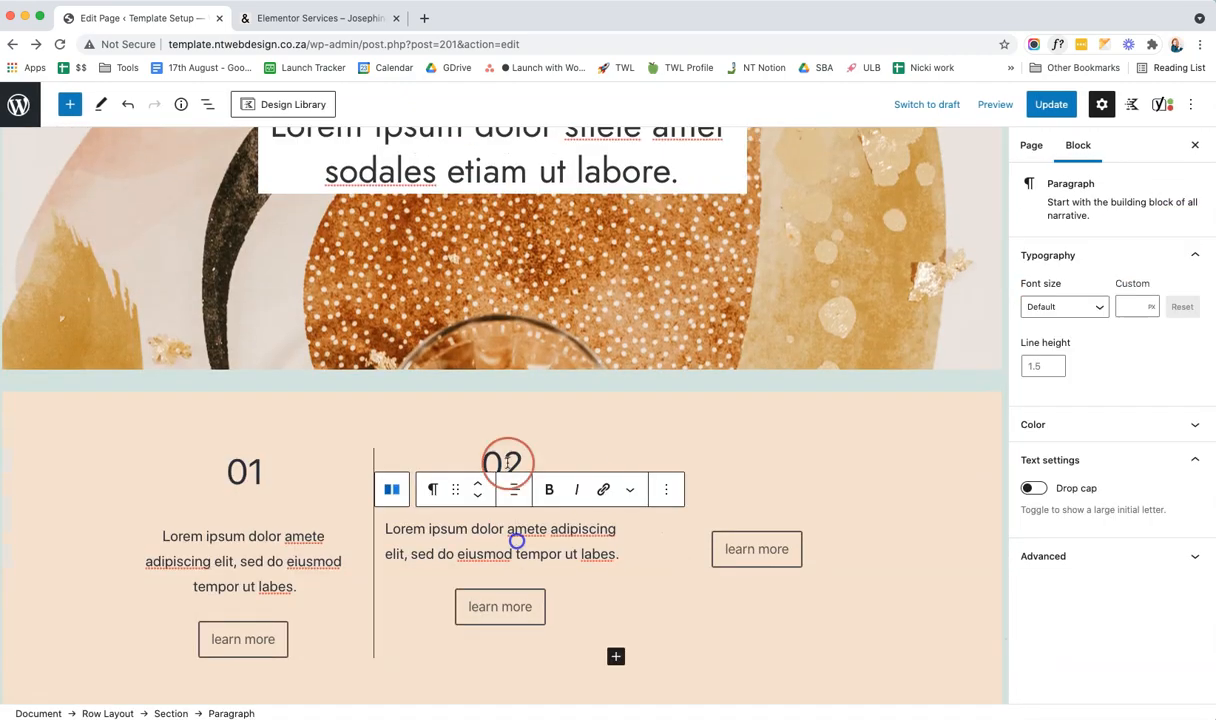
- Duplicate the "02" heading and move the copy above the button in the third column
{"action": "left_click", "coordinate": [508, 464]}
{"action": "left_click", "coordinate": [828, 413]}
{"action": "left_click", "coordinate": [850, 521]}
{"action": "left_click_drag", "start_coordinate": [456, 488], "coordinate": [762, 514]}
- Duplicate the second column's paragraph and move the copy between the heading and button in the third column
{"action": "left_click", "coordinate": [559, 586]}
{"action": "left_click", "coordinate": [666, 522]}
{"action": "left_click", "coordinate": [686, 234]}
{"action": "left_click_drag", "start_coordinate": [456, 582], "coordinate": [763, 572]}
- Change the third column's heading text to "03"
{"action": "left_click", "coordinate": [779, 497]}
{"action": "key", "text": "BackSpace"}
{"action": "key", "text": "BackSpace"}
{"action": "type", "text": "03"}
- Give the second column's section a dark right border of width 1 and side padding matching the first column
{"action": "scroll", "coordinate": [779, 497], "scroll_direction": "down", "scroll_amount": 1}
{"action": "left_click", "coordinate": [620, 513]}
{"action": "left_click", "coordinate": [556, 420]}
{"action": "left_click", "coordinate": [392, 373]}
{"action": "left_click", "coordinate": [1067, 551]}
{"action": "type", "text": "1"}
{"action": "left_click", "coordinate": [1194, 473]}
{"action": "left_click", "coordinate": [996, 434]}
{"action": "left_click", "coordinate": [1069, 600]}
- Set the third column section's right and left padding to 20 px
{"action": "left_click", "coordinate": [759, 447]}
{"action": "left_click", "coordinate": [174, 713]}
{"action": "scroll", "coordinate": [1077, 608], "scroll_direction": "down", "scroll_amount": 5}
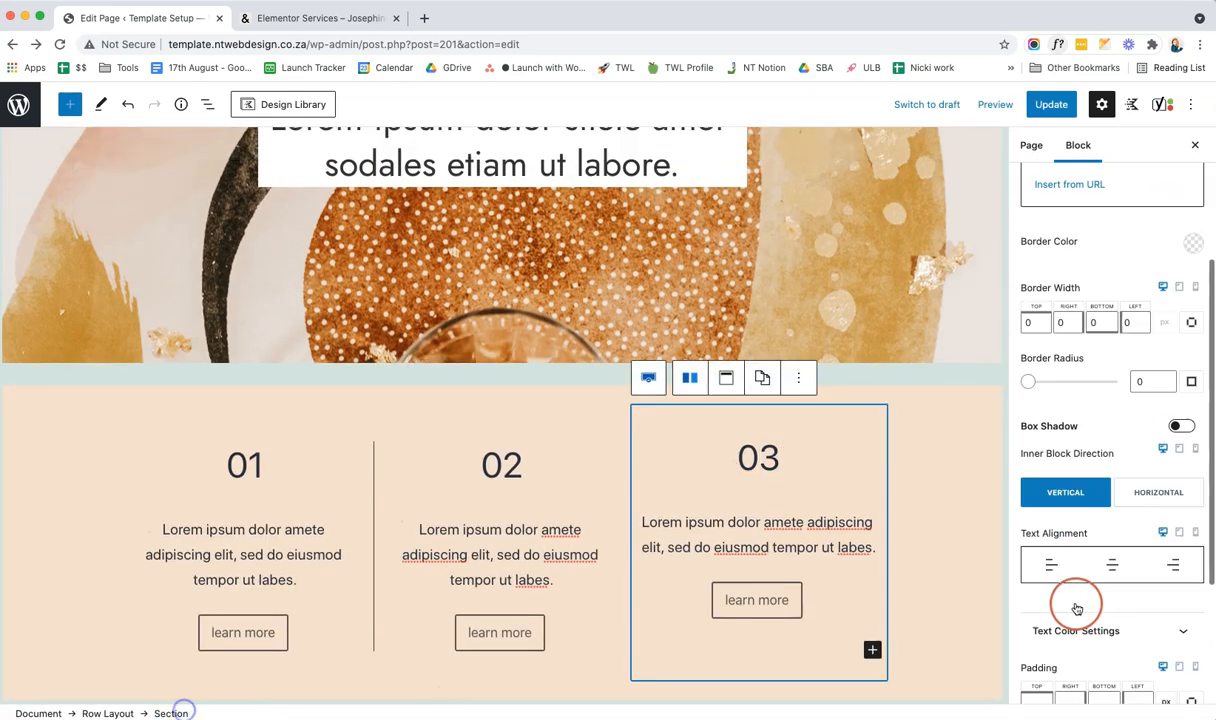
{"action": "left_click", "coordinate": [1067, 628]}
{"action": "type", "text": "20"}
{"action": "left_click", "coordinate": [1137, 627]}
{"action": "type", "text": "20"}
{"action": "scroll", "coordinate": [56, 673], "scroll_direction": "down", "scroll_amount": 1}
{"action": "left_click", "coordinate": [995, 104]}
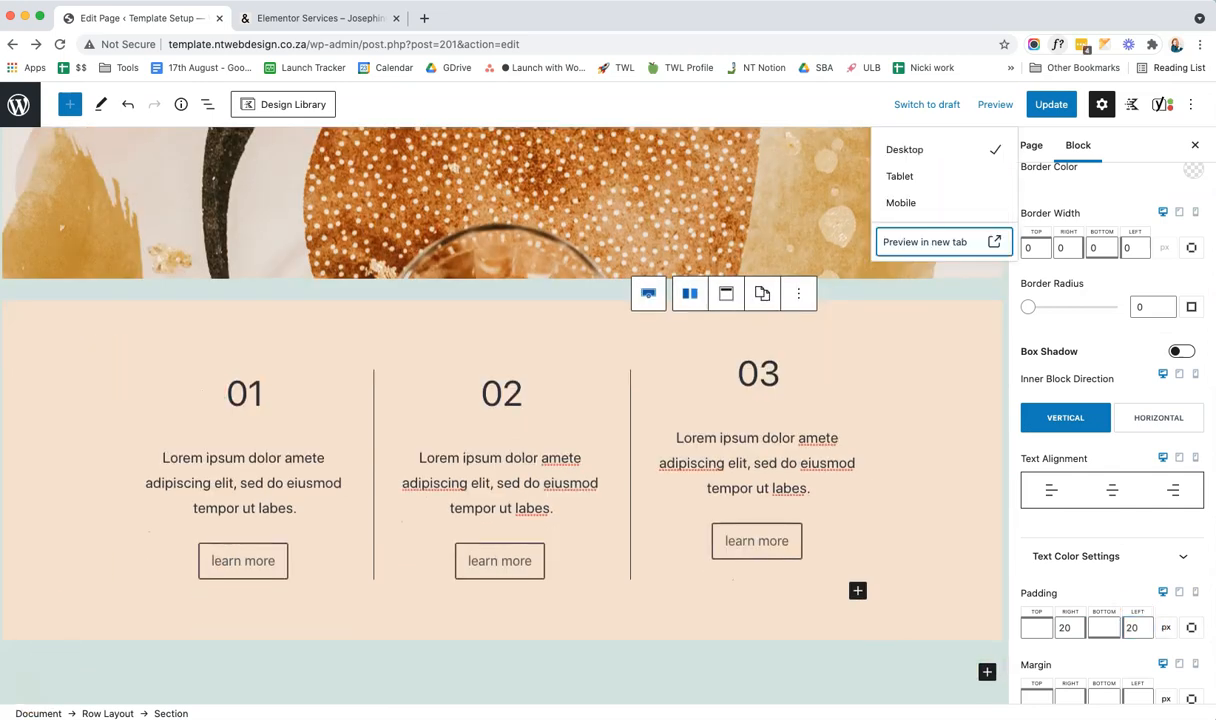
- Set the three-column row's top and bottom padding to 100 px
{"action": "left_click", "coordinate": [107, 713]}
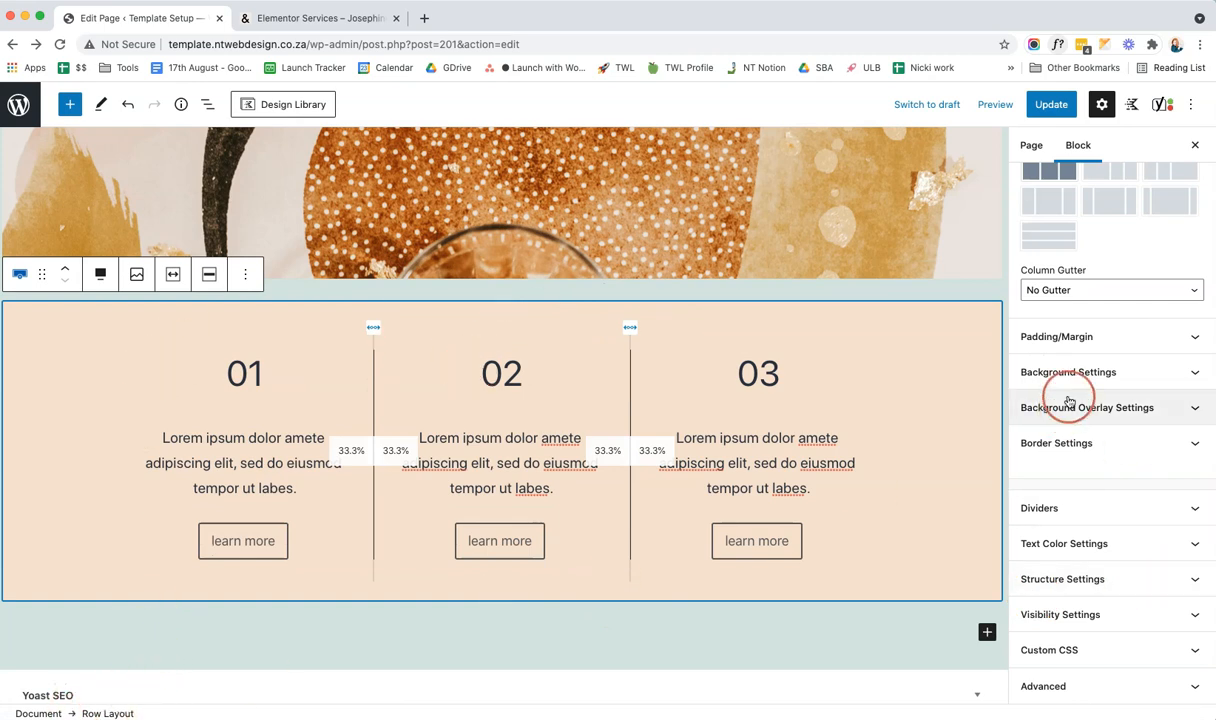
{"action": "left_click", "coordinate": [1085, 340]}
{"action": "left_click_drag", "start_coordinate": [1045, 393], "coordinate": [1013, 393]}
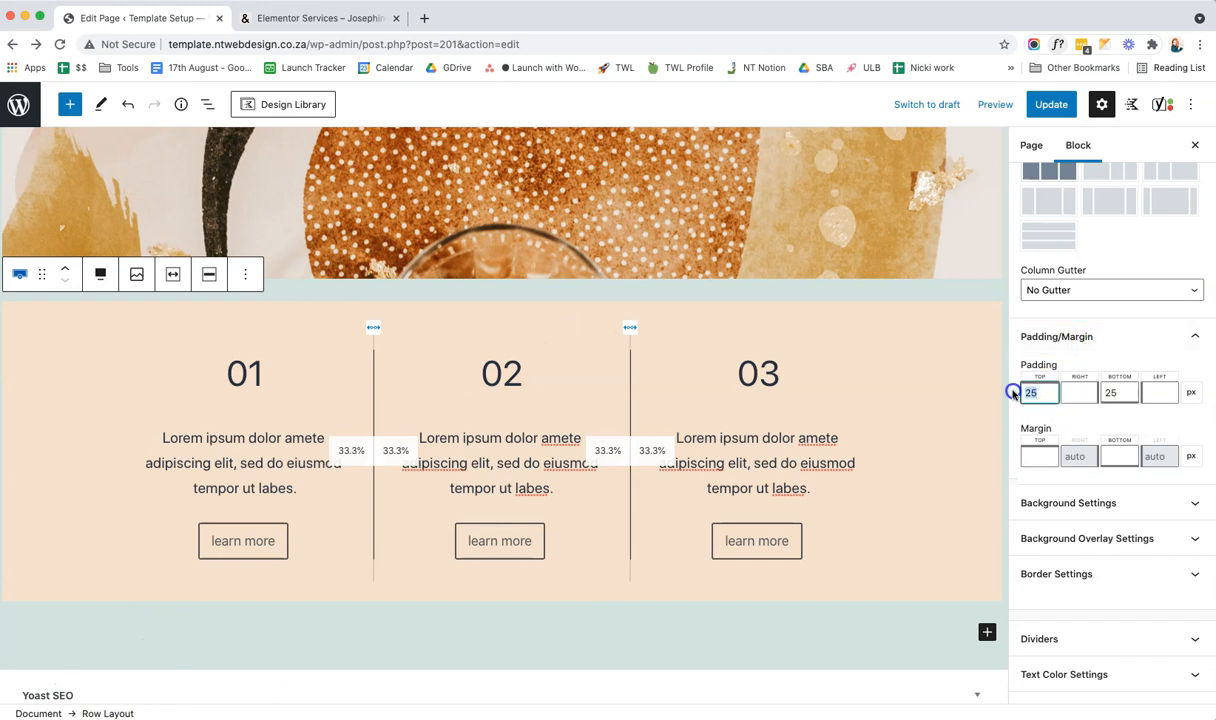
{"action": "type", "text": "100"}
{"action": "left_click", "coordinate": [1113, 392]}
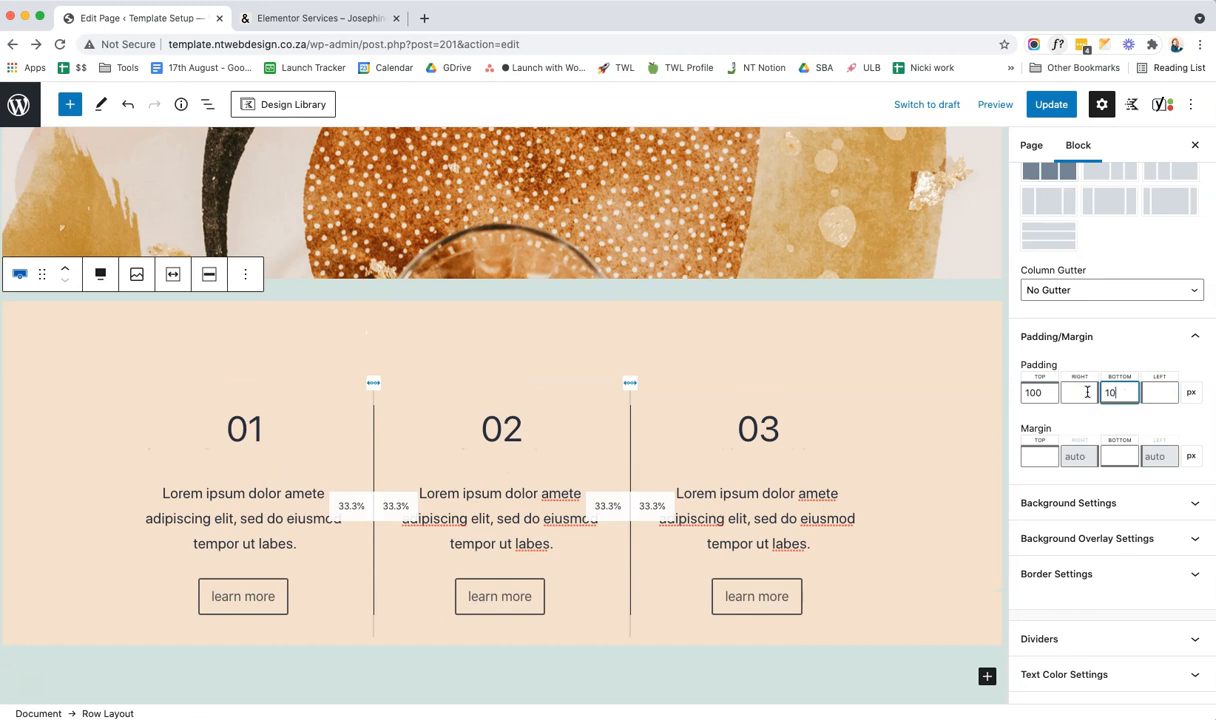
{"action": "left_click", "coordinate": [906, 331]}
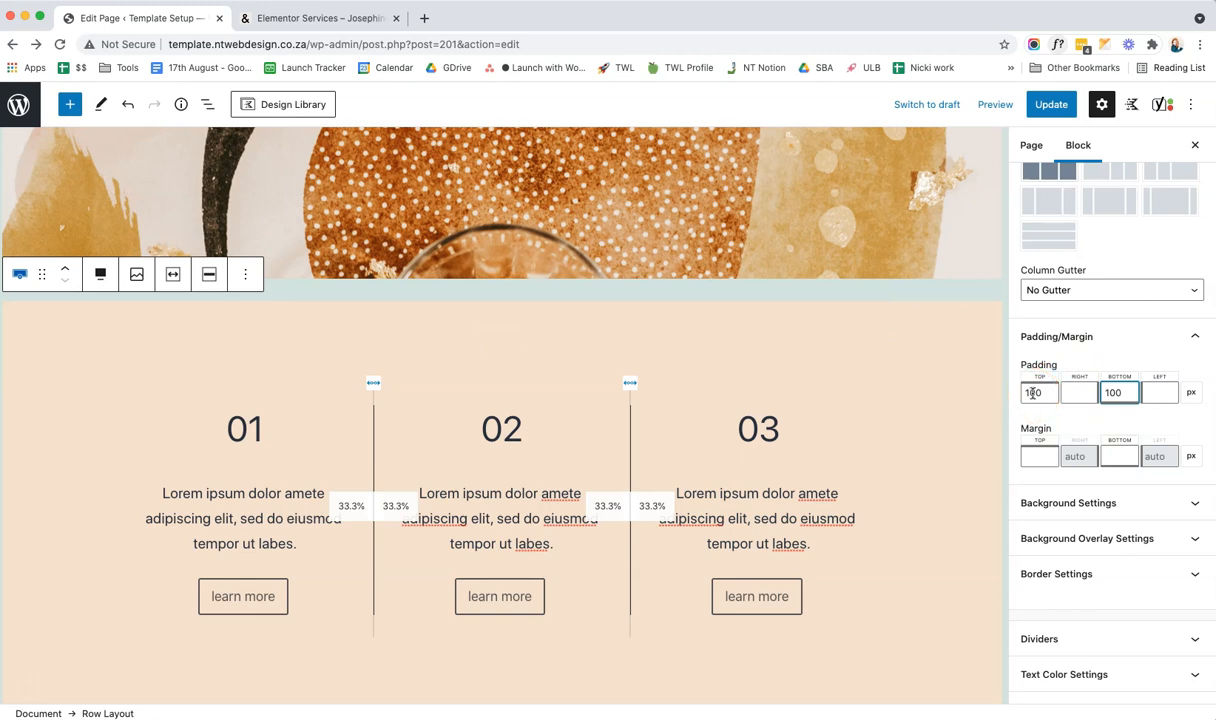
- Preview the page in a new tab, review the three-column section and close the preview
{"action": "left_click", "coordinate": [993, 105]}
{"action": "left_click", "coordinate": [990, 240]}
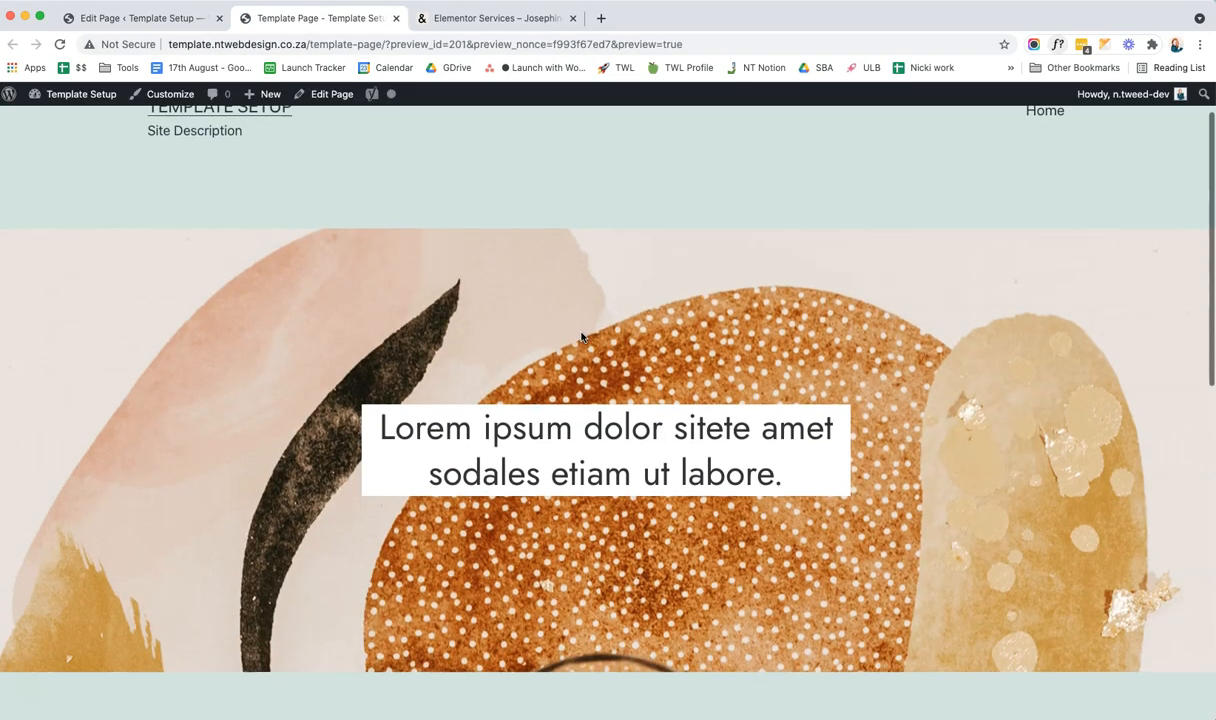
{"action": "scroll", "coordinate": [581, 337], "scroll_direction": "down", "scroll_amount": 2}
{"action": "left_click", "coordinate": [660, 322]}
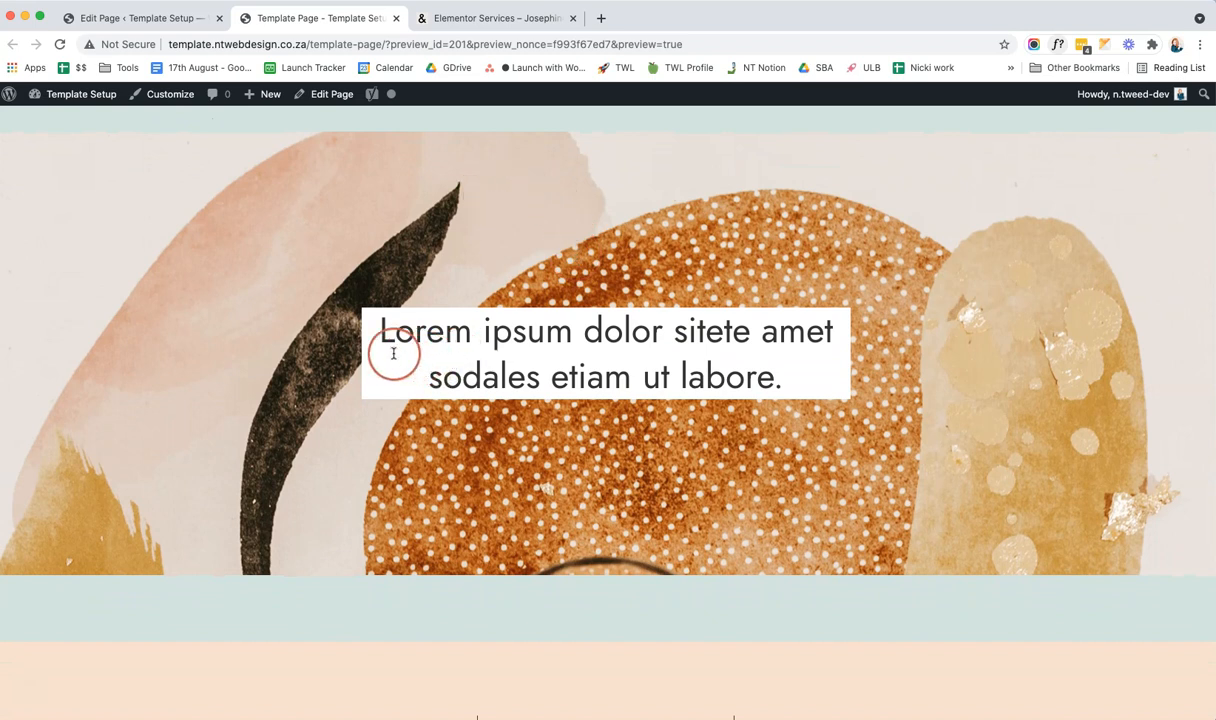
{"action": "scroll", "coordinate": [257, 365], "scroll_direction": "down", "scroll_amount": 6}
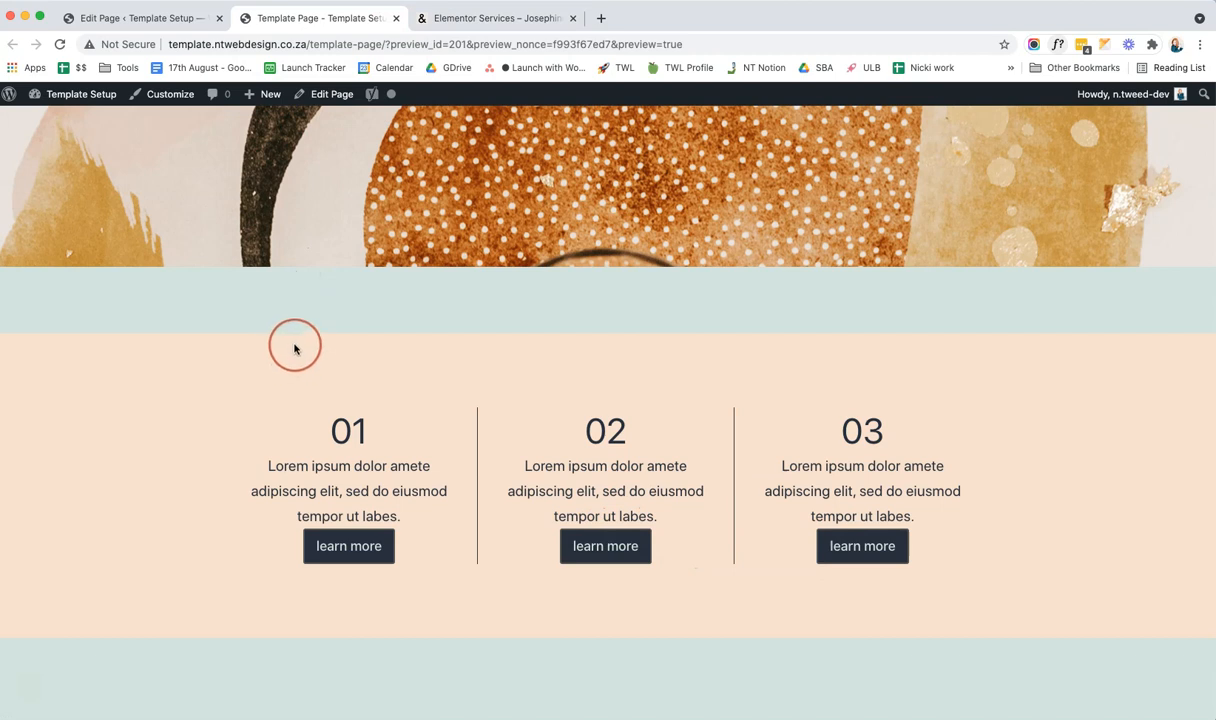
{"action": "key", "text": "super+w"}
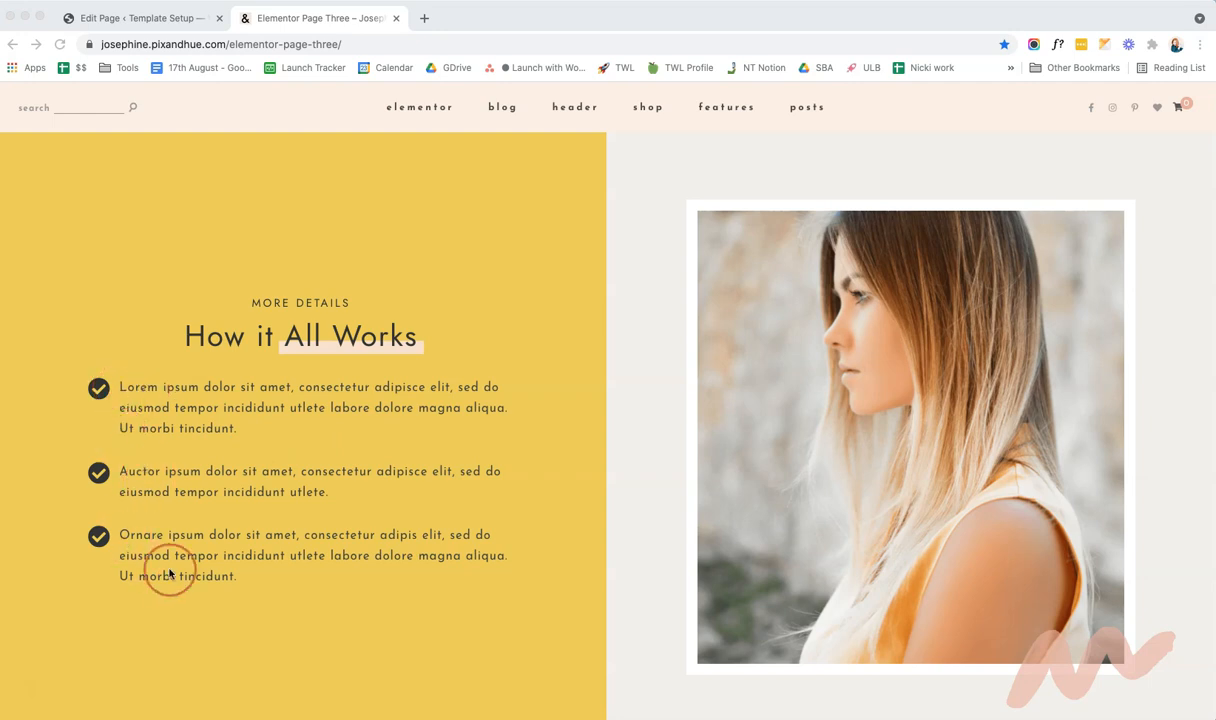
- Return to the page editor and add a Row Layout with two equal columns below the three-column section
{"action": "left_click", "coordinate": [142, 17]}
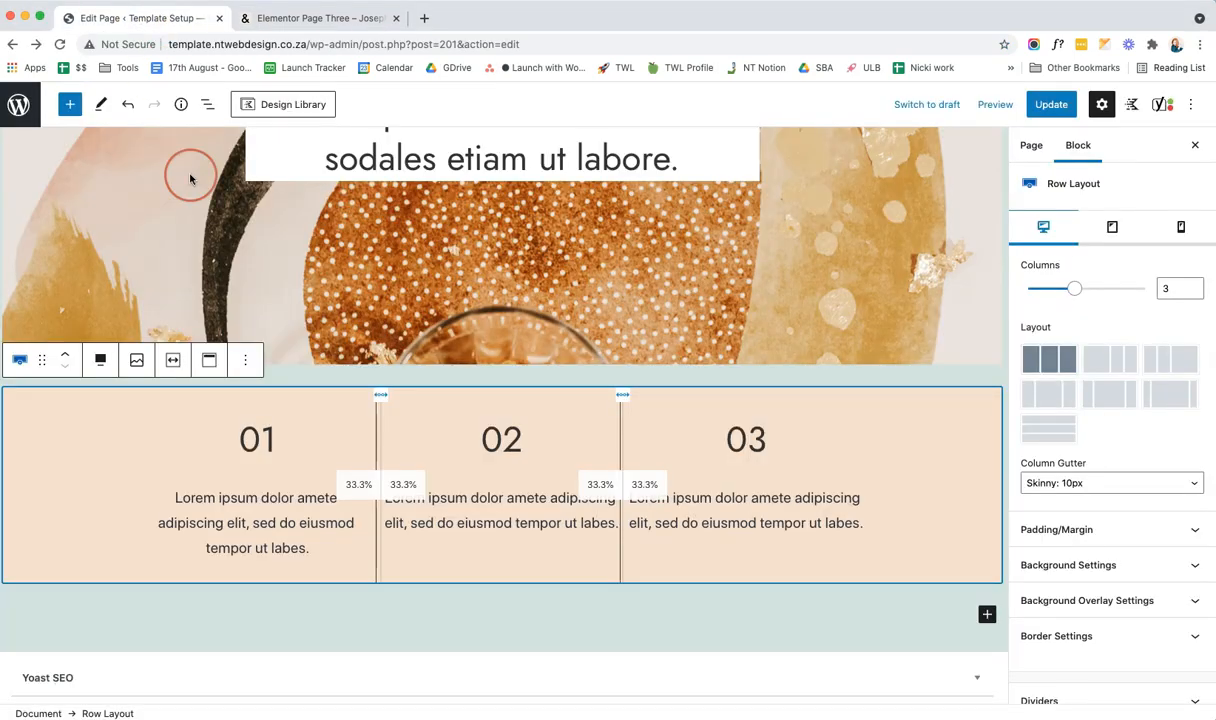
{"action": "left_click", "coordinate": [987, 615]}
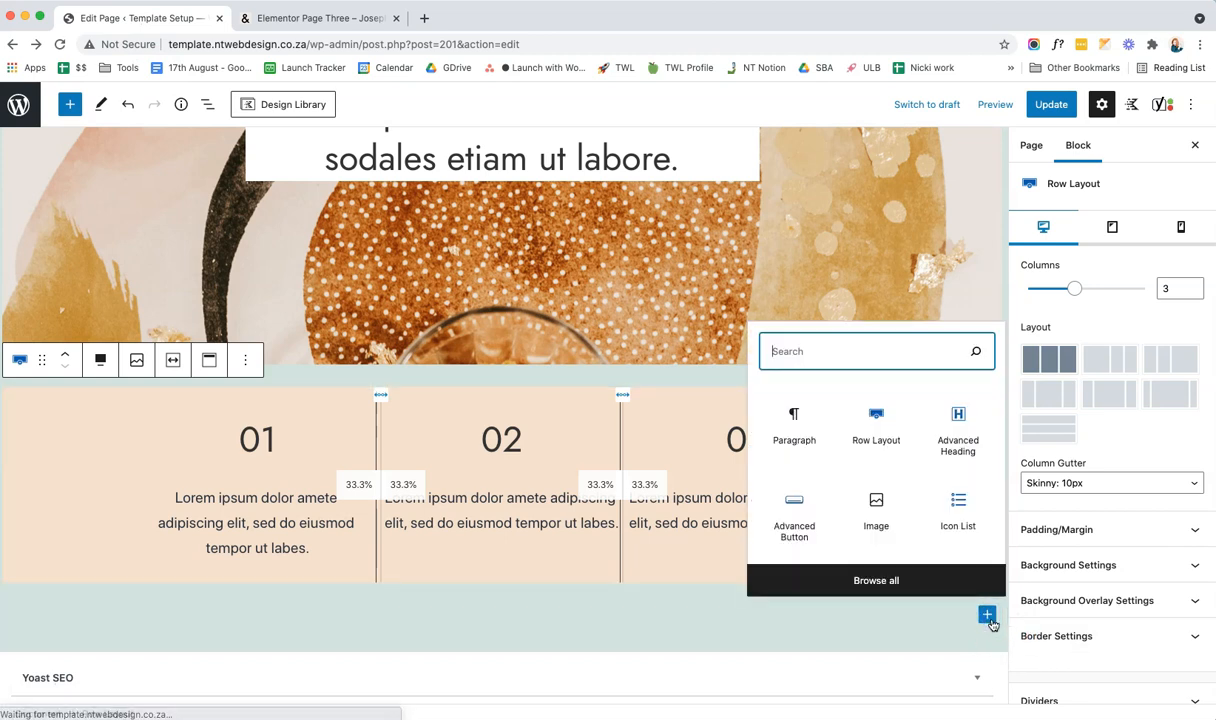
{"action": "left_click", "coordinate": [876, 425]}
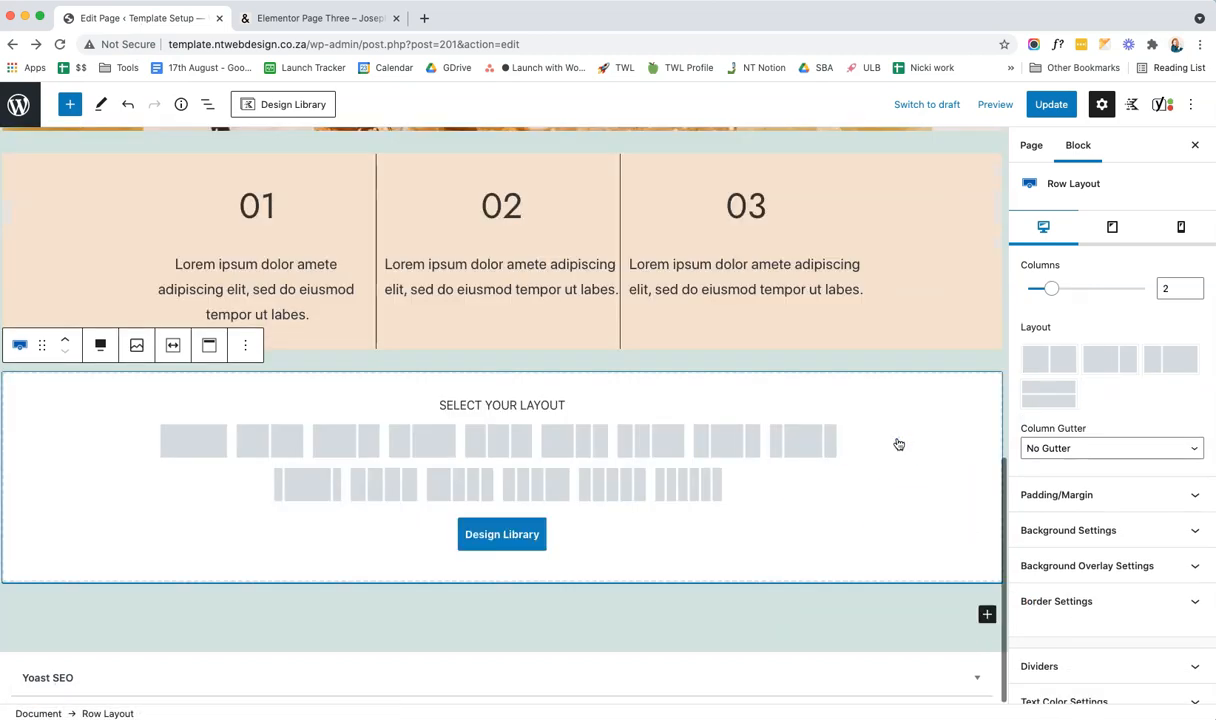
{"action": "left_click", "coordinate": [247, 440]}
- Set the background color of the new row's first column to #ECD04D
{"action": "left_click", "coordinate": [228, 554]}
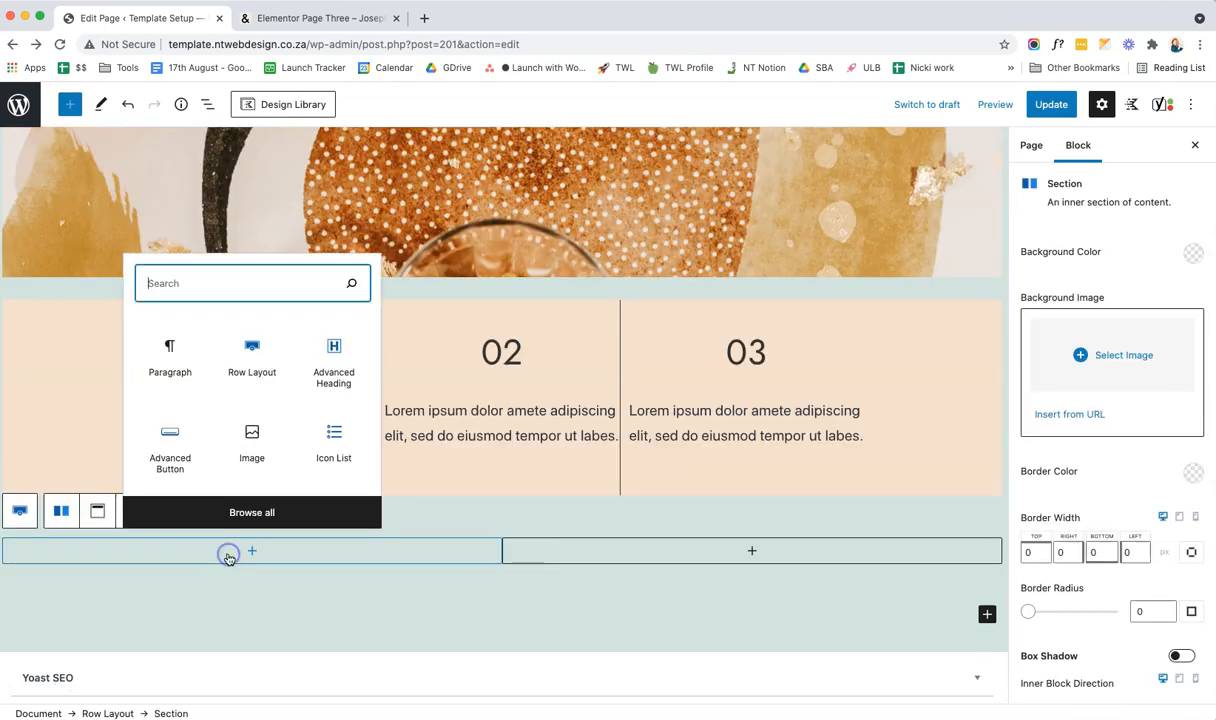
{"action": "left_click", "coordinate": [1193, 255]}
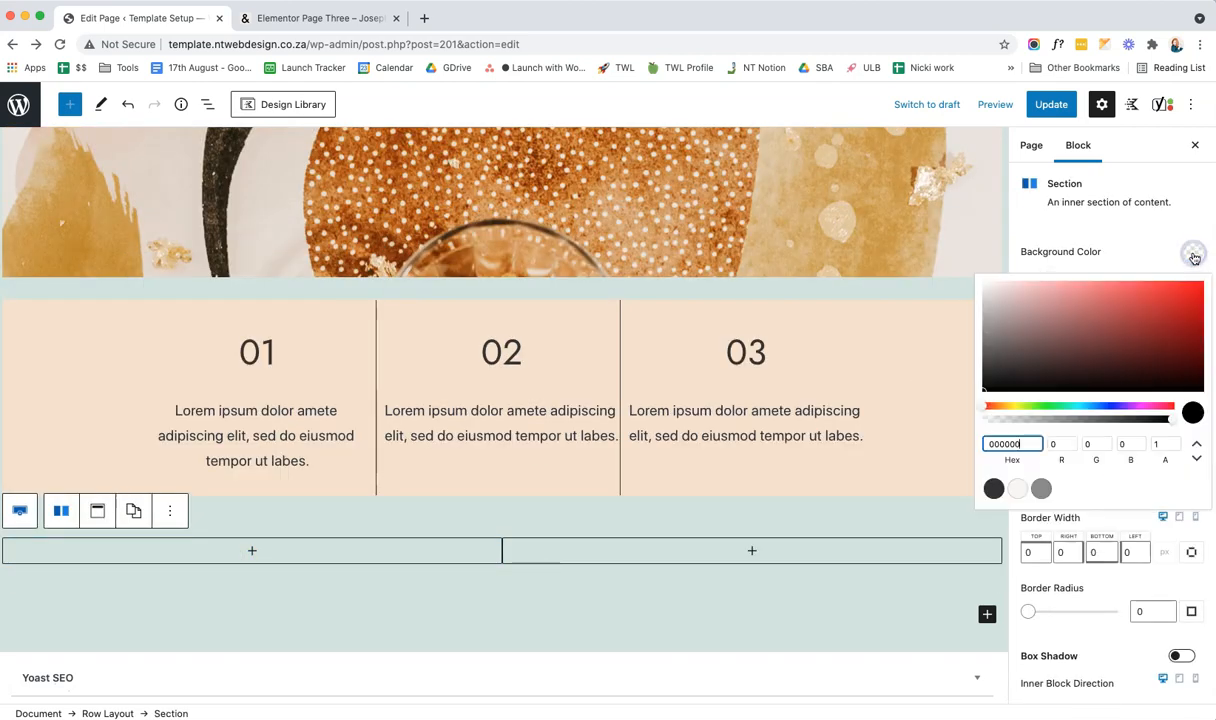
{"action": "right_click", "coordinate": [997, 443]}
{"action": "left_click", "coordinate": [1023, 533]}
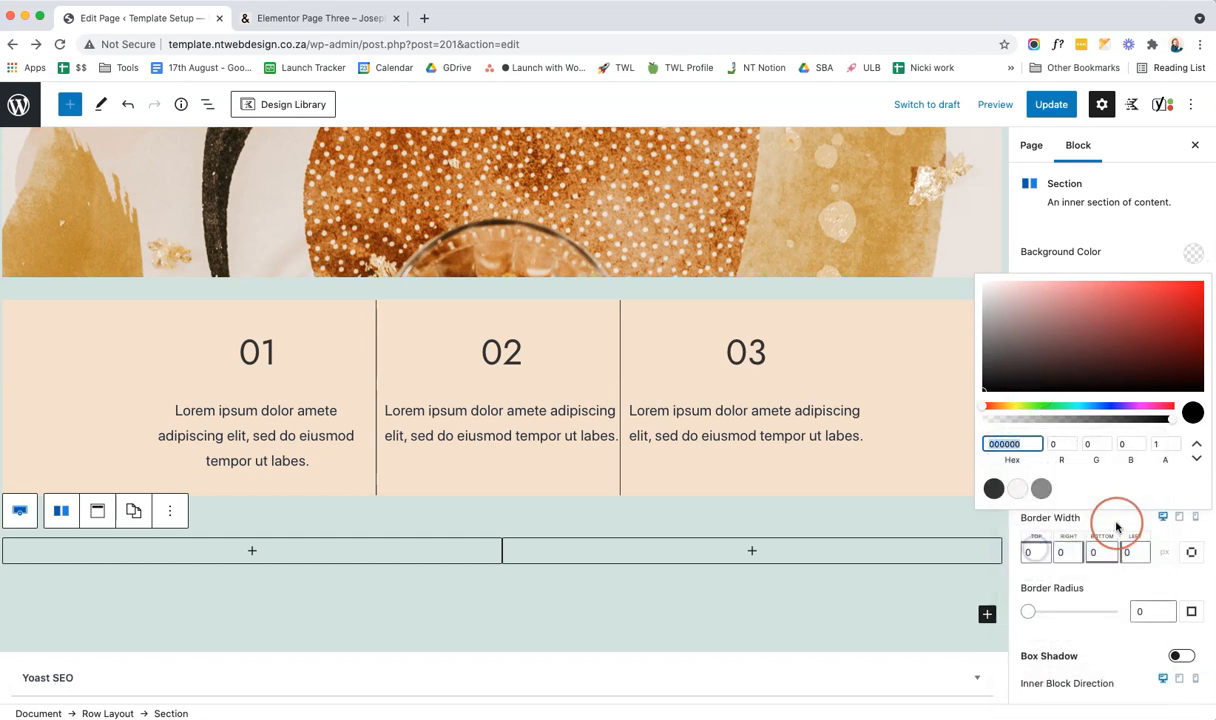
{"action": "key", "text": "super+v"}
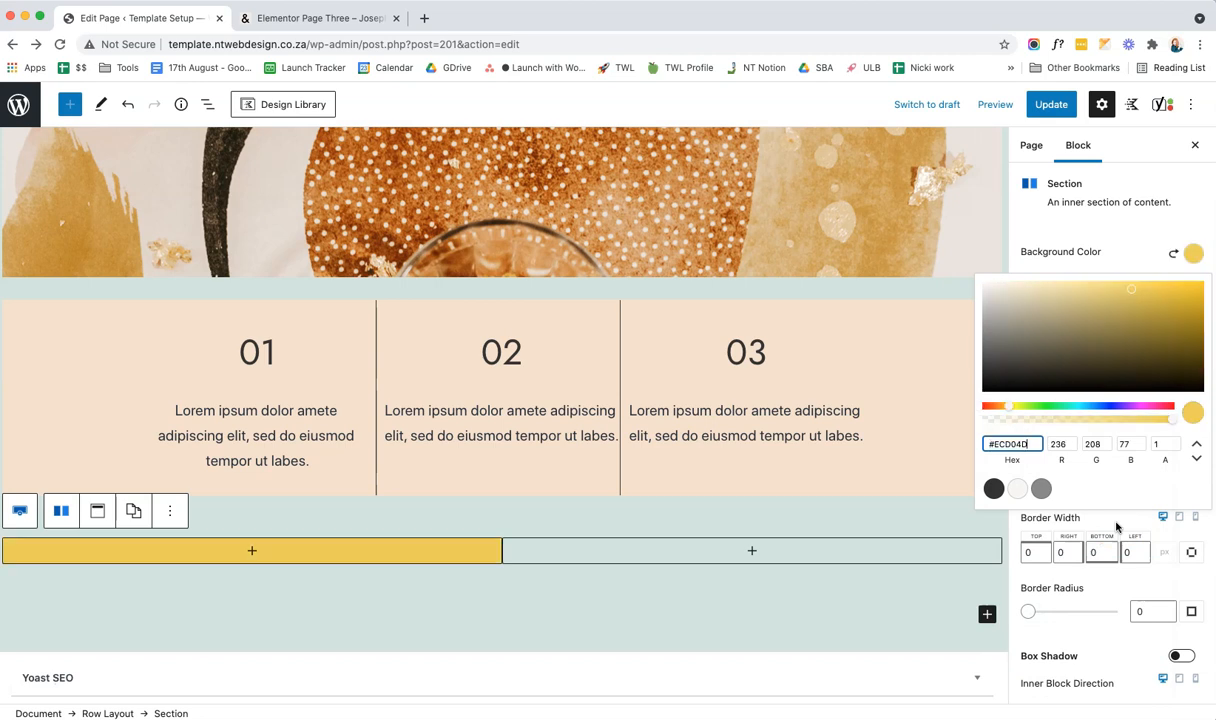
- Add an Icon List block to the yellow first column of the new two-column row
{"action": "left_click", "coordinate": [248, 550]}
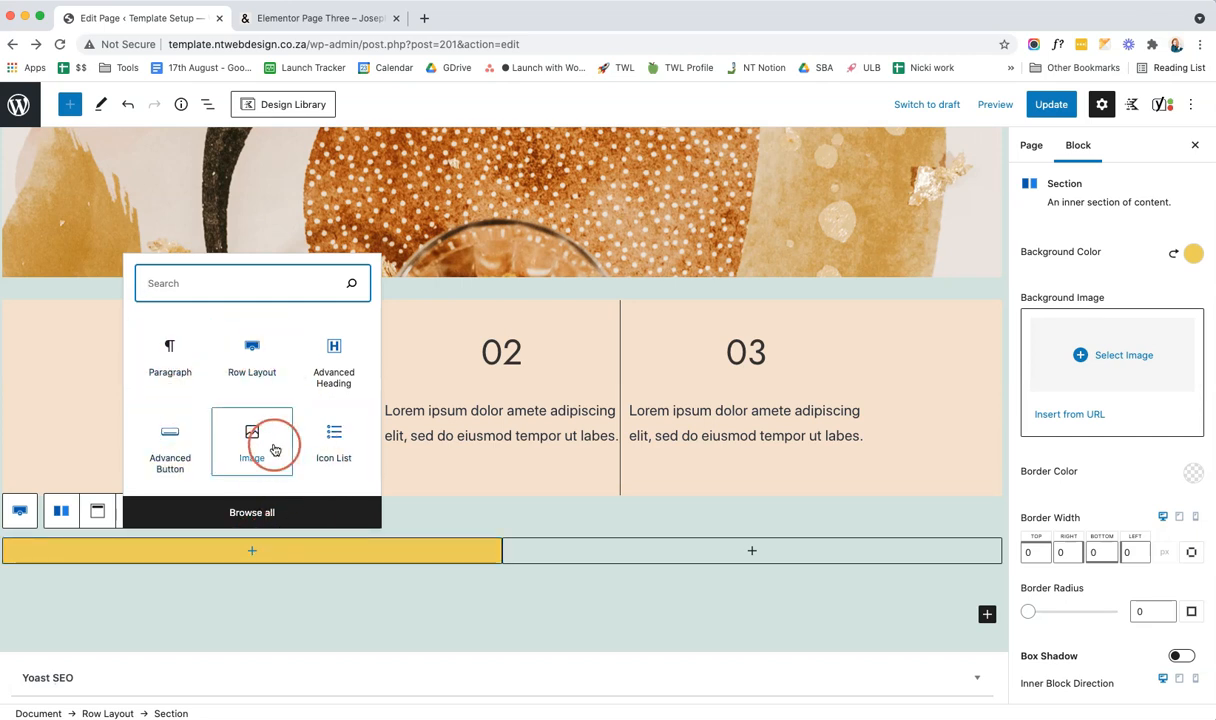
{"action": "left_click", "coordinate": [269, 513]}
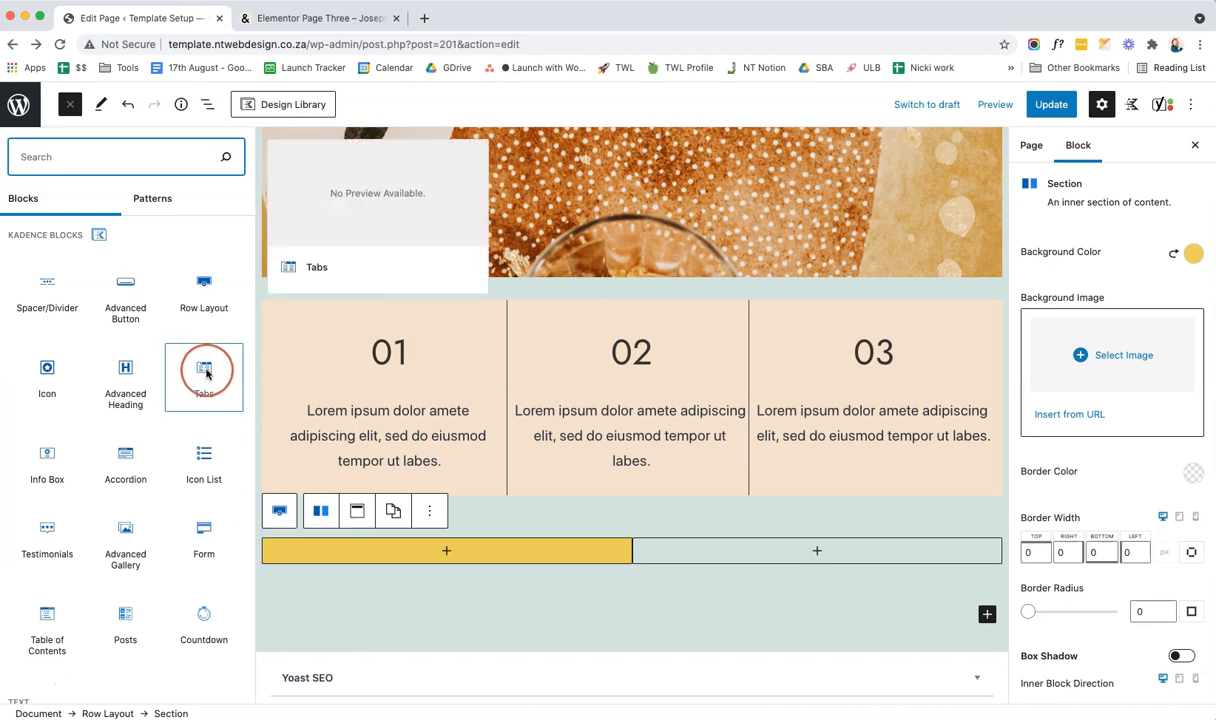
{"action": "left_click", "coordinate": [200, 456]}
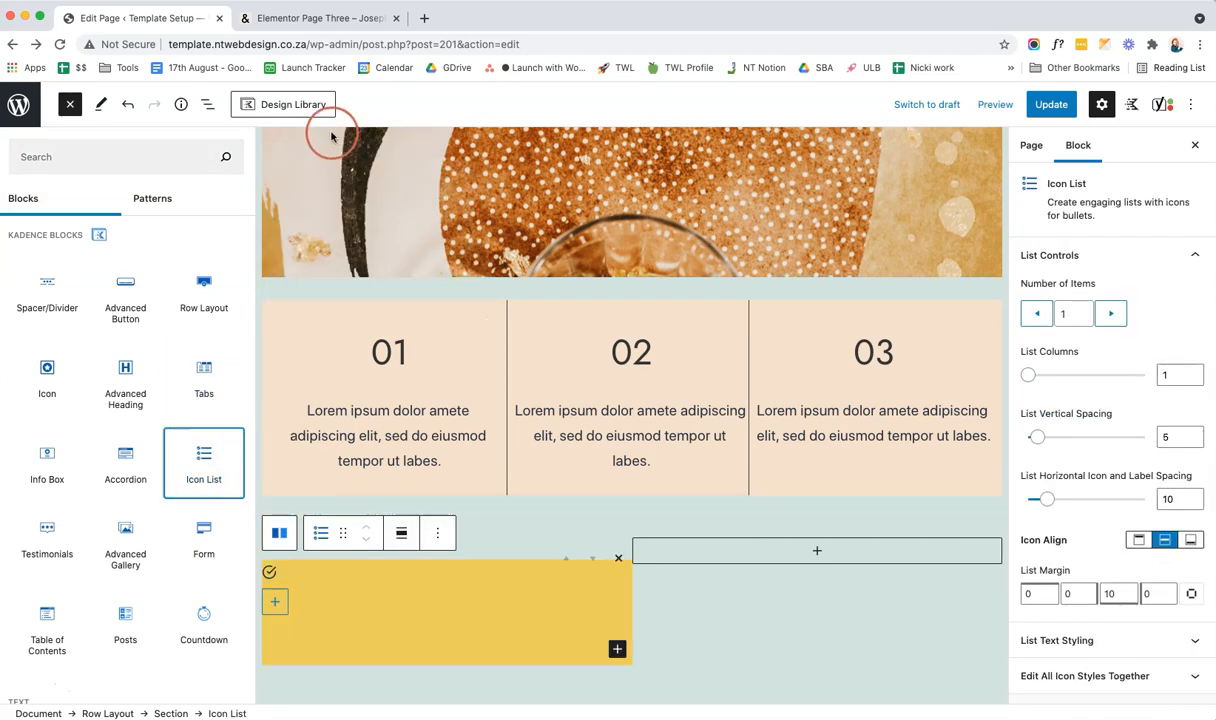
- Switch to the Josephine demo page and copy the first checklist item's text under "How it All Works"
{"action": "left_click", "coordinate": [296, 18]}
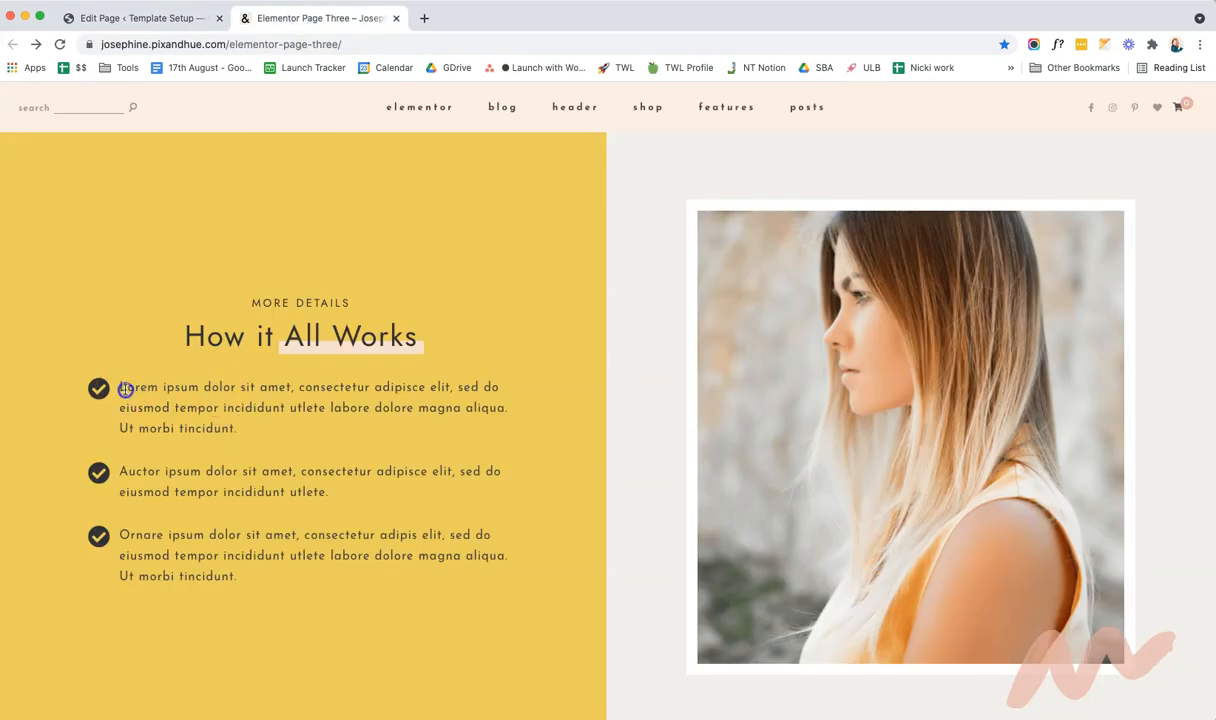
{"action": "left_click_drag", "start_coordinate": [125, 389], "coordinate": [240, 427]}
{"action": "right_click", "coordinate": [213, 420]}
{"action": "left_click", "coordinate": [232, 442]}
- Return to the page editor and set the icon list's number of items to 3
{"action": "left_click", "coordinate": [141, 18]}
{"action": "left_click", "coordinate": [291, 569]}
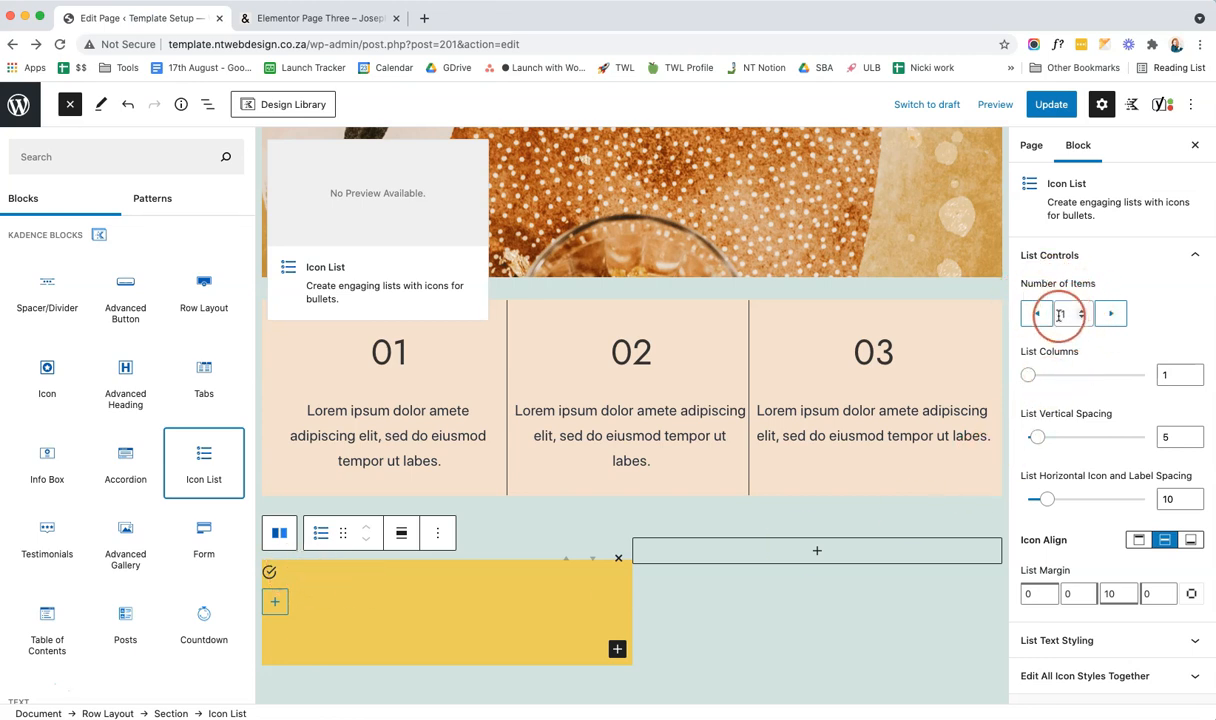
{"action": "left_click", "coordinate": [1108, 318]}
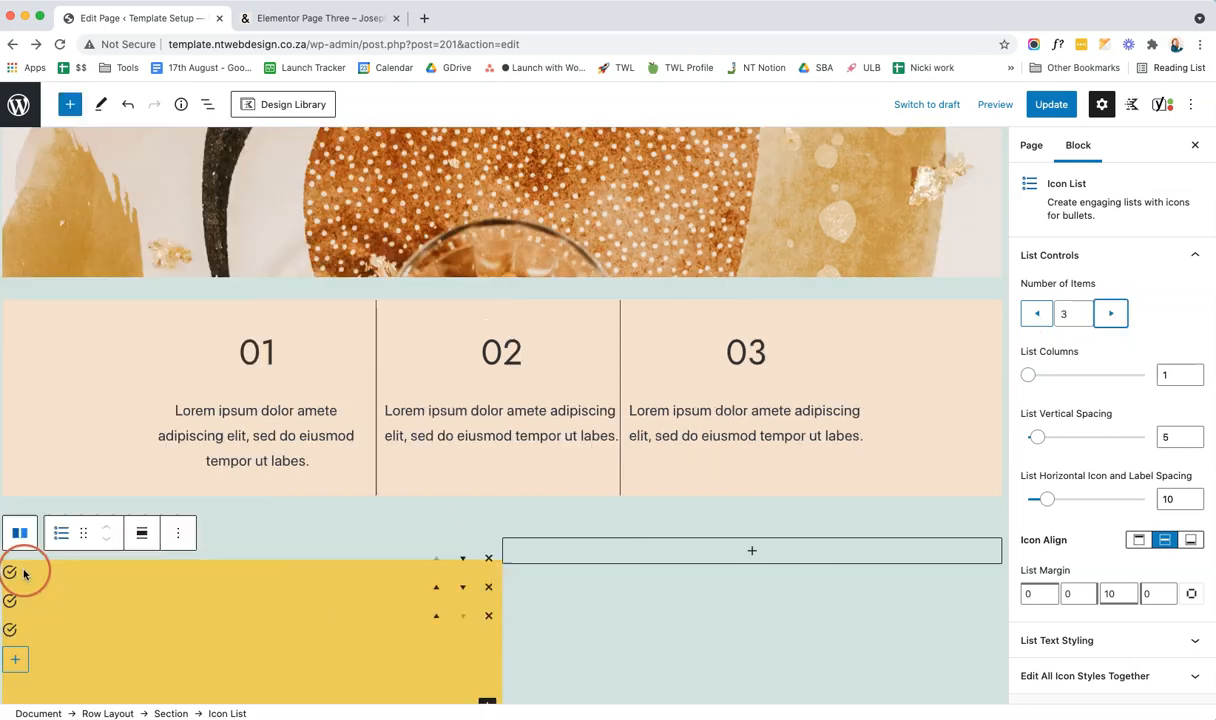
- Paste the copied lorem ipsum text into all three items of the icon list
{"action": "left_click", "coordinate": [24, 572]}
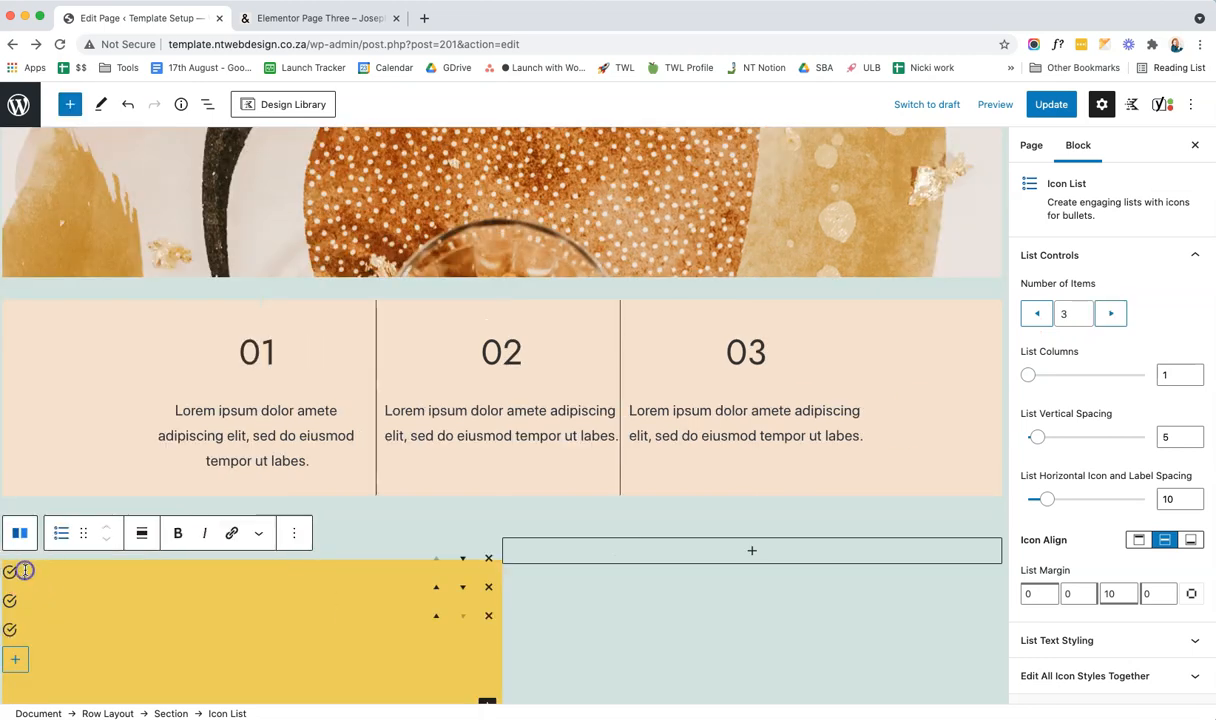
{"action": "right_click", "coordinate": [25, 572]}
{"action": "left_click", "coordinate": [64, 621]}
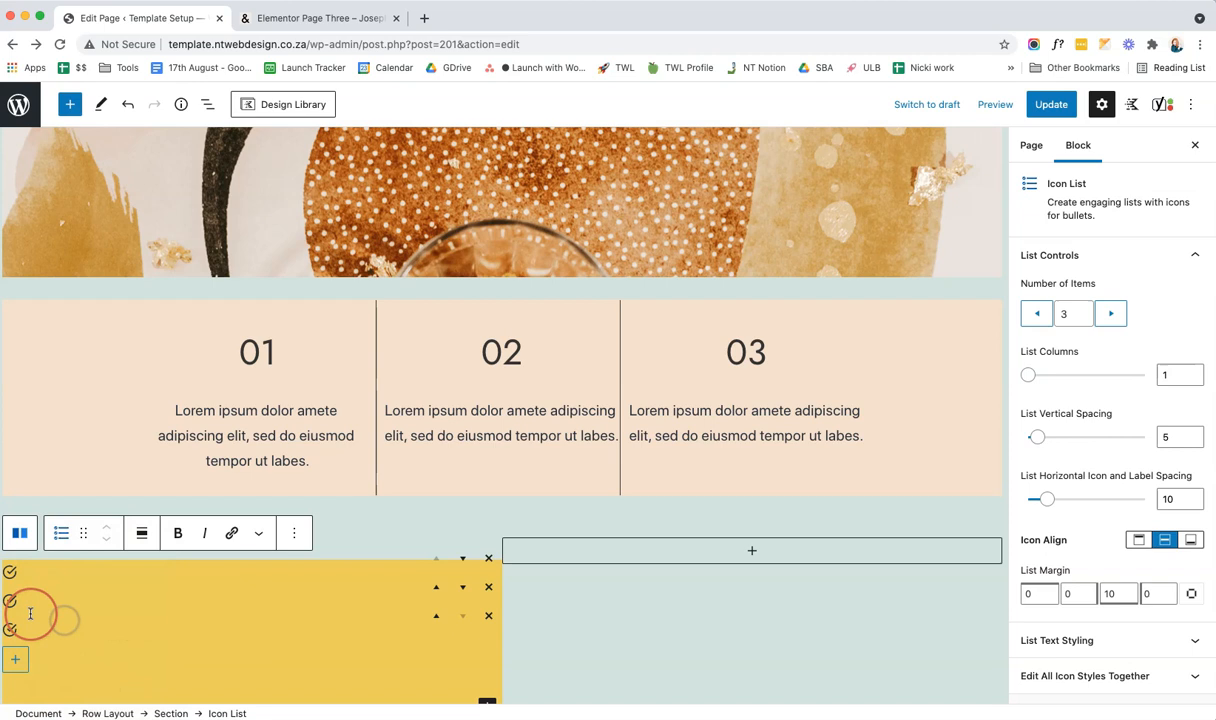
{"action": "right_click", "coordinate": [30, 627]}
{"action": "left_click", "coordinate": [72, 622]}
{"action": "scroll", "coordinate": [52, 658], "scroll_direction": "down", "scroll_amount": 1}
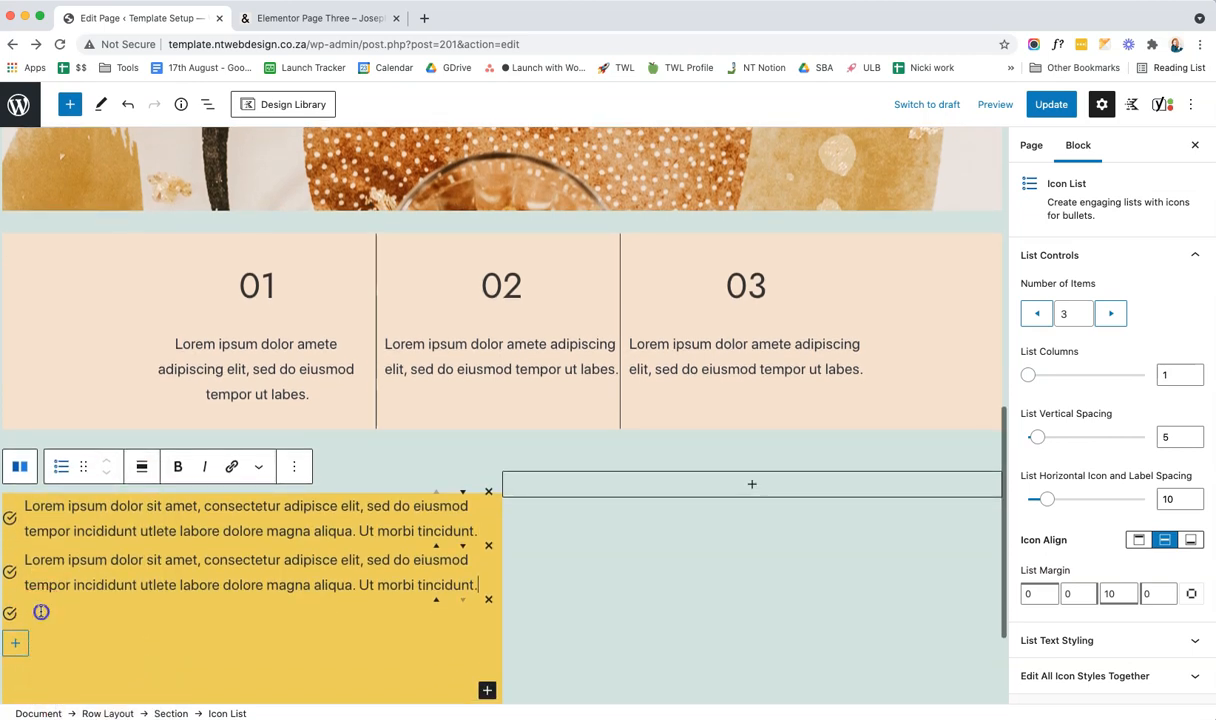
{"action": "right_click", "coordinate": [38, 612]}
{"action": "left_click", "coordinate": [72, 623]}
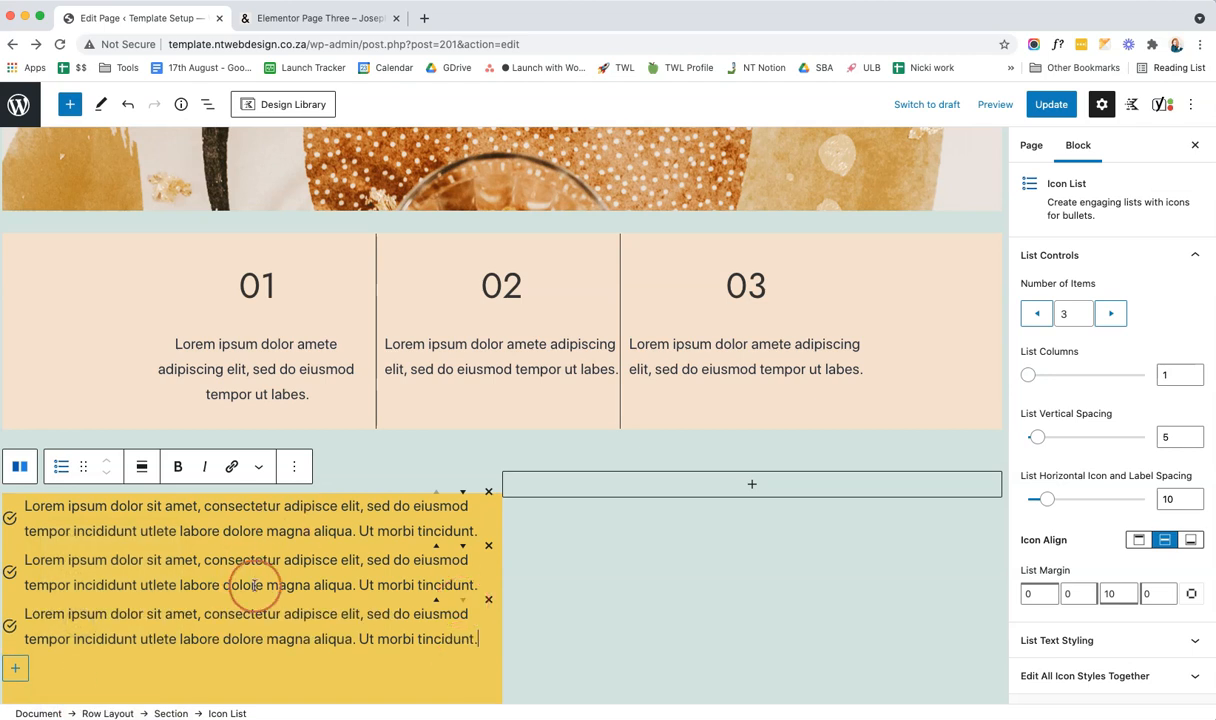
{"action": "scroll", "coordinate": [323, 590], "scroll_direction": "down", "scroll_amount": 1}
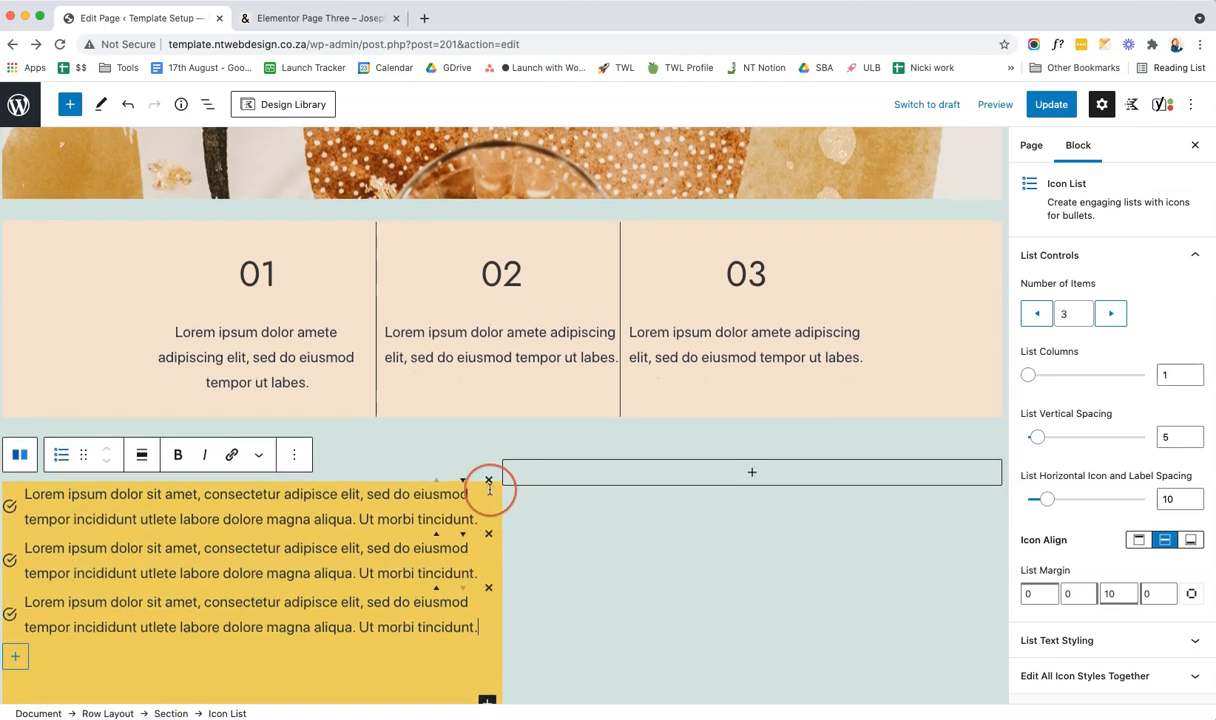
{"action": "scroll", "coordinate": [490, 537], "scroll_direction": "down", "scroll_amount": 1}
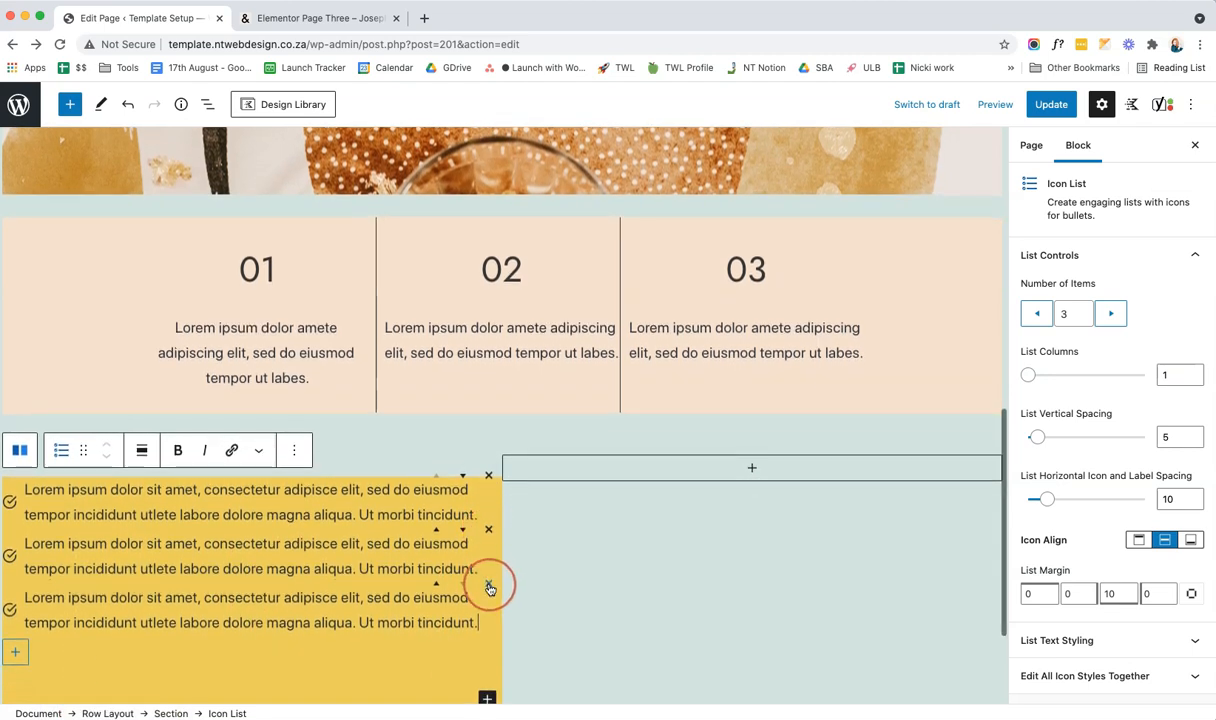
{"action": "left_click", "coordinate": [462, 528]}
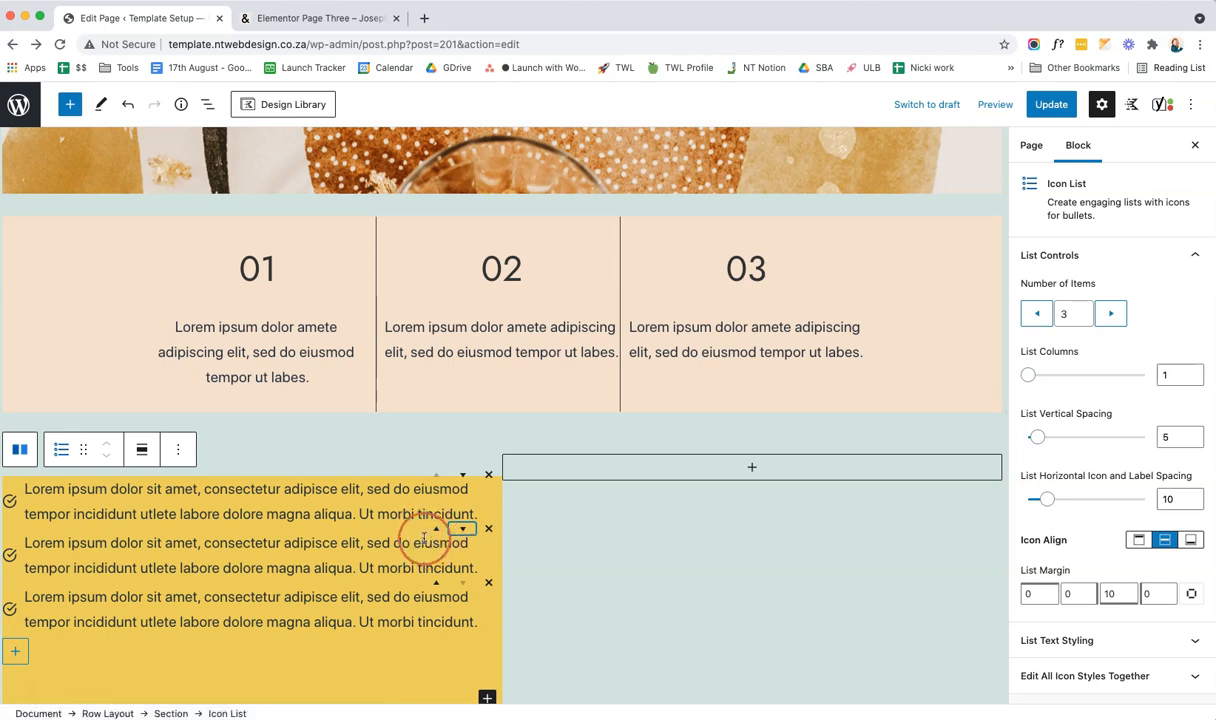
- Set the yellow column's padding to 100 px at the top and bottom and 60 px at the right and left
{"action": "left_click", "coordinate": [168, 713]}
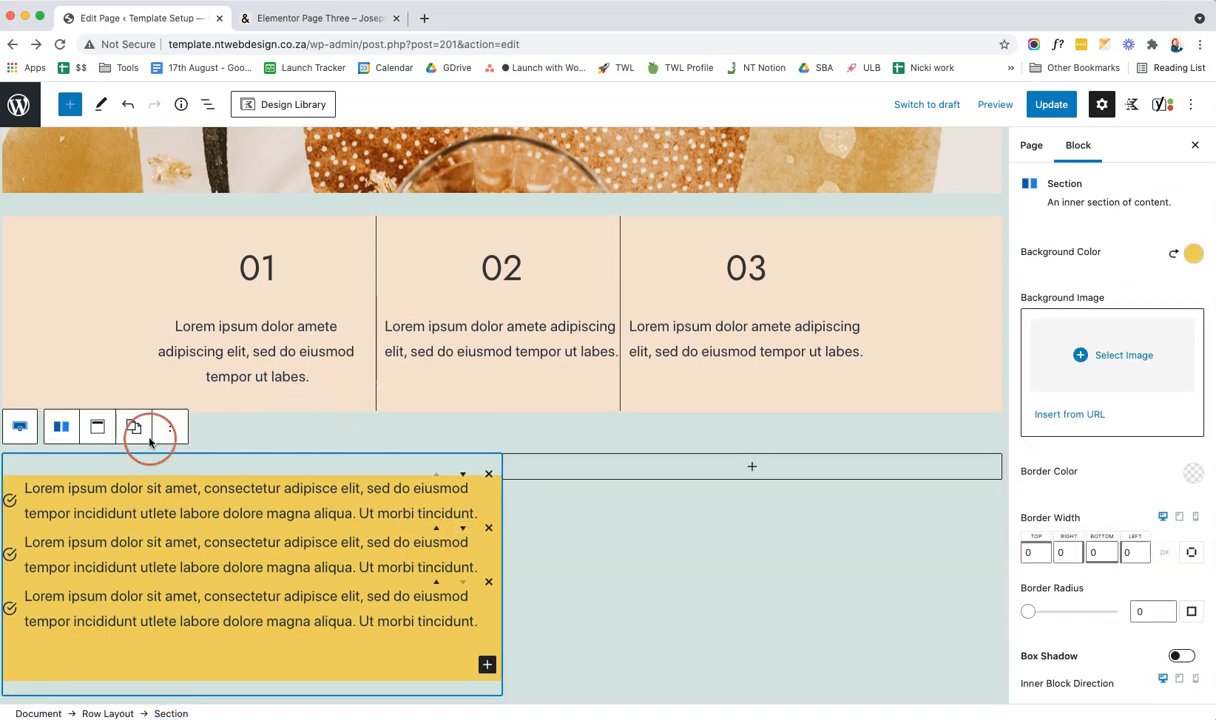
{"action": "left_click", "coordinate": [273, 22]}
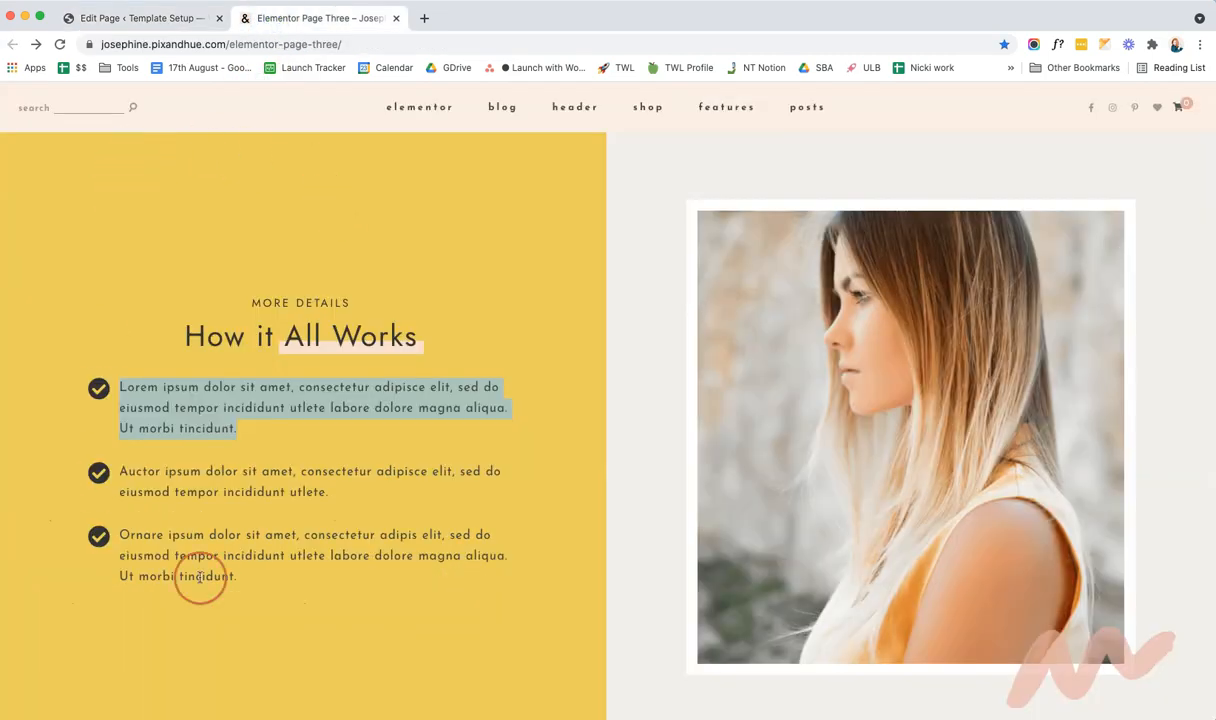
{"action": "left_click", "coordinate": [171, 22]}
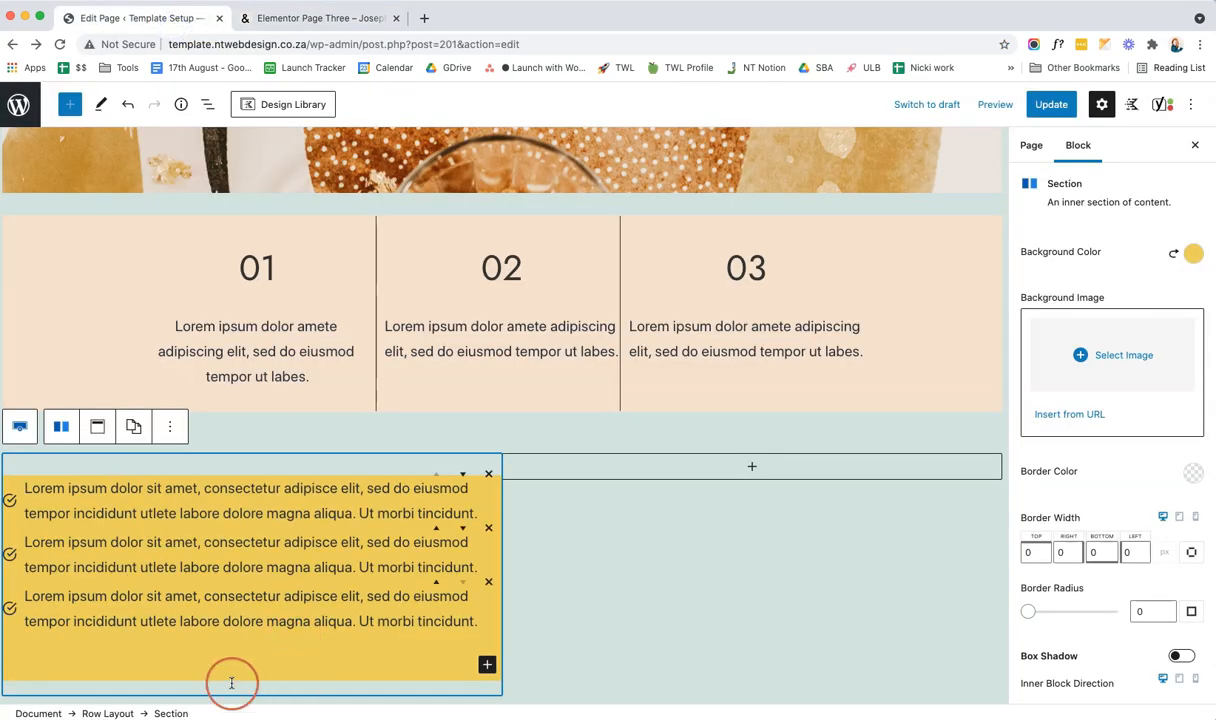
{"action": "scroll", "coordinate": [1075, 555], "scroll_direction": "down", "scroll_amount": 4}
{"action": "scroll", "coordinate": [1075, 558], "scroll_direction": "down", "scroll_amount": 3}
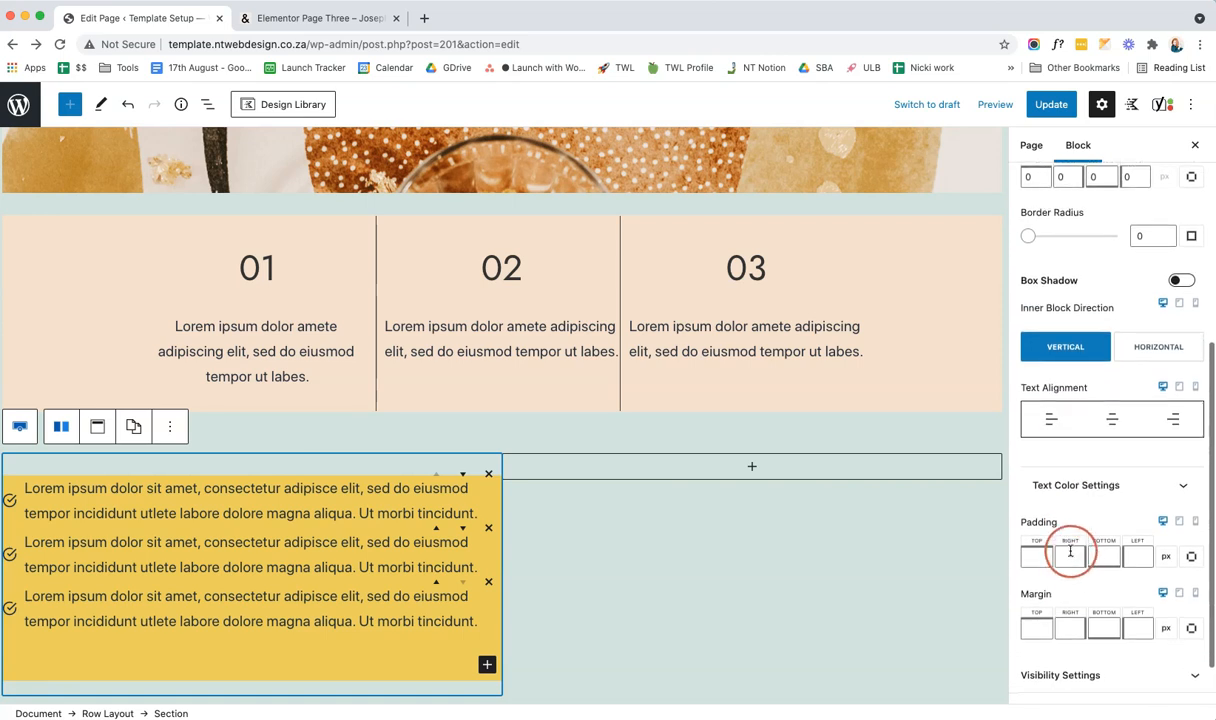
{"action": "left_click", "coordinate": [1039, 553]}
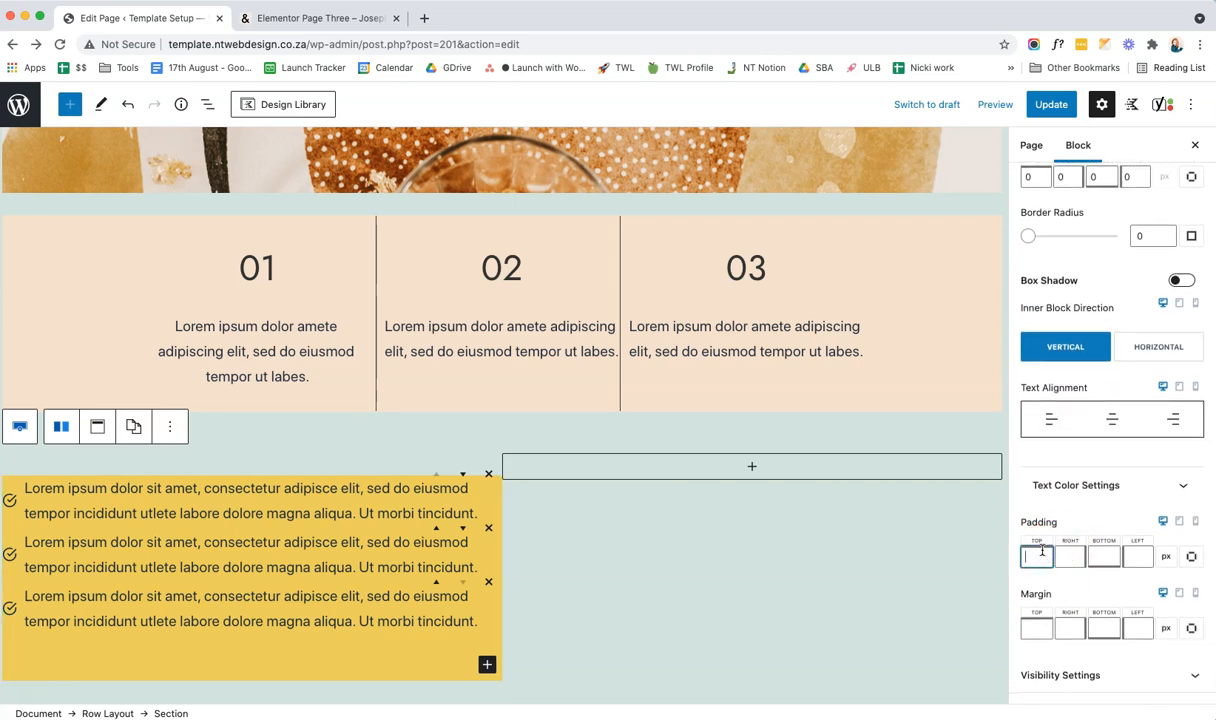
{"action": "type", "text": "100"}
{"action": "left_click", "coordinate": [1062, 558]}
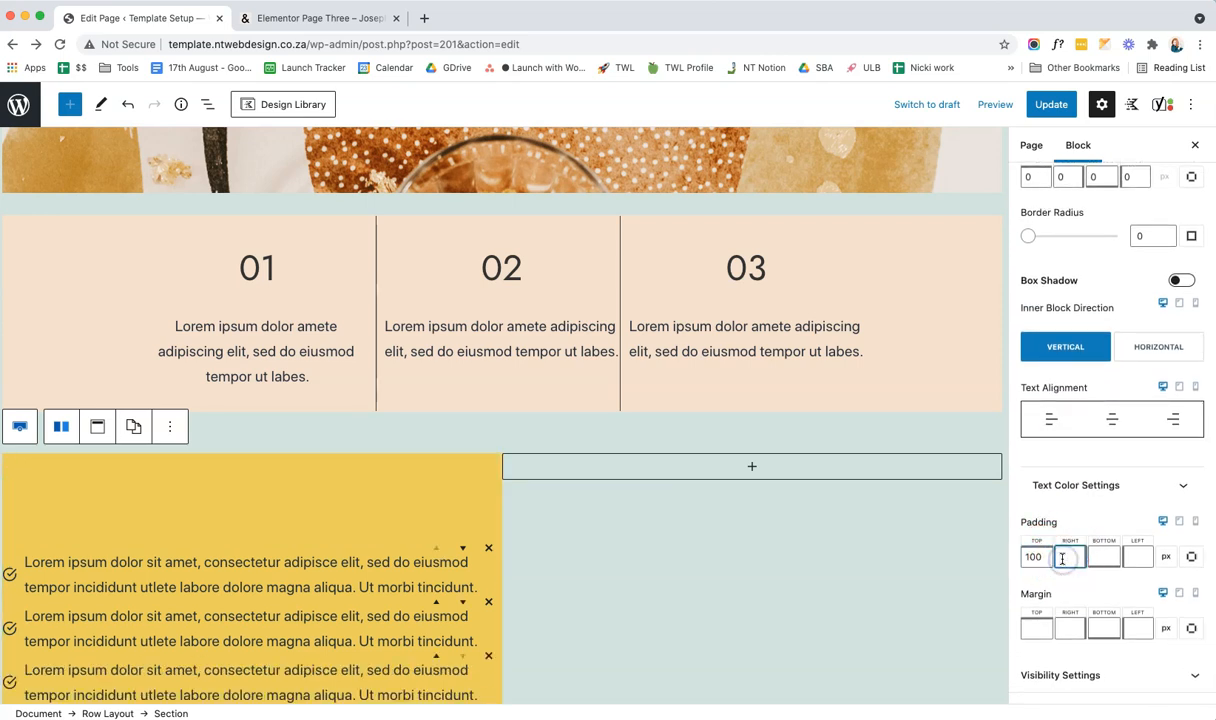
{"action": "type", "text": "50"}
{"action": "left_click", "coordinate": [1102, 562]}
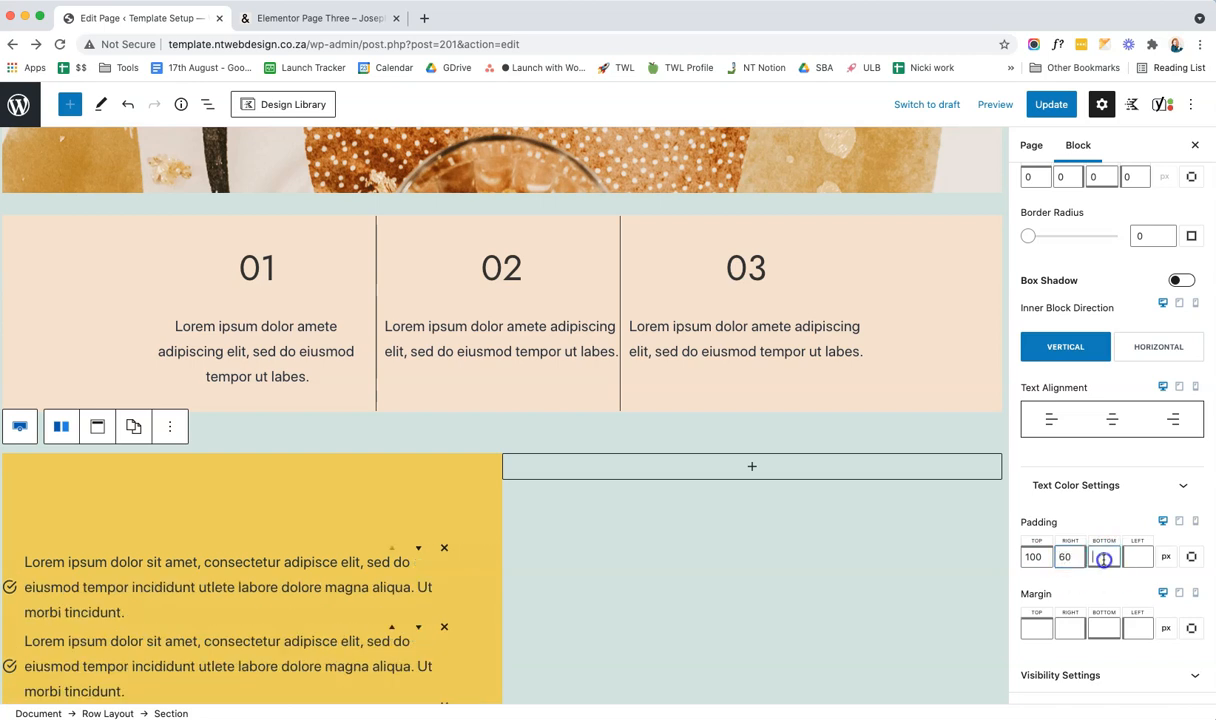
{"action": "type", "text": "60"}
{"action": "scroll", "coordinate": [430, 522], "scroll_direction": "down", "scroll_amount": 3}
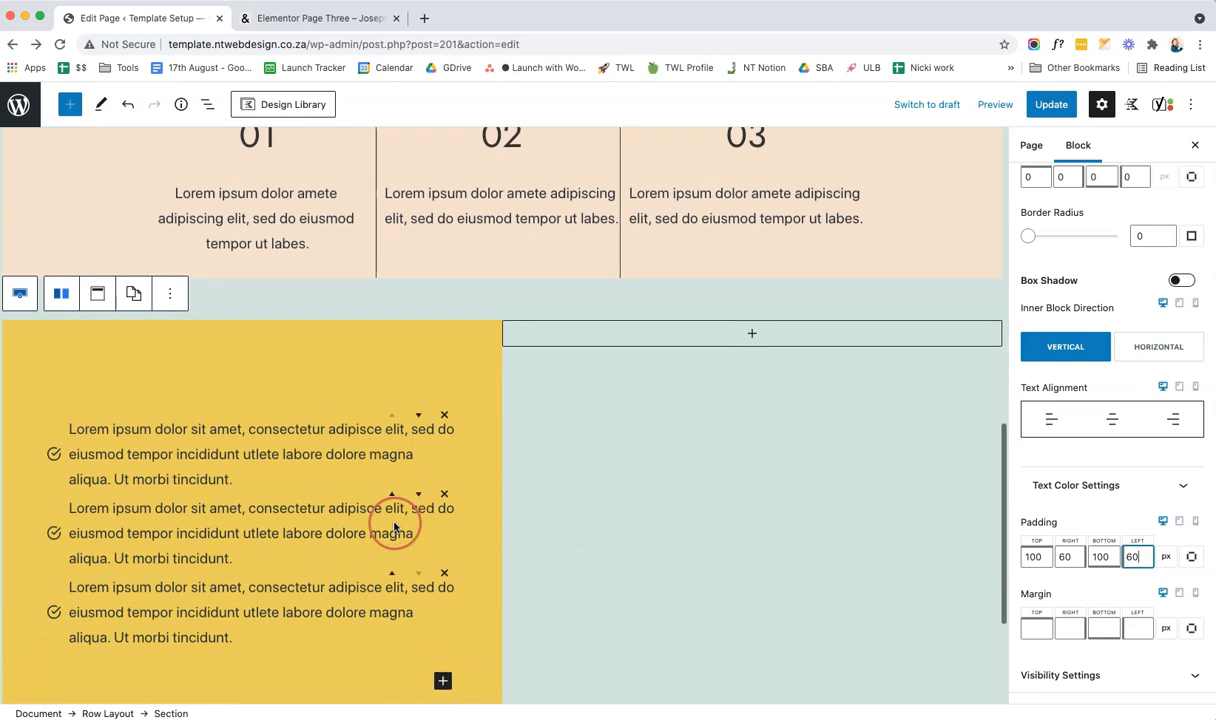
- Change the yellow column's top and bottom padding to 160 px
{"action": "scroll", "coordinate": [394, 527], "scroll_direction": "down", "scroll_amount": 2}
{"action": "left_click_drag", "start_coordinate": [1045, 557], "coordinate": [1013, 558]}
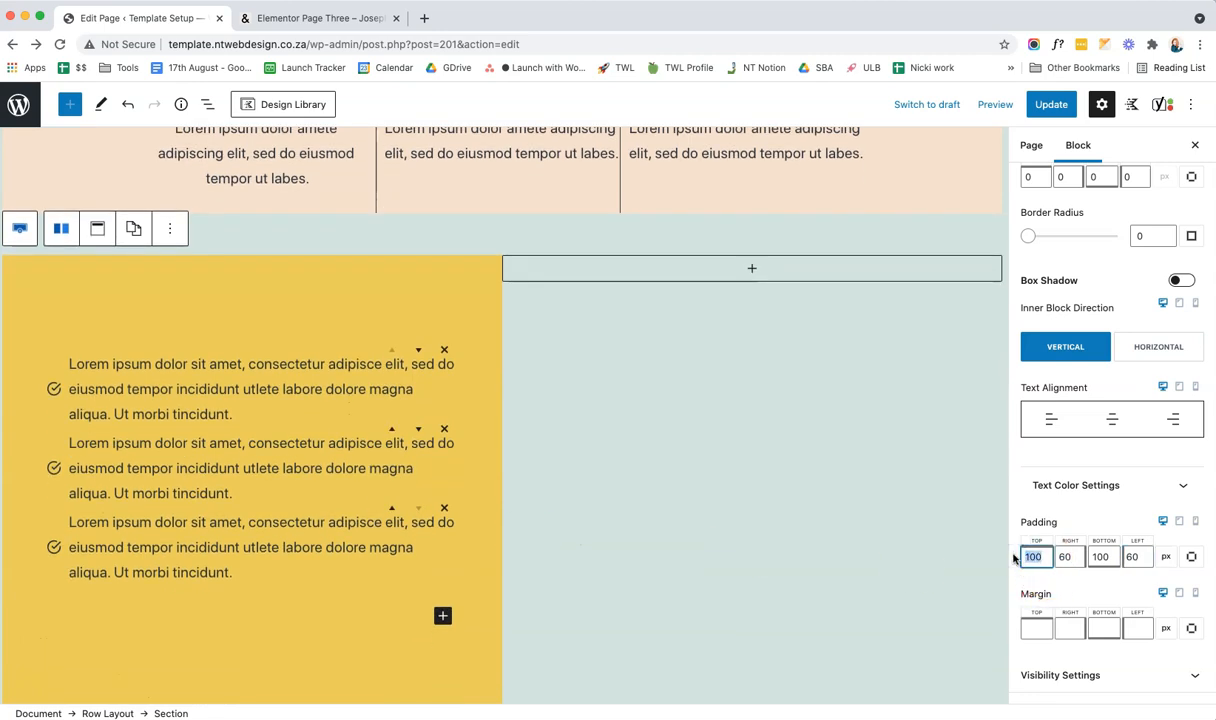
{"action": "type", "text": "160"}
{"action": "left_click", "coordinate": [1107, 556]}
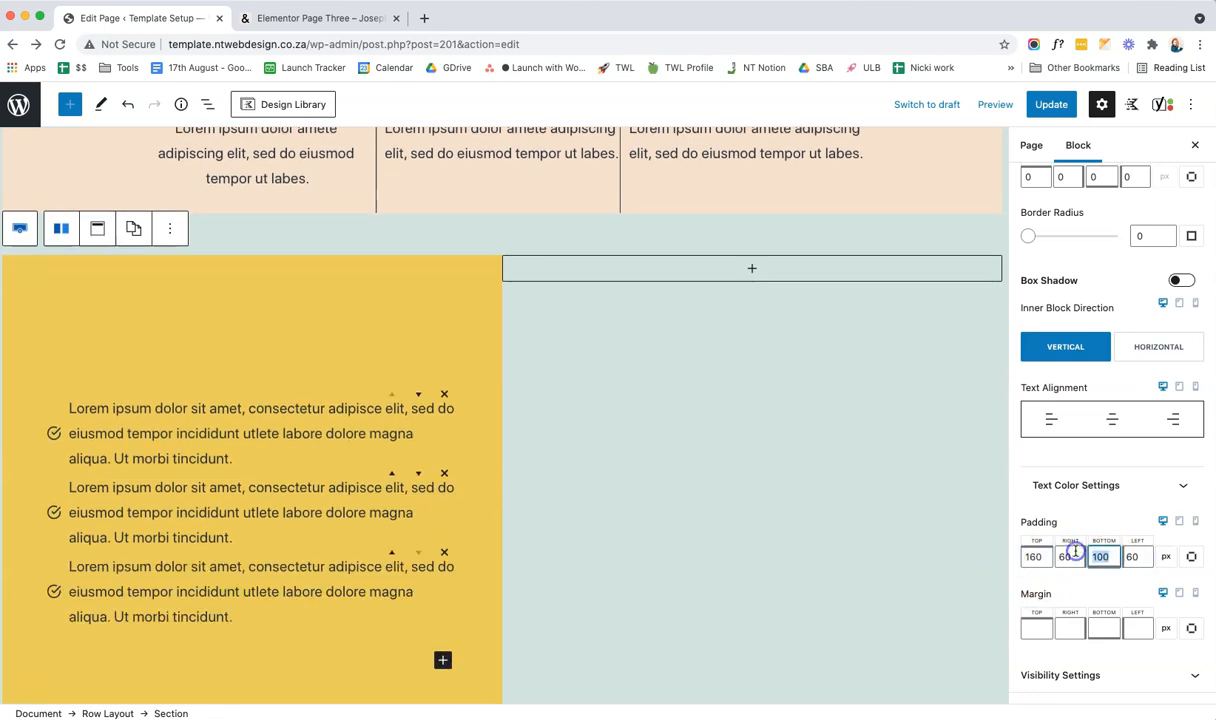
{"action": "scroll", "coordinate": [508, 453], "scroll_direction": "down", "scroll_amount": 2}
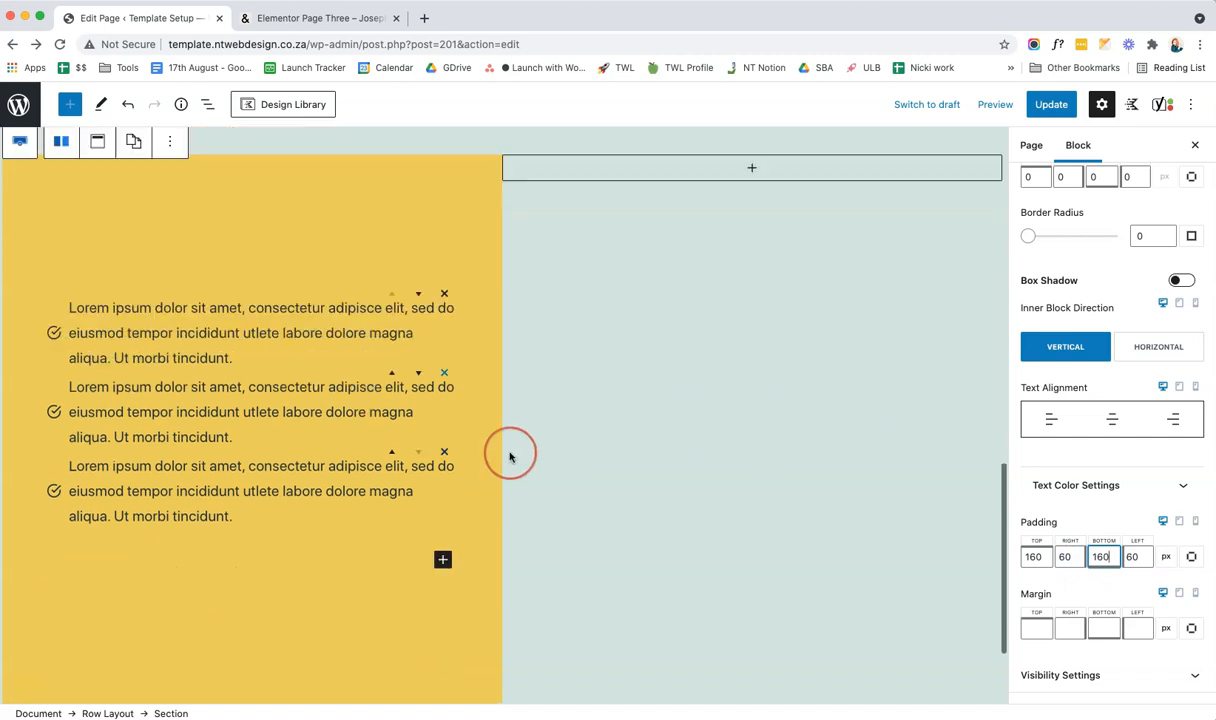
- Set the icon list's vertical spacing to 18 and align its icons to the top of the text
{"action": "left_click", "coordinate": [157, 305]}
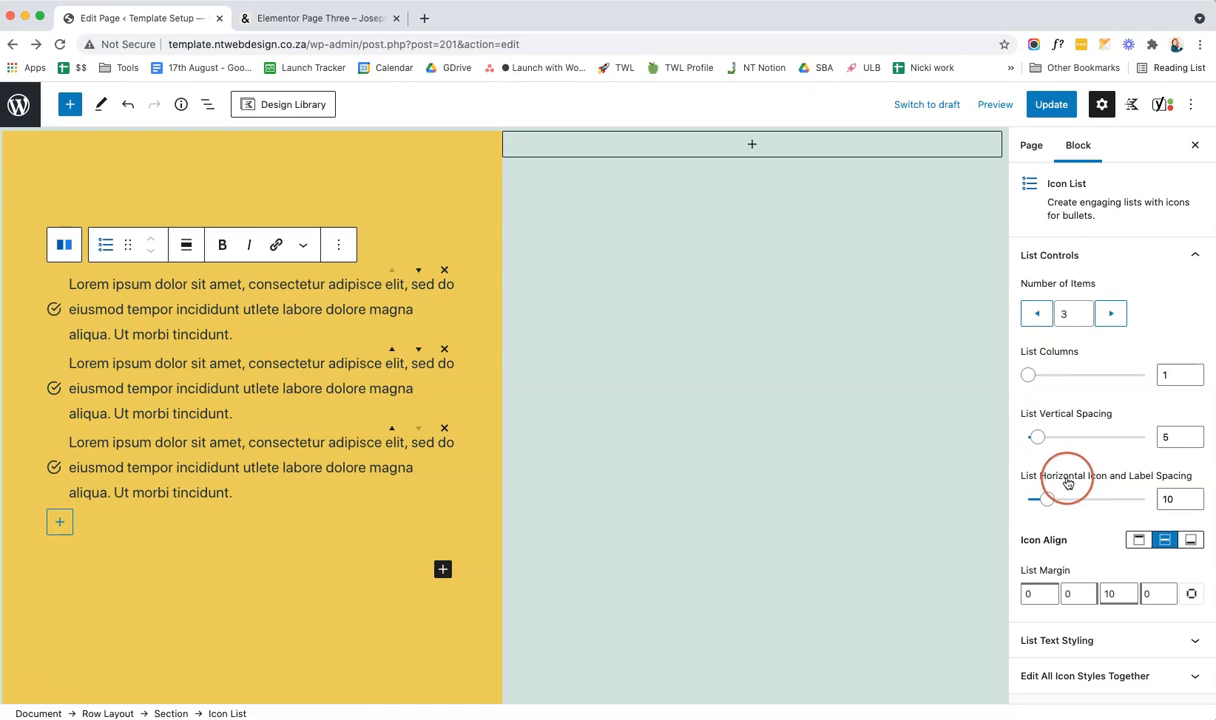
{"action": "left_click_drag", "start_coordinate": [1037, 437], "coordinate": [1062, 437]}
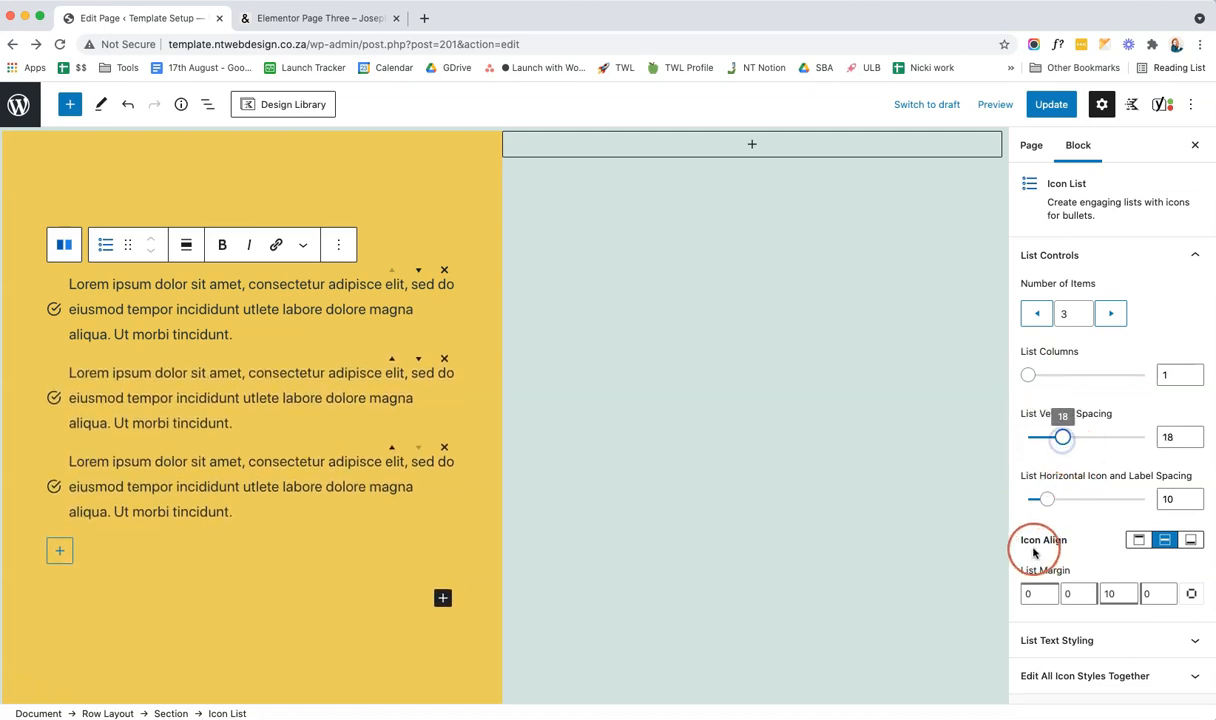
{"action": "left_click", "coordinate": [1141, 541]}
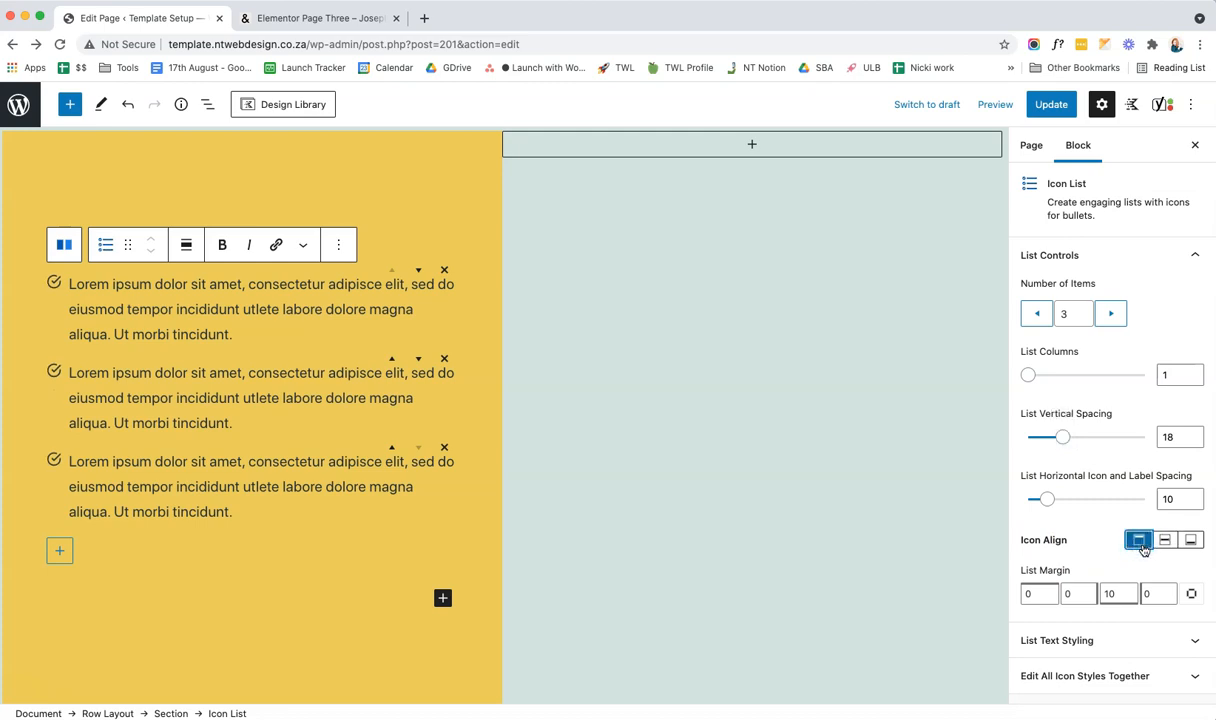
- Set the size of all icons in the icon list together to 34
{"action": "scroll", "coordinate": [1041, 388], "scroll_direction": "down", "scroll_amount": 1}
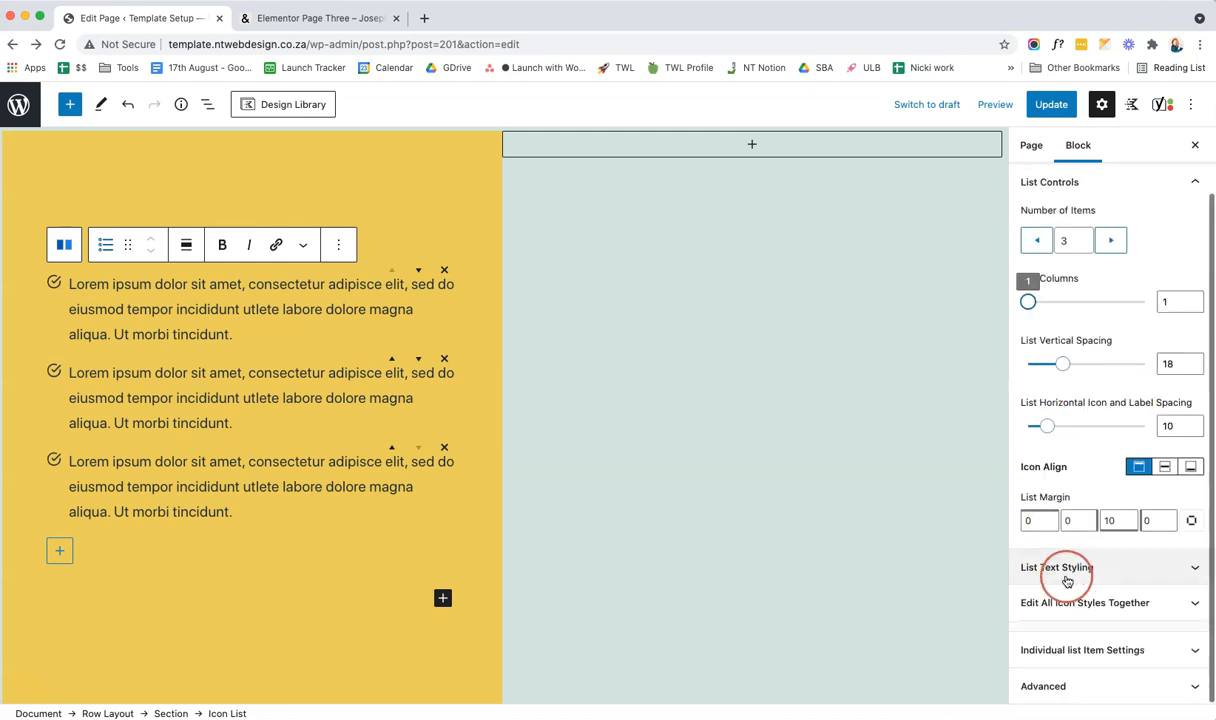
{"action": "left_click", "coordinate": [1099, 570]}
{"action": "scroll", "coordinate": [1099, 573], "scroll_direction": "down", "scroll_amount": 5}
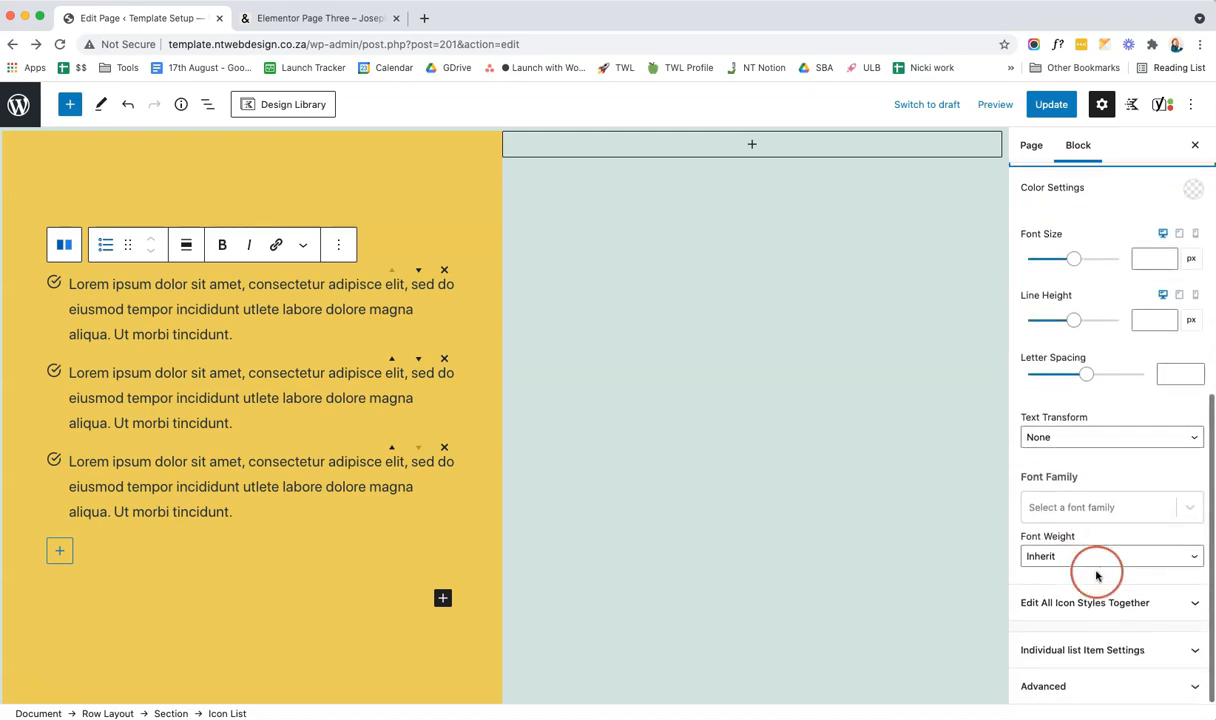
{"action": "left_click", "coordinate": [1113, 591]}
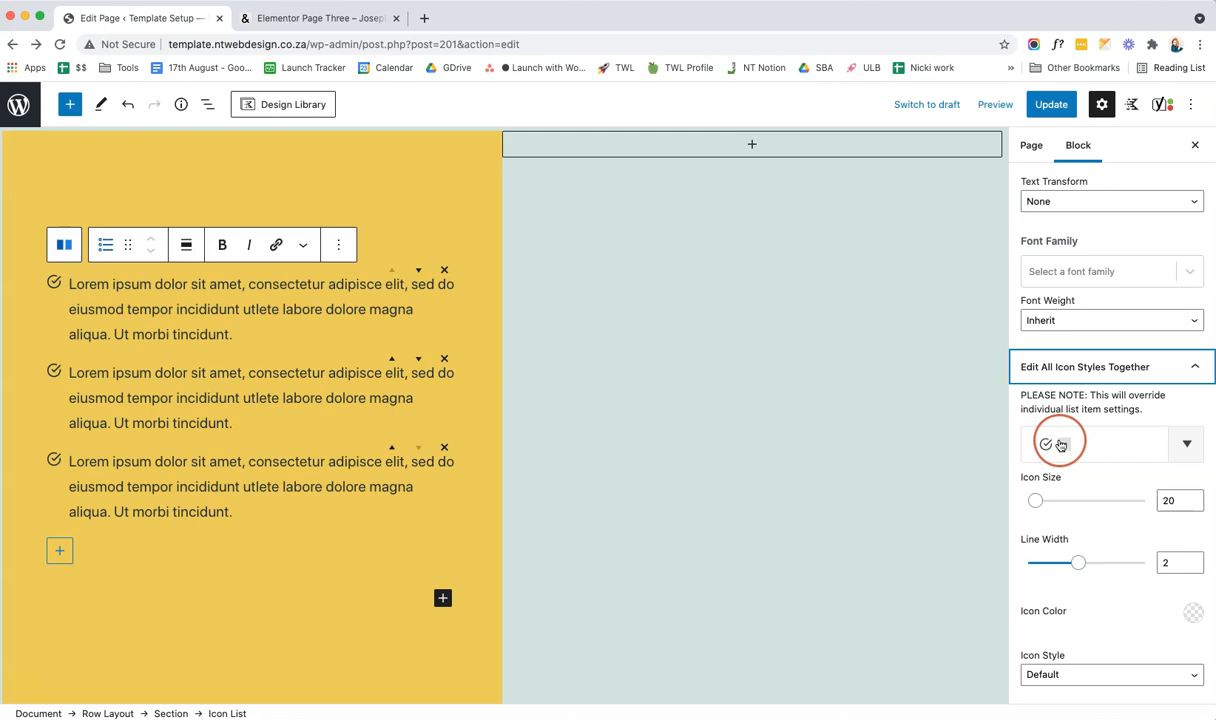
{"action": "left_click_drag", "start_coordinate": [1036, 502], "coordinate": [1041, 502]}
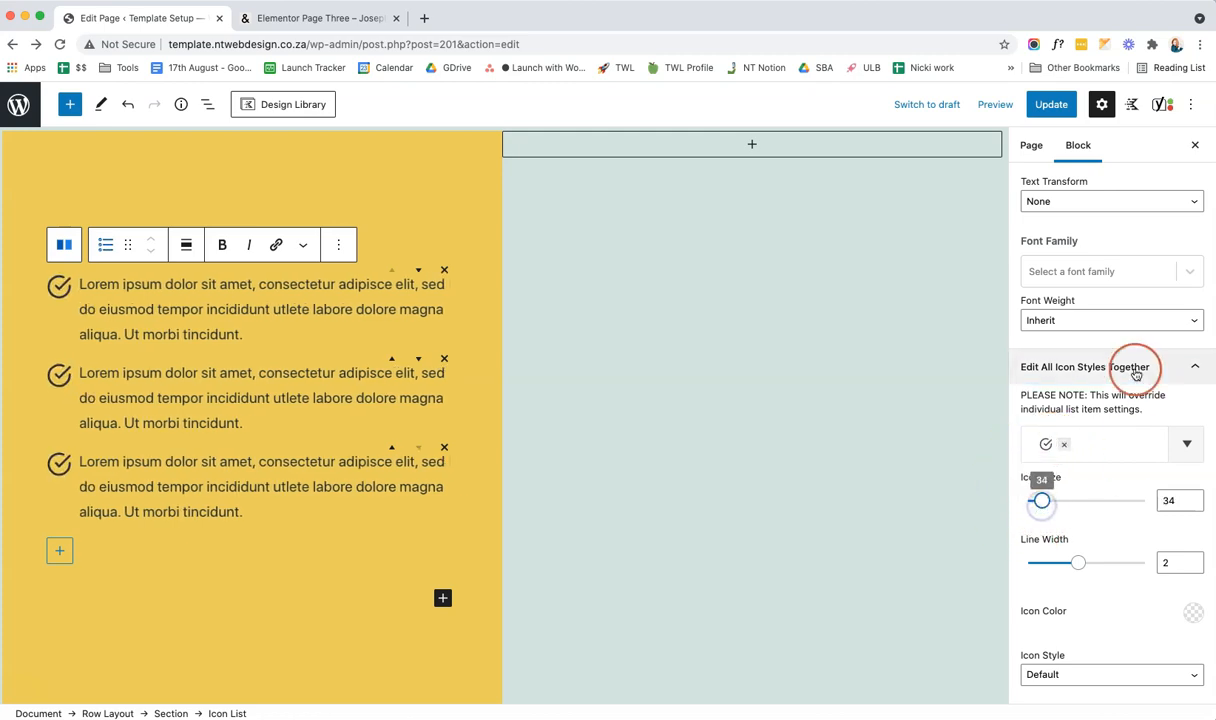
- Add an image block to the empty column and fill it with the media library photo of the long-haired woman in profile
{"action": "scroll", "coordinate": [899, 405], "scroll_direction": "up", "scroll_amount": 1}
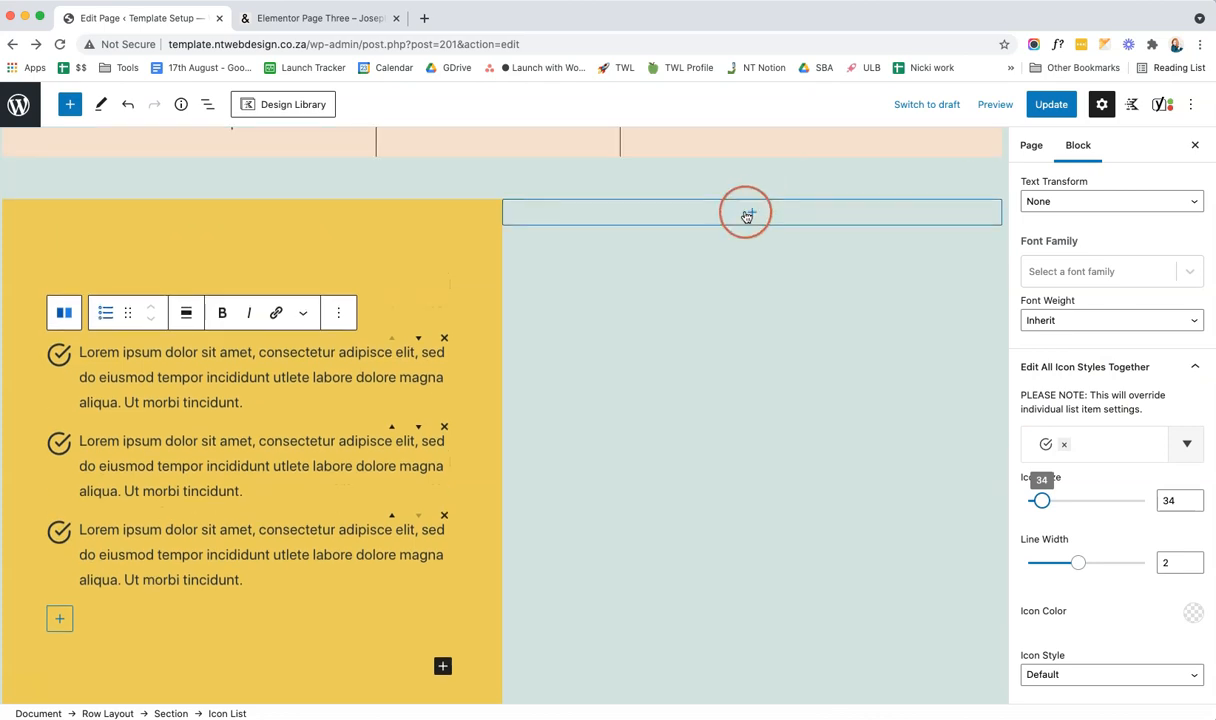
{"action": "left_click", "coordinate": [746, 213]}
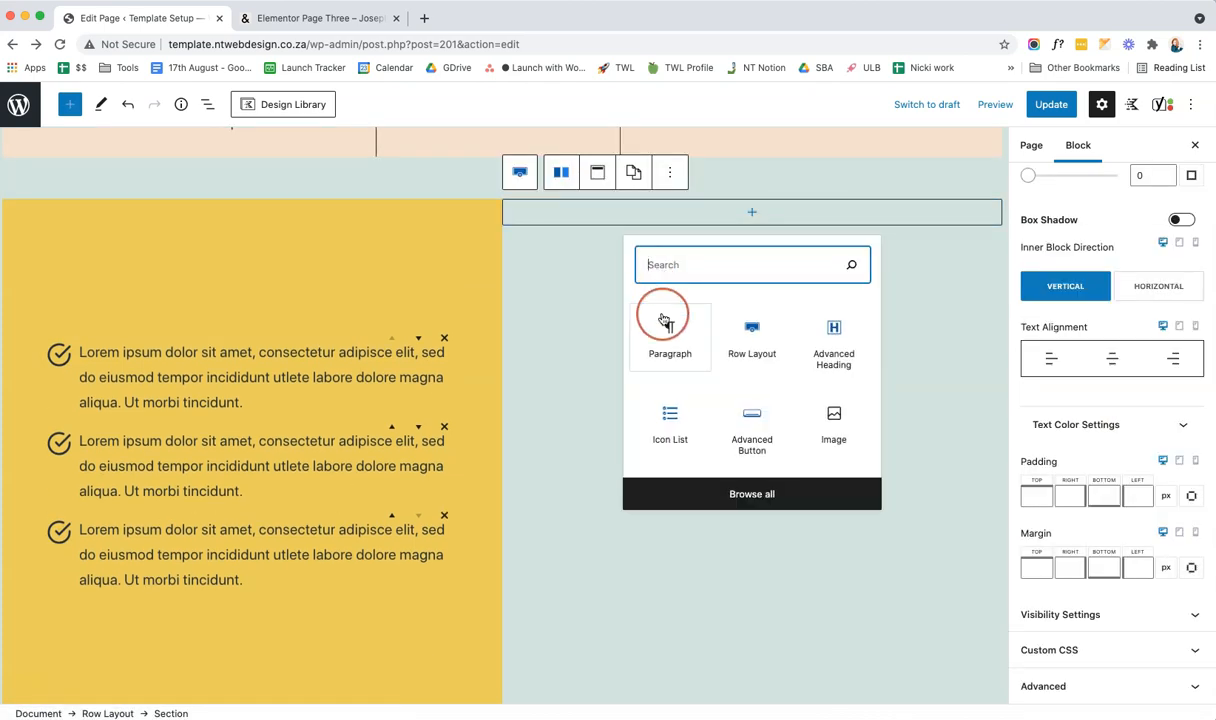
{"action": "left_click", "coordinate": [835, 421]}
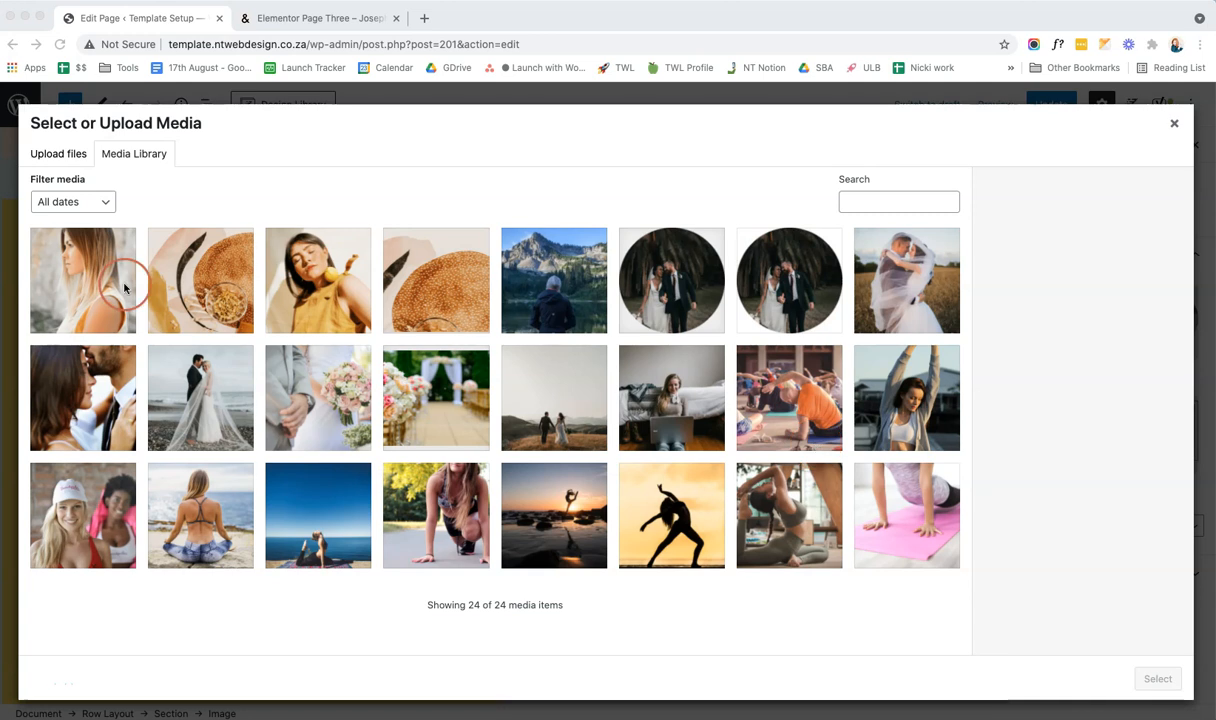
{"action": "left_click", "coordinate": [106, 288]}
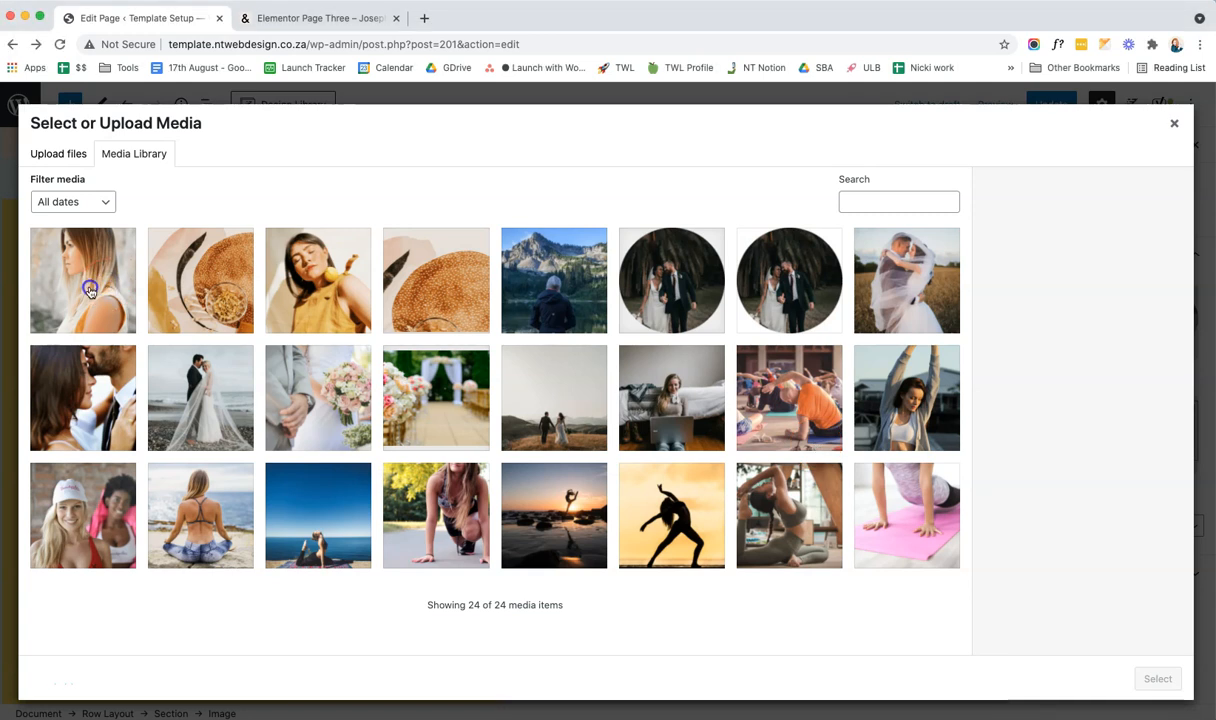
{"action": "left_click", "coordinate": [89, 292]}
{"action": "left_click", "coordinate": [1155, 679]}
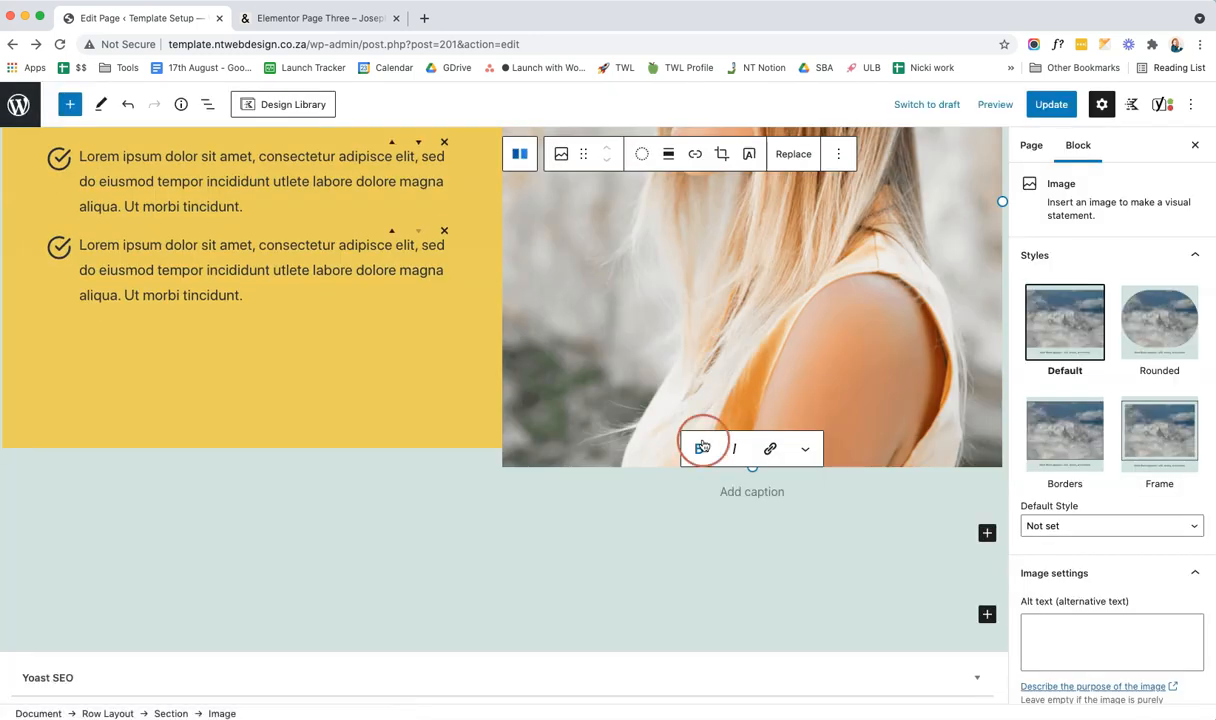
- Scale the woman's photo to 75% of its full size
{"action": "scroll", "coordinate": [644, 356], "scroll_direction": "up", "scroll_amount": 4}
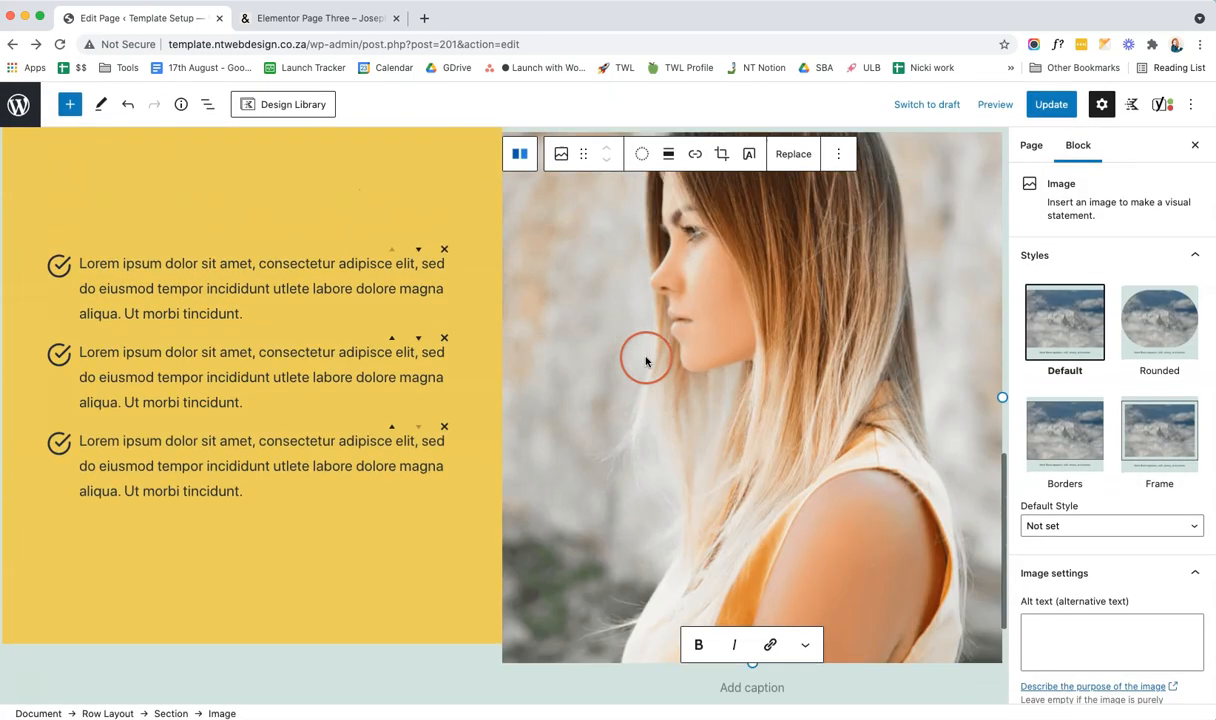
{"action": "scroll", "coordinate": [645, 360], "scroll_direction": "up", "scroll_amount": 2}
{"action": "left_click", "coordinate": [954, 499]}
{"action": "scroll", "coordinate": [1090, 515], "scroll_direction": "down", "scroll_amount": 4}
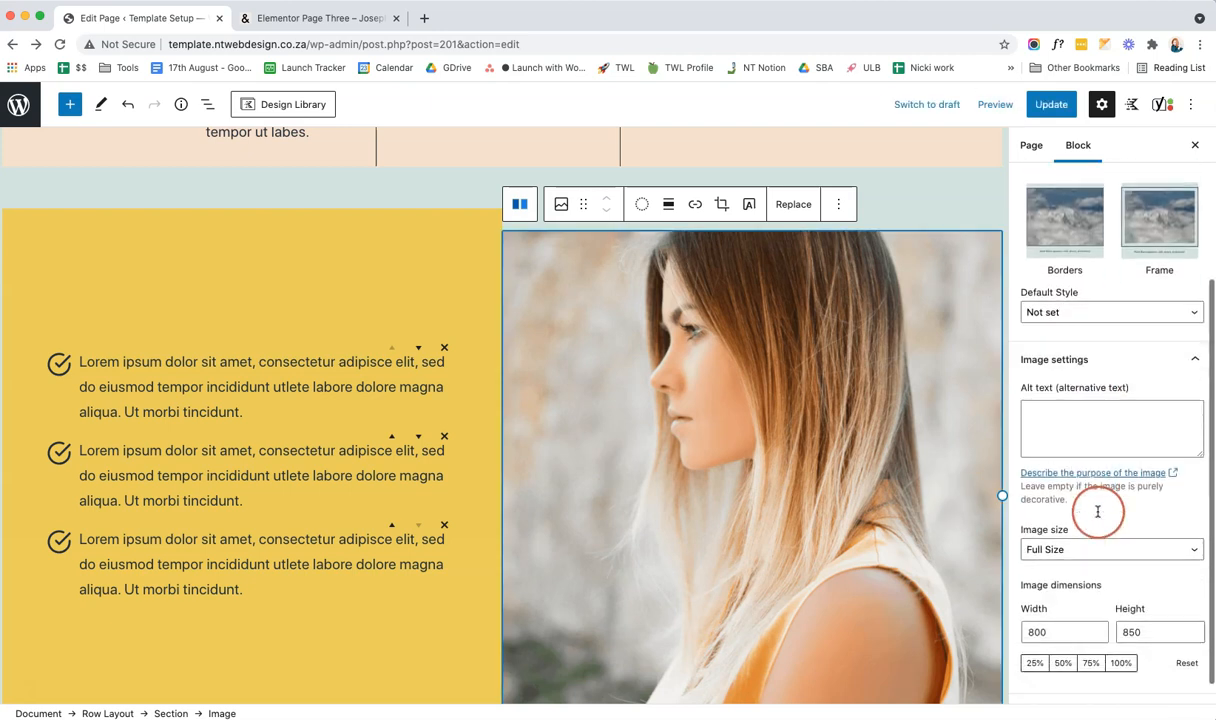
{"action": "left_click", "coordinate": [1098, 526]}
{"action": "left_click", "coordinate": [1098, 524]}
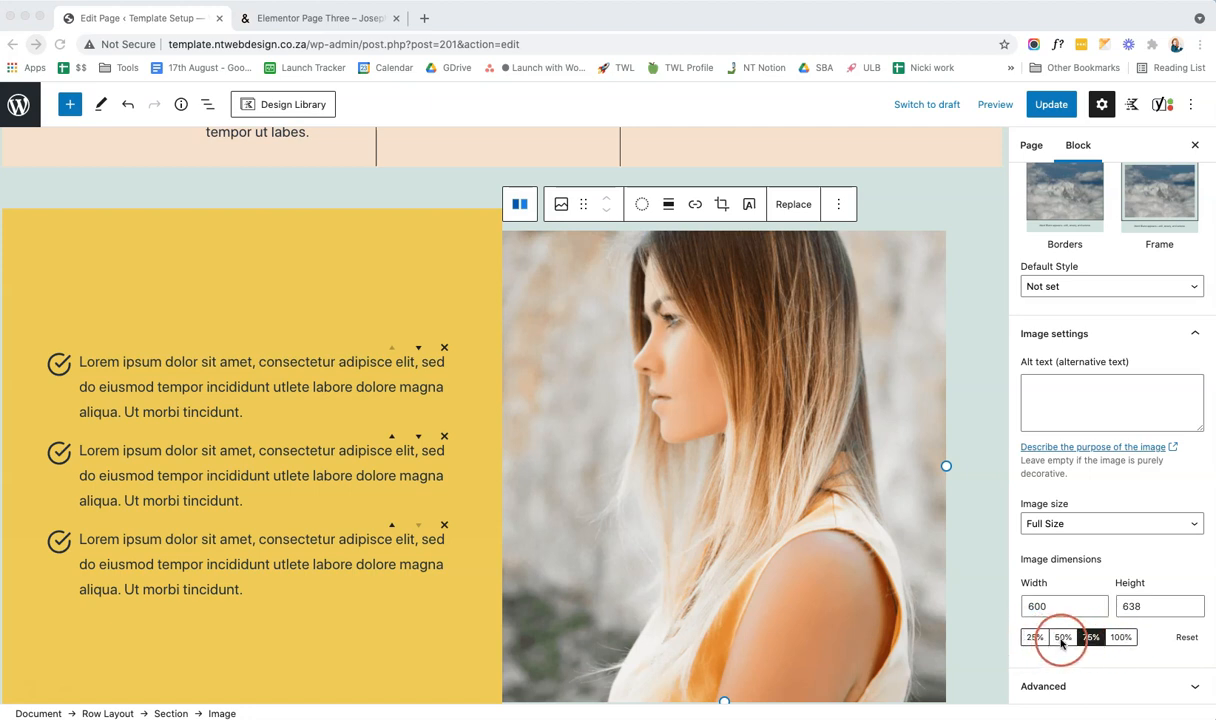
{"action": "left_click", "coordinate": [1060, 640]}
{"action": "left_click", "coordinate": [799, 450]}
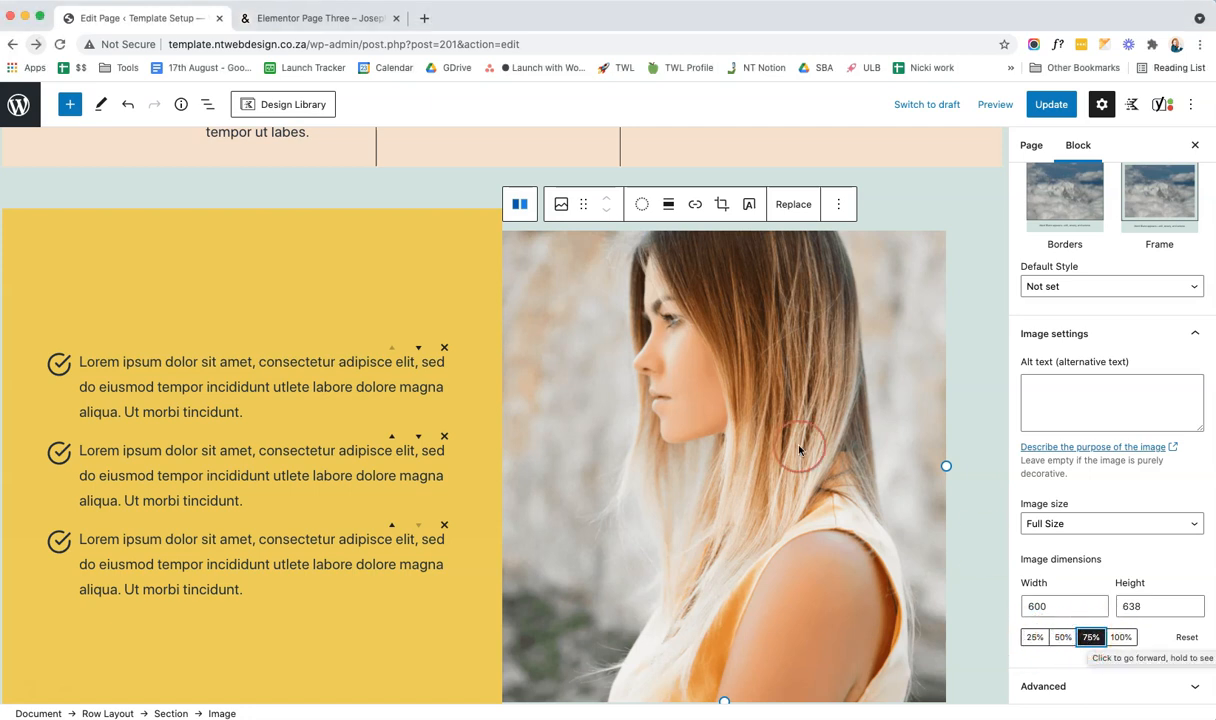
- Align the woman's photo to the center of its column
{"action": "left_click", "coordinate": [662, 210]}
{"action": "left_click", "coordinate": [670, 281]}
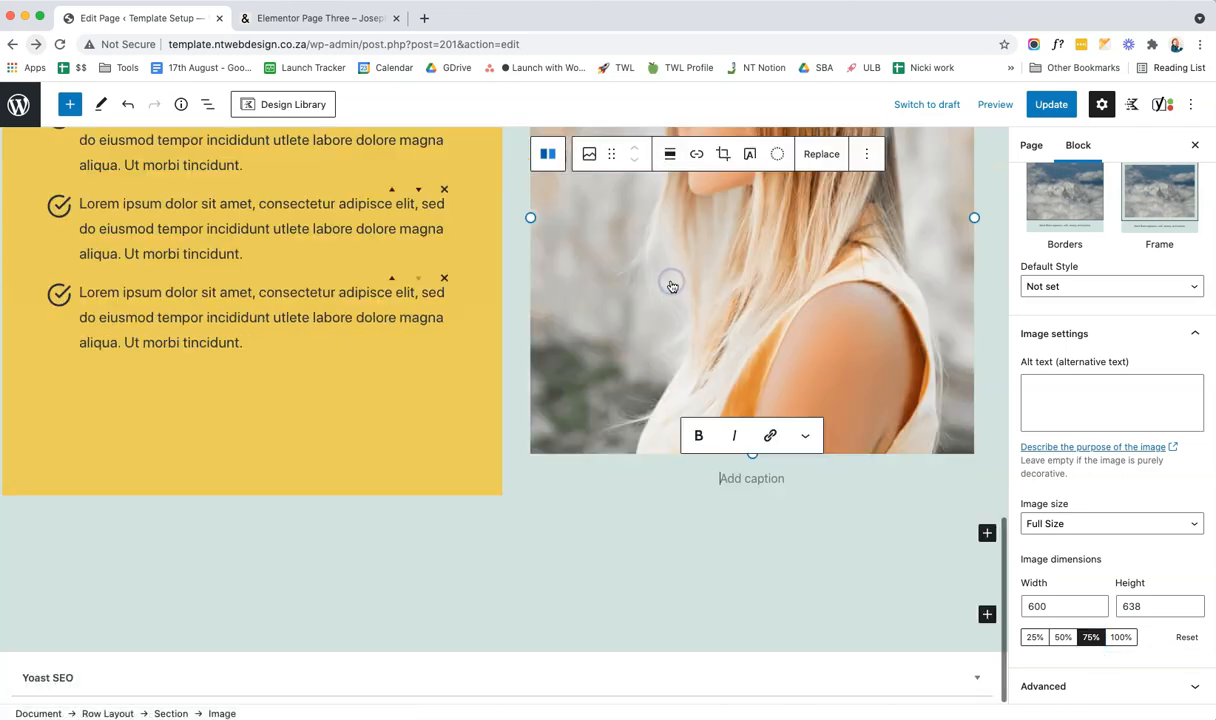
{"action": "scroll", "coordinate": [733, 378], "scroll_direction": "up", "scroll_amount": 5}
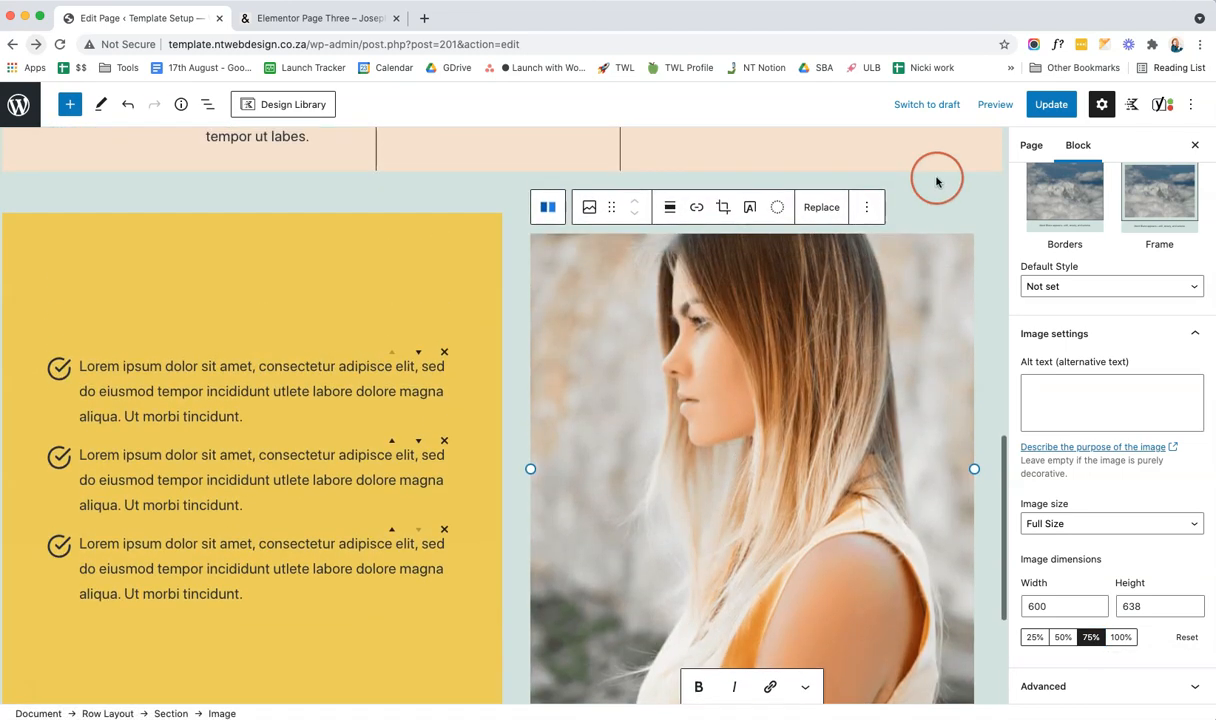
- Preview the page in a new tab and check the section with the icon list and photo
{"action": "left_click", "coordinate": [993, 106]}
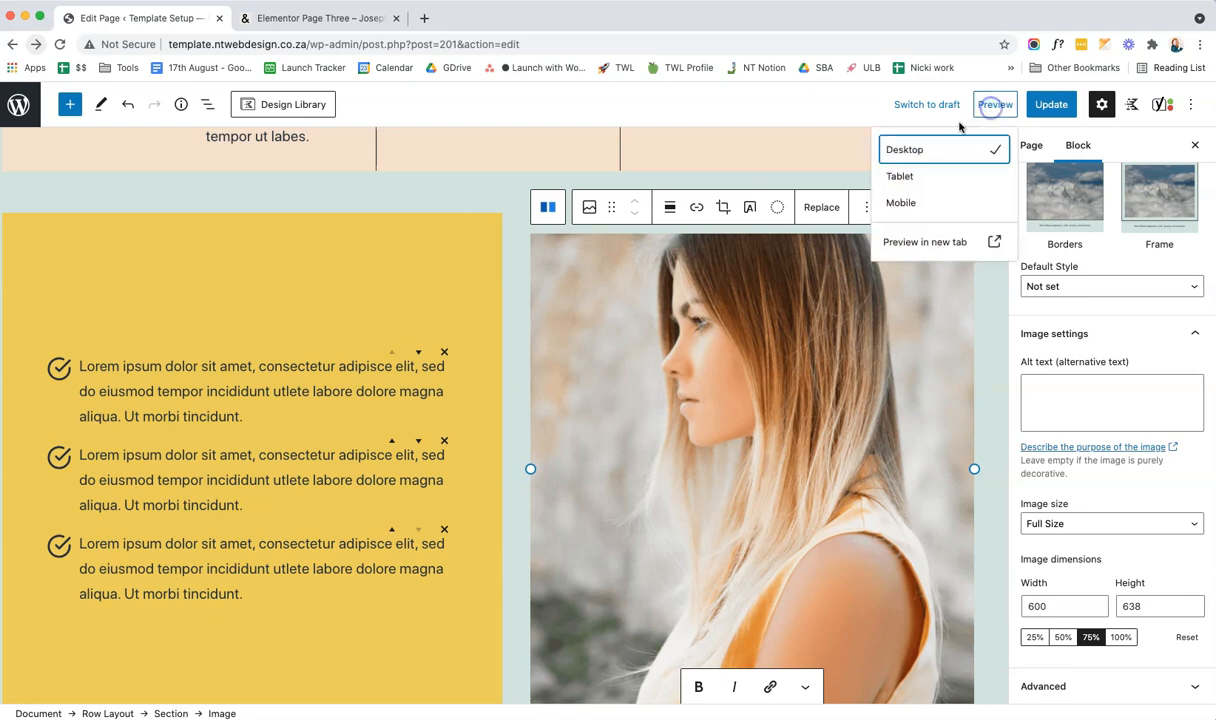
{"action": "left_click", "coordinate": [920, 239]}
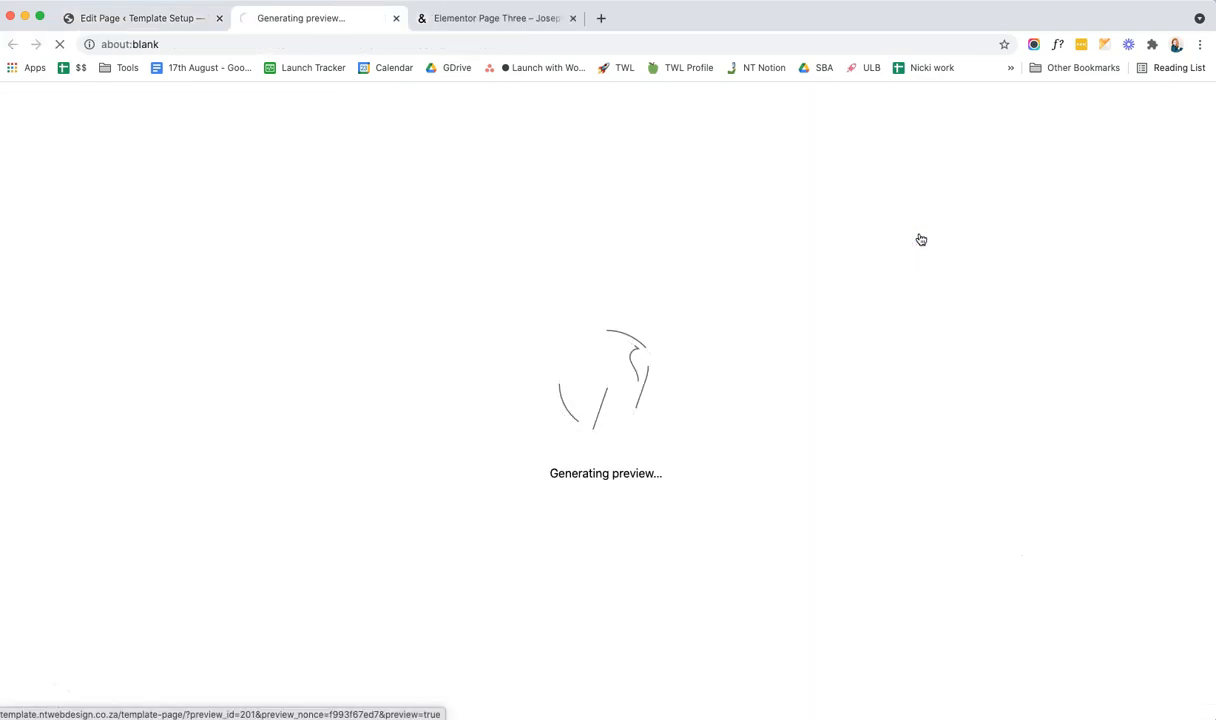
{"action": "scroll", "coordinate": [741, 323], "scroll_direction": "down", "scroll_amount": 15}
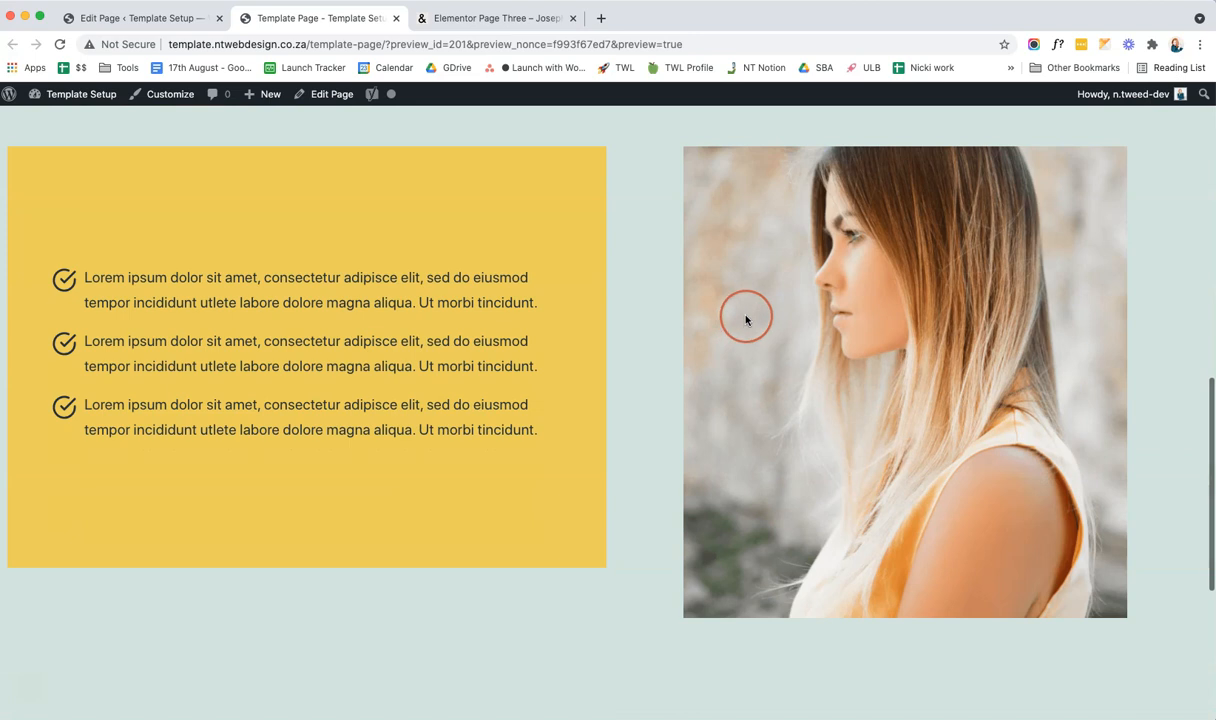